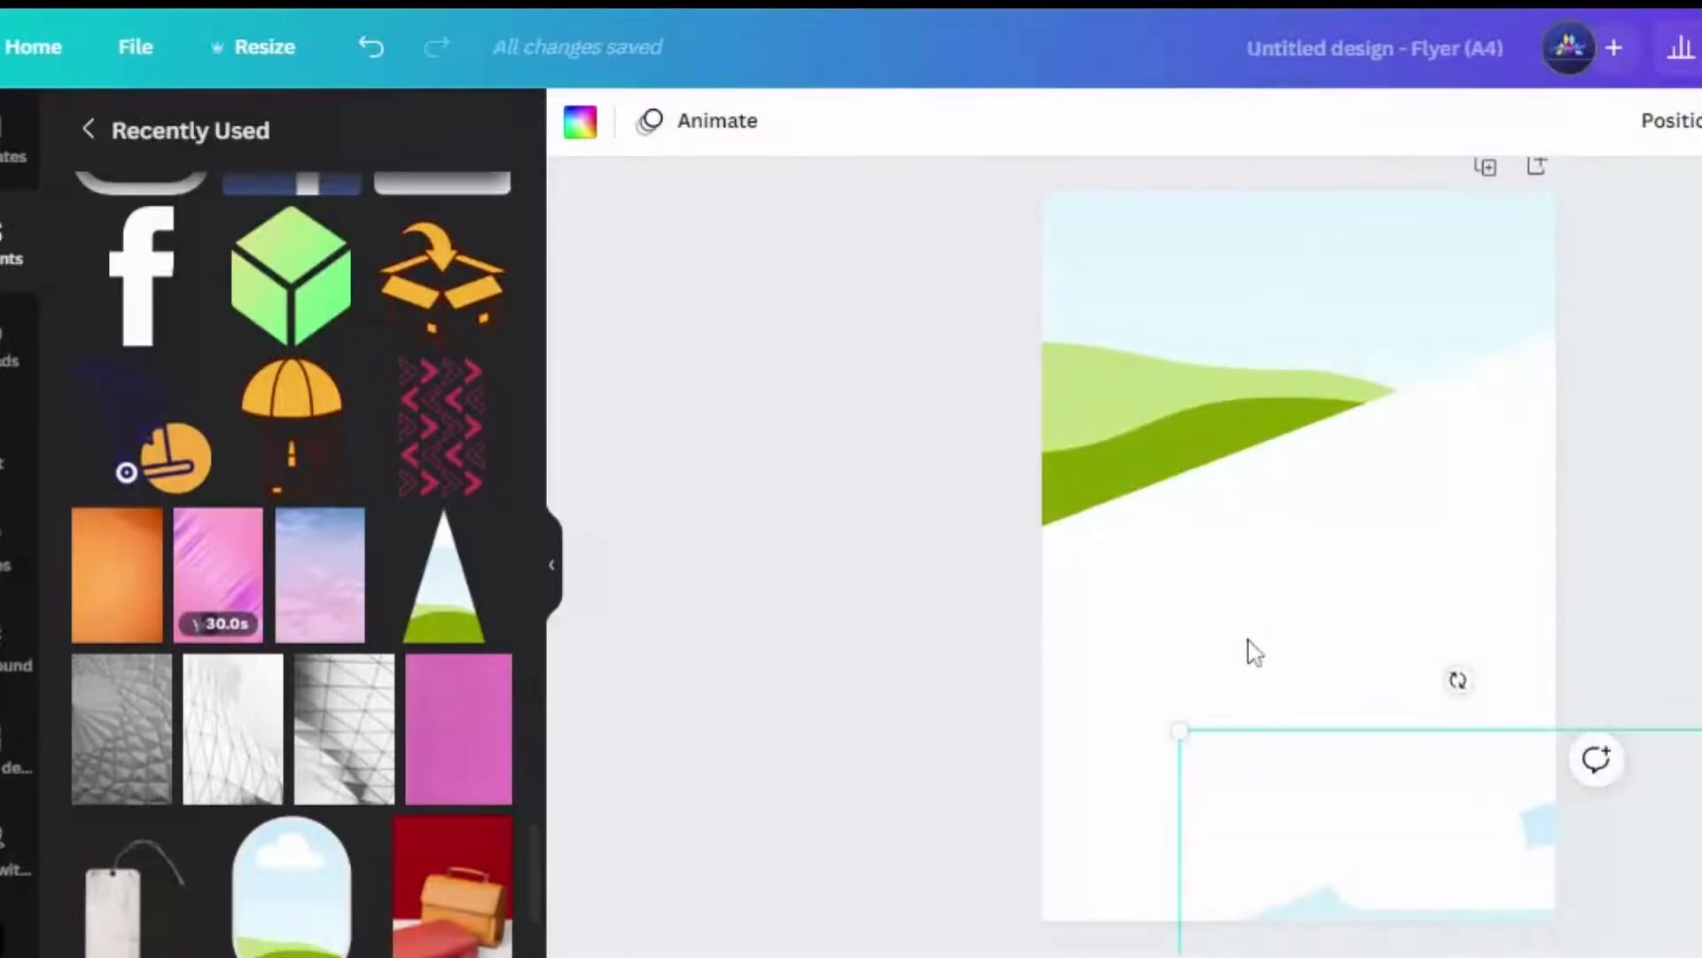
Fill the slanted frame across the top of the flyer with the red "View of Red Pavement" image.
key("Delete")
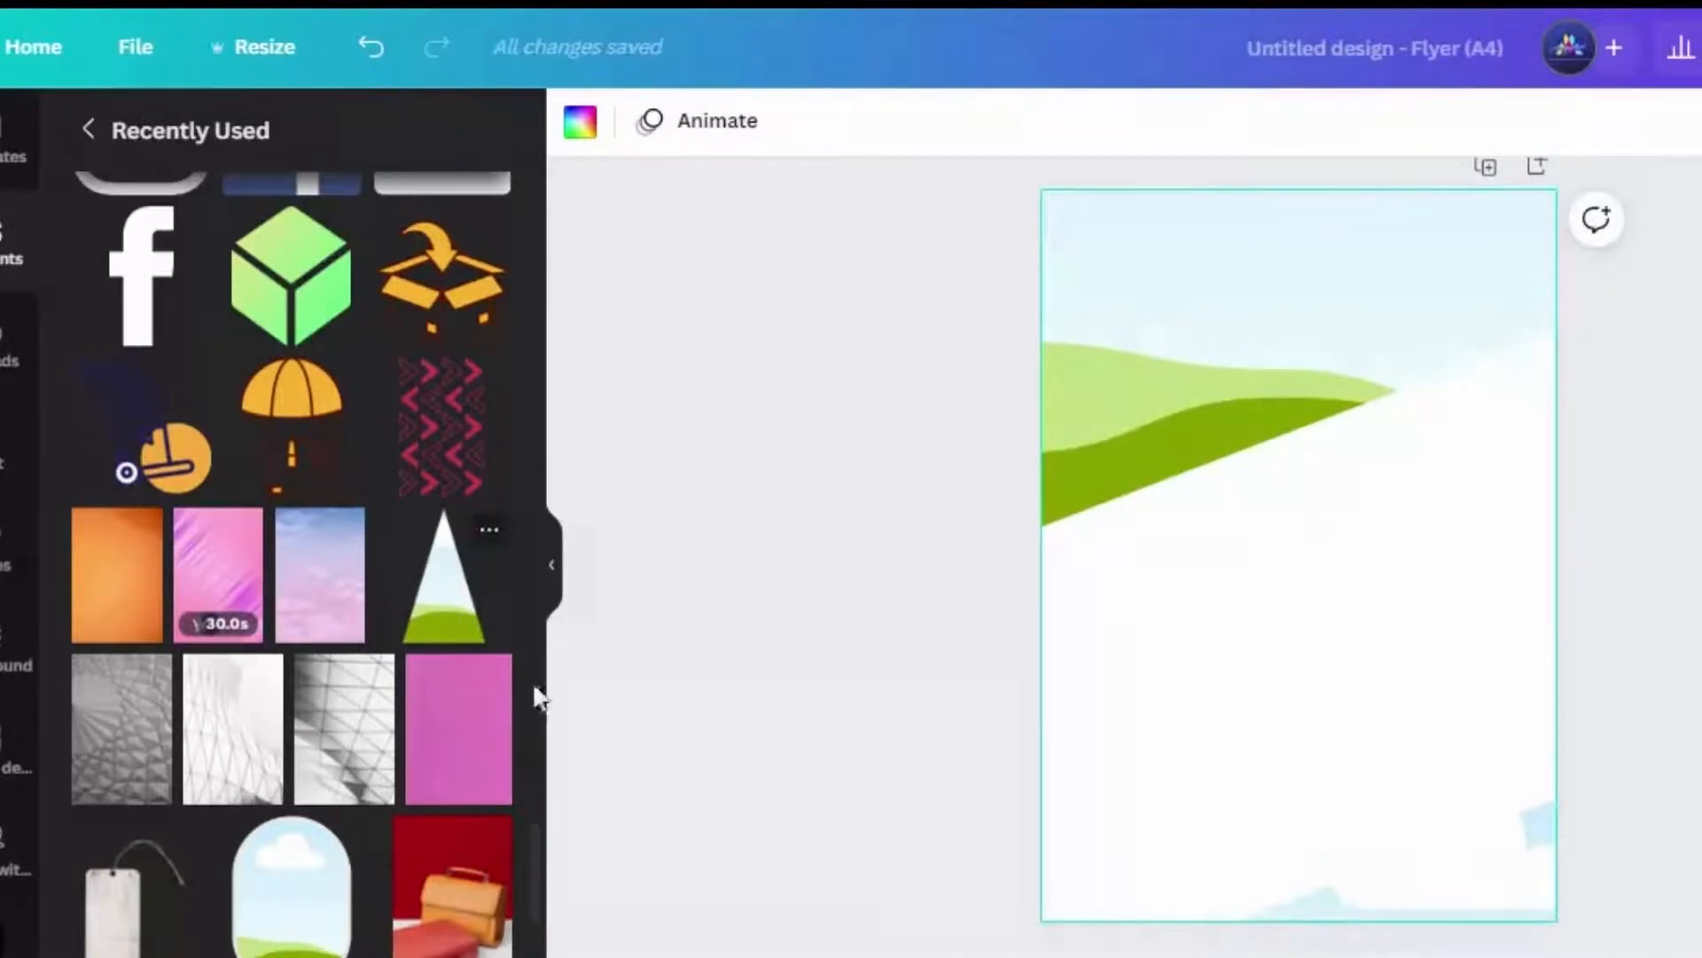
left_click_drag(543, 865, 532, 748)
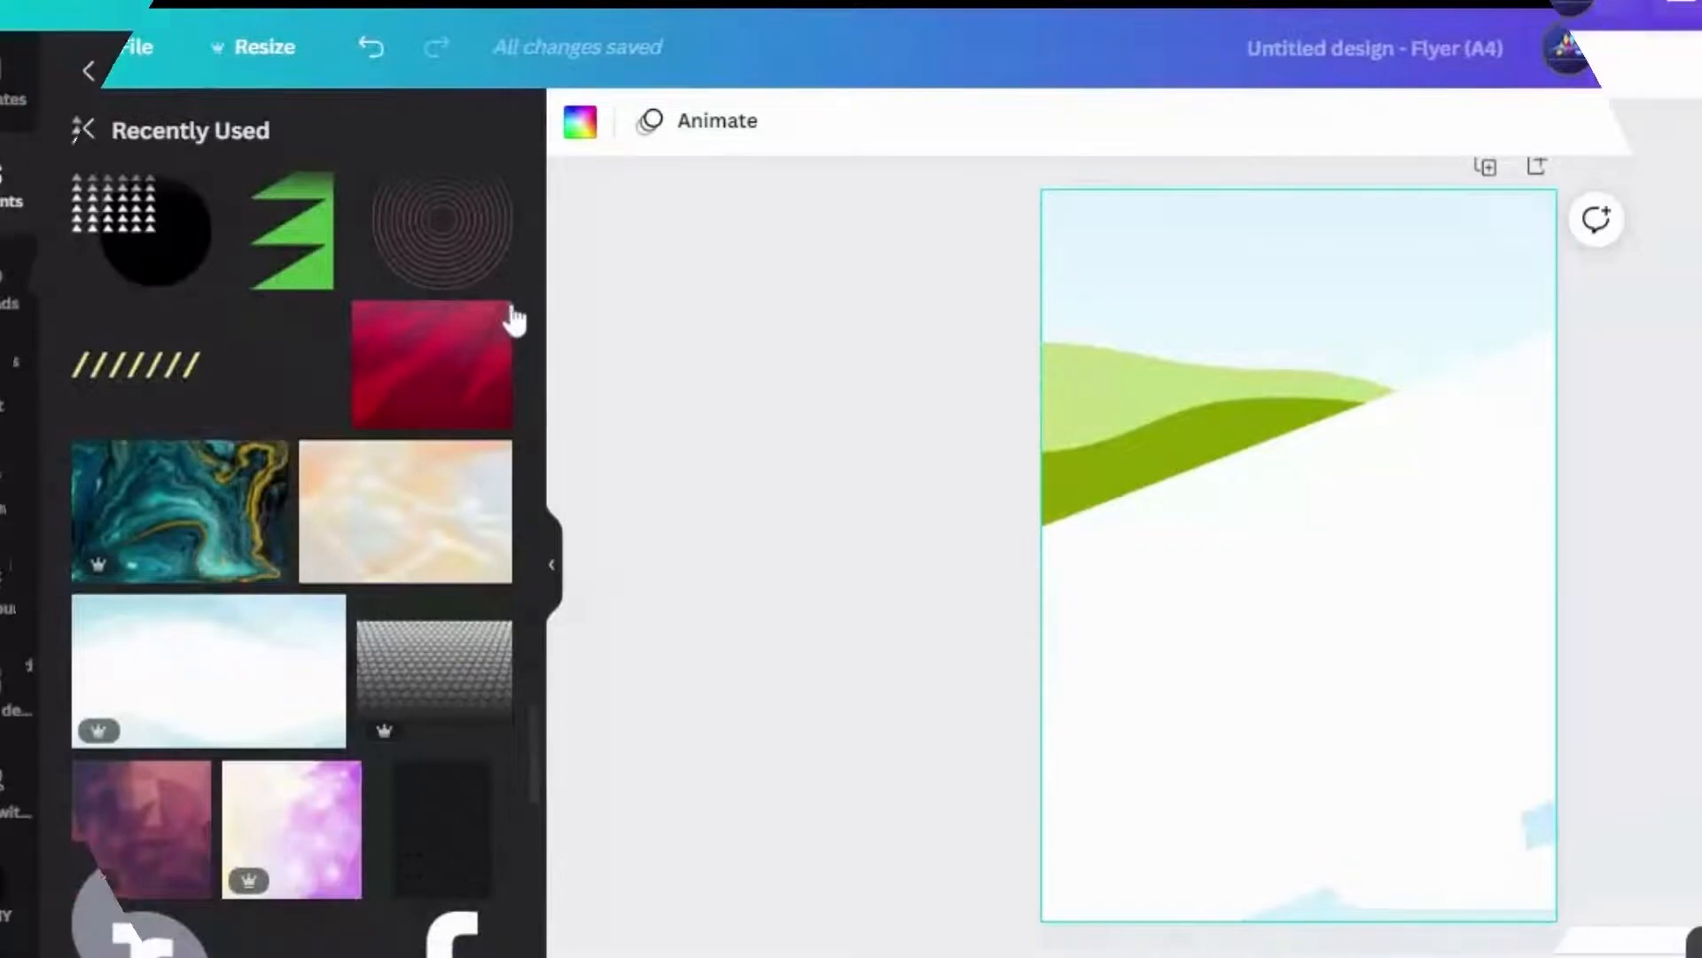
left_click(492, 325)
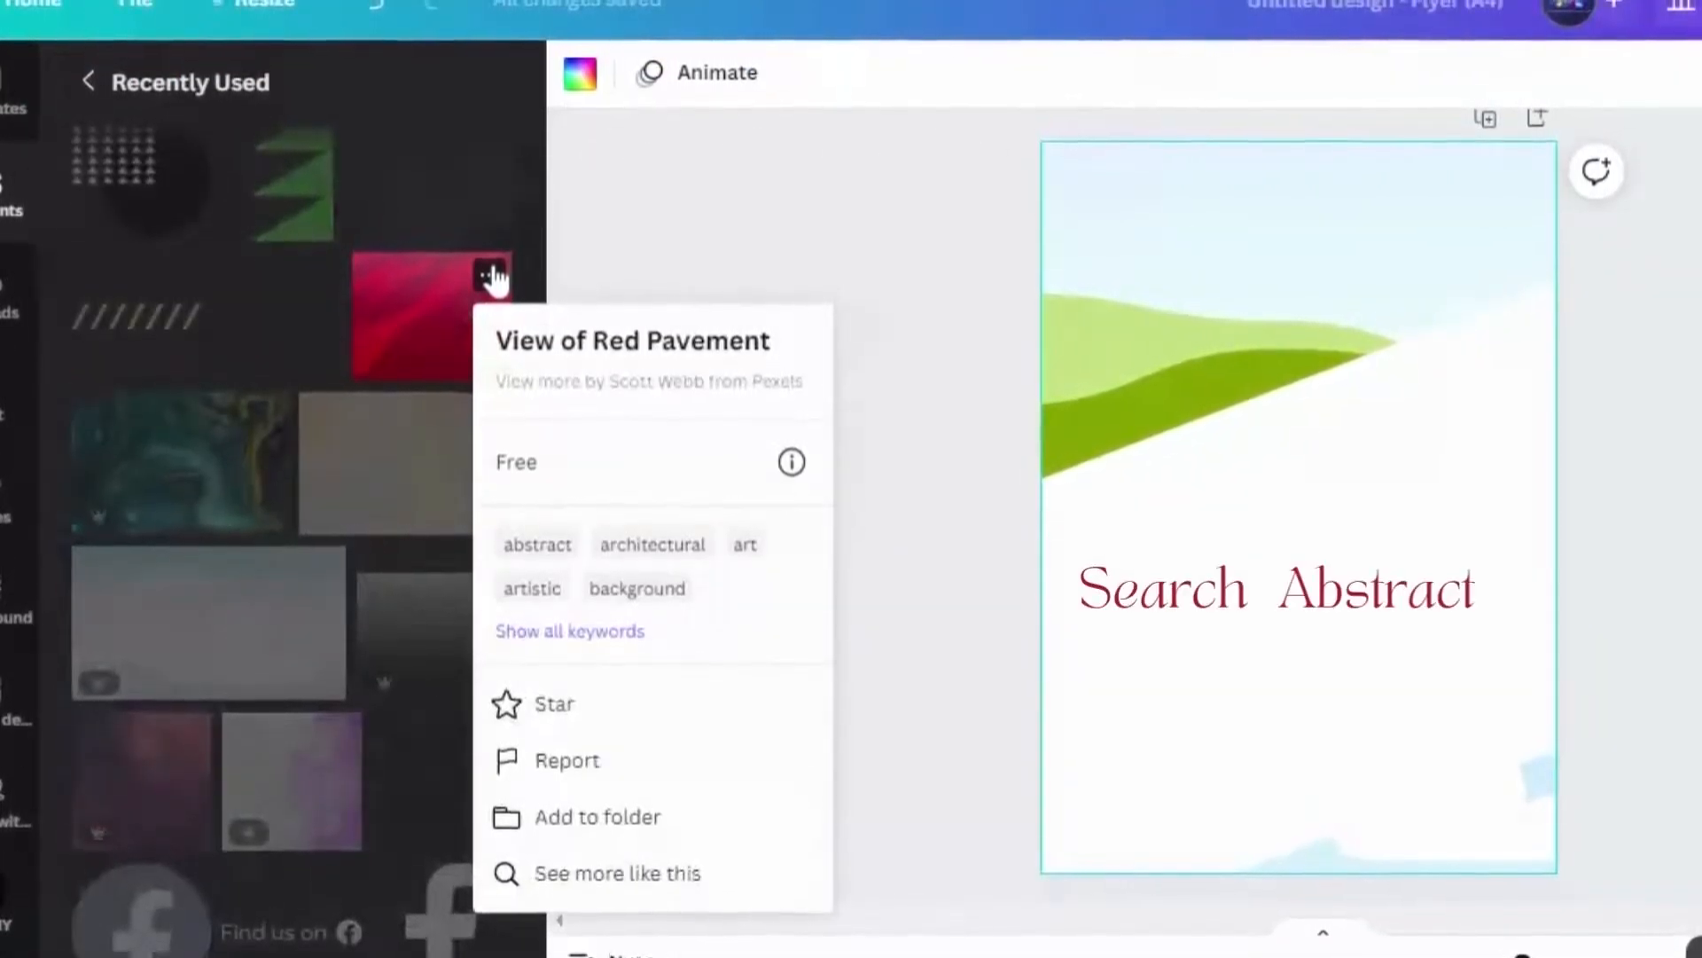
key("Escape")
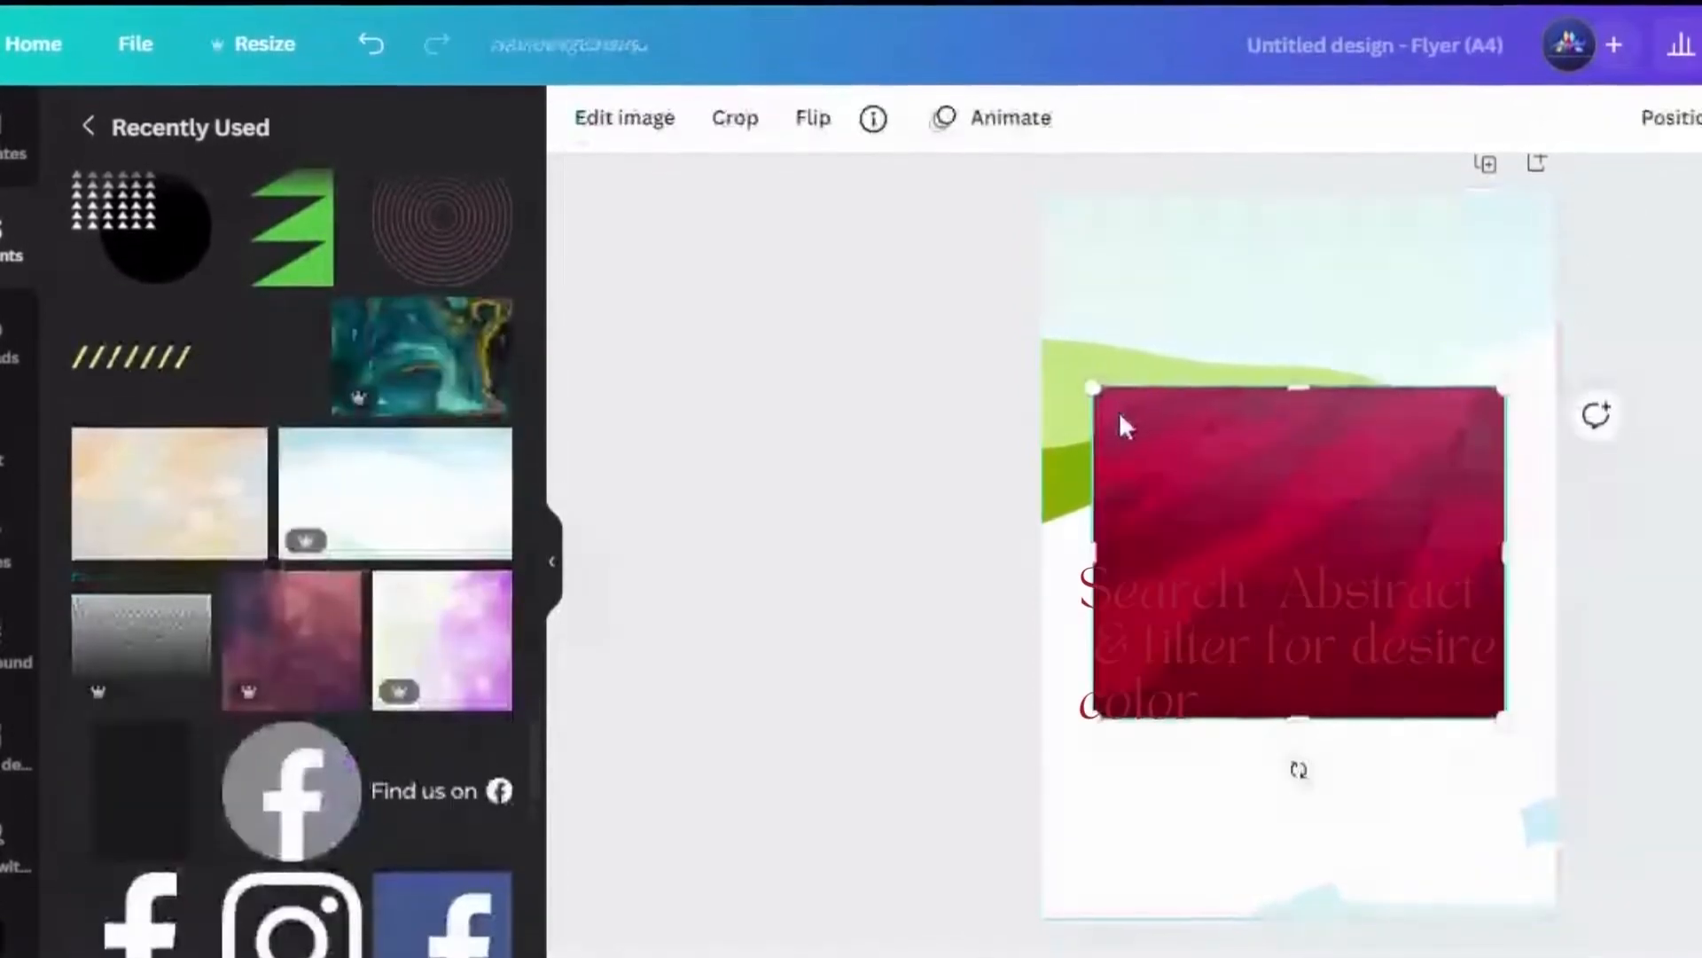
left_click_drag(1205, 441, 1102, 160)
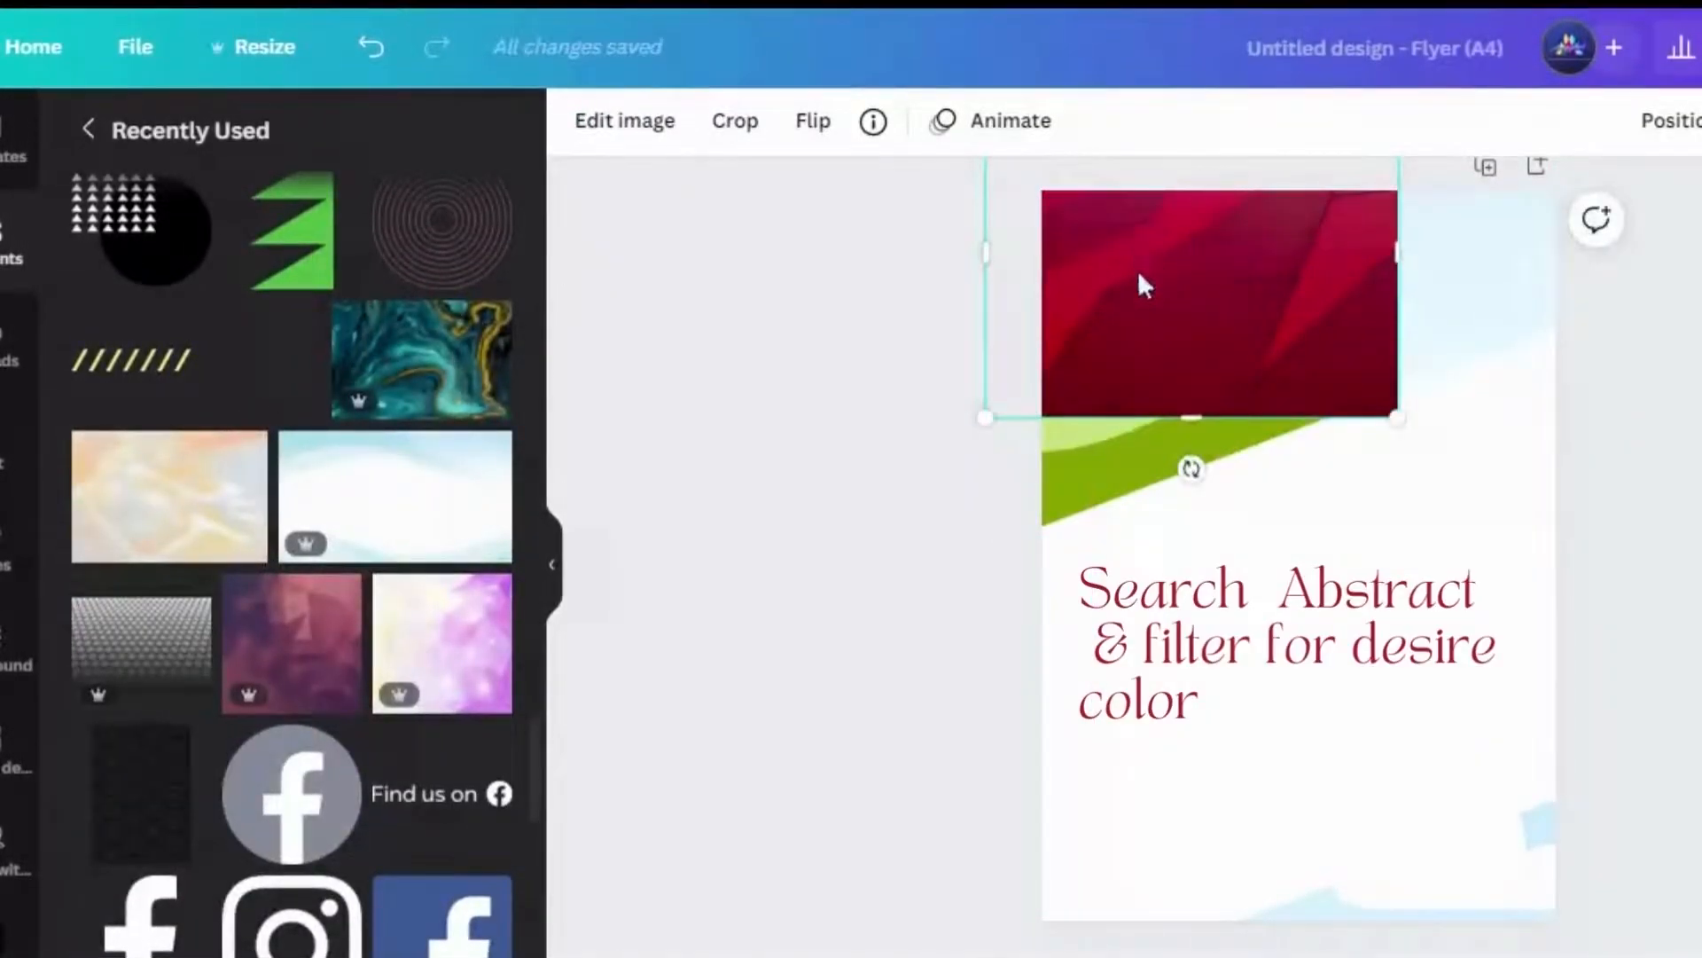
left_click_drag(1141, 285, 1159, 323)
left_click(790, 407)
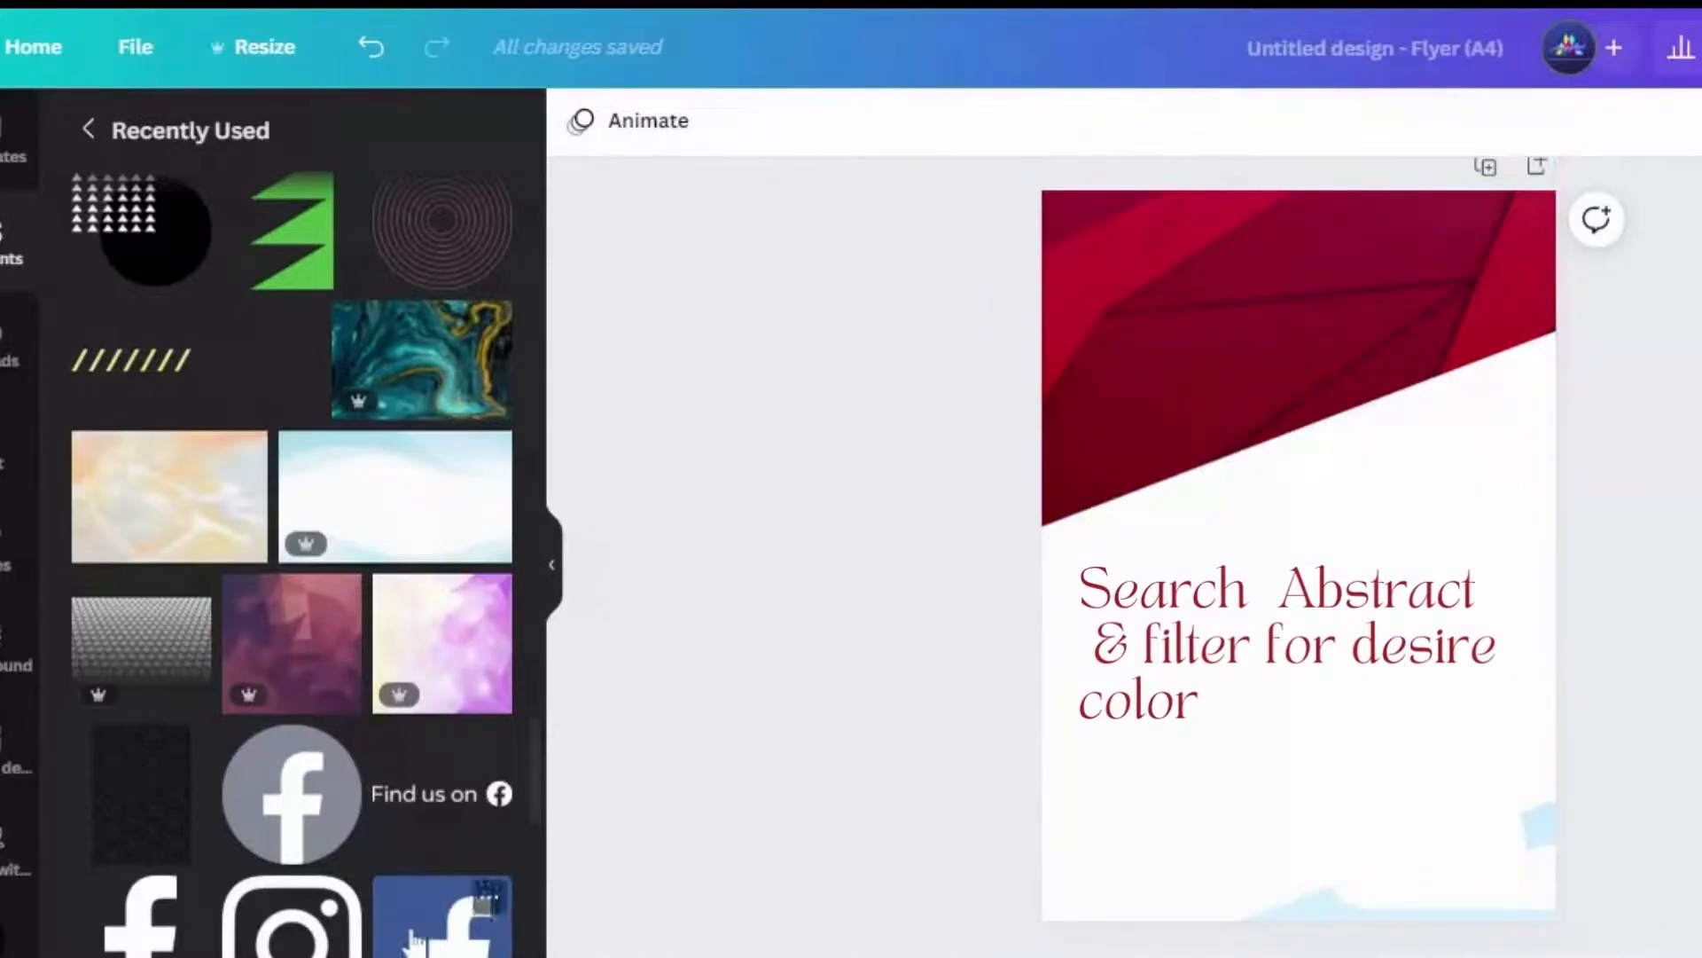
Duplicate the red-filled slanted frame and position the copy diagonally across the page's lower-right corner.
left_click(1173, 475)
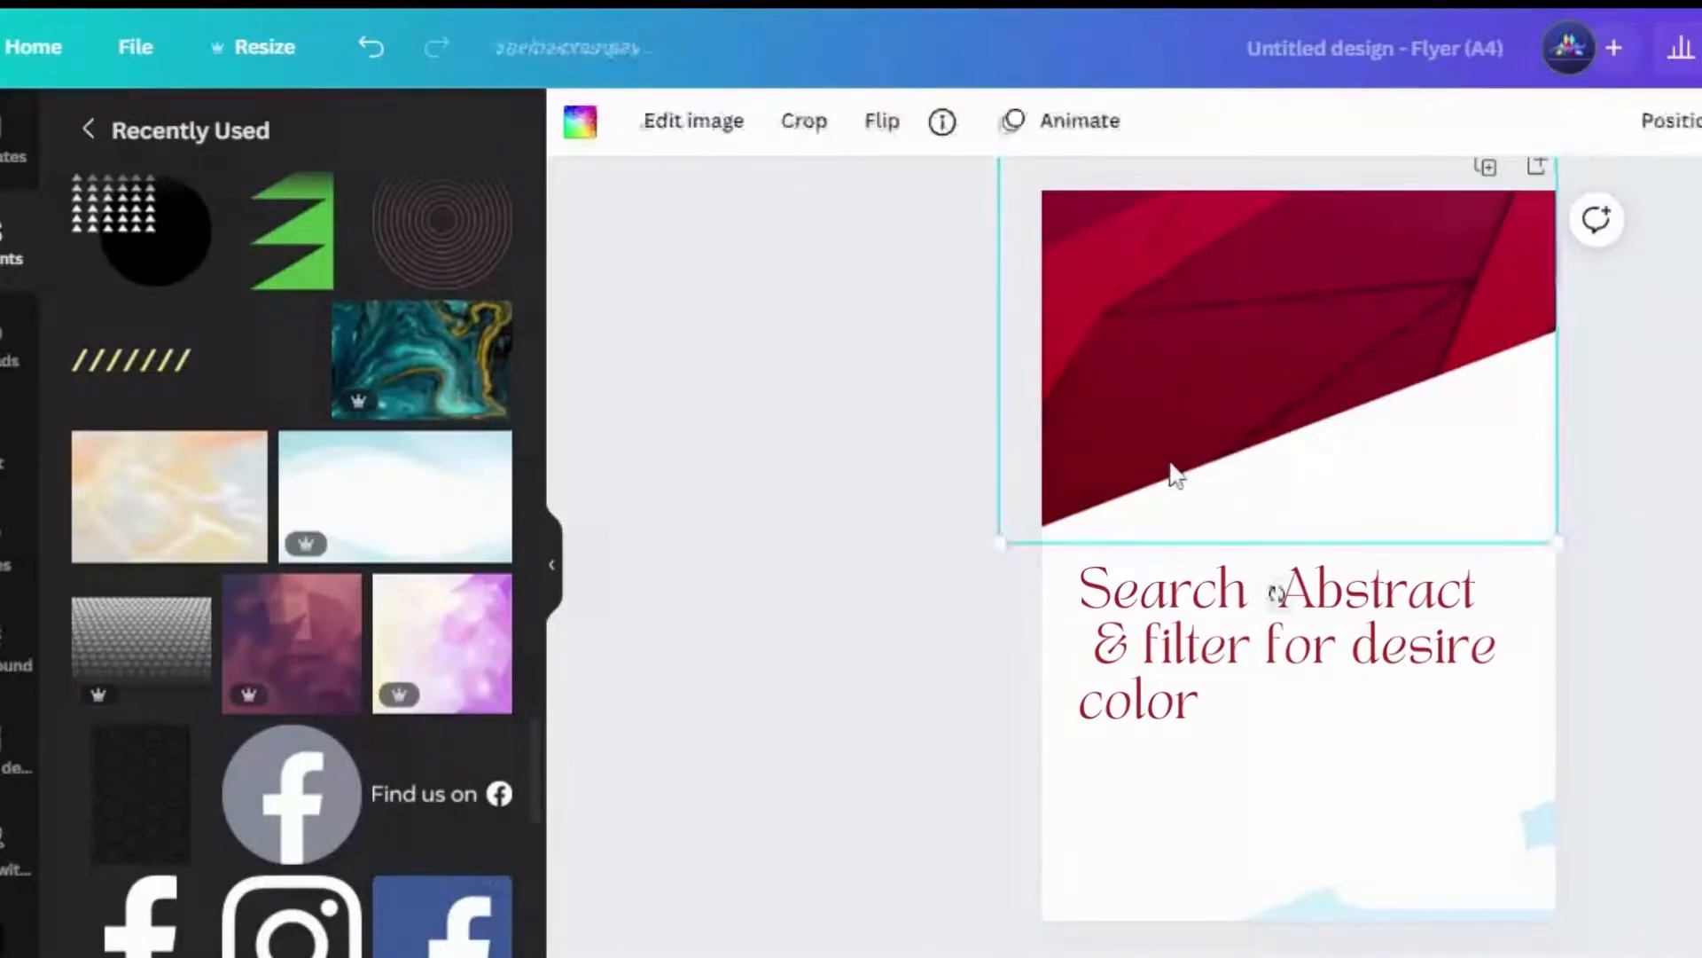
key("ctrl+d")
left_click_drag(1171, 465, 1374, 957)
left_click_drag(1470, 926, 1439, 879)
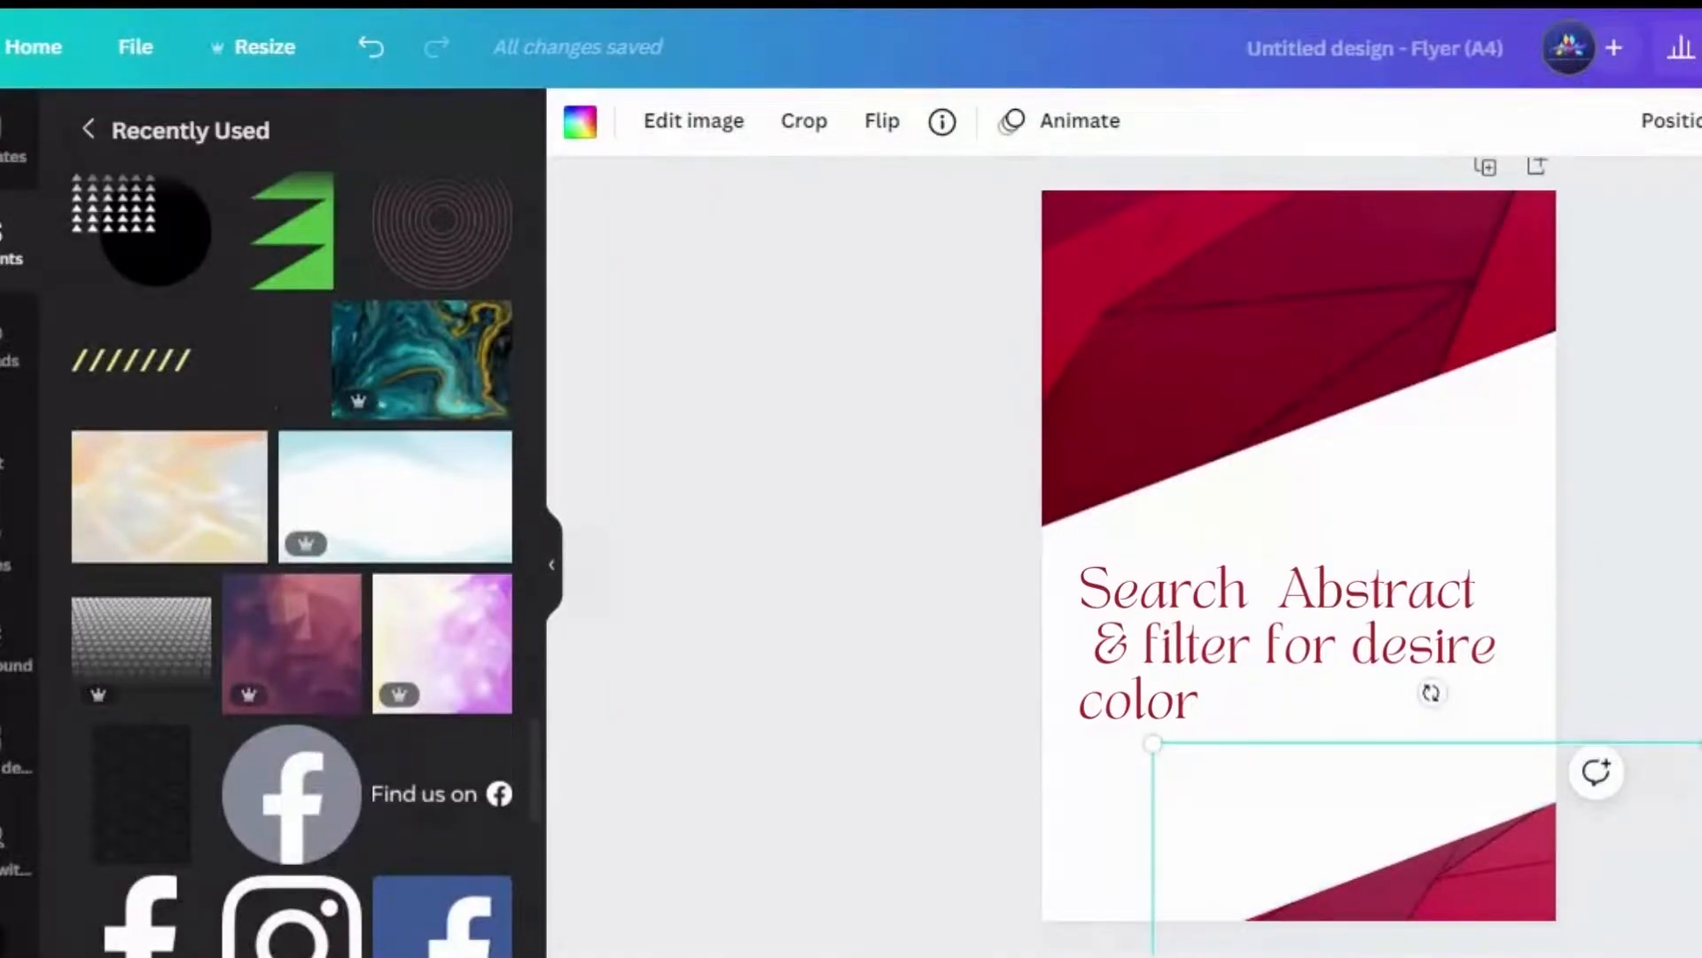
Insert the multicoloured handbag image, flipped horizontally, and move it against the page's left edge.
left_click_drag(537, 794, 538, 957)
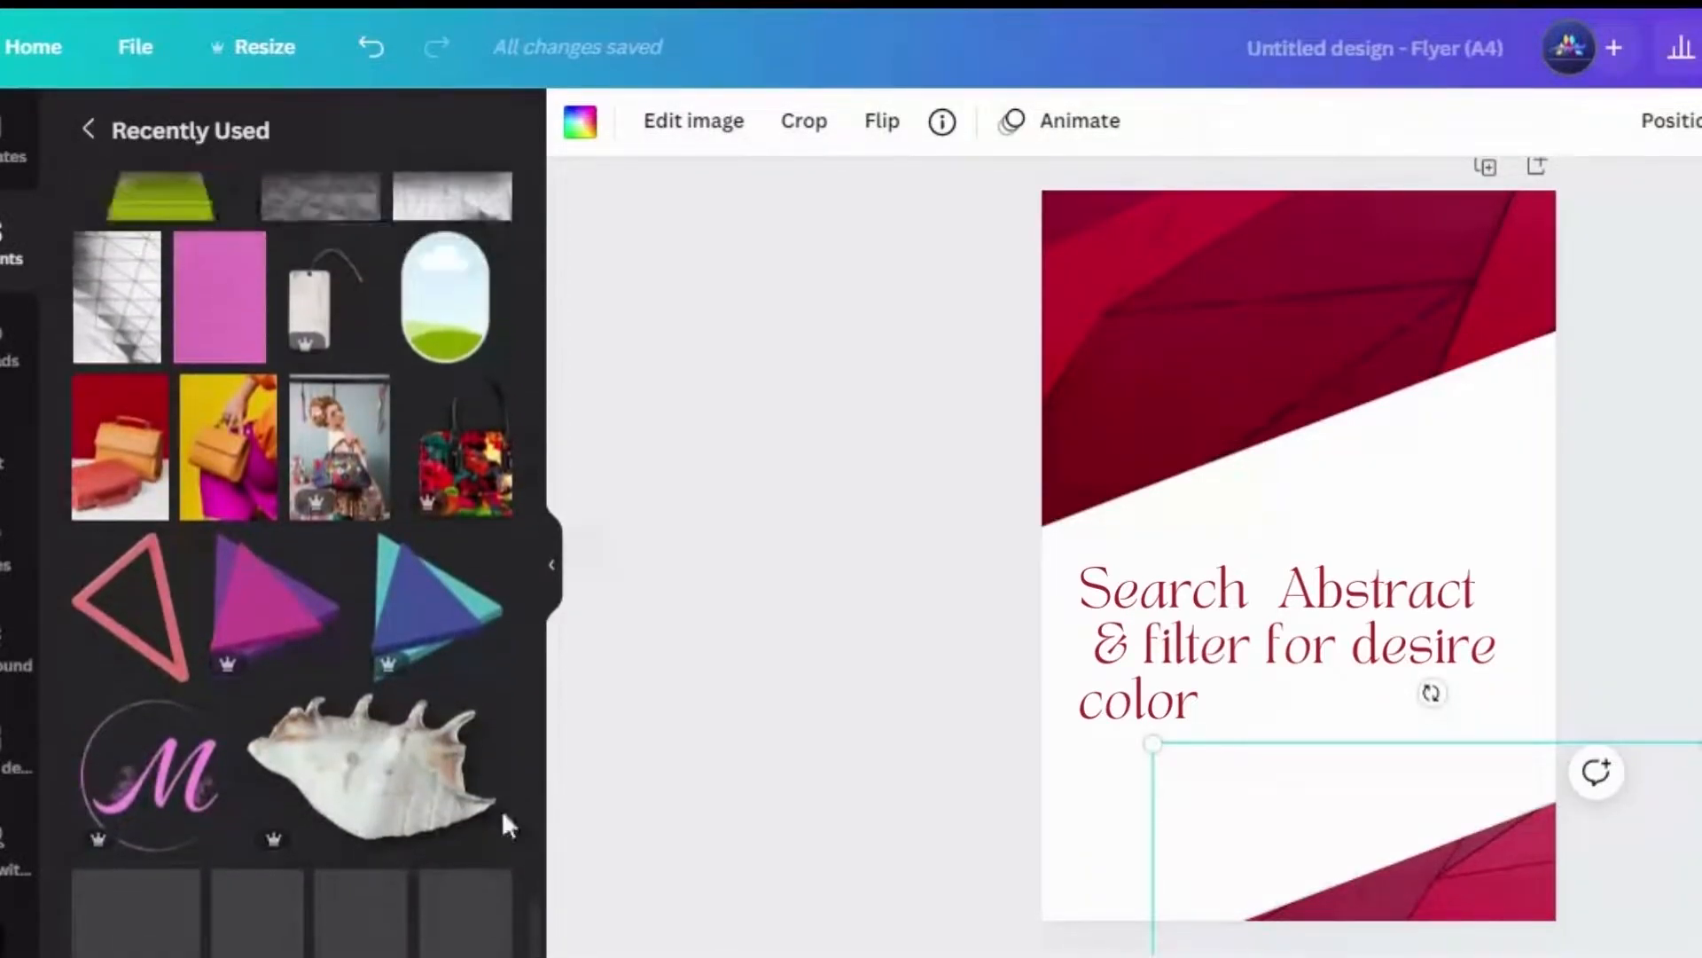
left_click(456, 477)
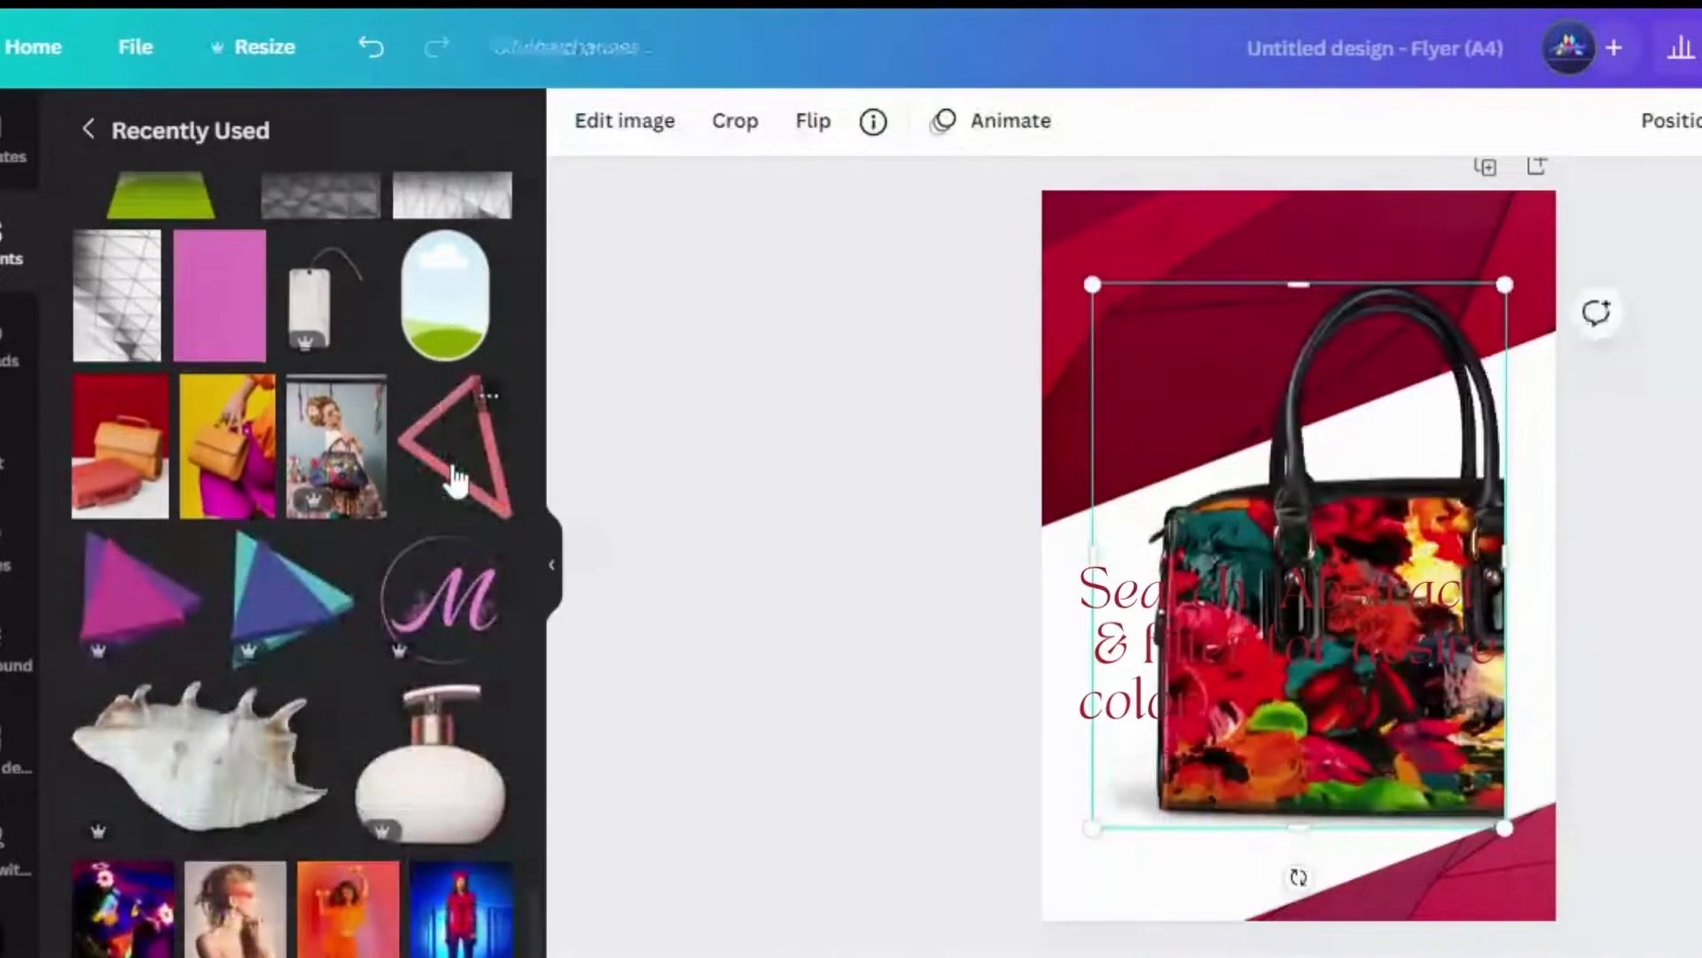
left_click(810, 123)
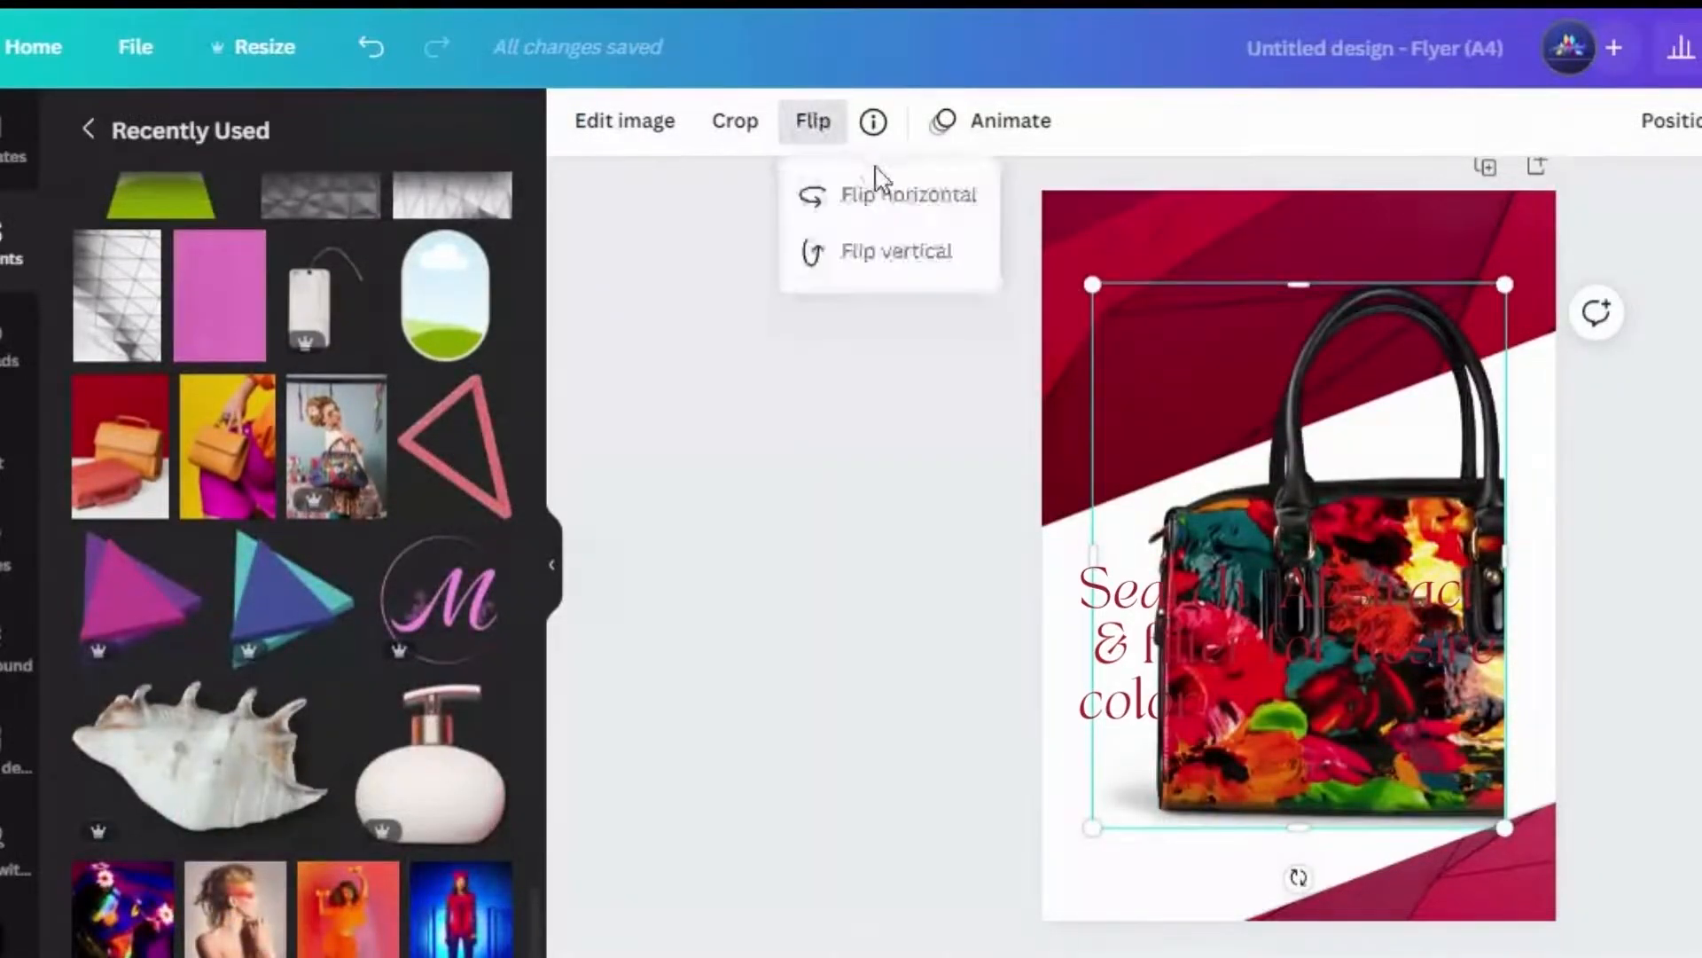
left_click(873, 196)
mouse_move(1382, 518)
left_mouse_down()
mouse_move(1313, 345)
mouse_move(1361, 528)
left_mouse_up()
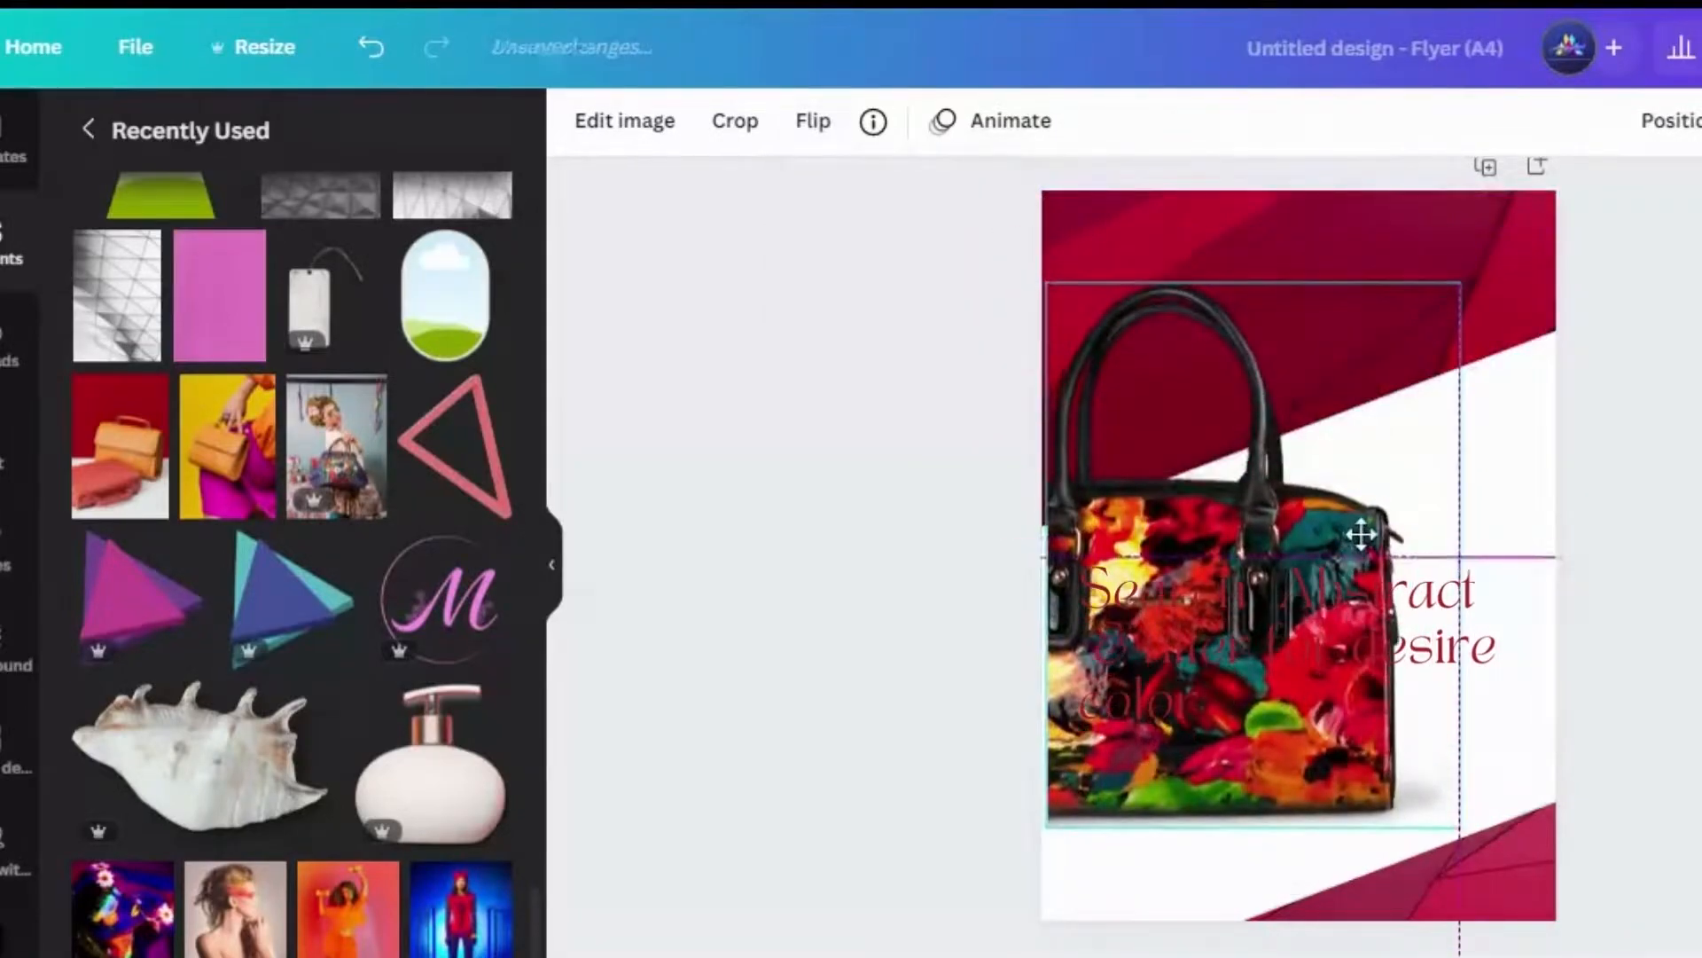
Shrink the handbag image and place it at the page's left edge, over the red header.
left_click(1519, 230)
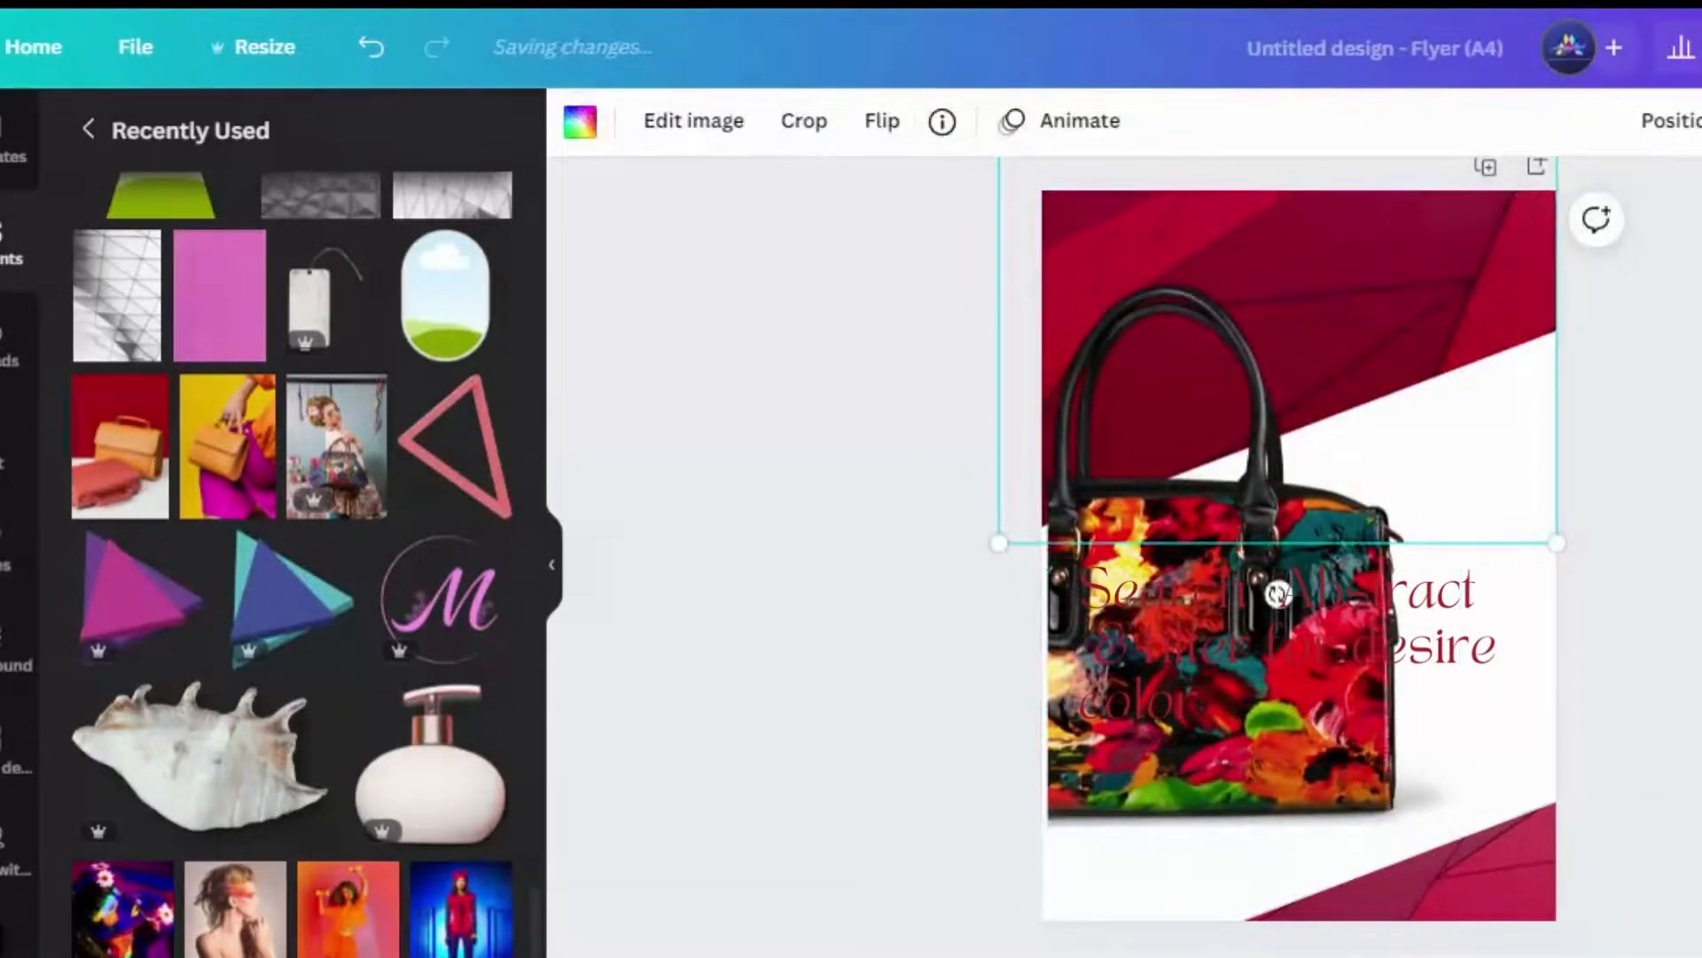
left_click(1277, 593)
left_click_drag(1465, 838, 1108, 555)
left_click_drag(1114, 406, 1097, 406)
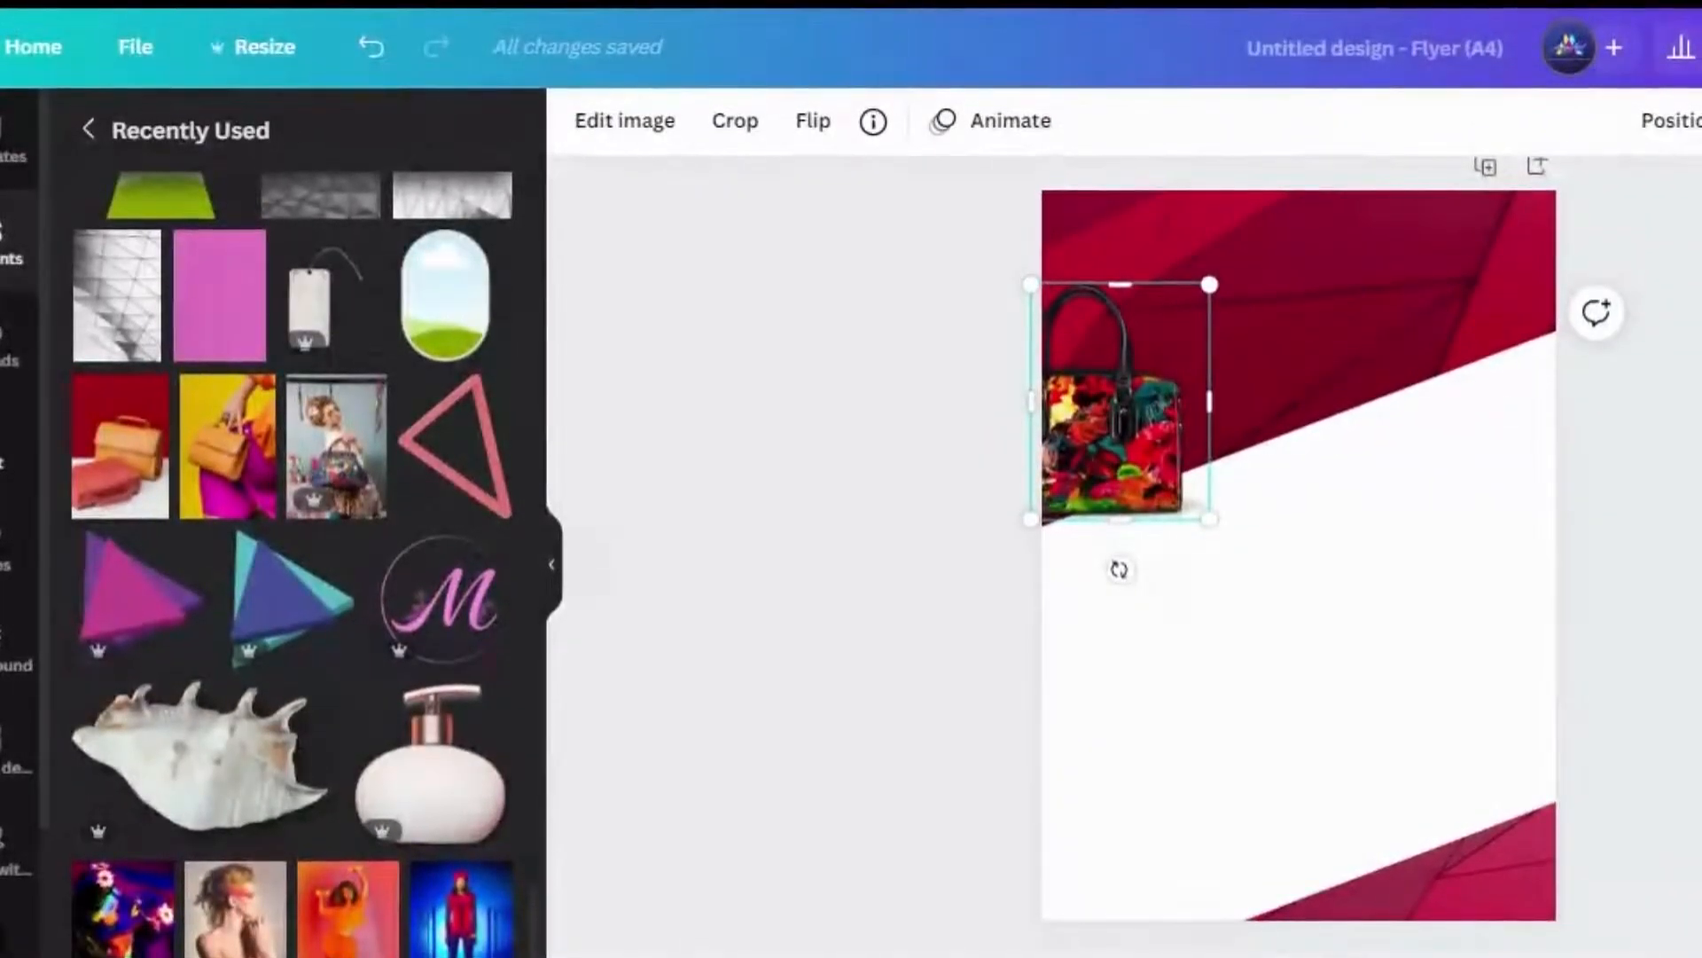
Browse the ready-made text combinations for a heading style.
left_click(3, 451)
left_click_drag(536, 430, 536, 900)
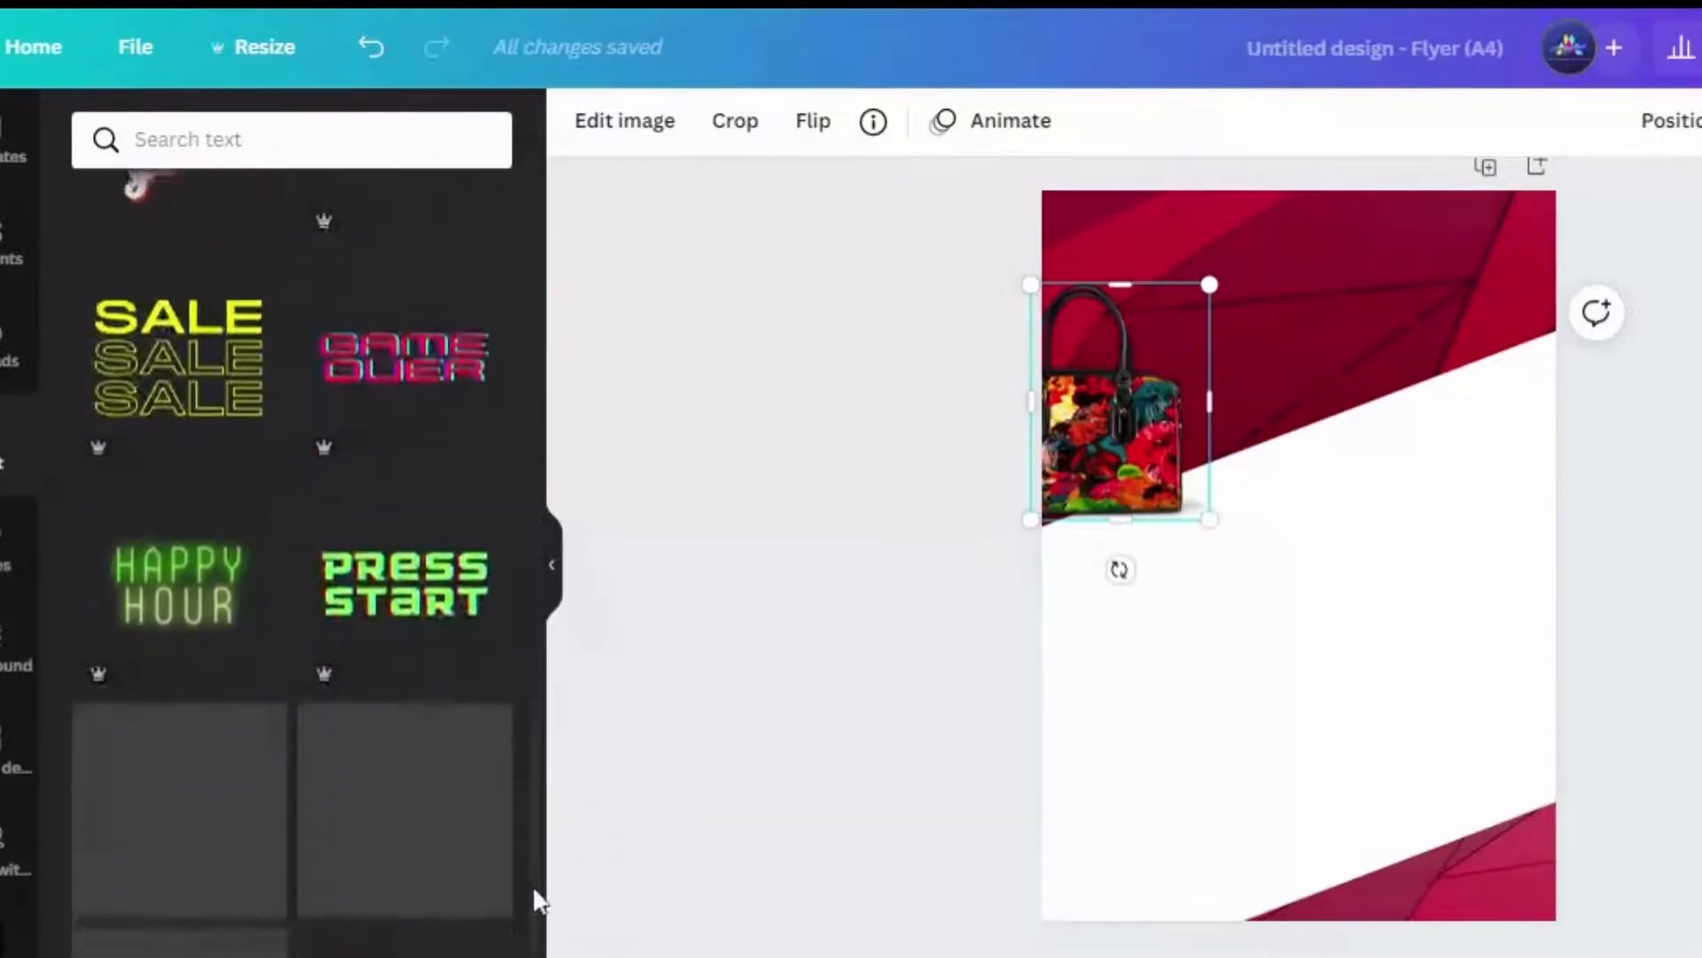
left_click_drag(543, 617, 529, 859)
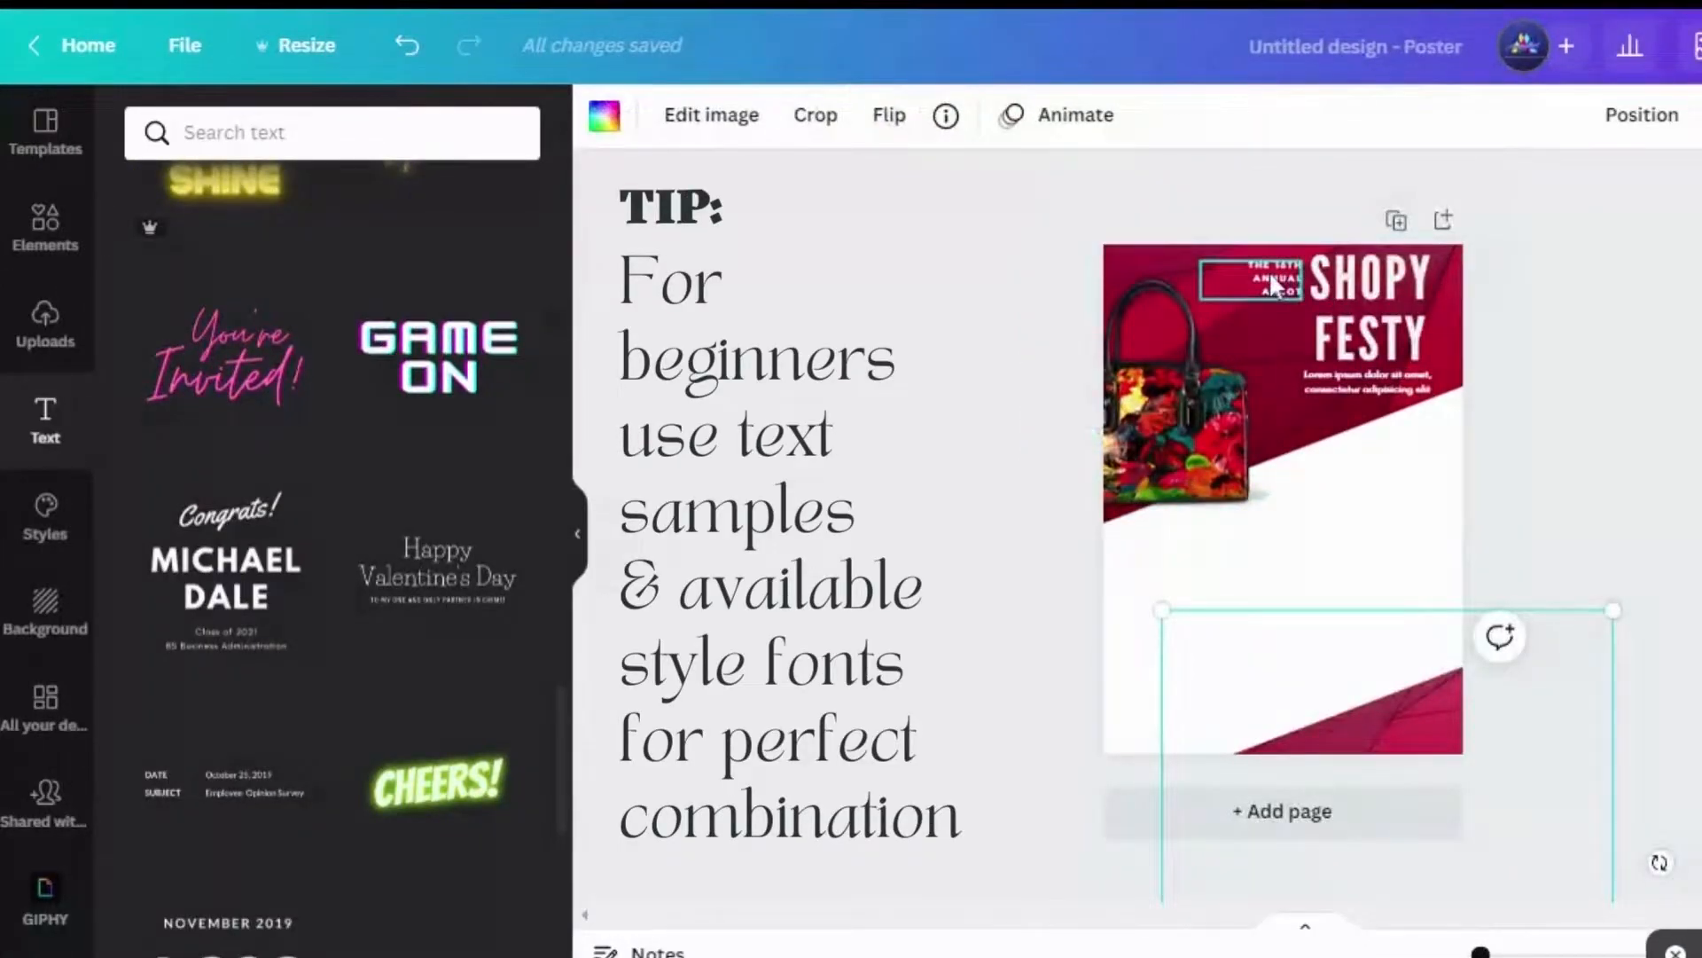
Inspect the font settings of the small tagline, the SHOPY FESTY title and the subtitle beneath it.
left_click(1274, 284)
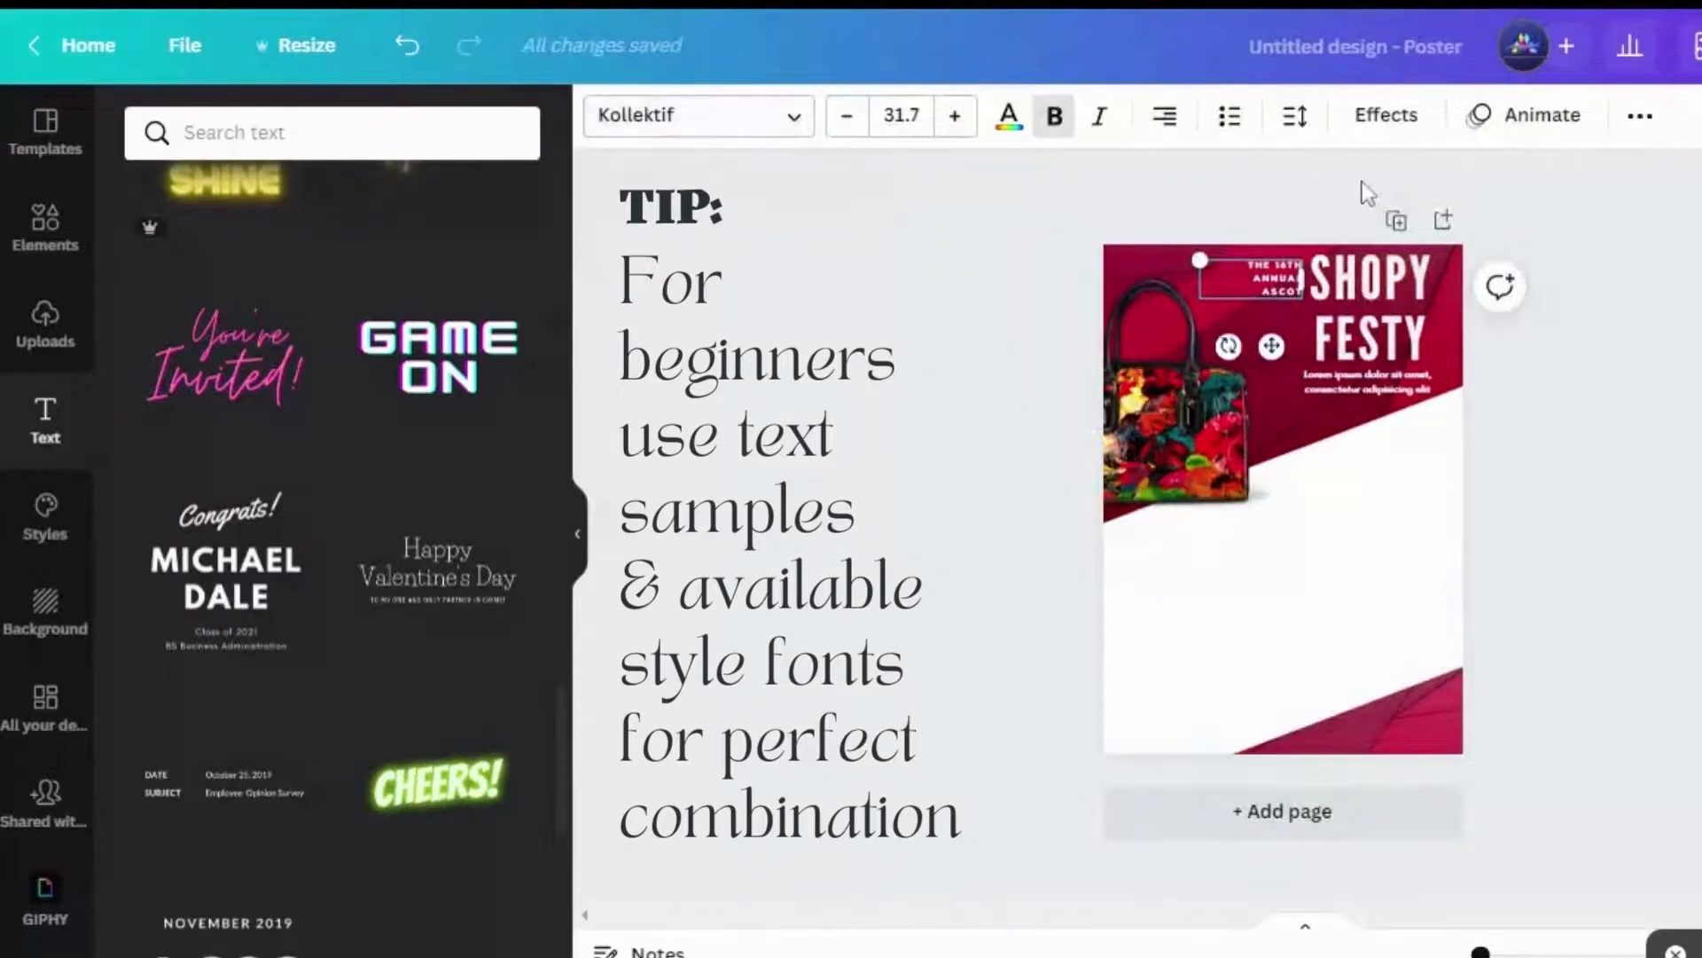
left_click(1370, 310)
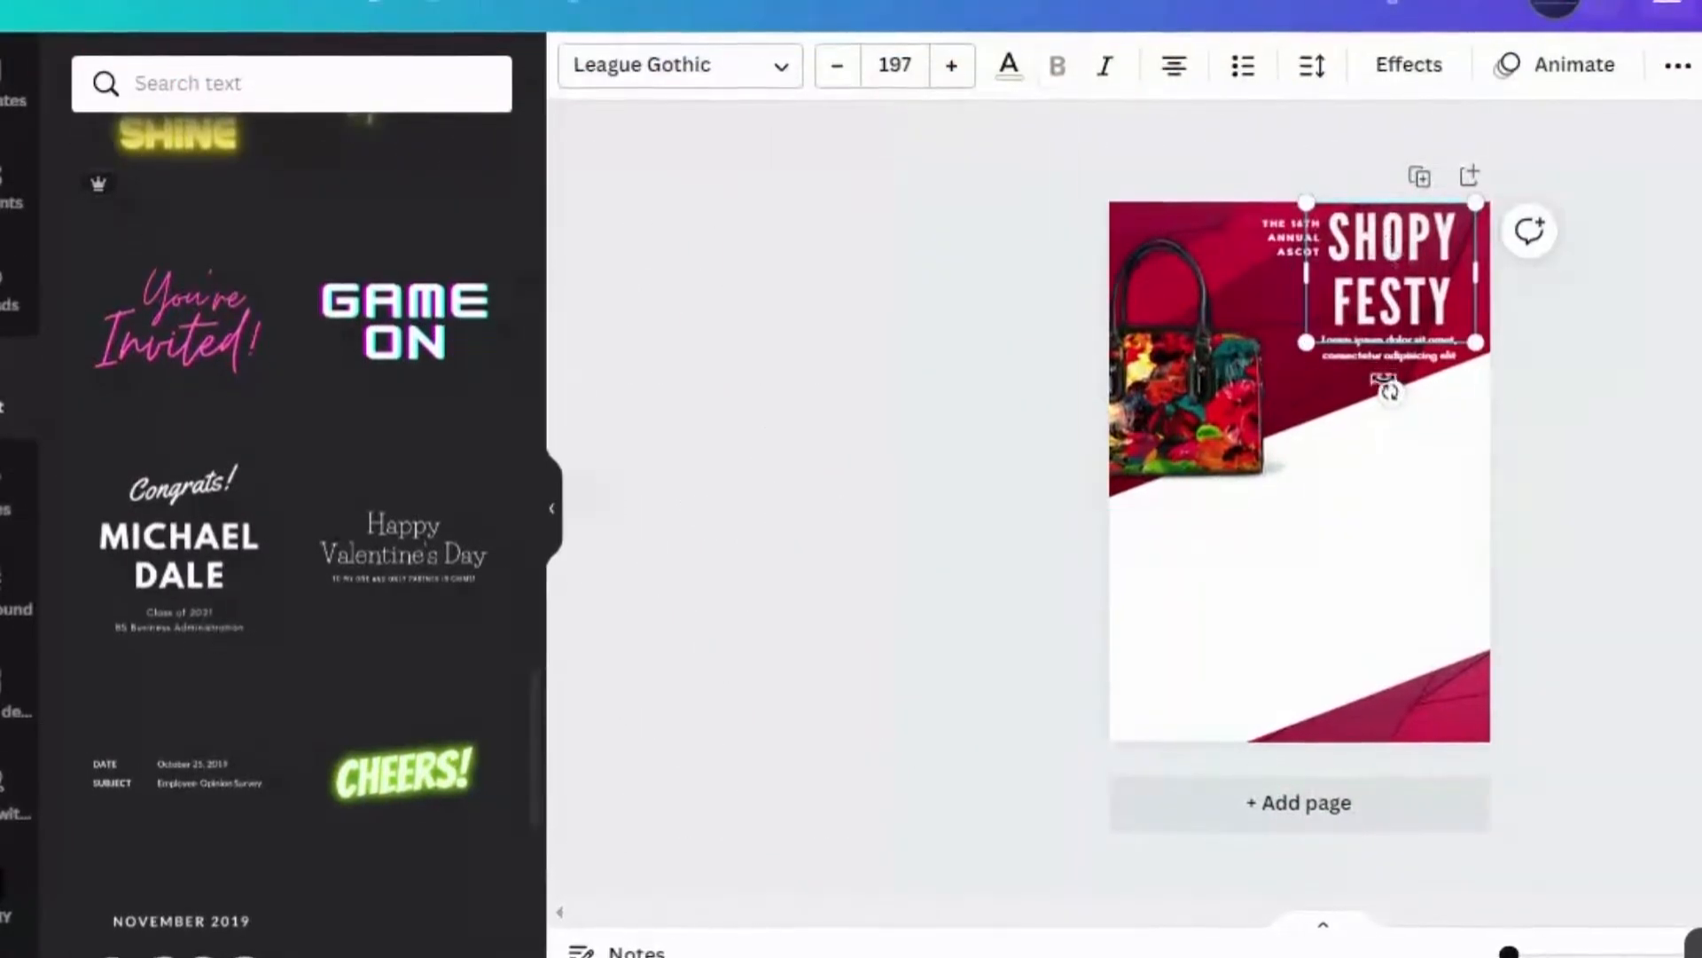
left_click(1385, 356)
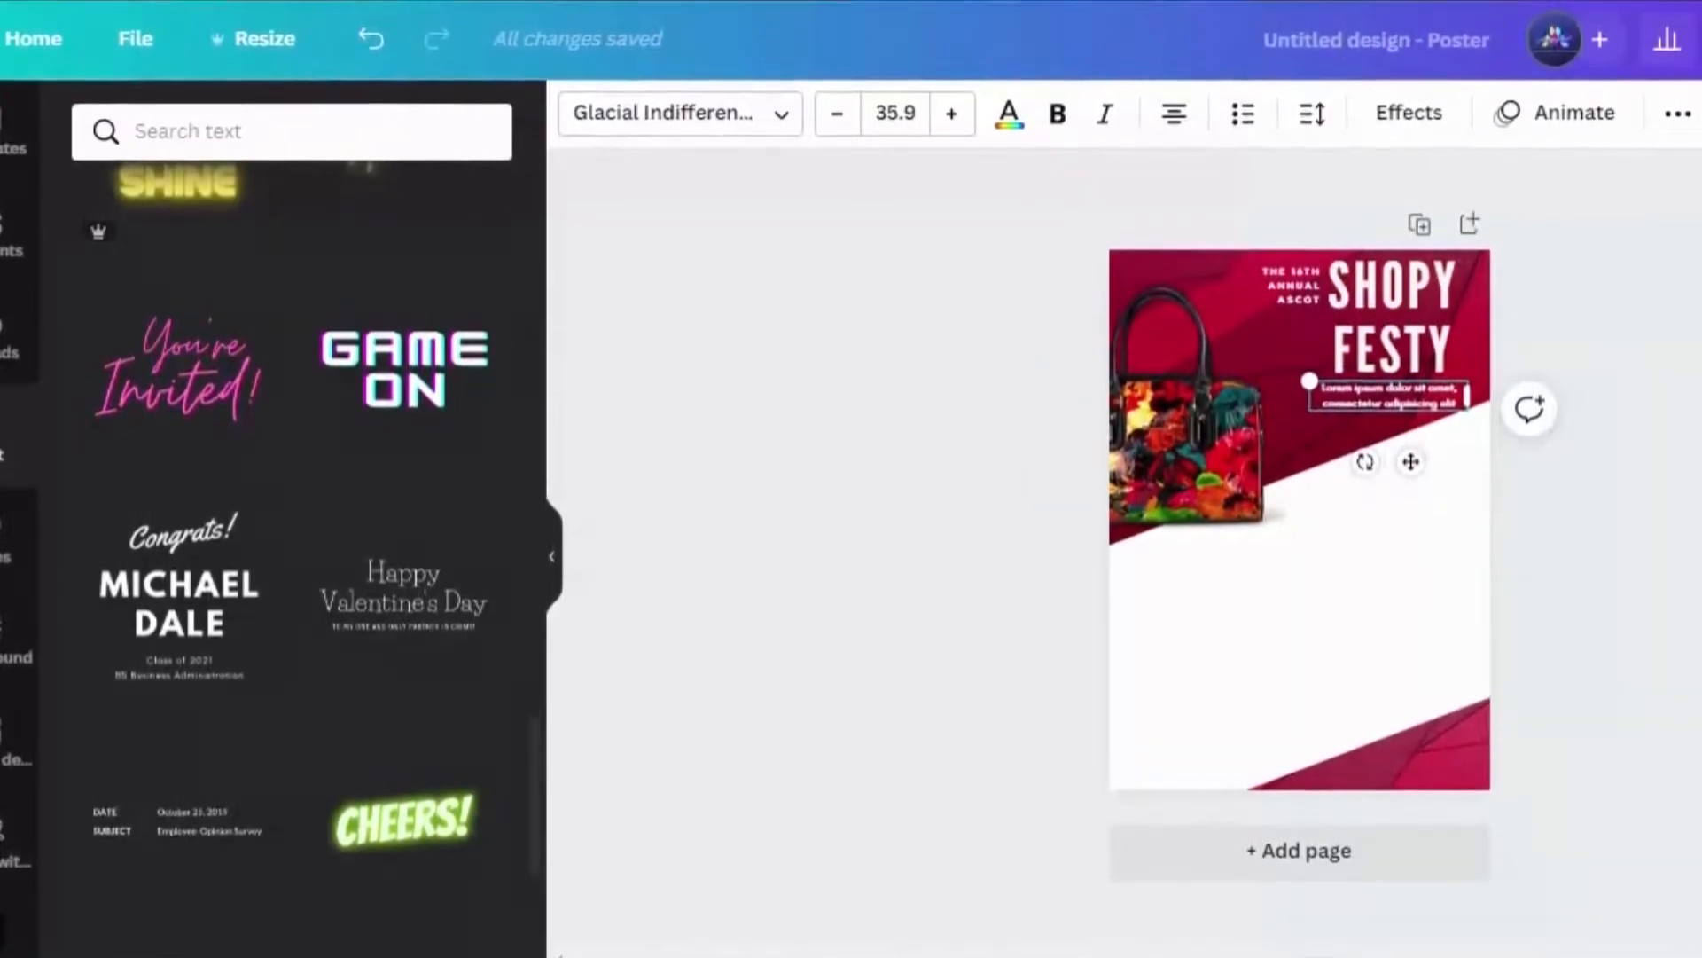
left_click(1417, 539)
left_click(1322, 692)
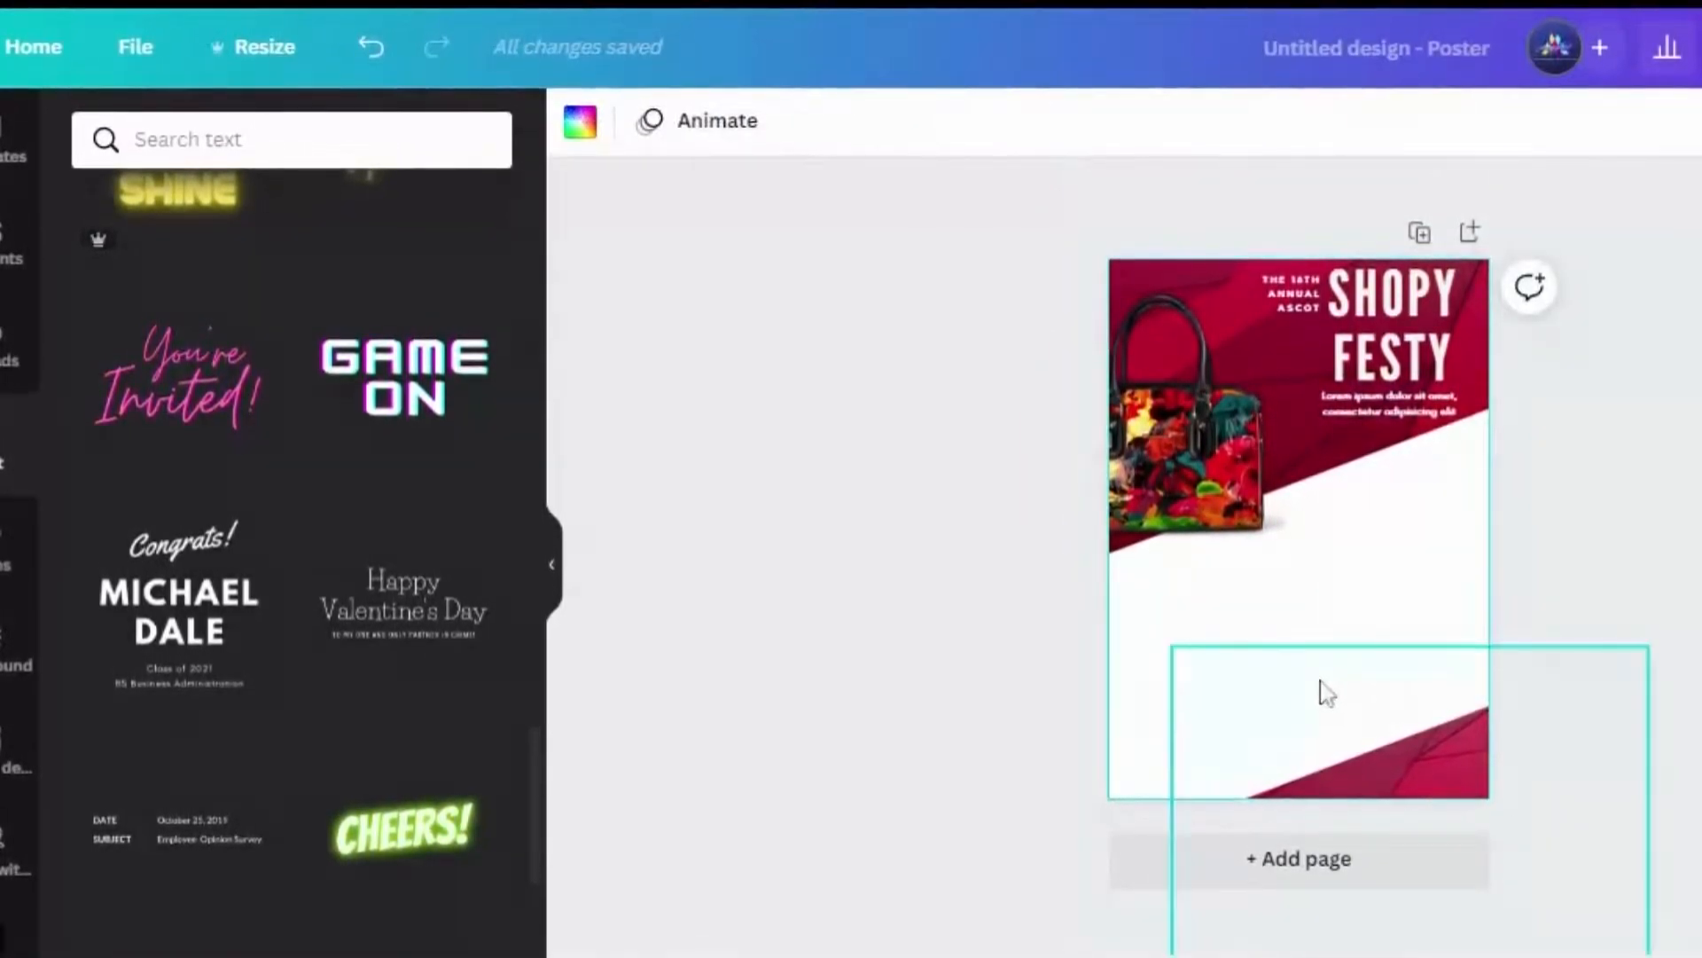
Set the page background to the dark colour #253439.
left_click(1373, 613)
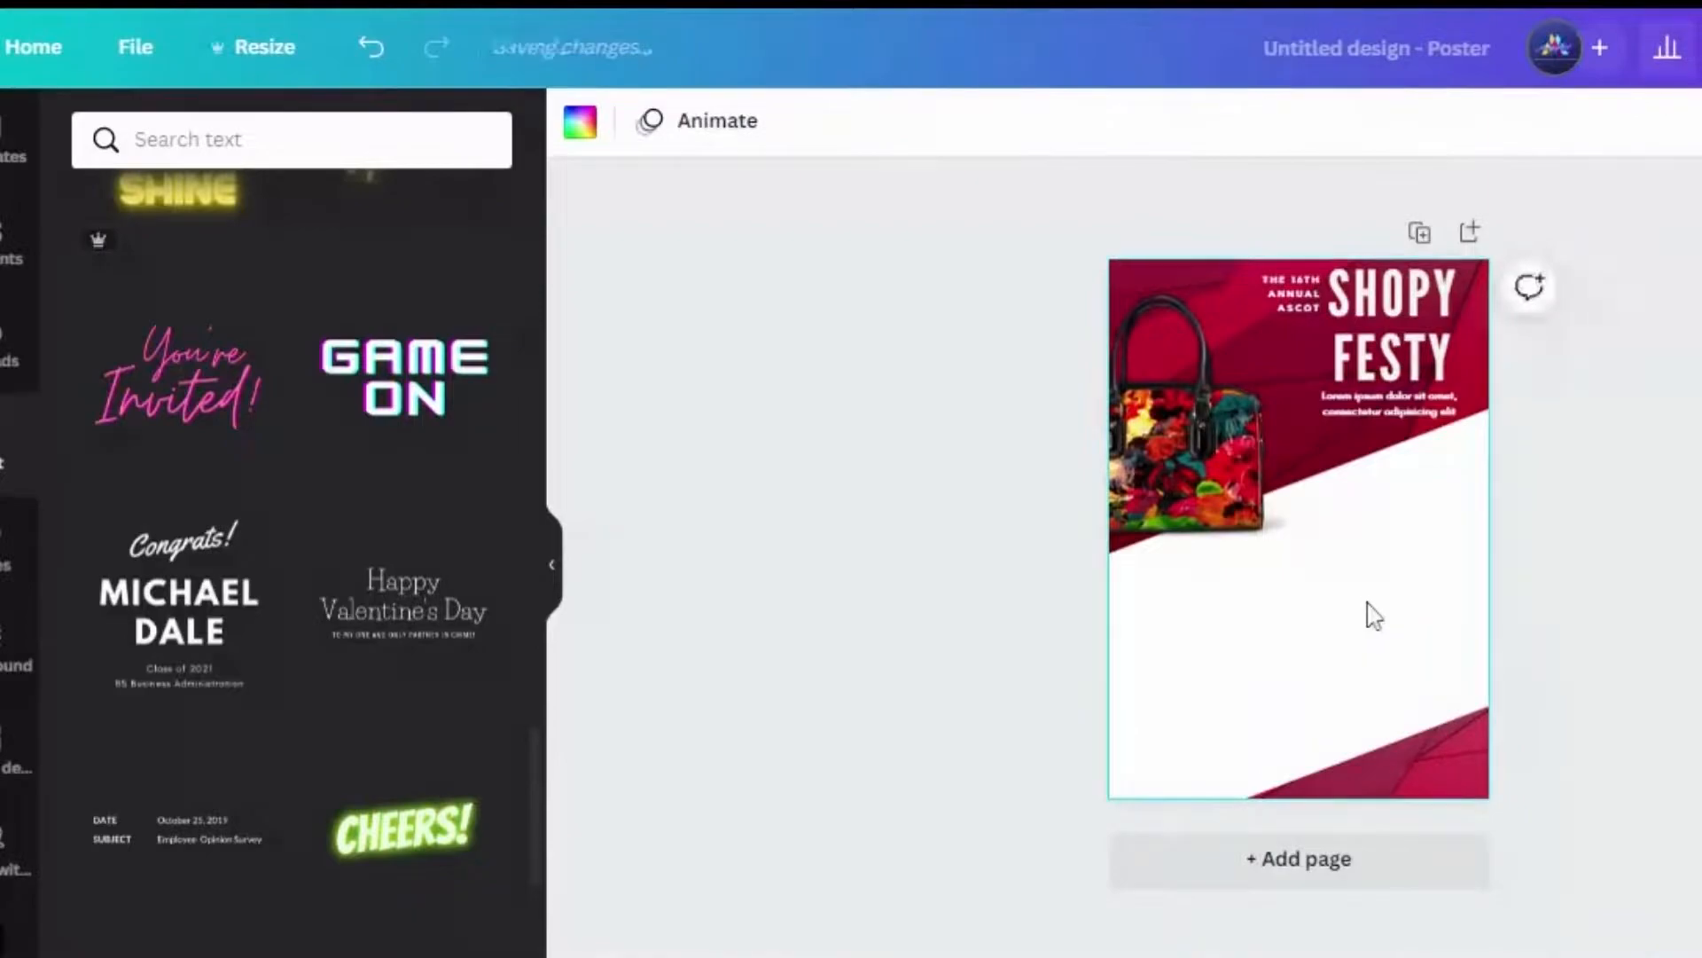
left_click(581, 125)
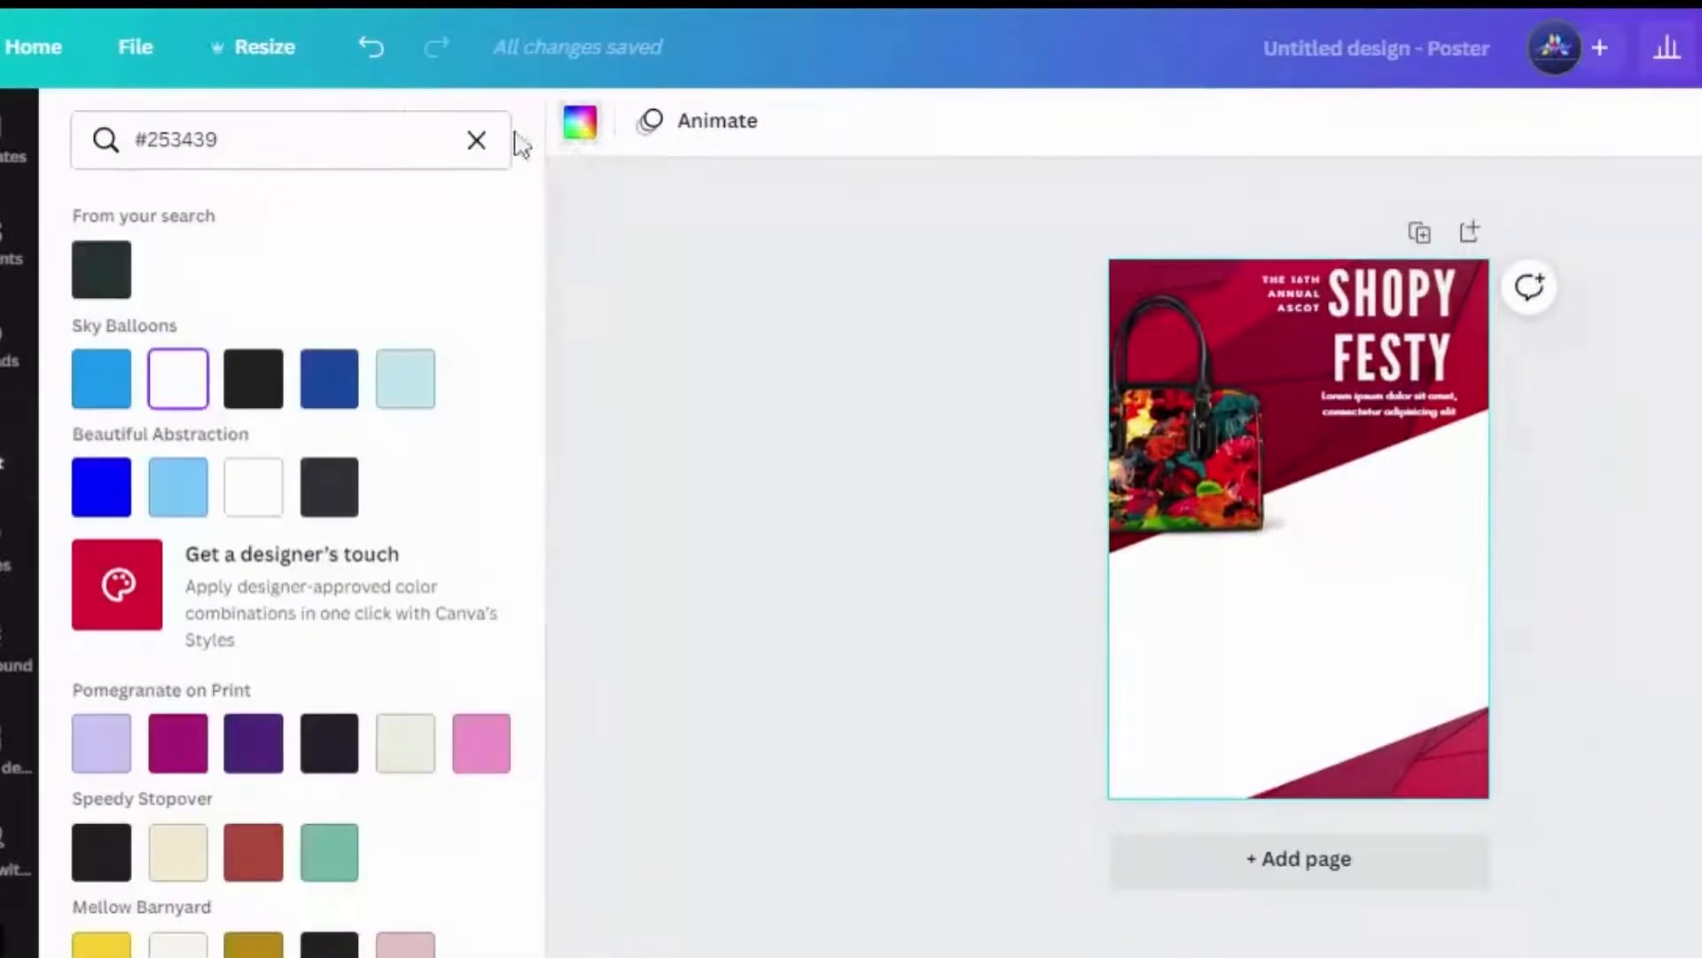
left_click_drag(217, 139, 135, 139)
left_click(219, 139)
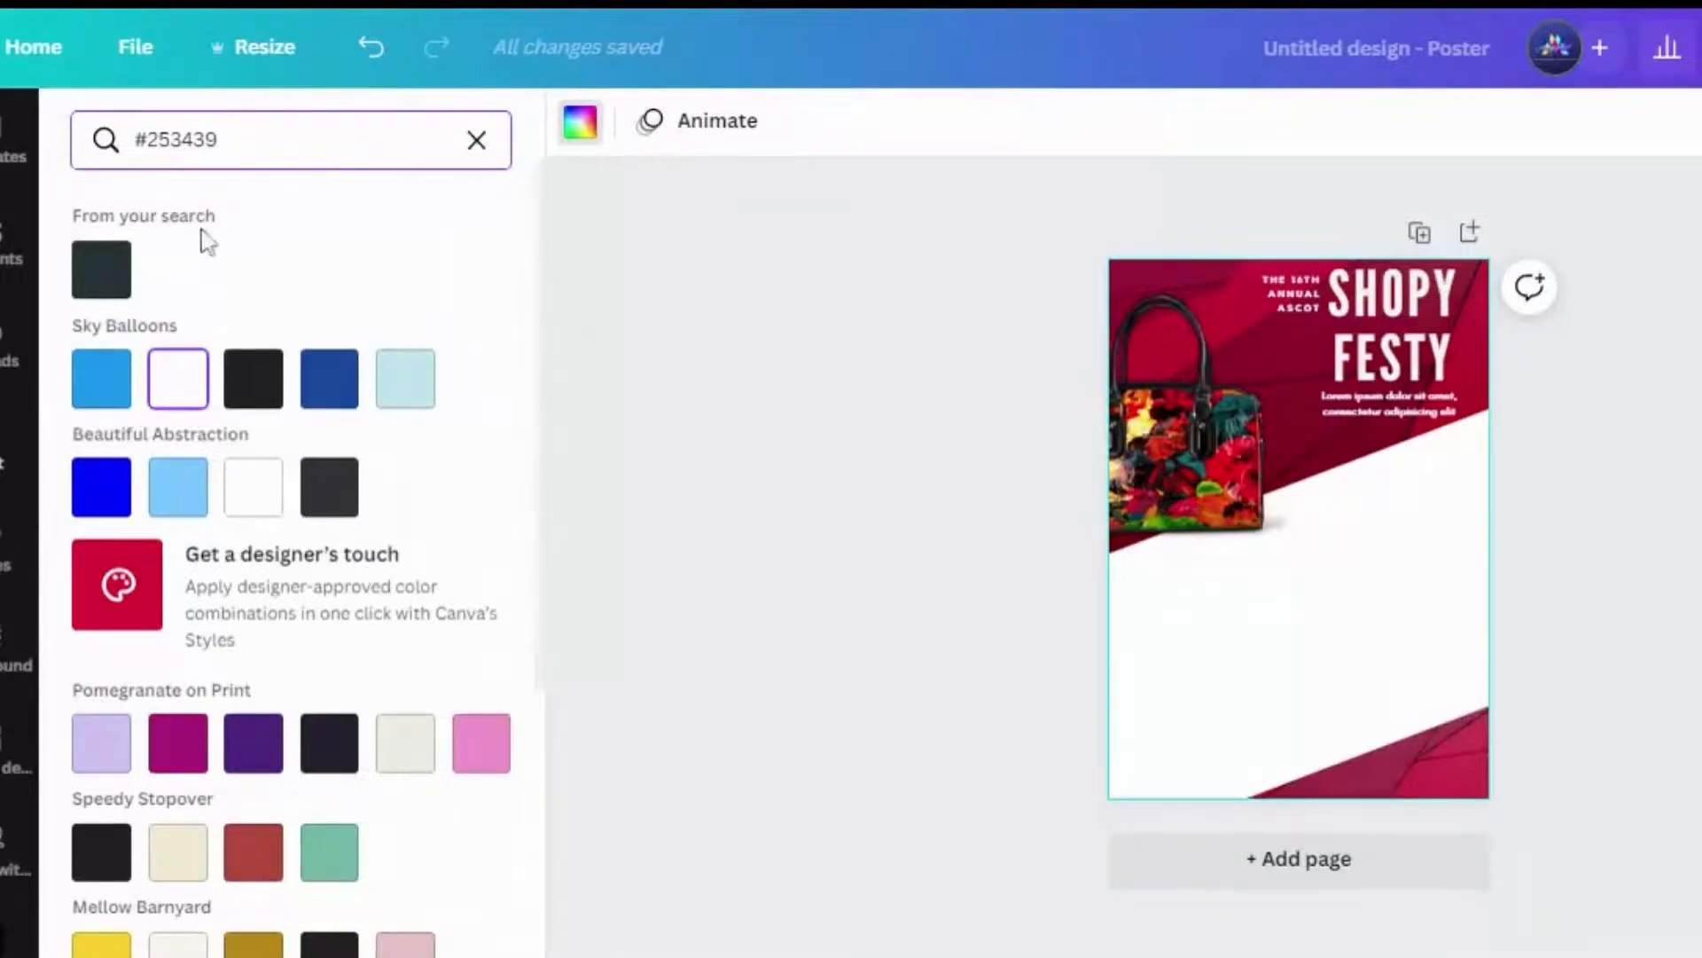
left_click(102, 270)
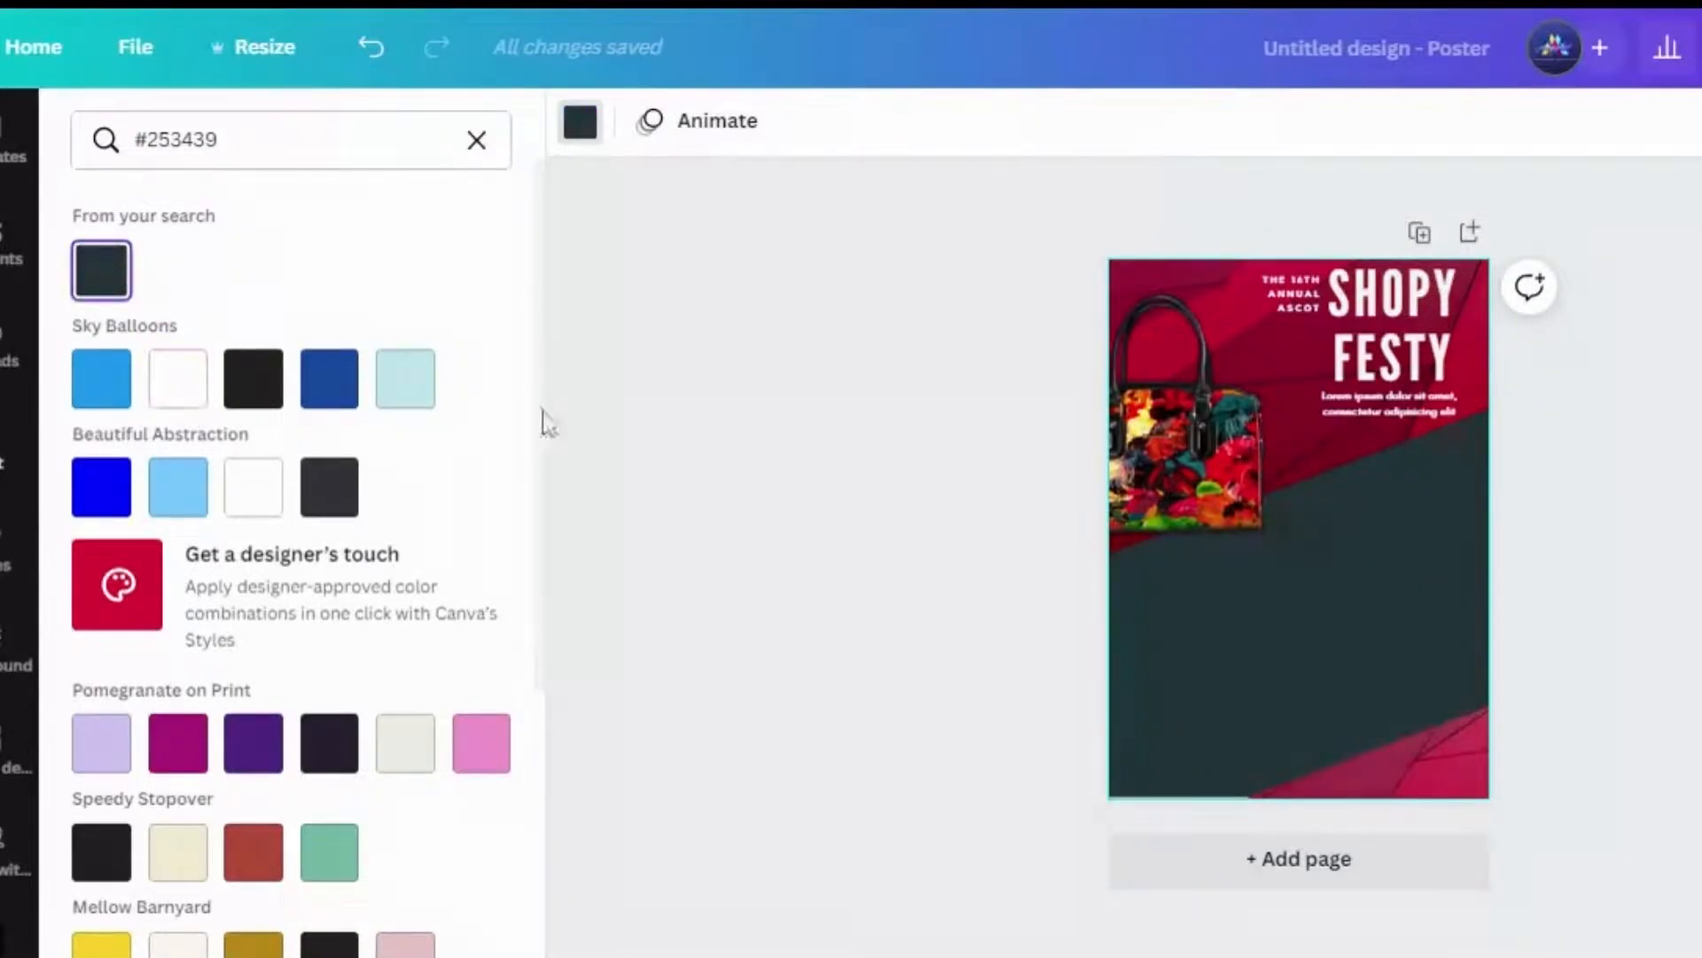
left_click(625, 422)
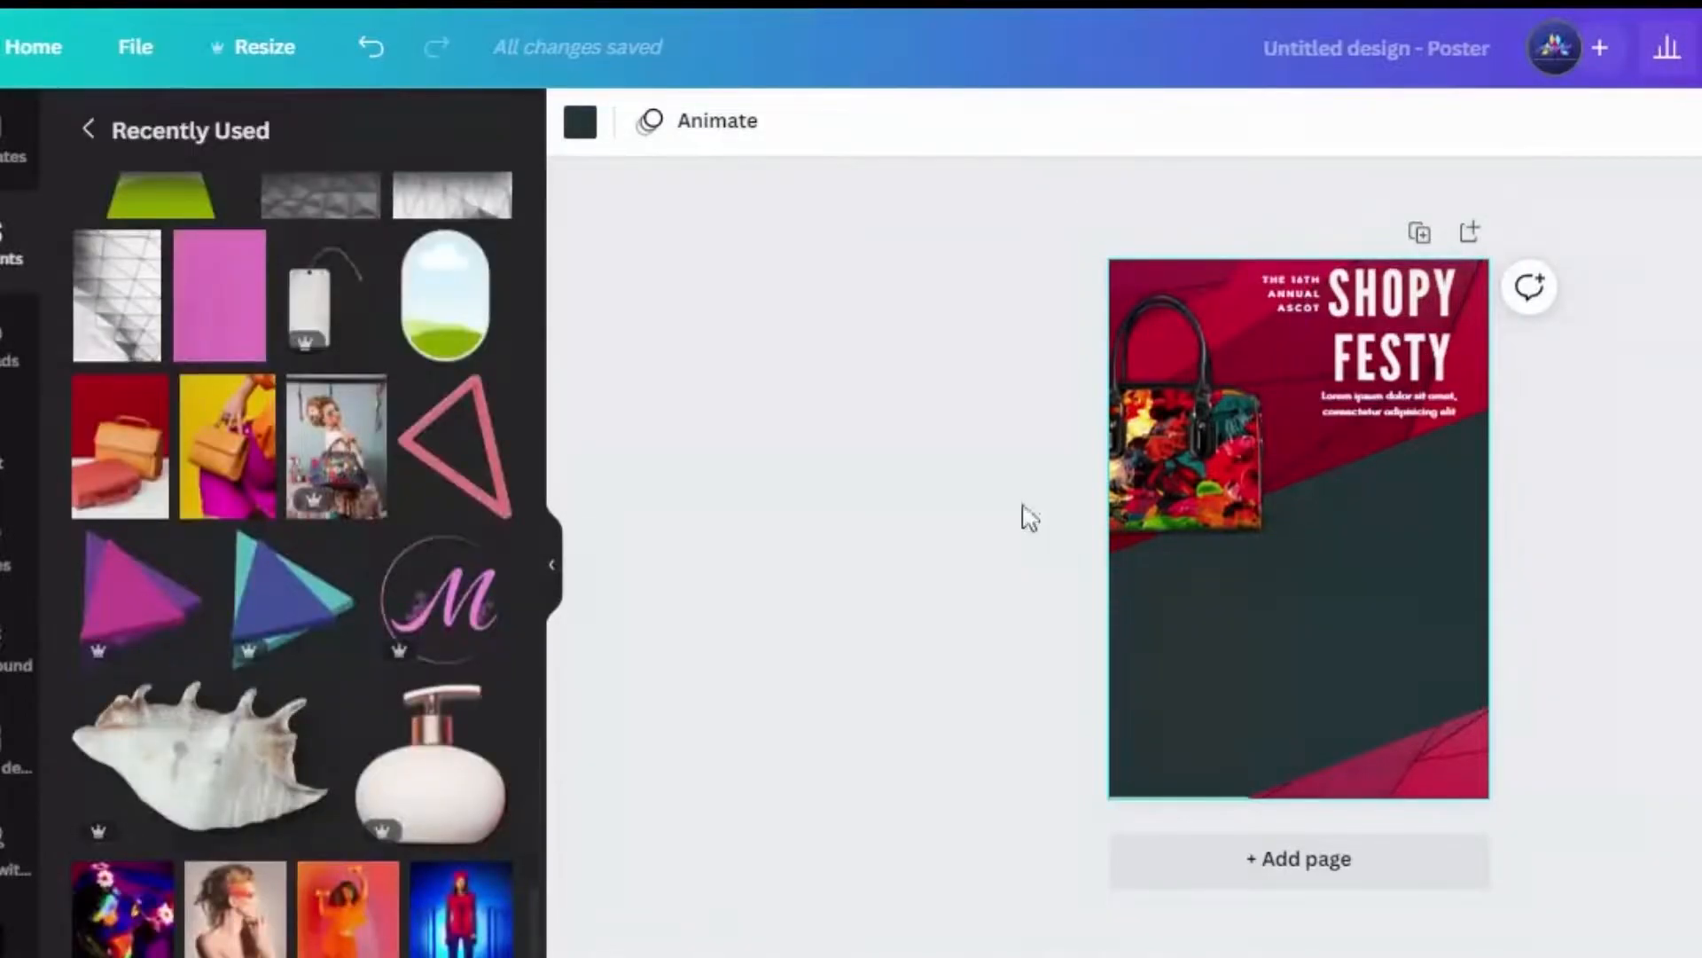
Add the rounded "Thin Double Lined Frame - Padded Border", shrink it and place it below the header subtitle.
left_click(486, 255)
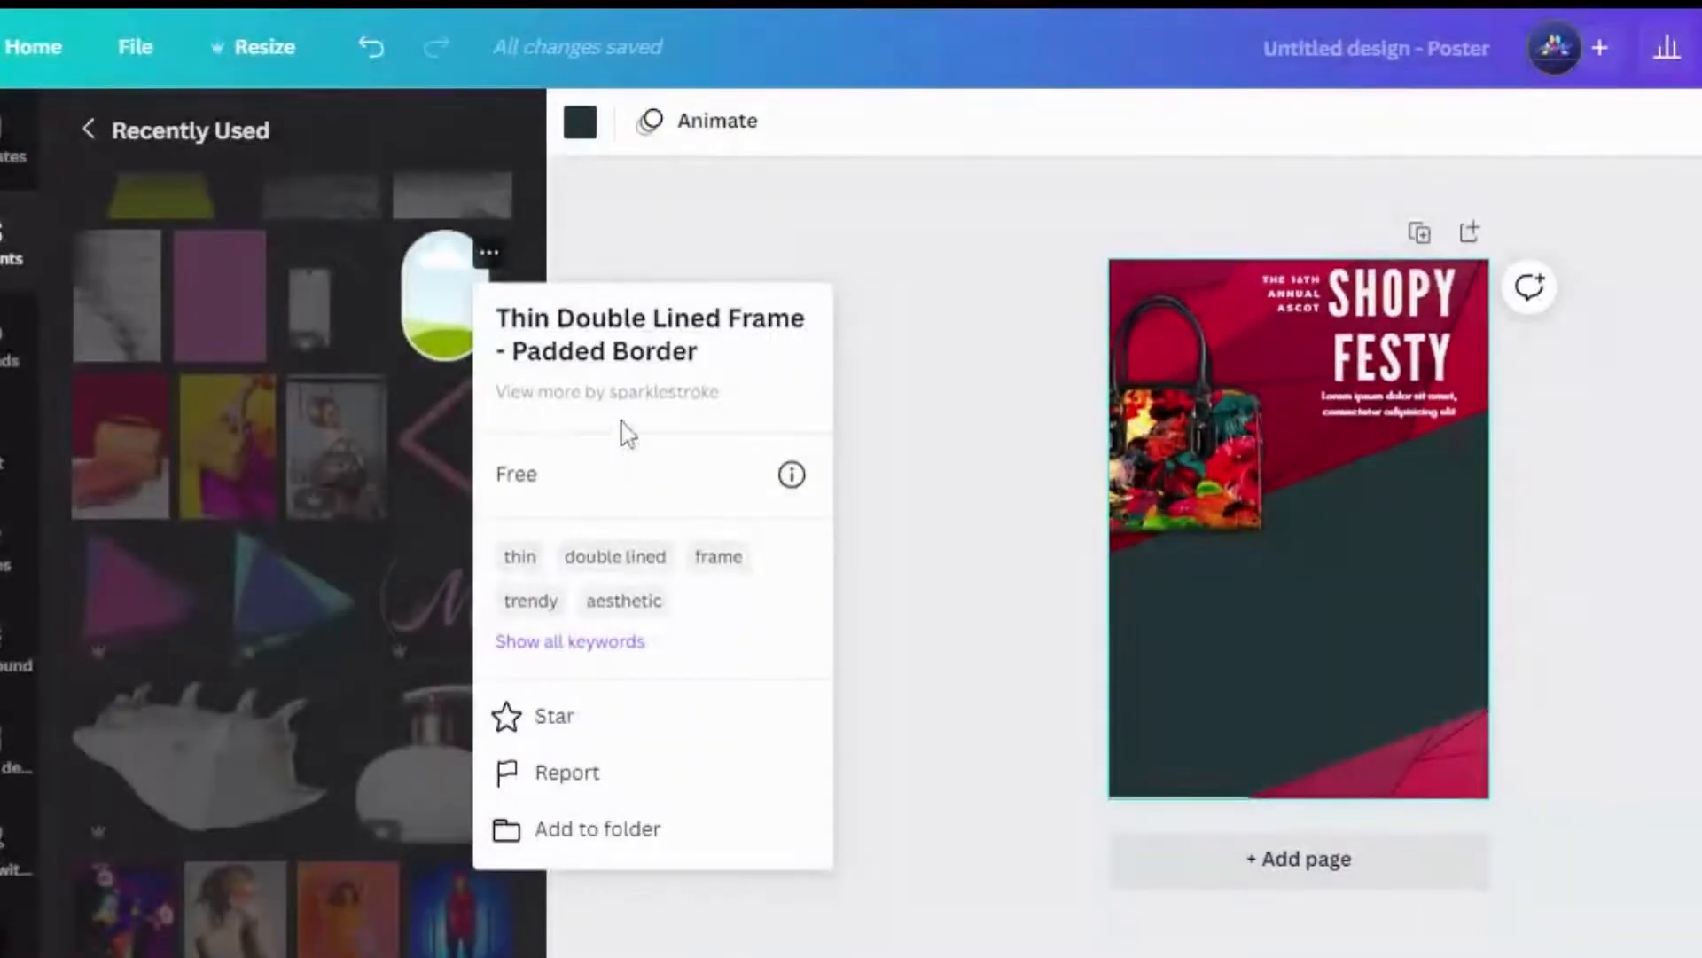
left_click(423, 312)
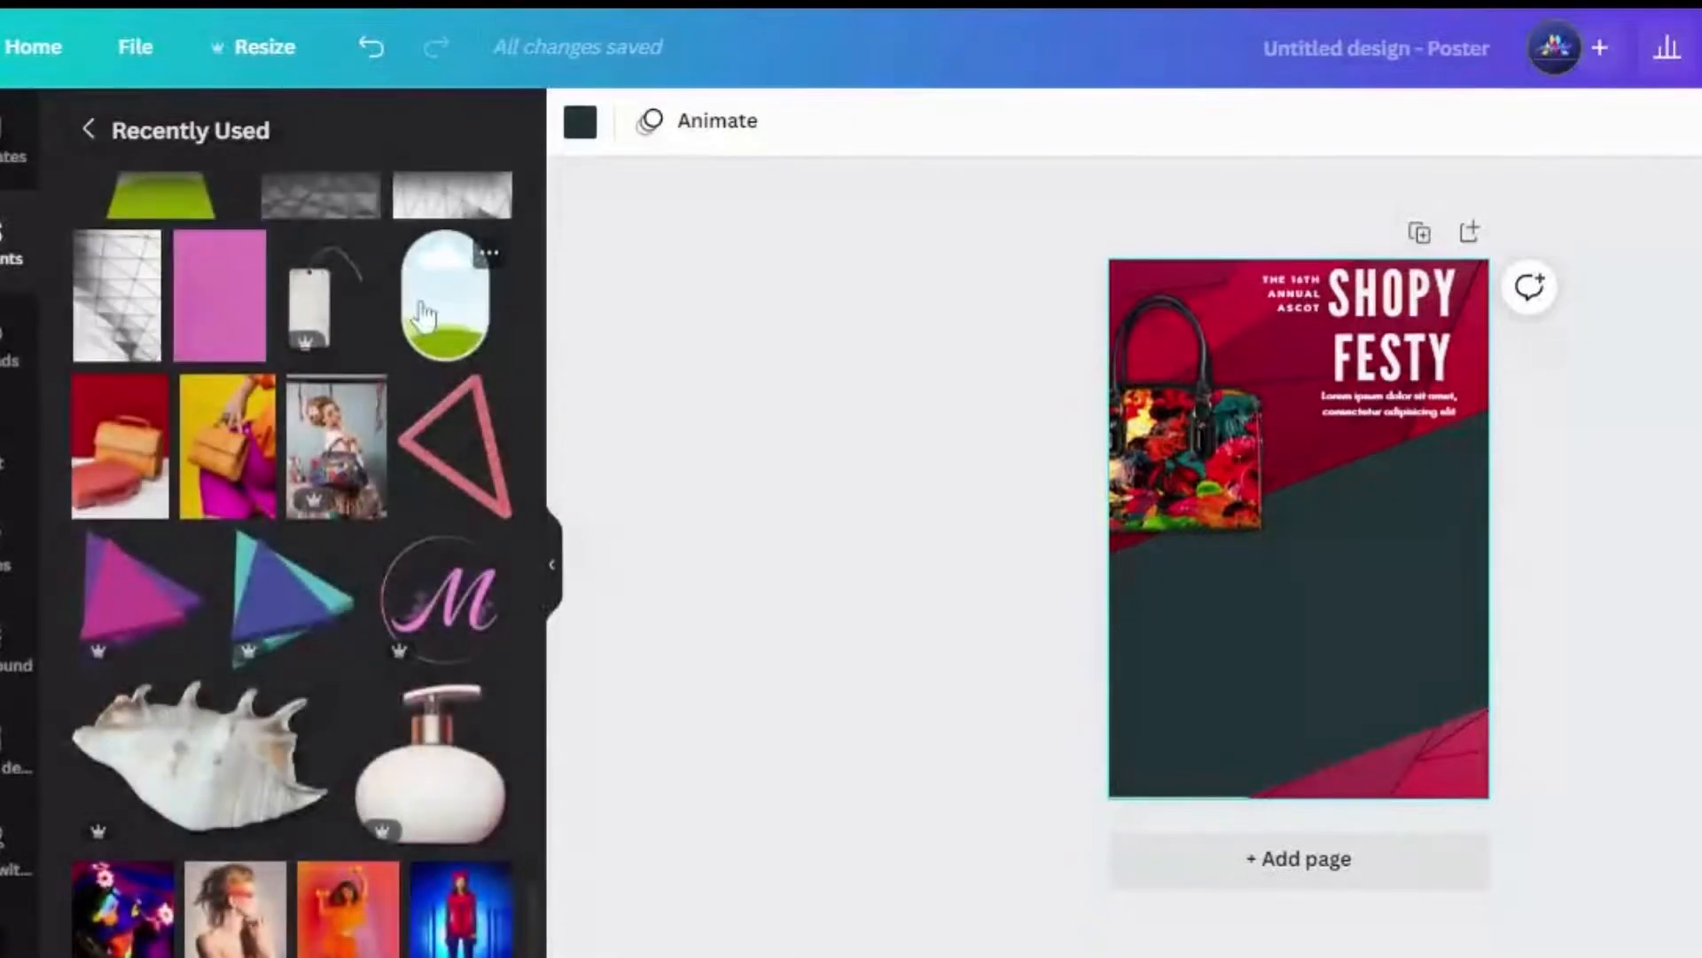
left_click(424, 312)
left_click_drag(1396, 676, 1266, 540)
left_click_drag(1239, 480, 1346, 525)
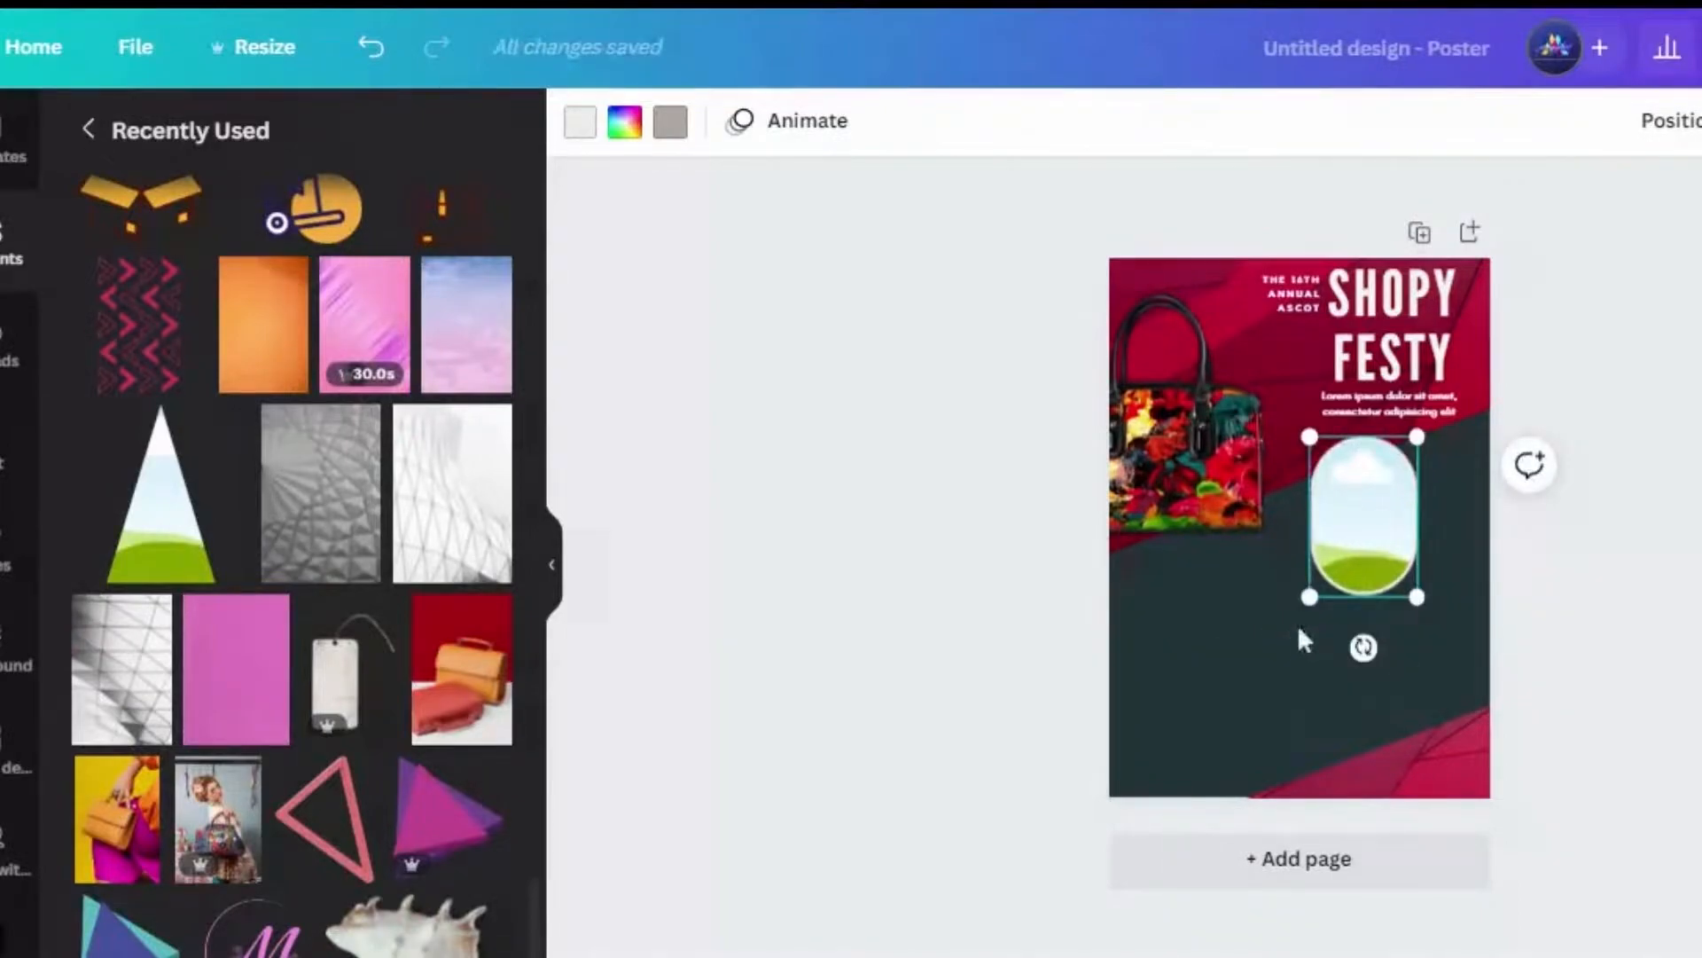
left_click_drag(1414, 599, 1399, 568)
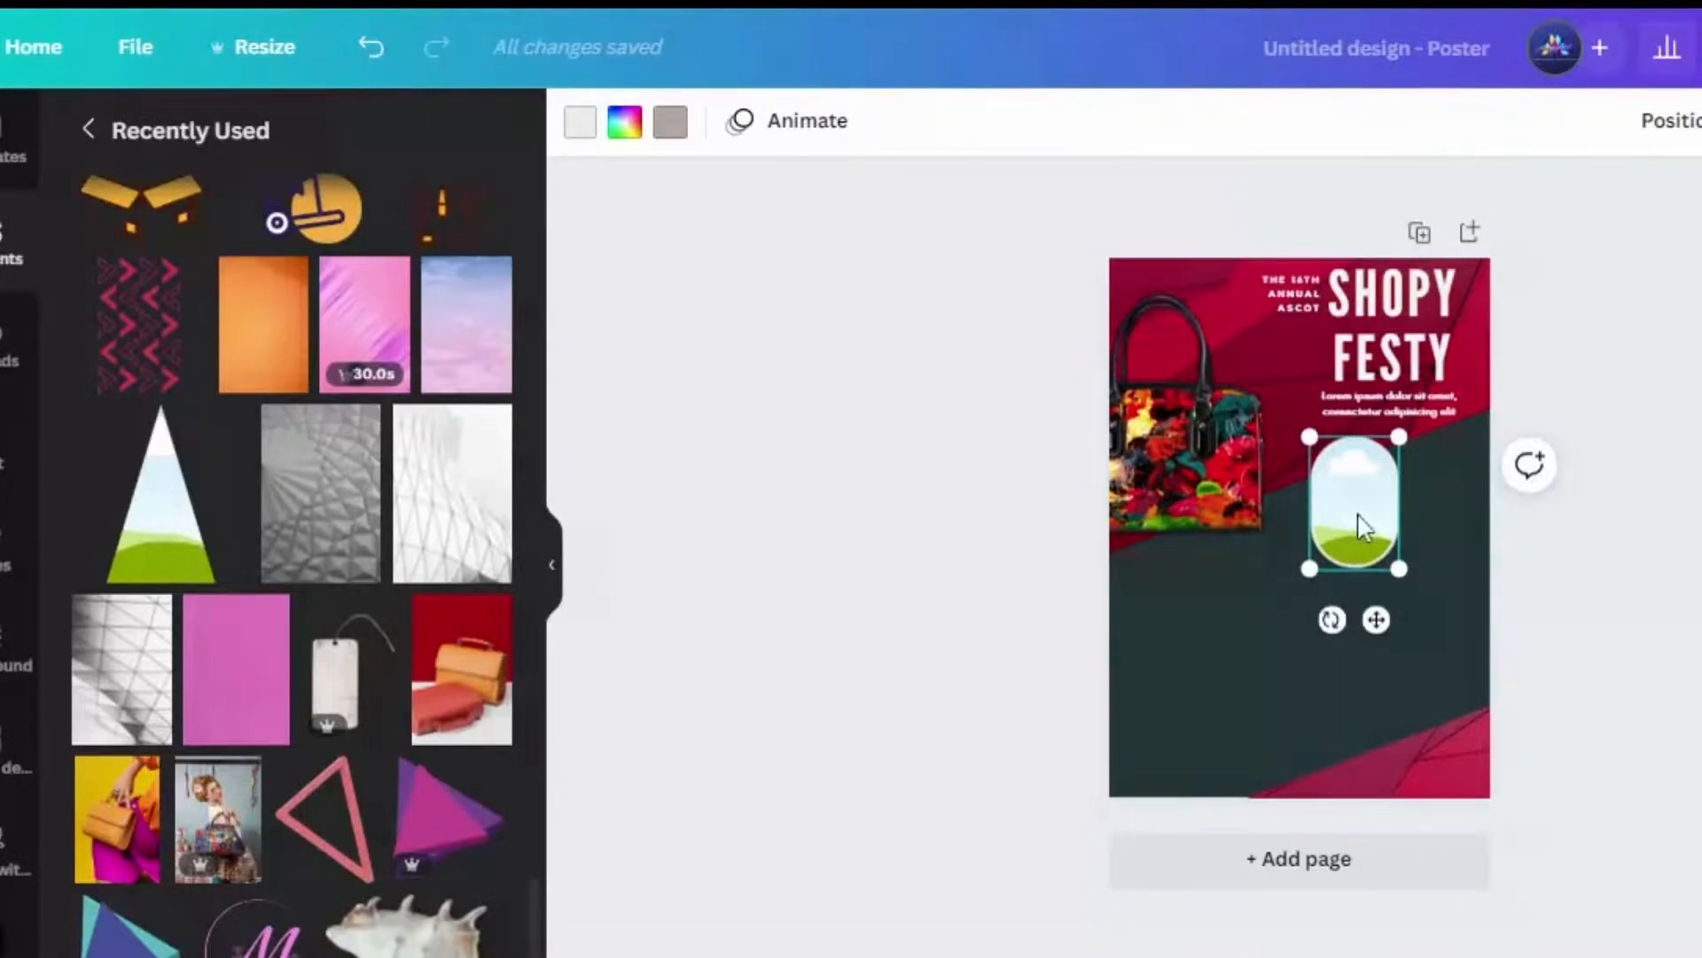
Place a duplicate of the rounded frame diagonally below it and fill the two frames with the red- and yellow-background handbag photos.
key("ctrl+d")
left_click_drag(1388, 550, 1421, 624)
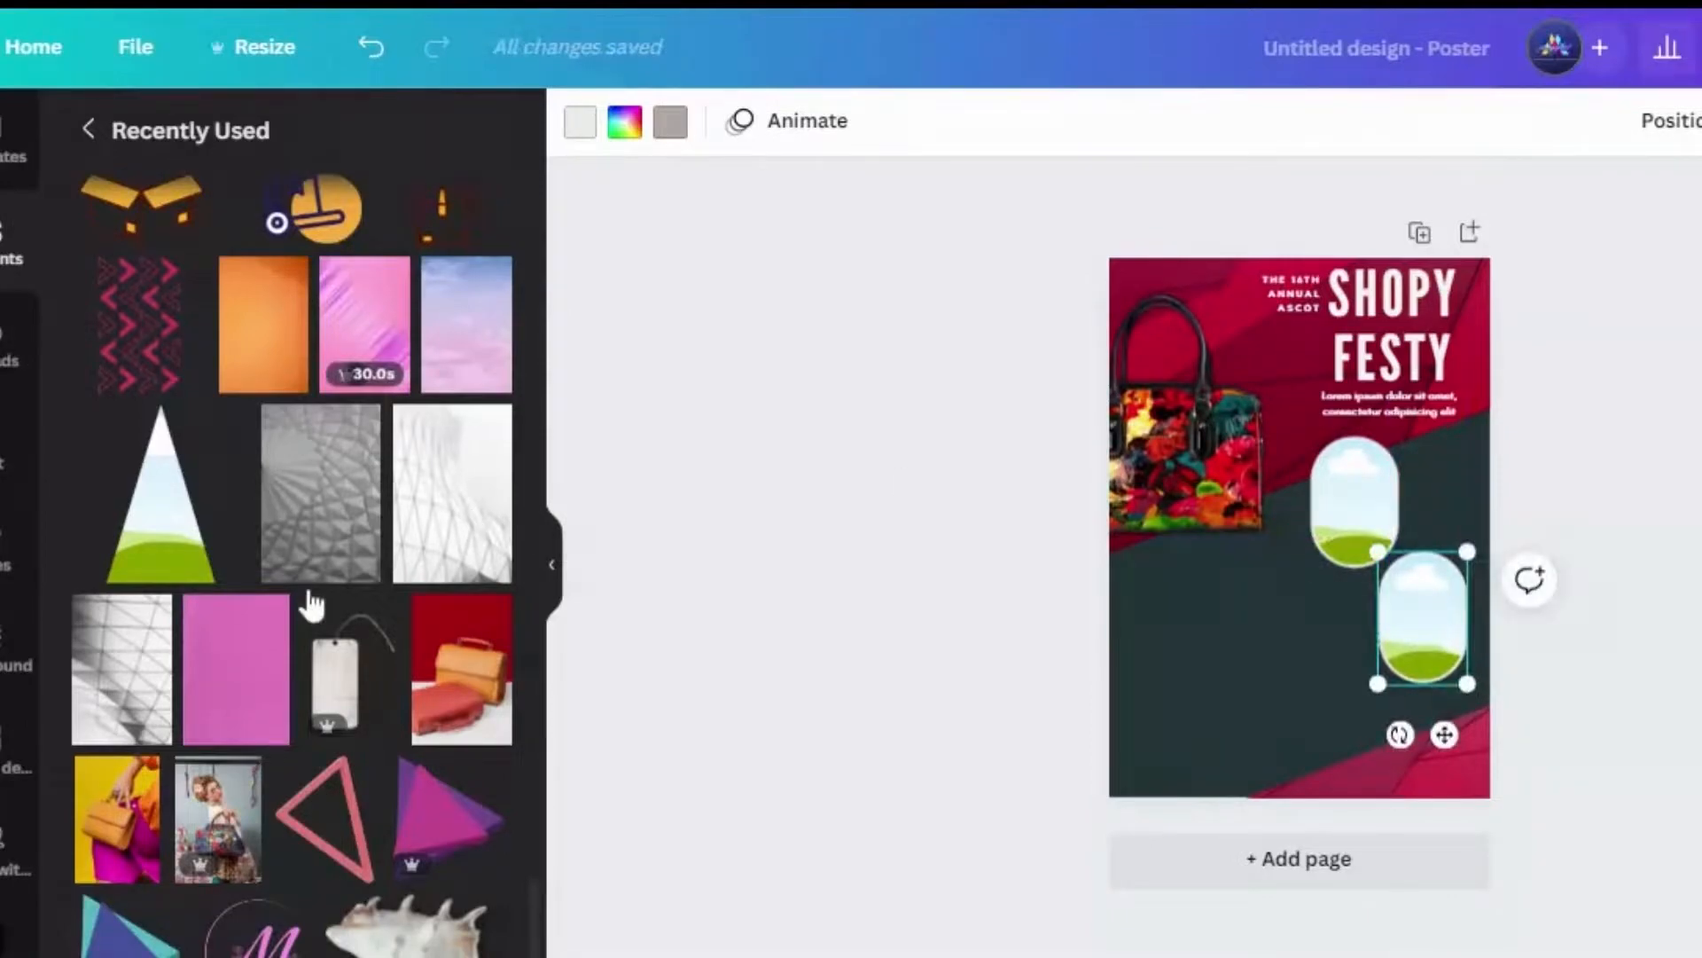
left_click_drag(117, 818, 1420, 648)
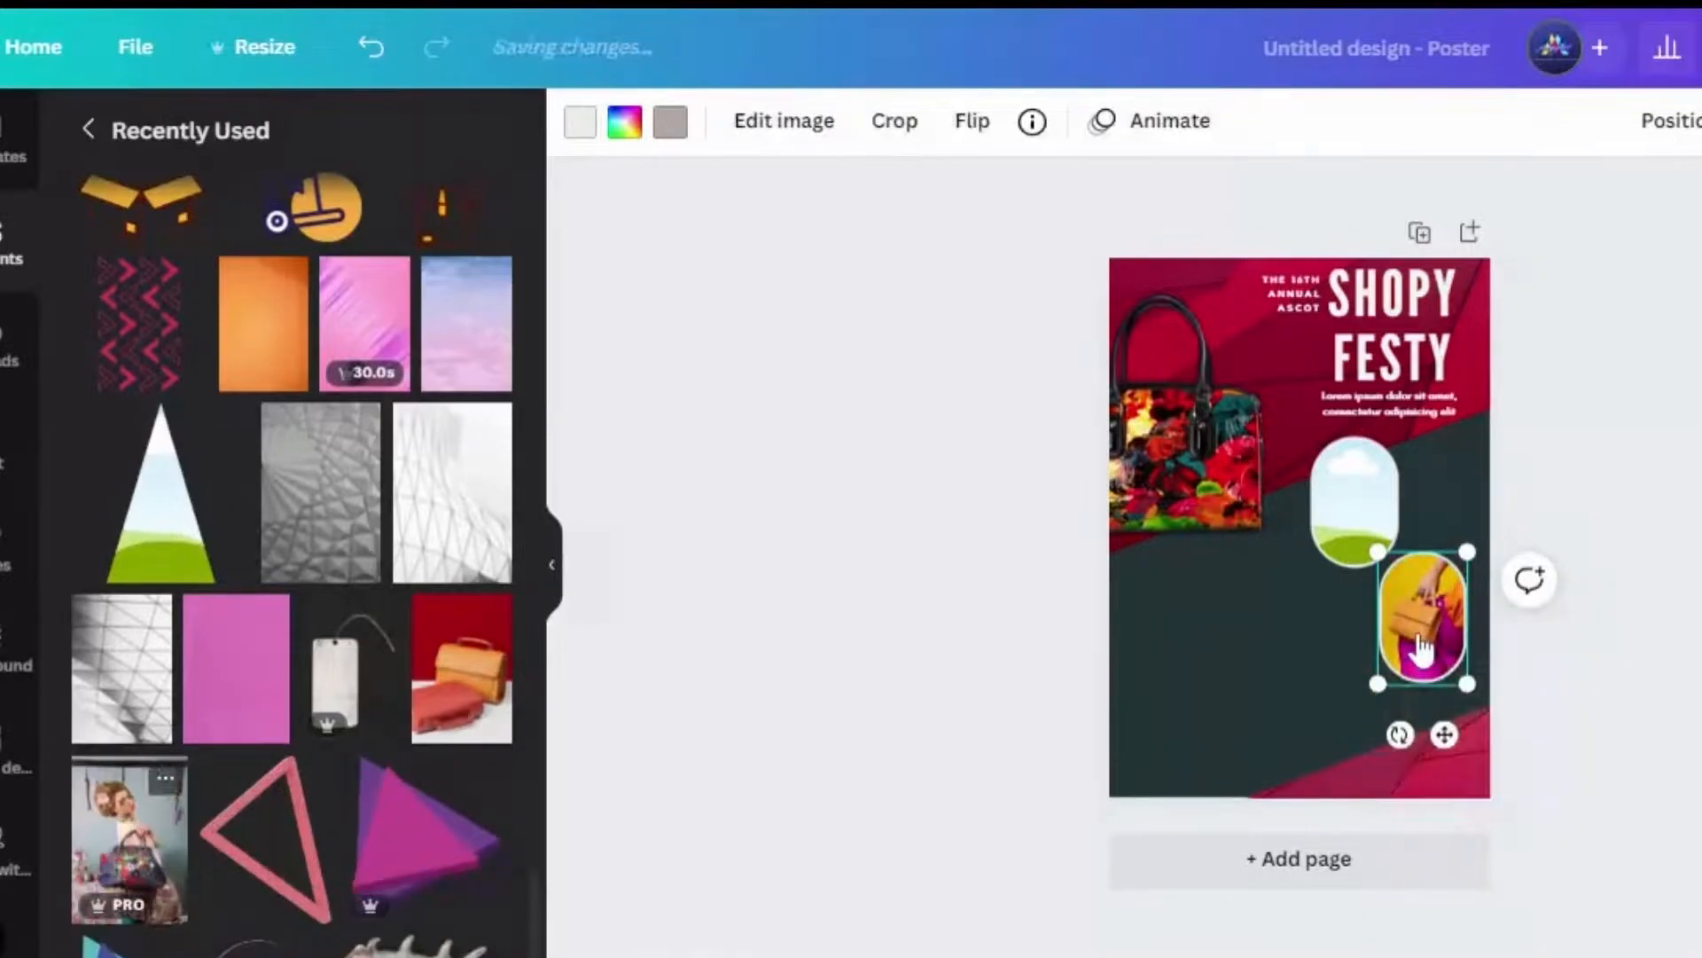
mouse_move(470, 709)
left_mouse_down()
mouse_move(1365, 692)
mouse_move(1355, 503)
left_mouse_up()
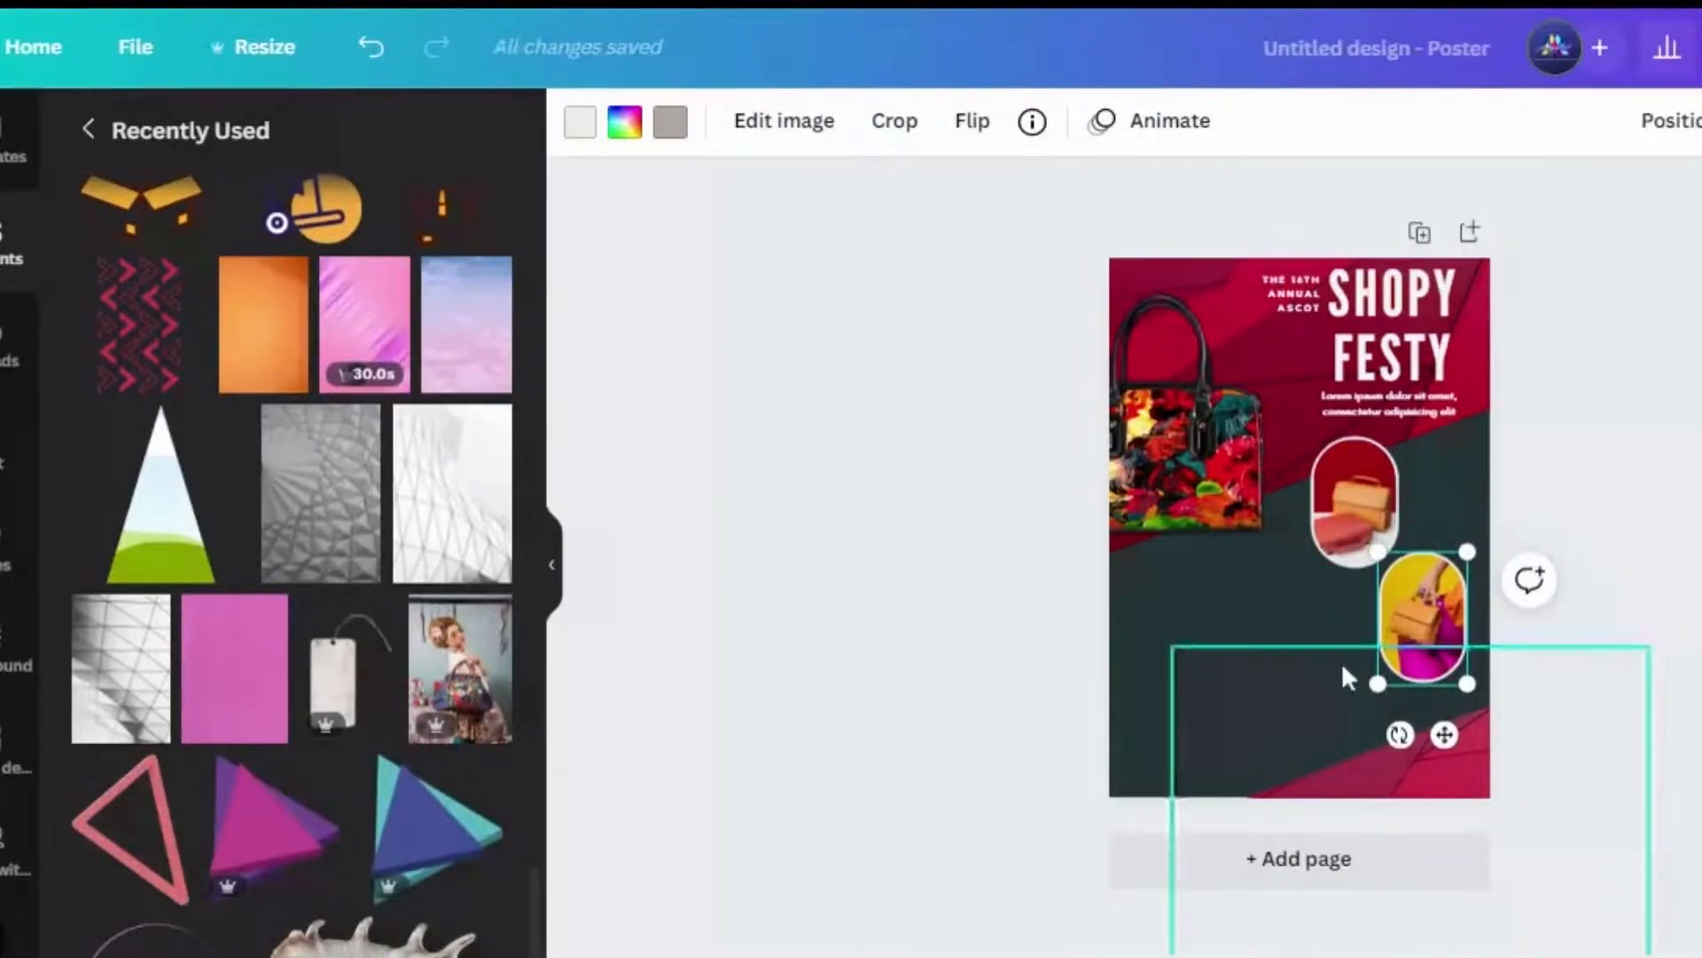
Swap the two framed photos, placing the yellow handbag photo below the subtitle and the red one diagonally beneath it.
left_click_drag(1429, 598, 1228, 550)
left_click_drag(1370, 510, 1425, 641)
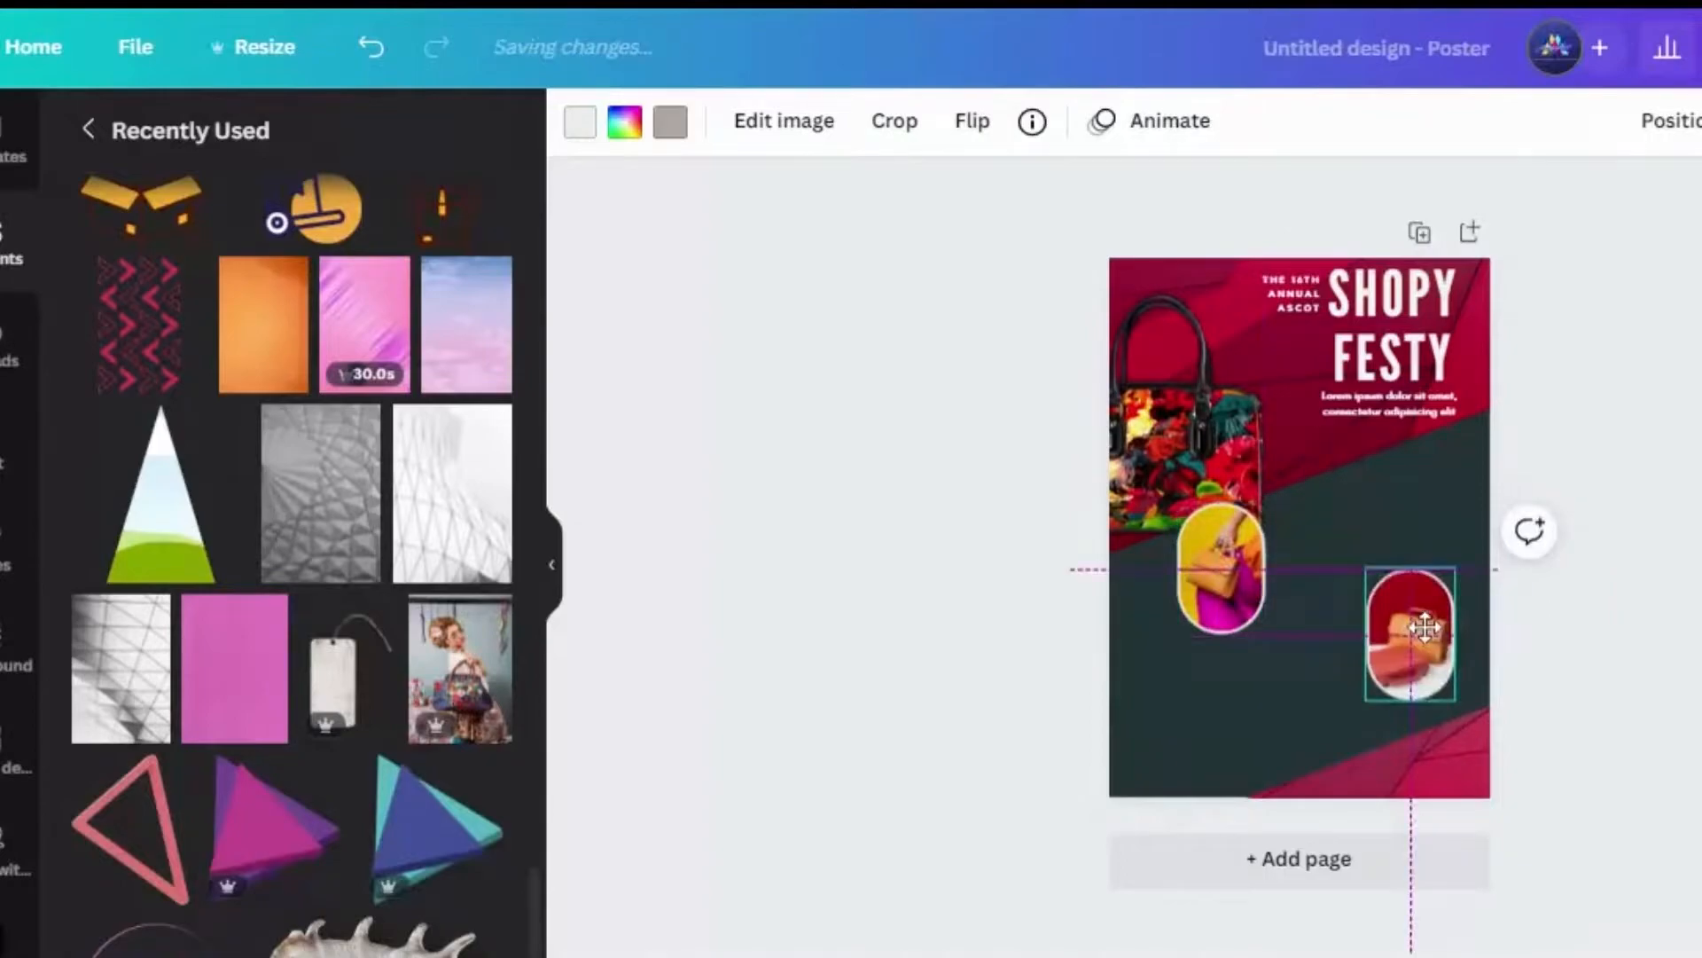
left_click_drag(1262, 545, 1339, 510)
left_click_drag(1406, 628, 1406, 614)
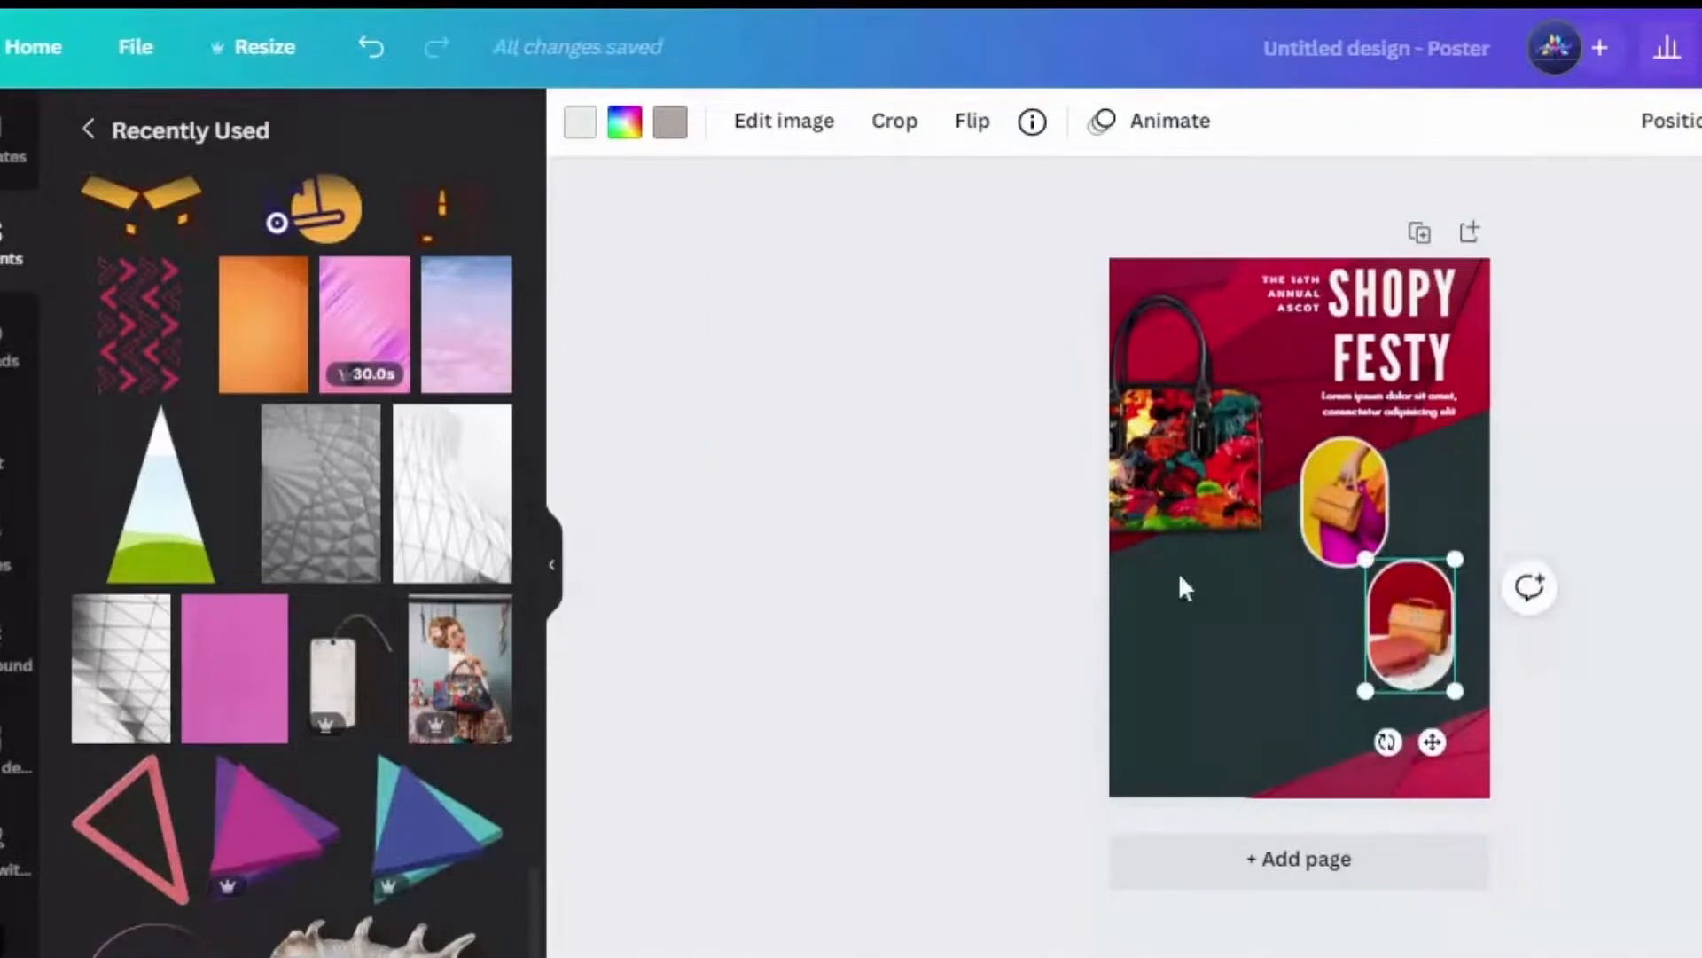
left_click(1189, 645)
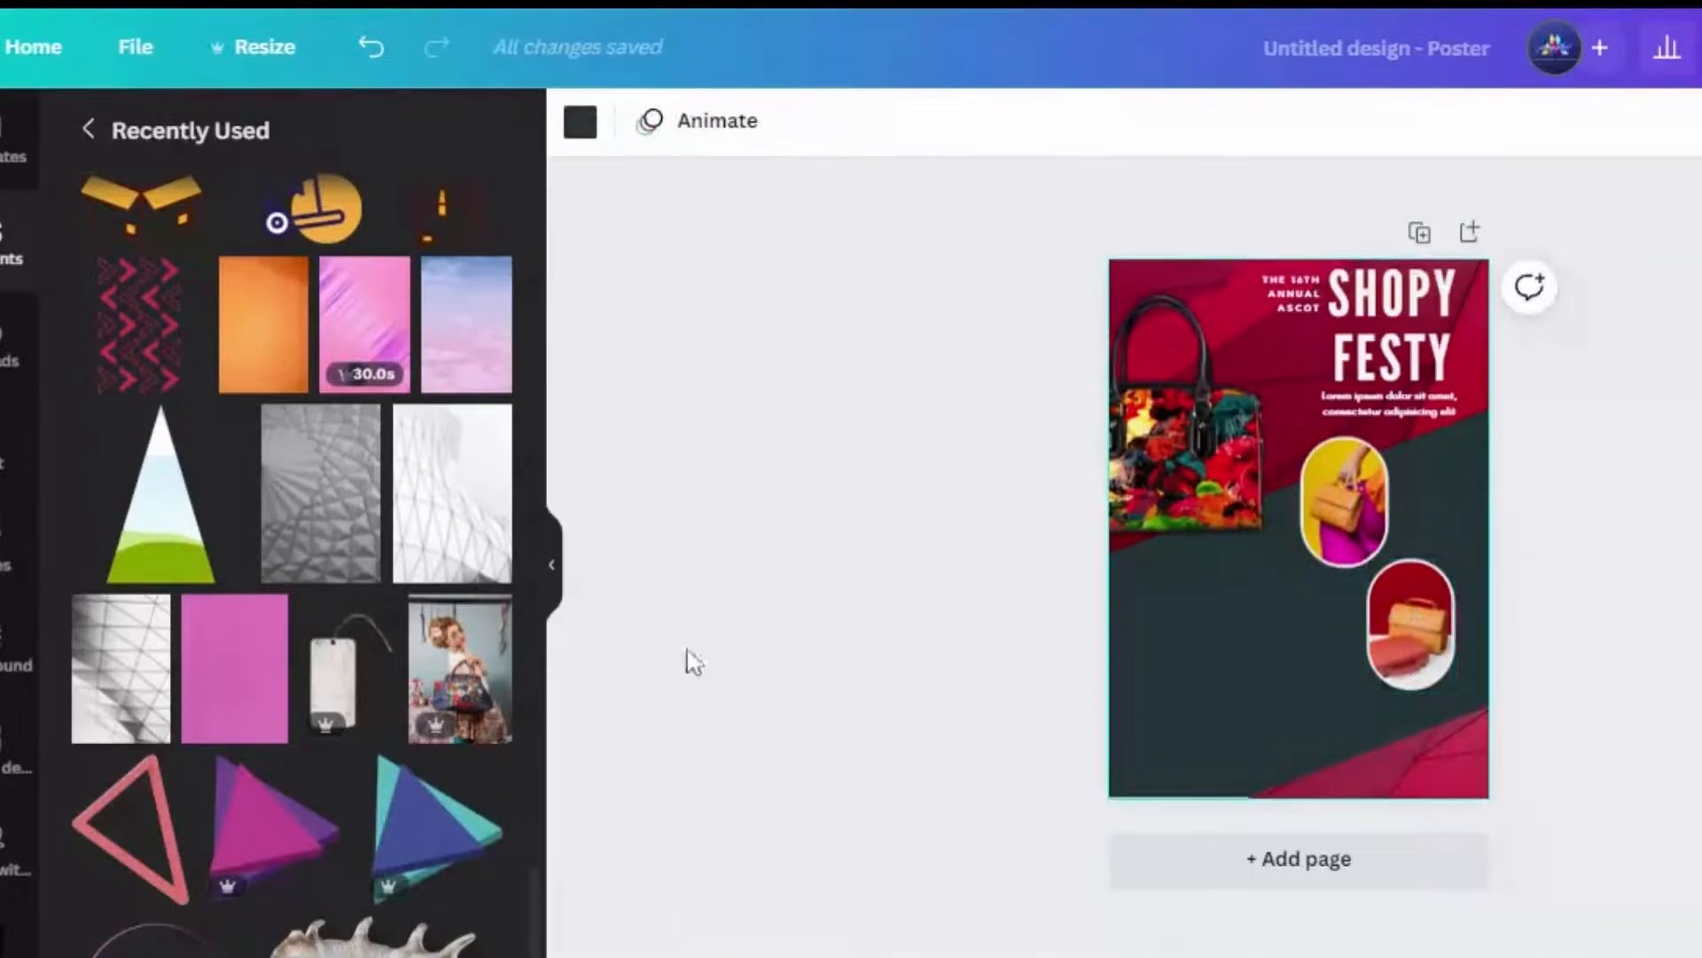
Place the "Red Circle Lines Shape" between the two framed handbag photos, send it to the back and look up its element details.
left_click_drag(542, 887, 524, 723)
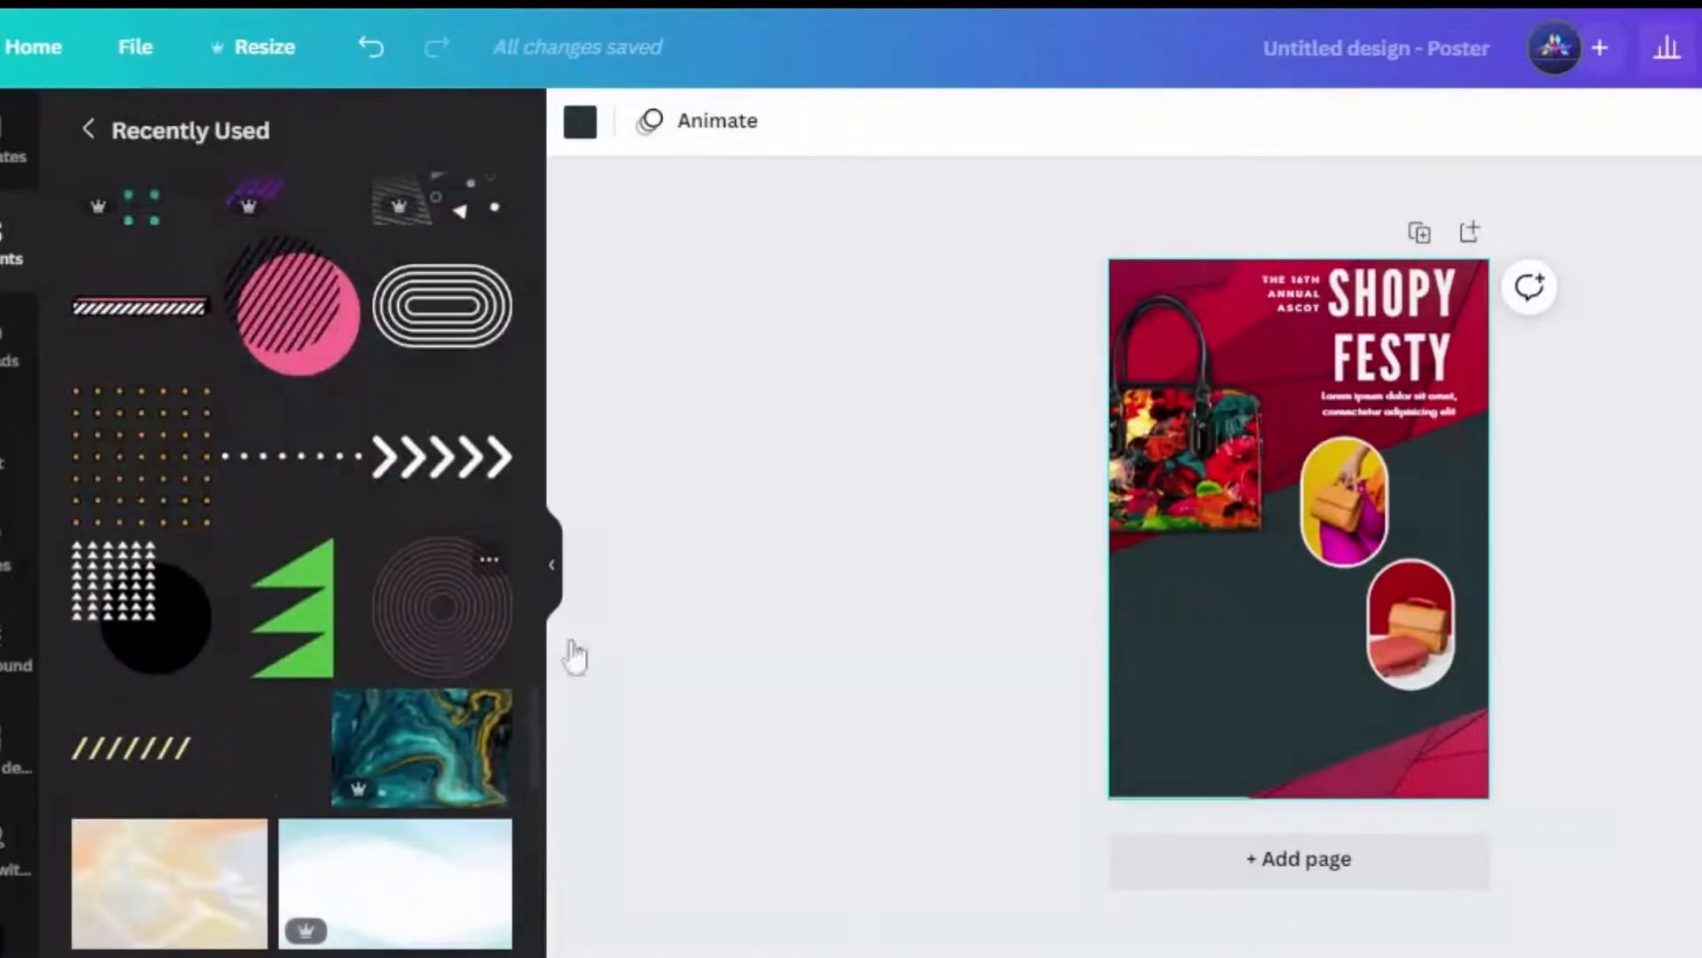
left_click_drag(574, 656, 1501, 715)
mouse_move(1374, 603)
left_mouse_down()
mouse_move(1329, 558)
mouse_move(1376, 587)
left_mouse_up()
right_click(1381, 596)
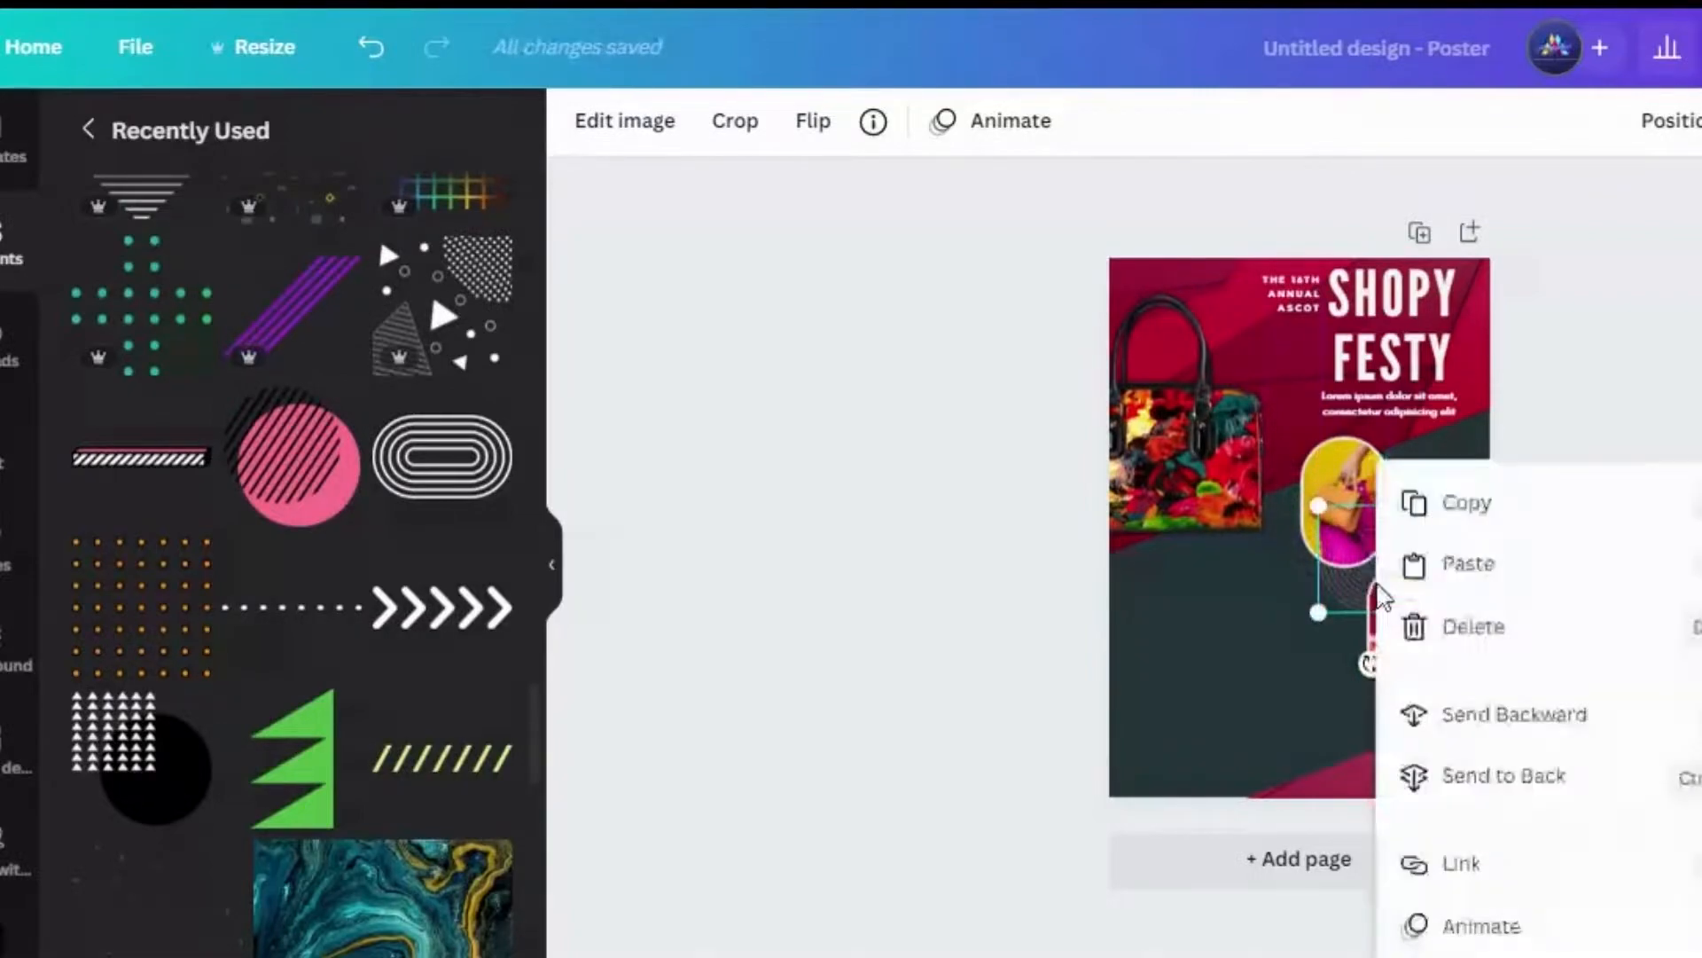
left_click(1529, 780)
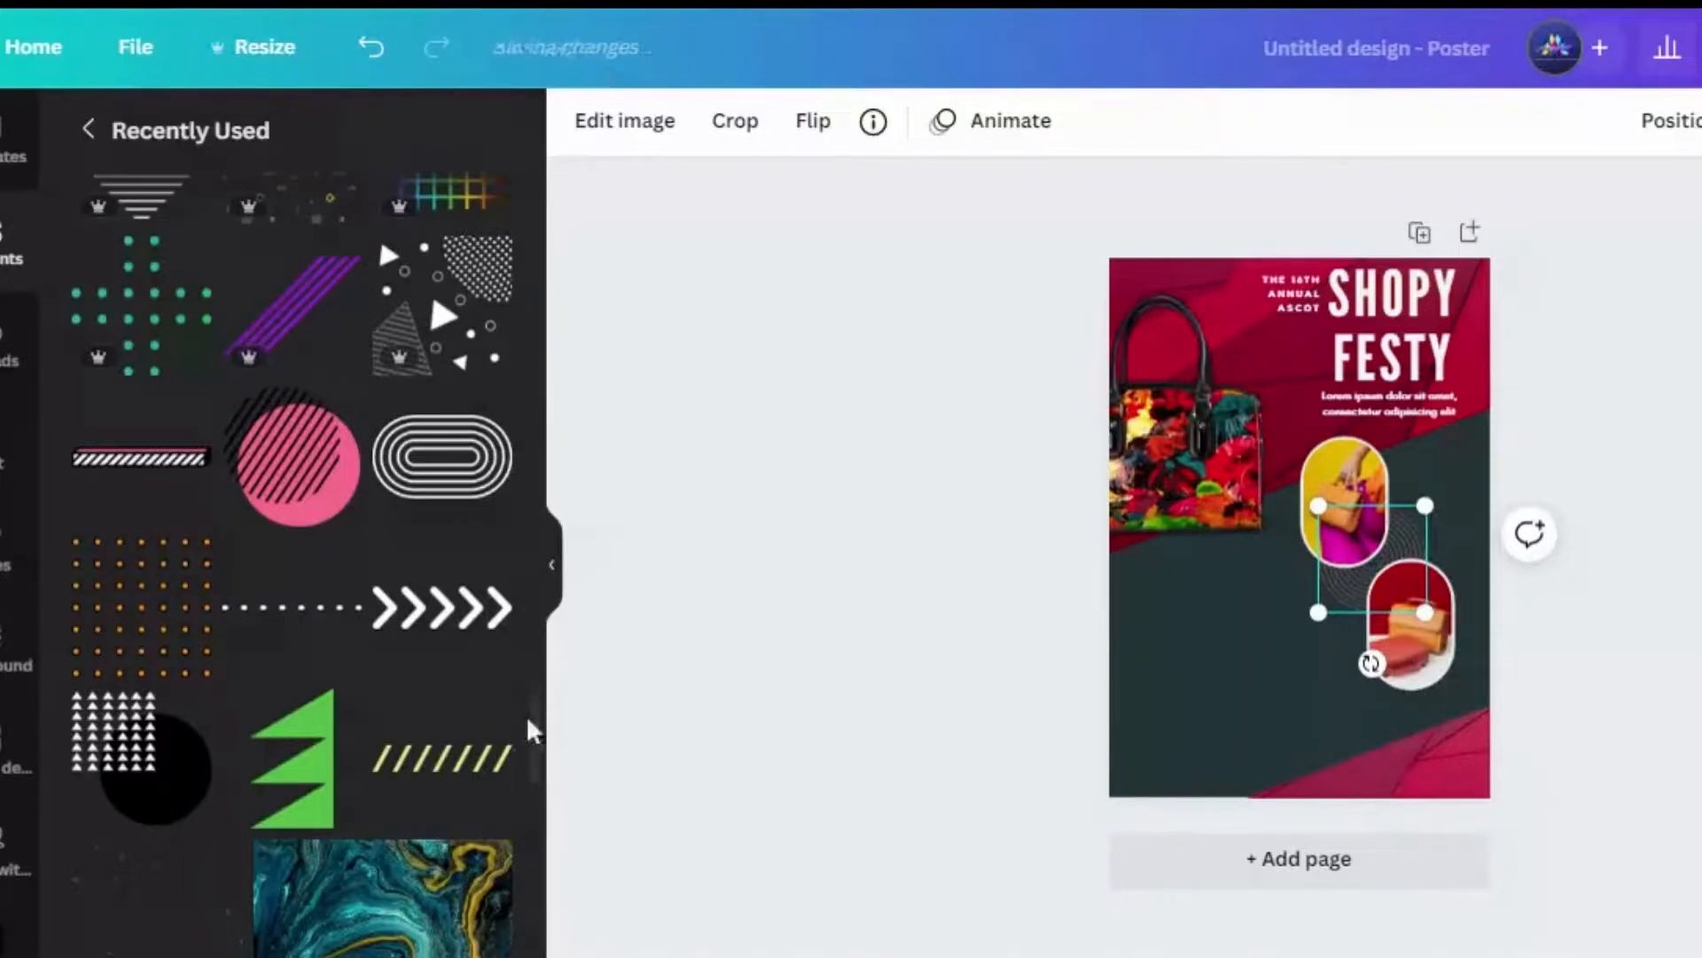
left_click_drag(535, 747, 552, 292)
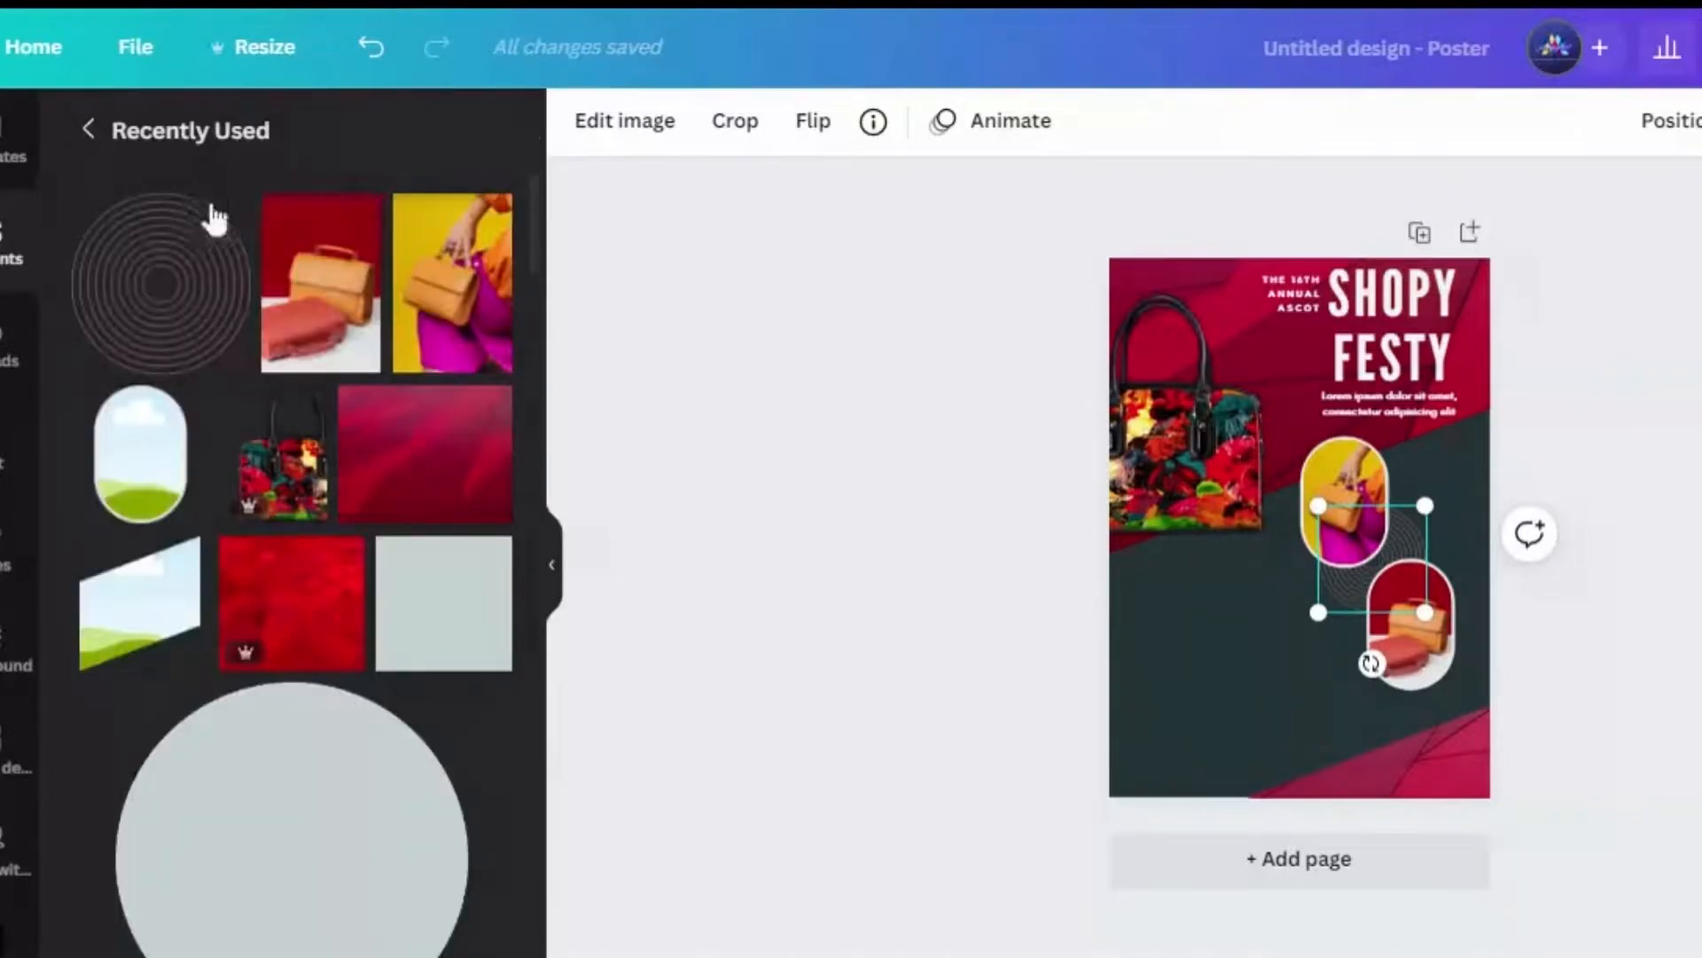
left_click(229, 222)
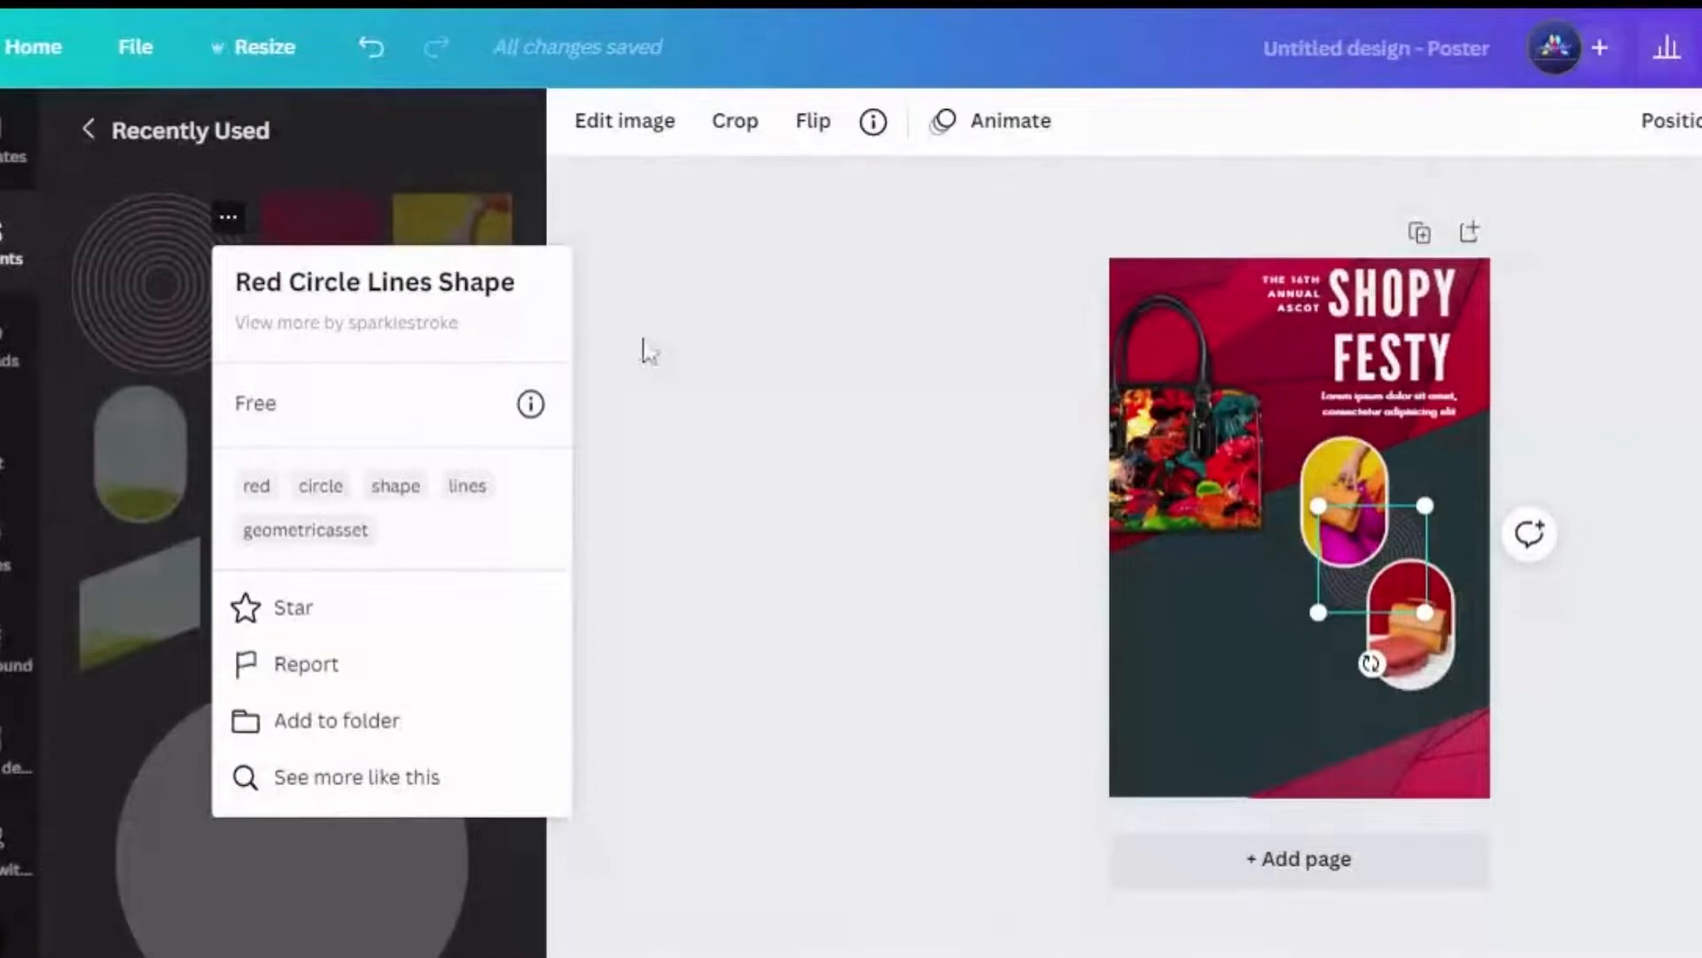
left_click(790, 391)
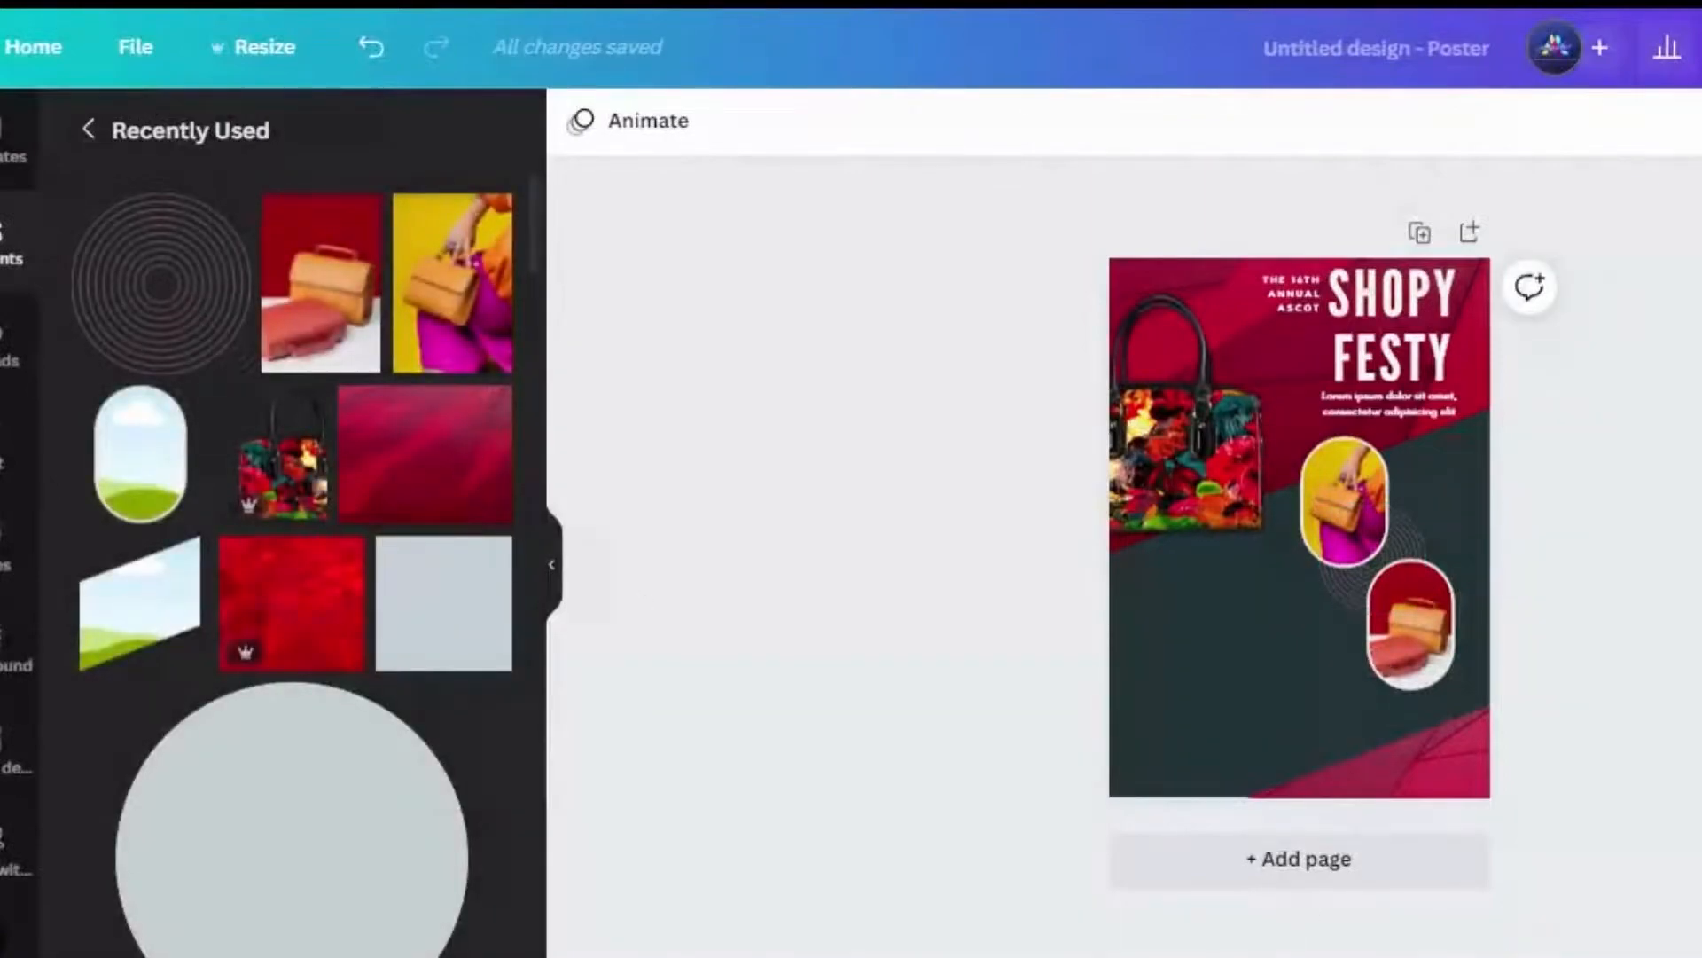
Paste the copied "ONLNE SERVICES" heading with its lorem ipsum paragraph below the large floral handbag.
key("ctrl+v")
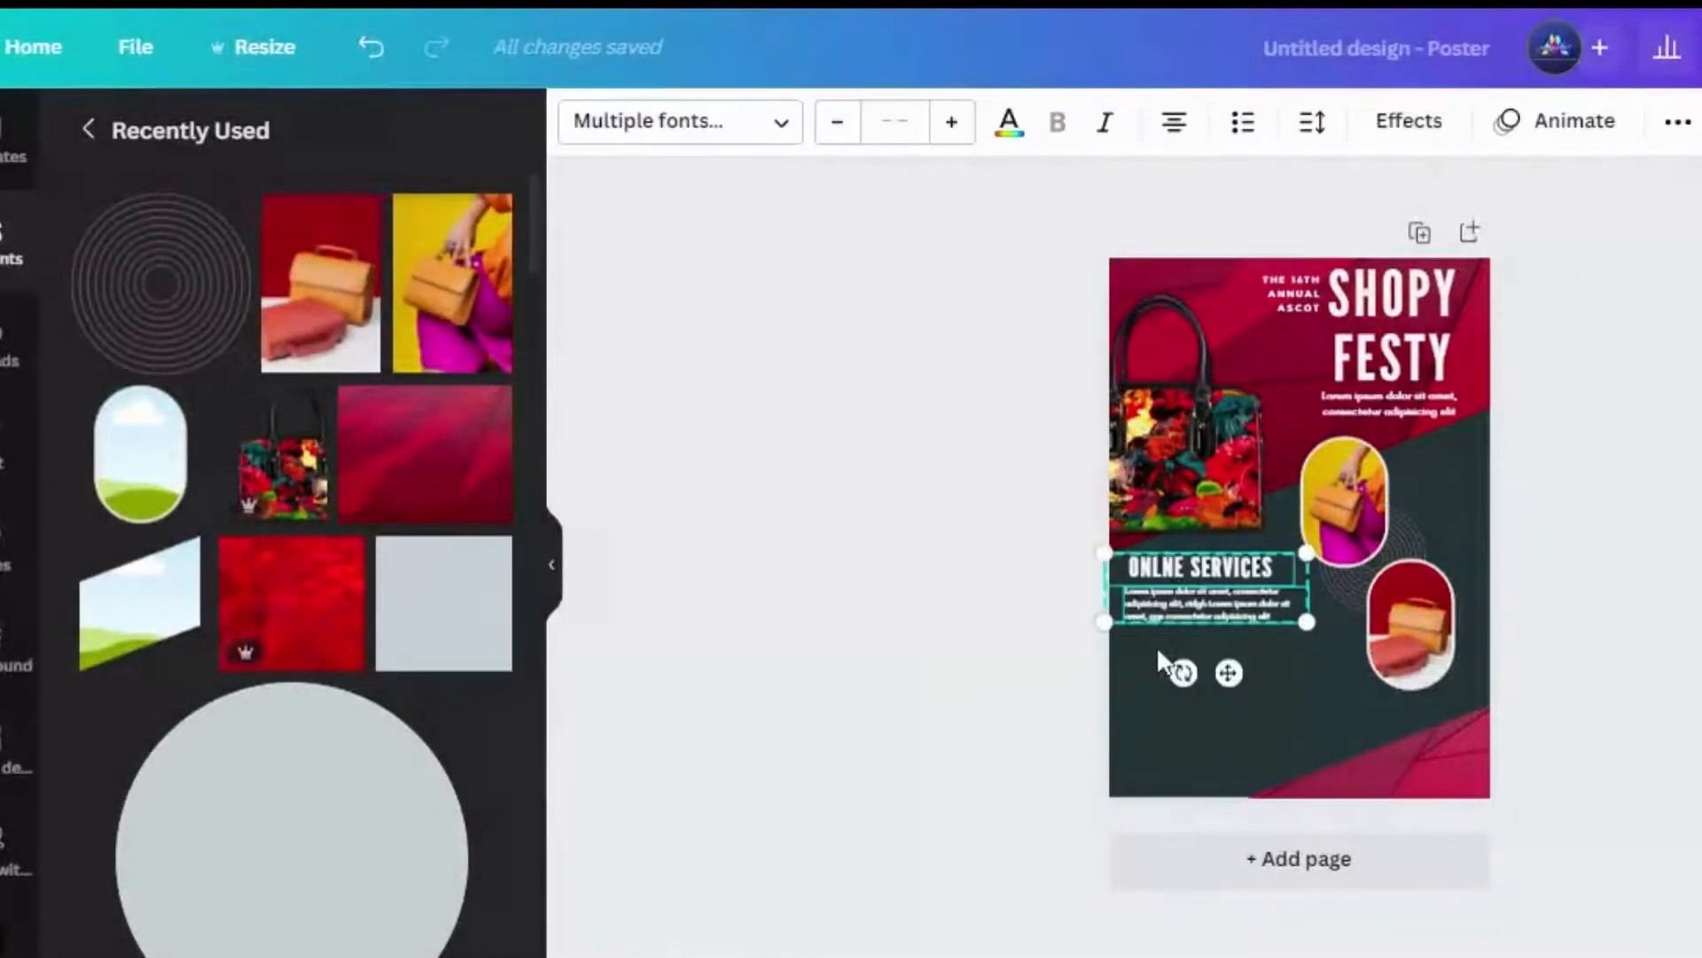
left_click(1020, 576)
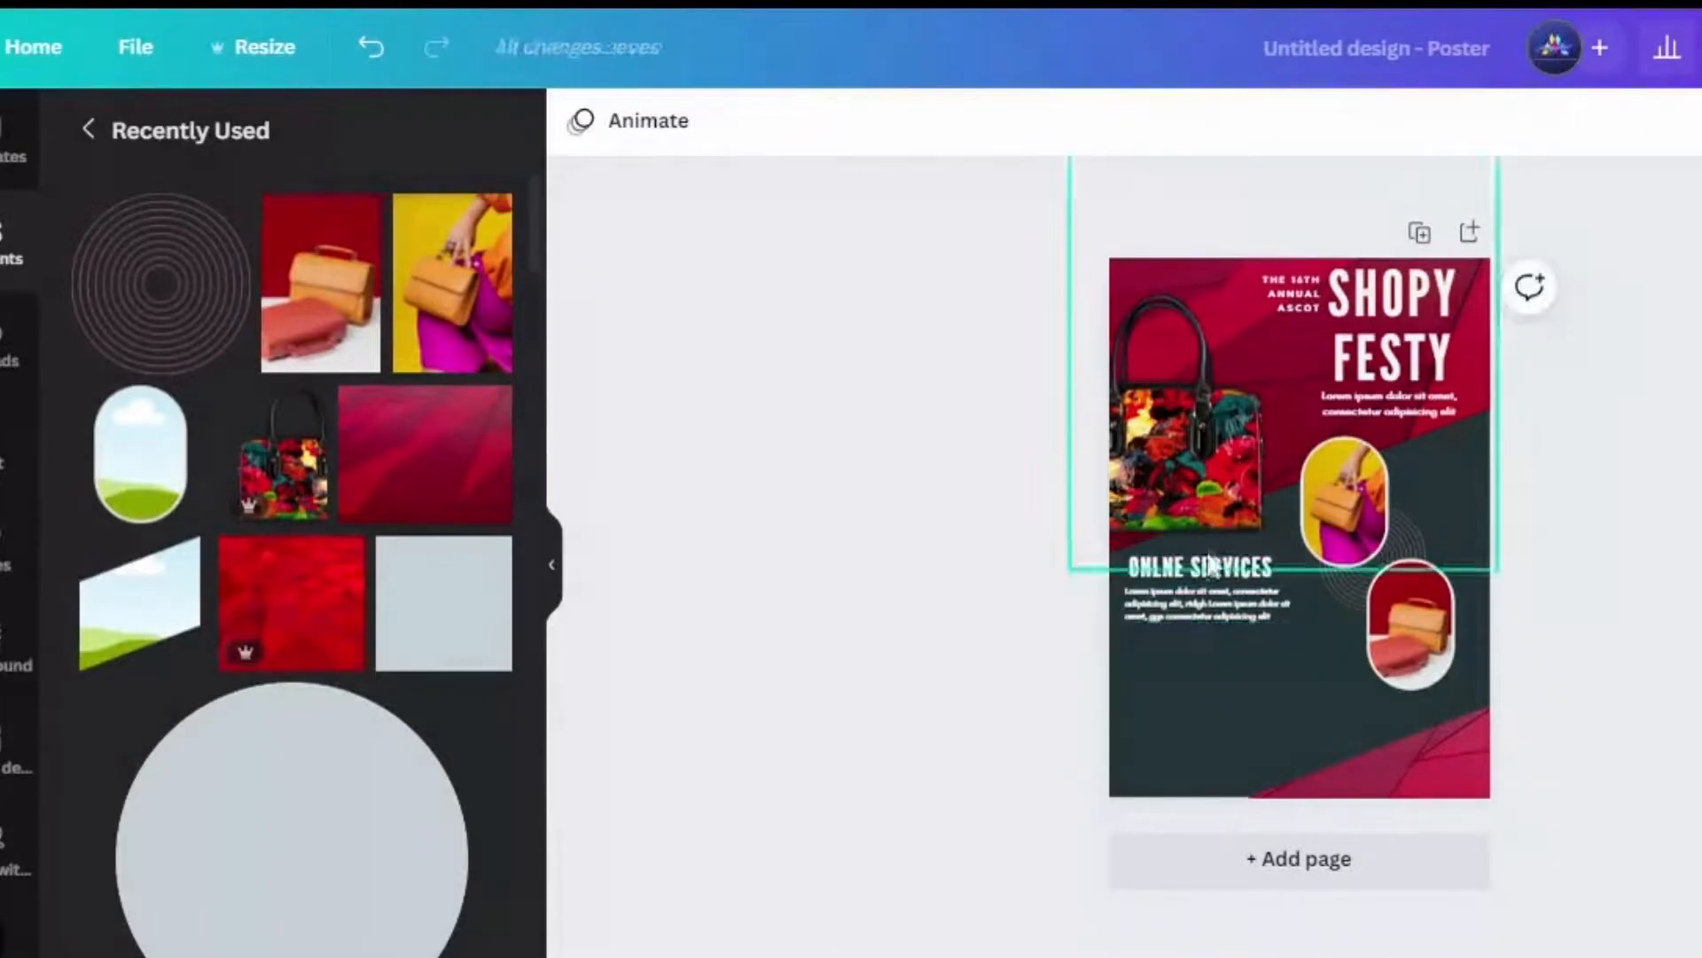
left_click(1206, 569)
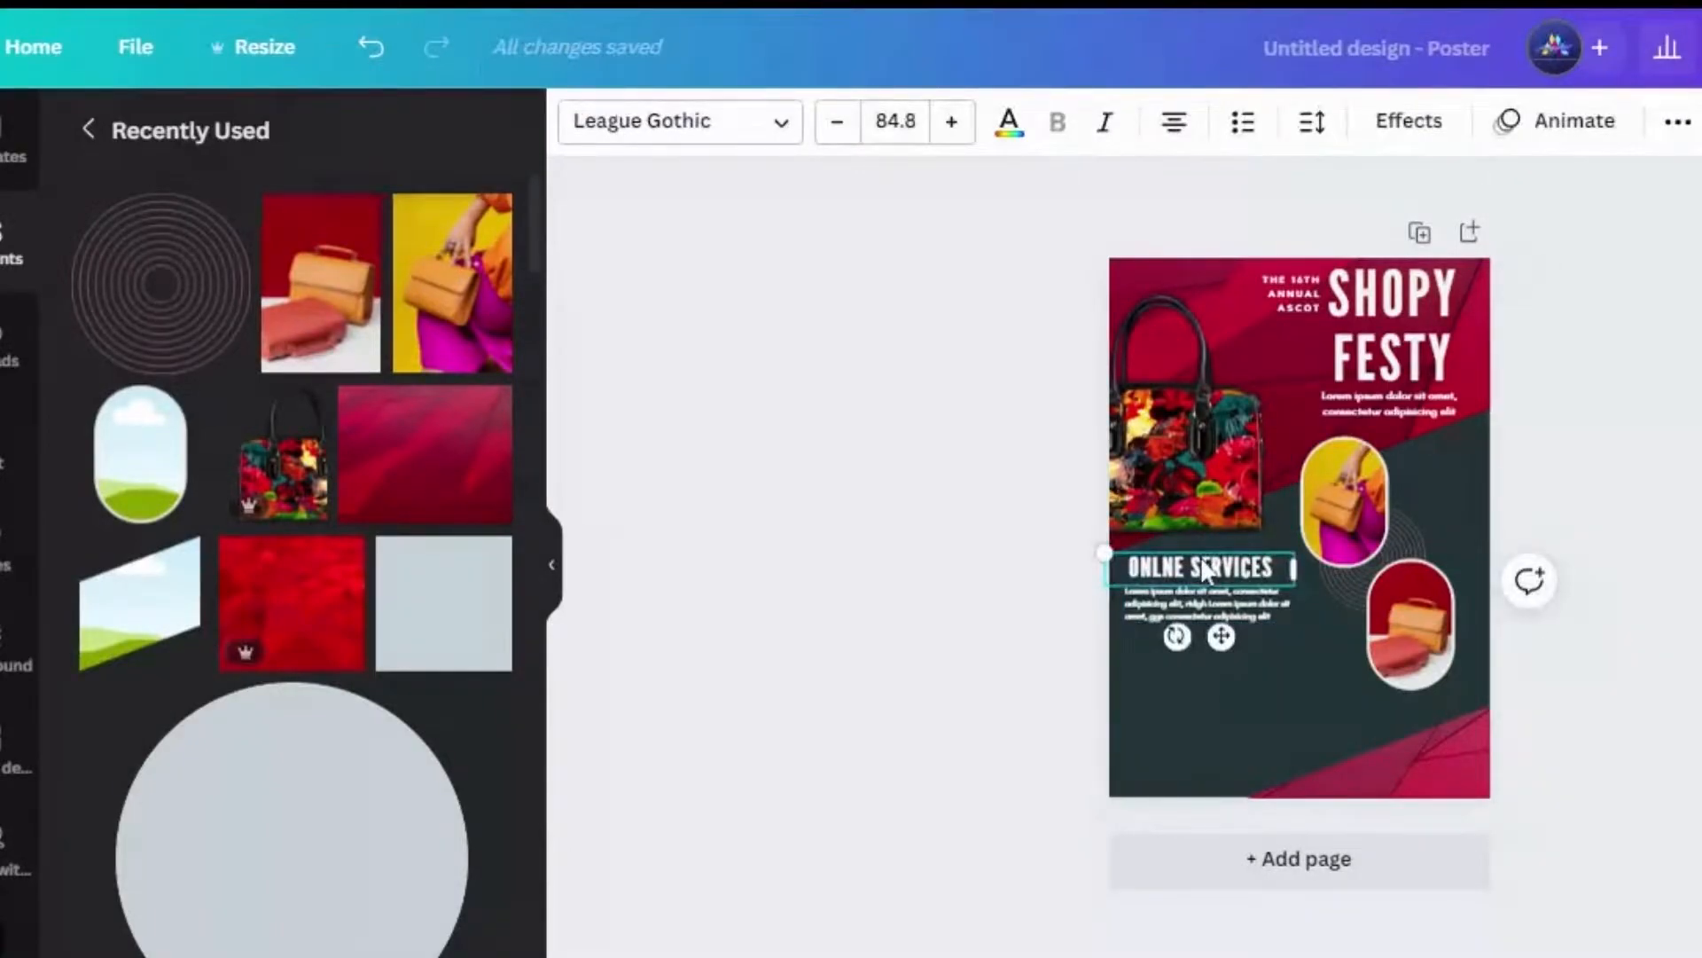
left_click(1201, 599)
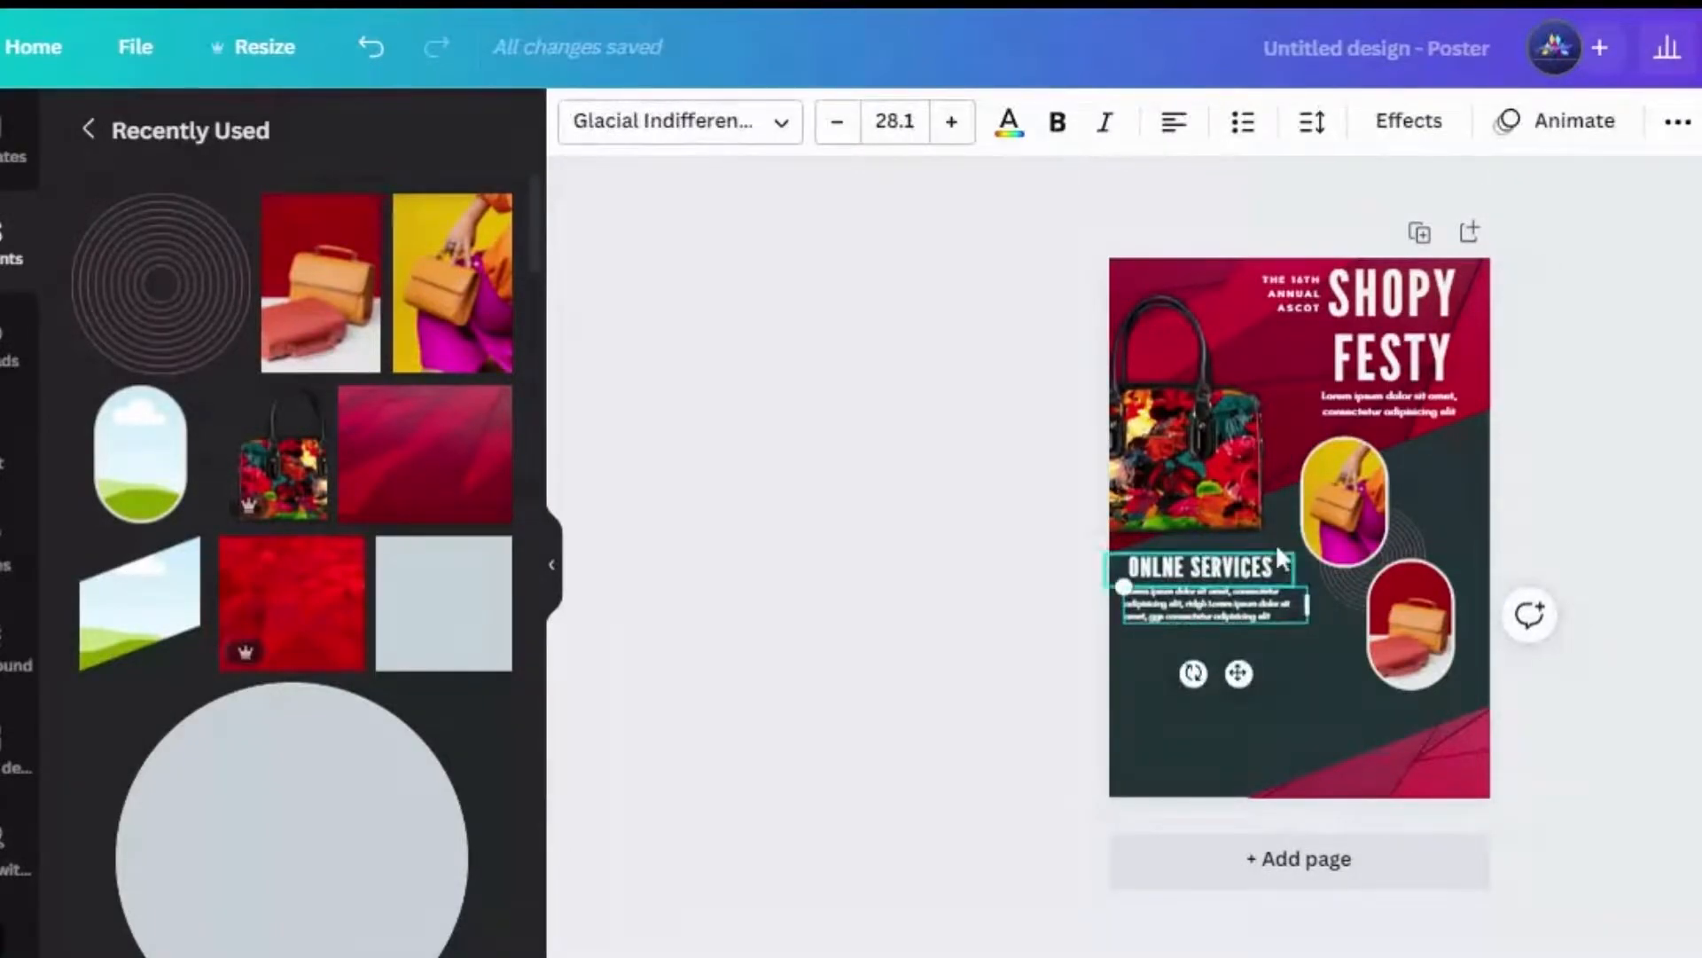
Recolour the borders of both rounded photo frames to the dark background colour #253439.
left_click(1322, 513)
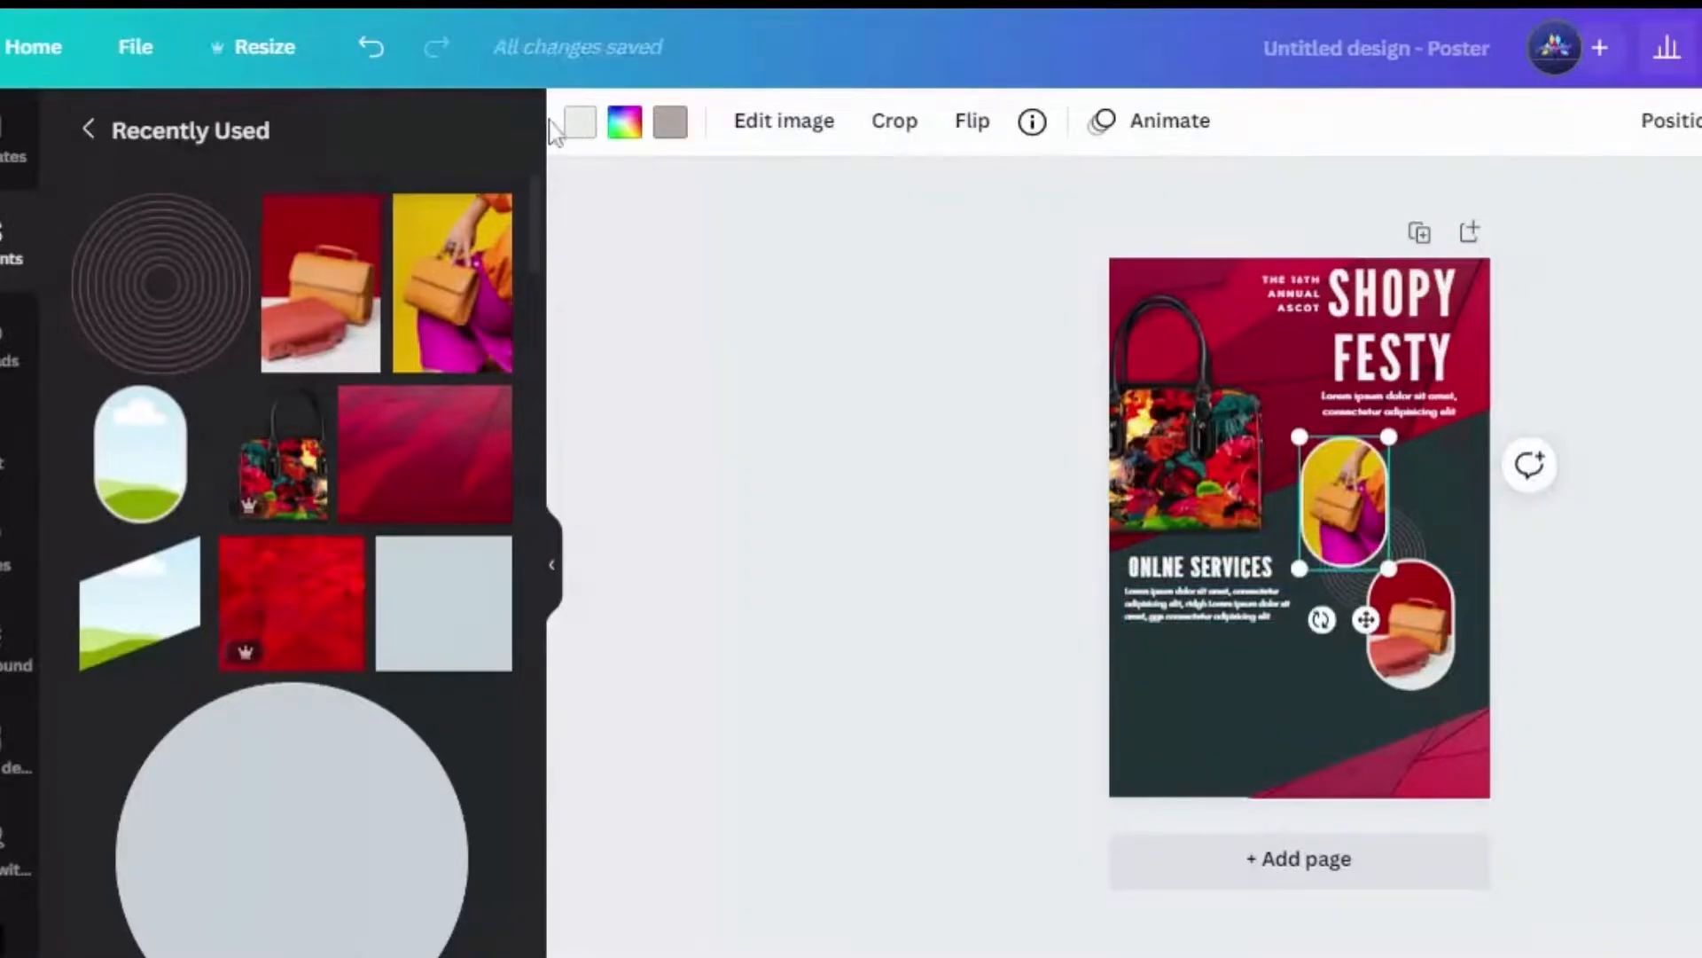
left_click(581, 124)
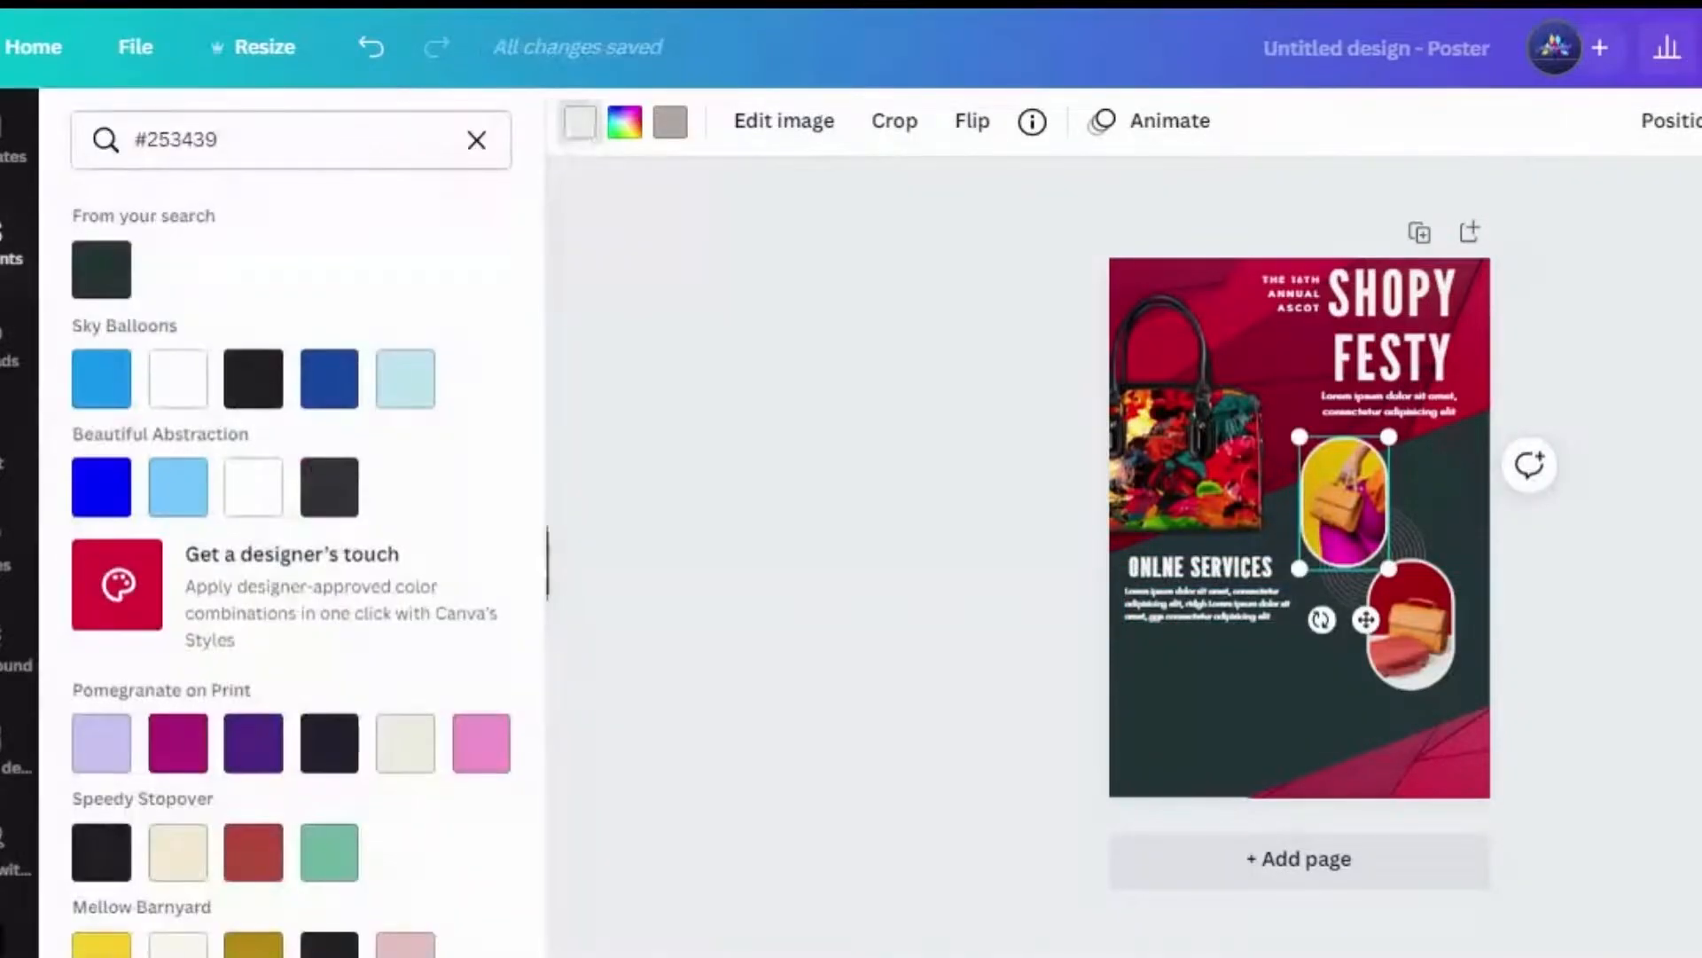
left_click(115, 275)
left_click(1434, 665)
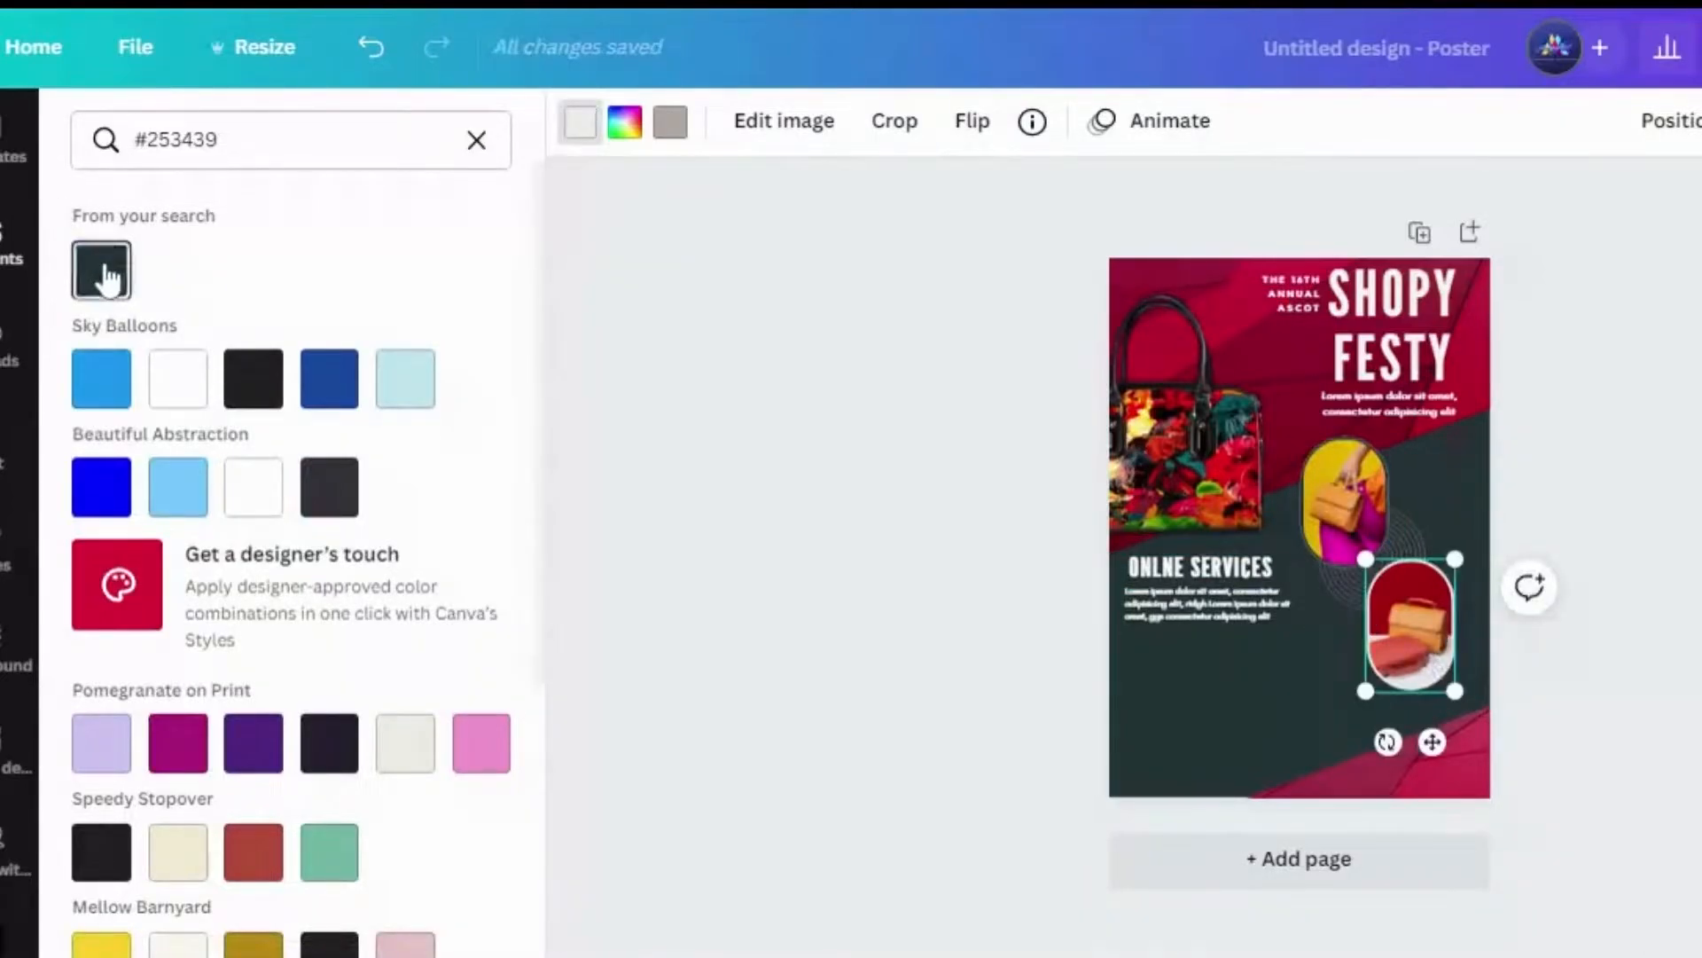
left_click(102, 267)
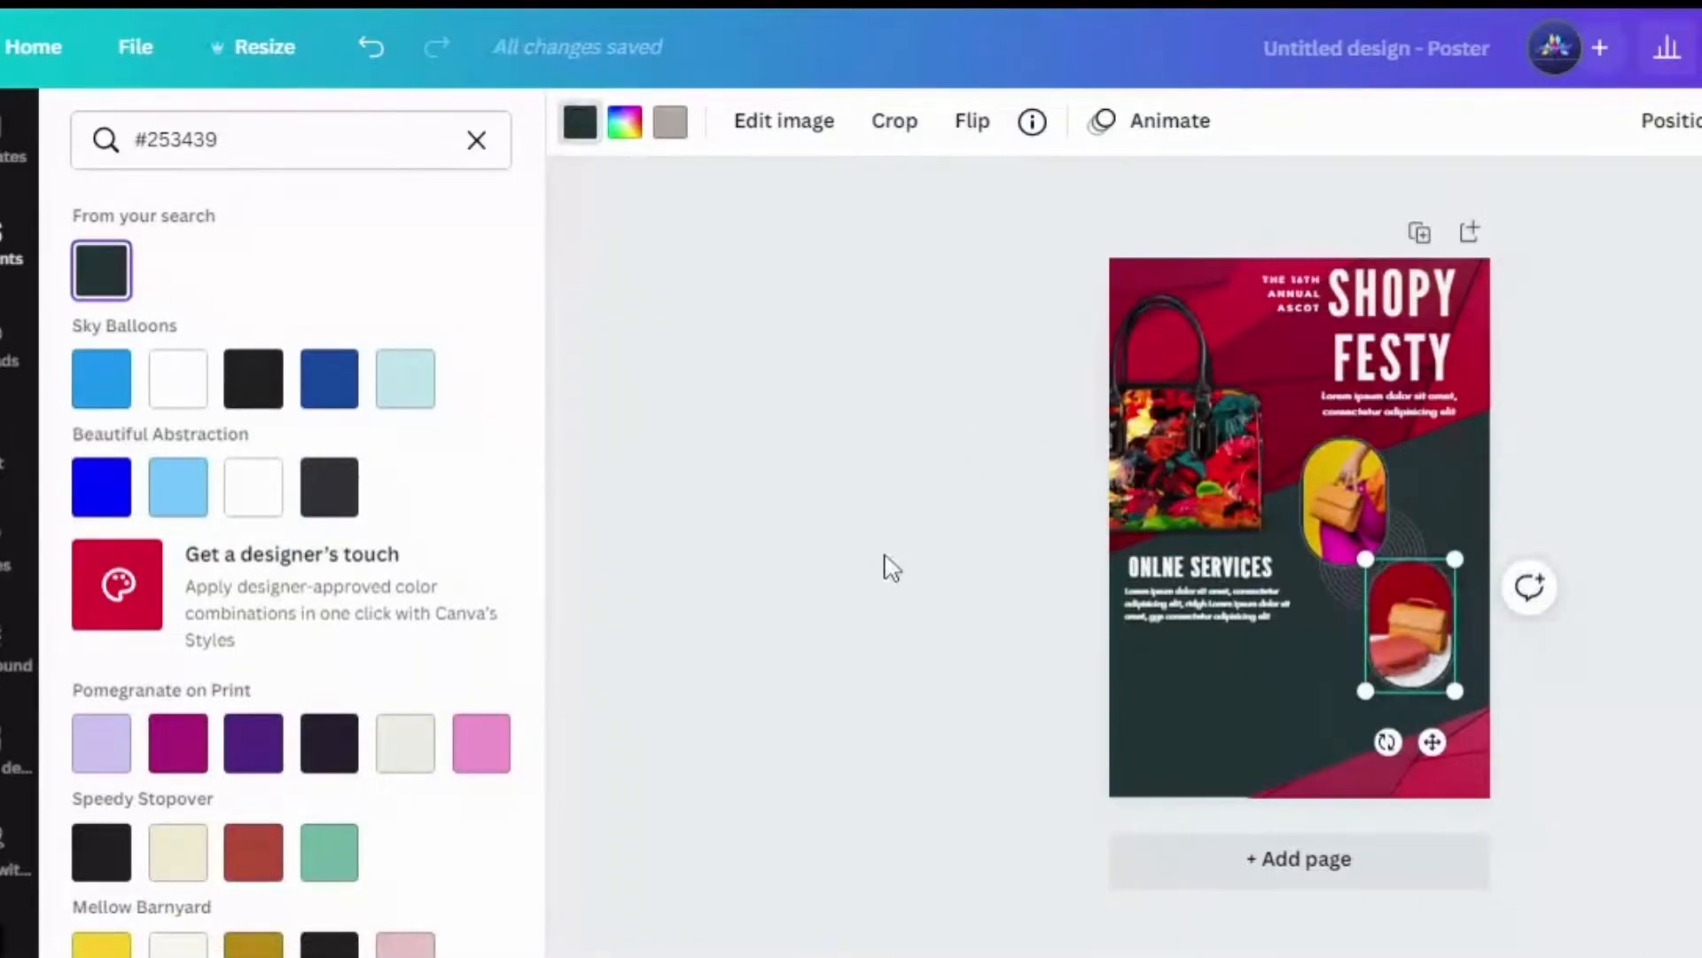
left_click(891, 568)
left_click(883, 567)
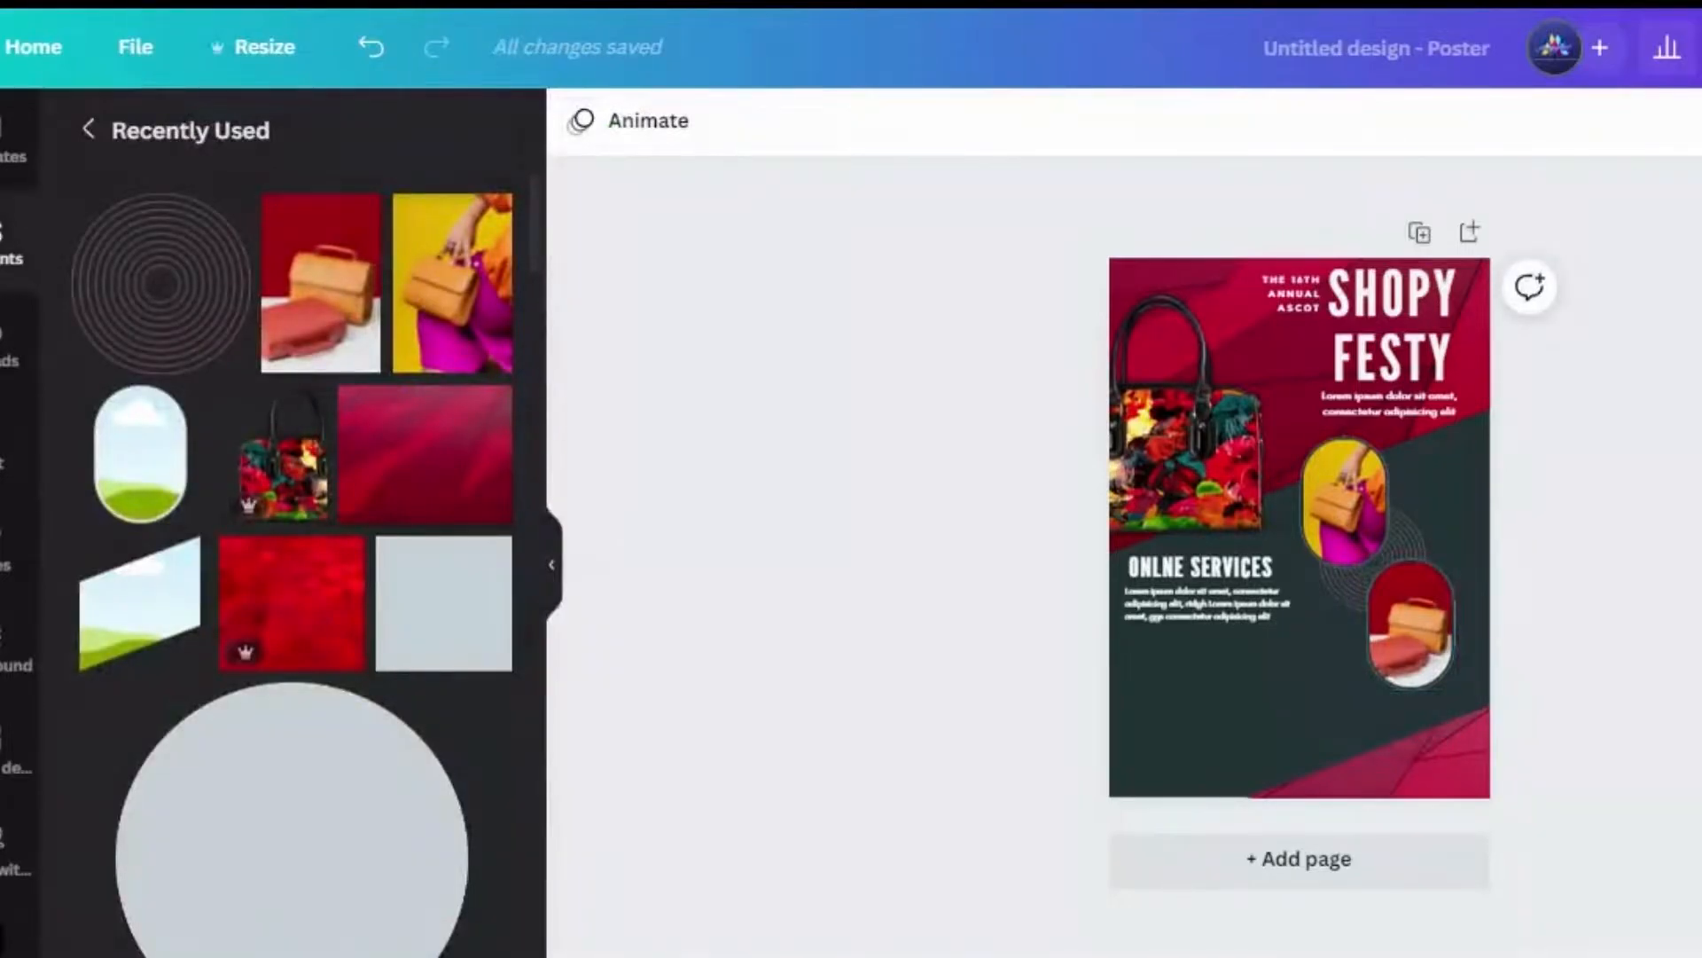
Add the "Box Carton with Arrow Delivery Service Line Style Icon", shrink it and place it below the online services paragraph.
scroll(292, 567, "down", 10)
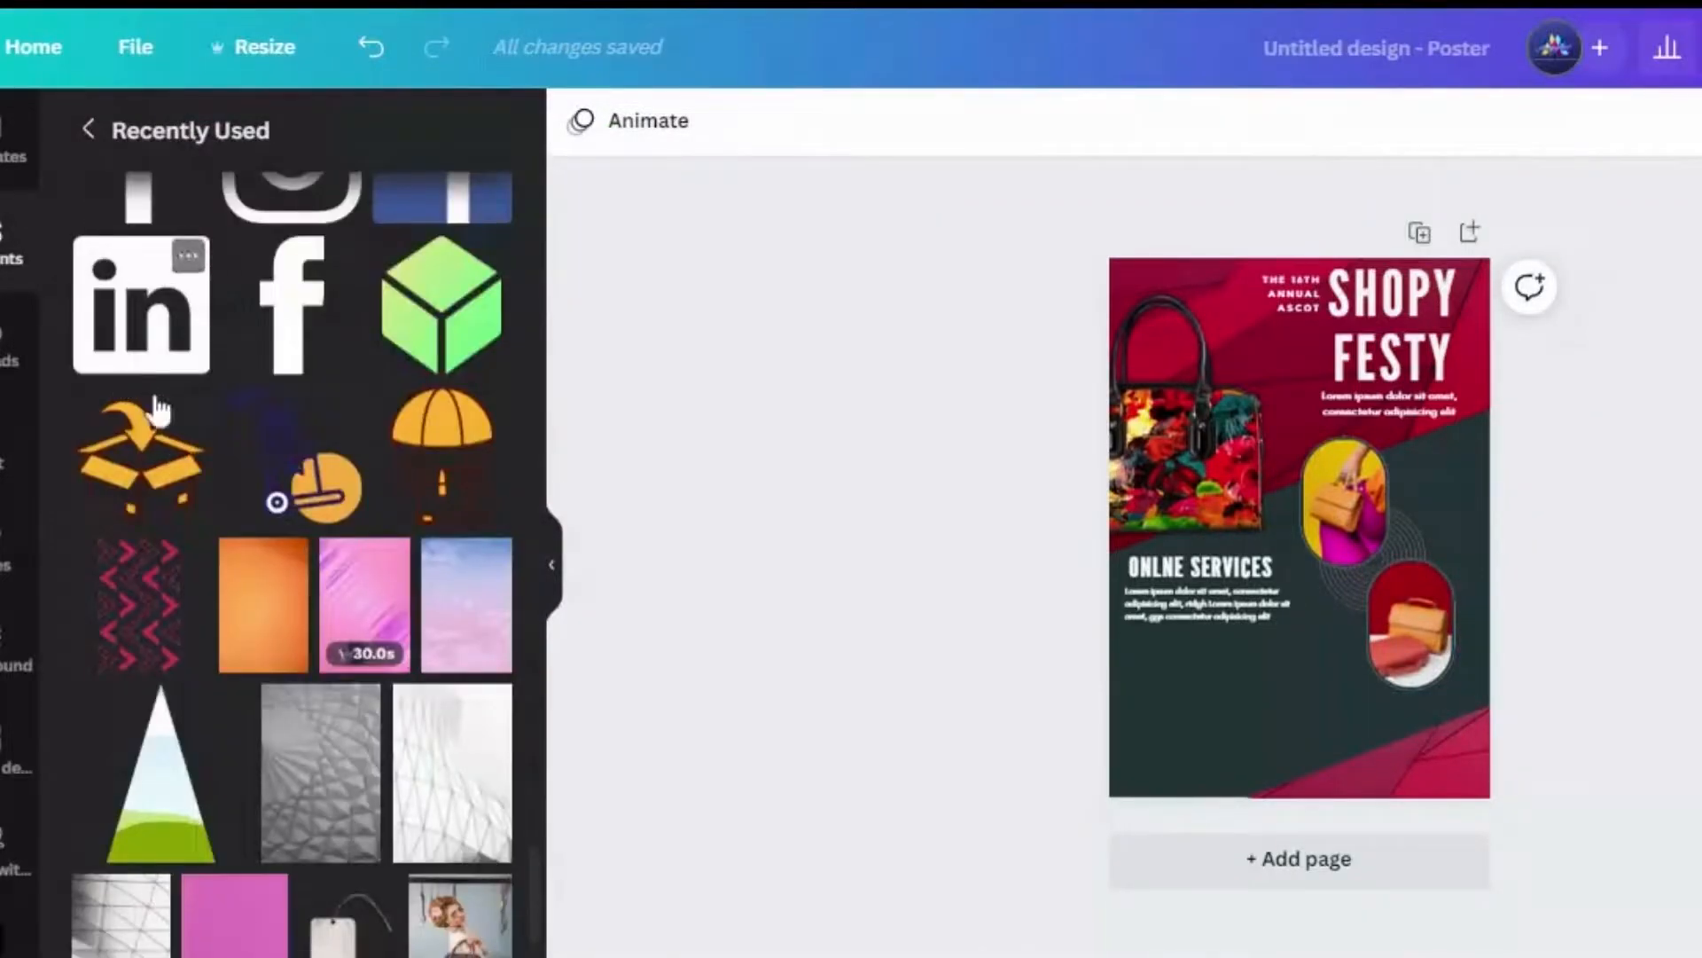
left_click(188, 412)
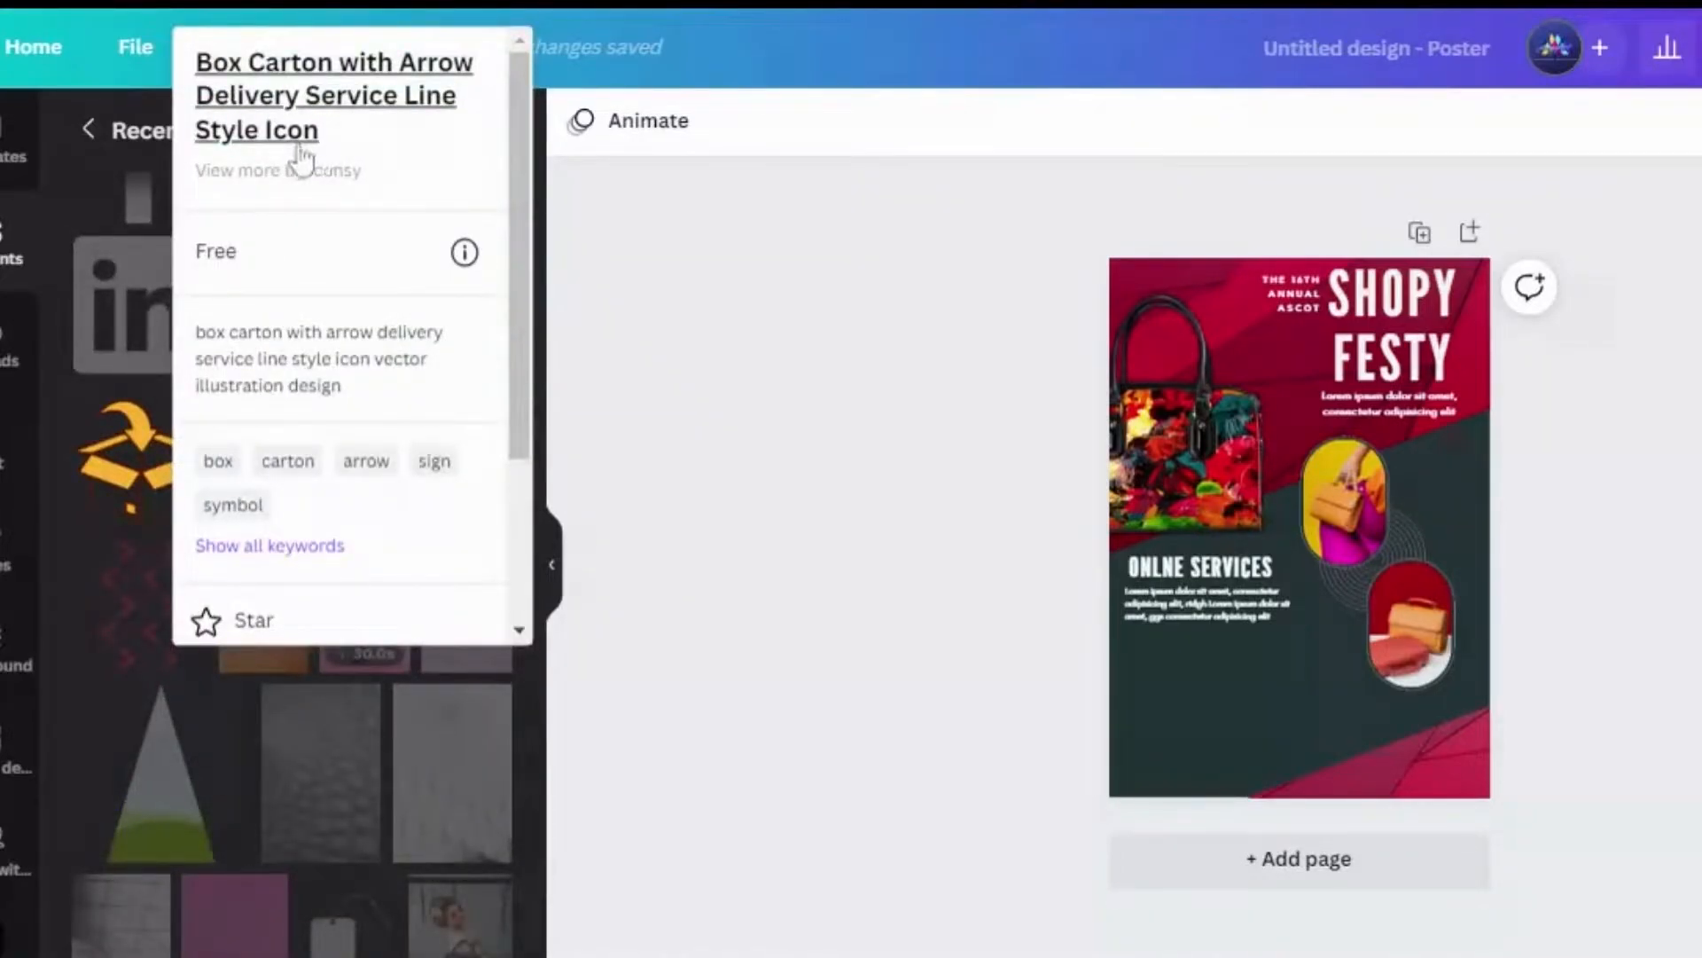
left_click(109, 439)
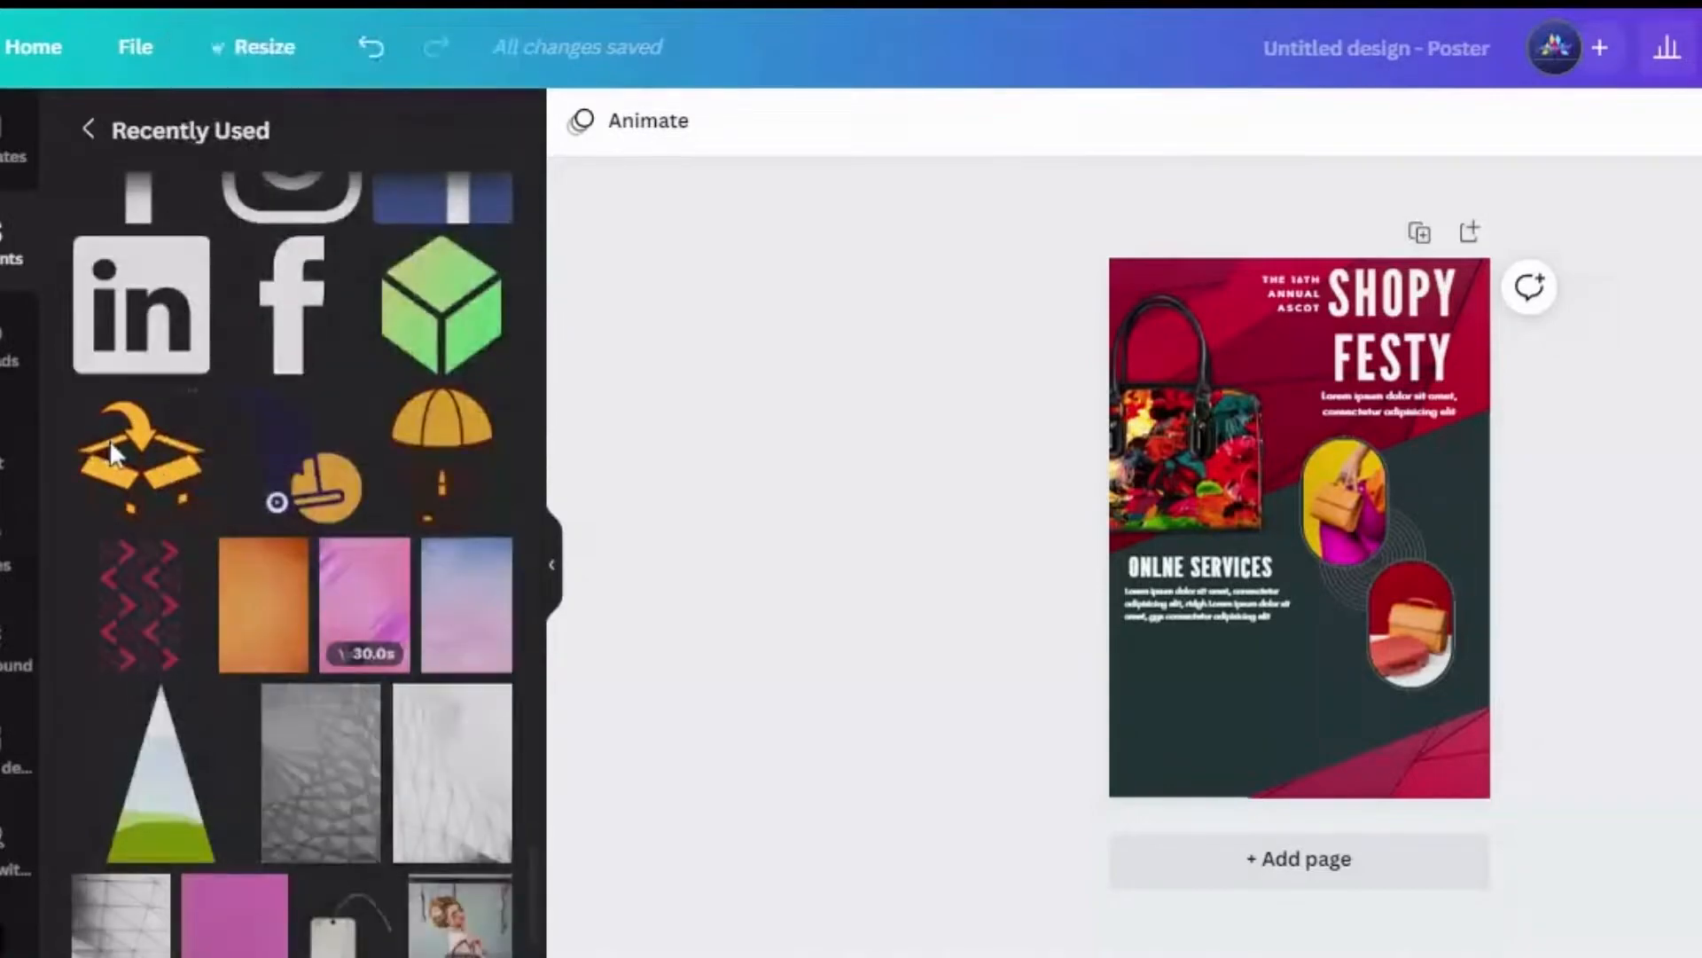
left_click(109, 457)
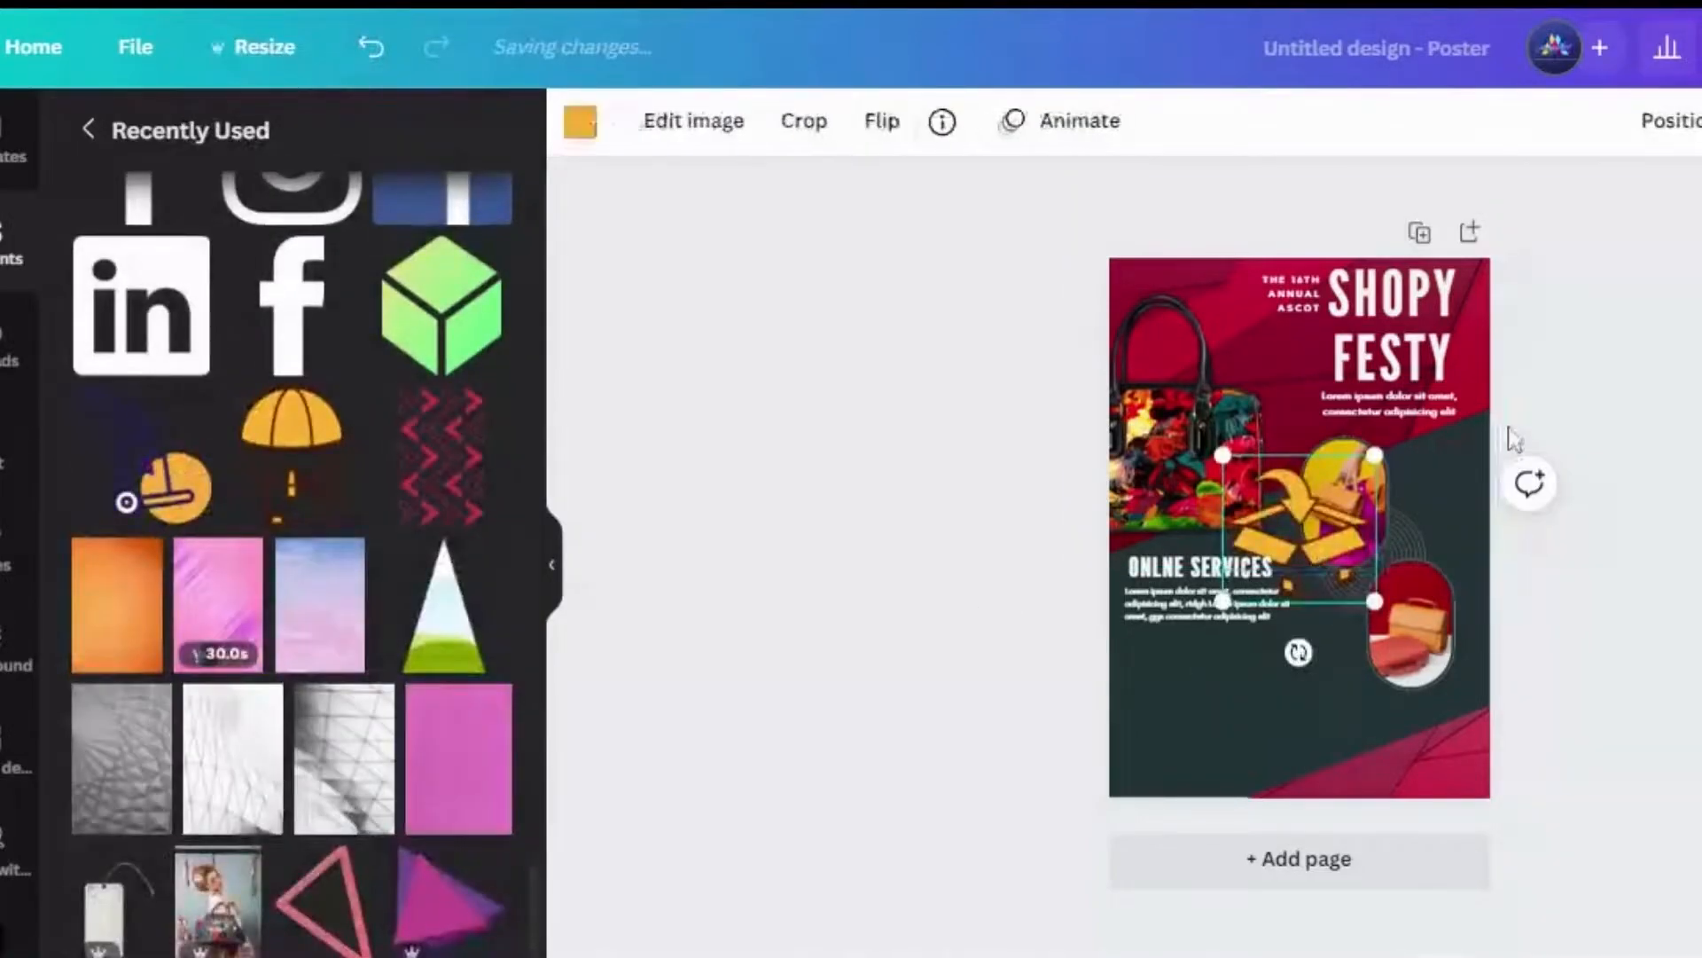
left_click_drag(1383, 450, 1290, 538)
left_click_drag(1279, 656, 1160, 683)
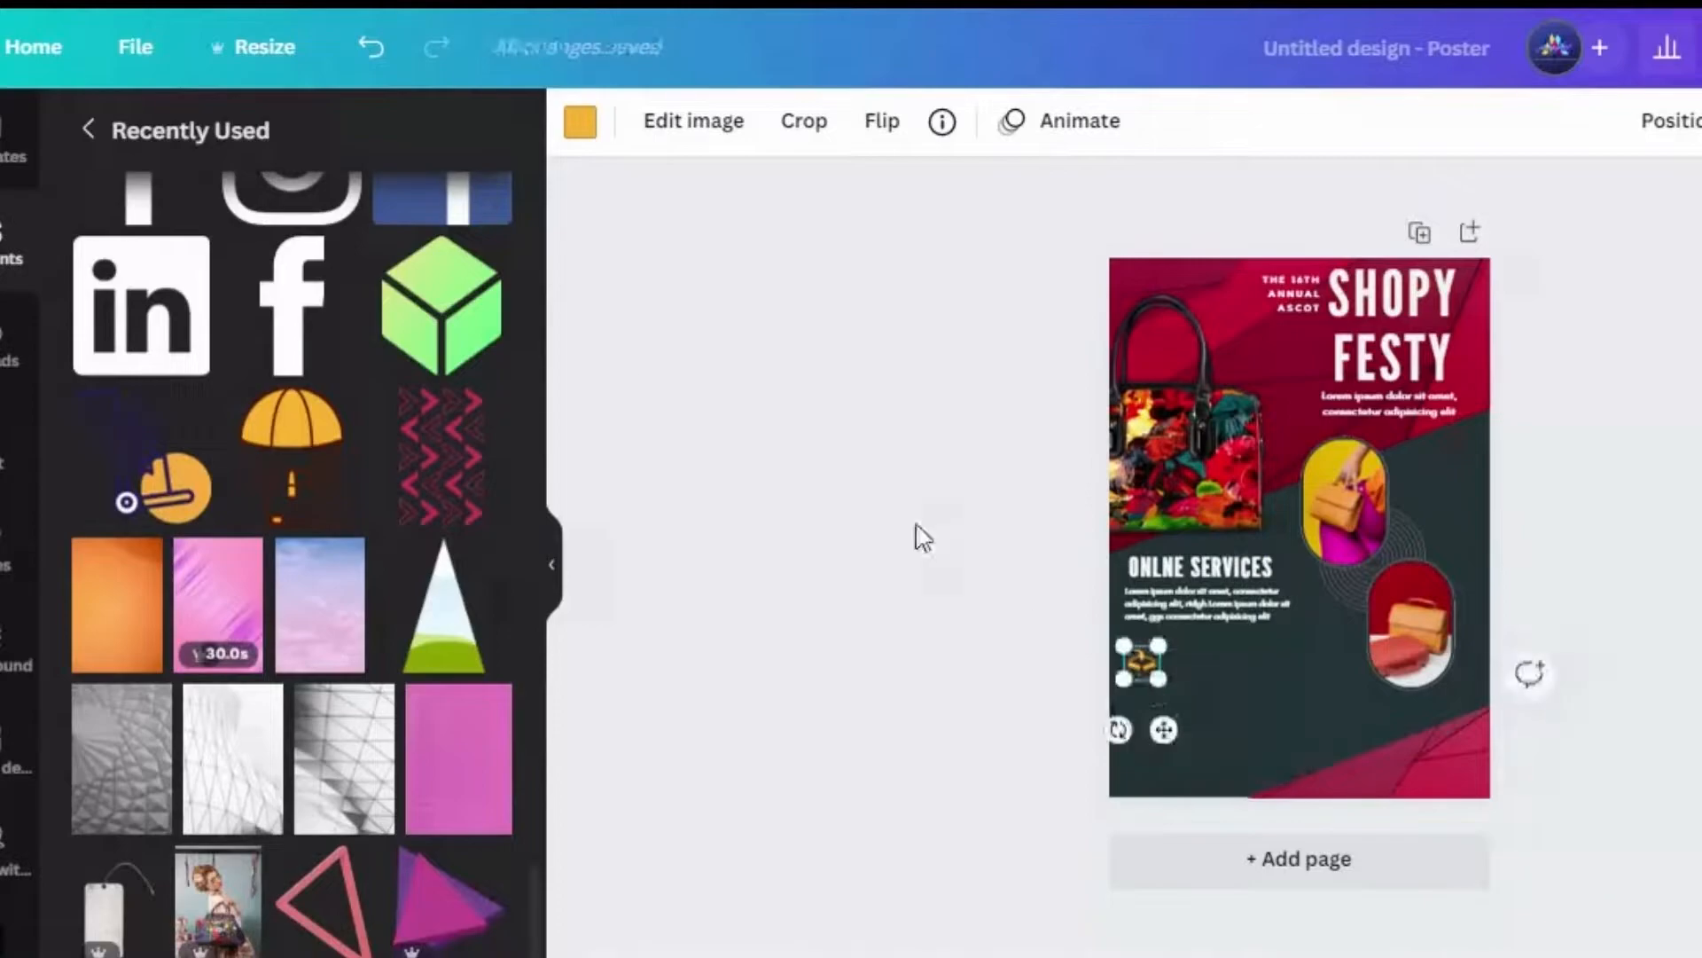
Recolour the carton icon from yellow to the dark red of the header photo's colours.
left_click(578, 129)
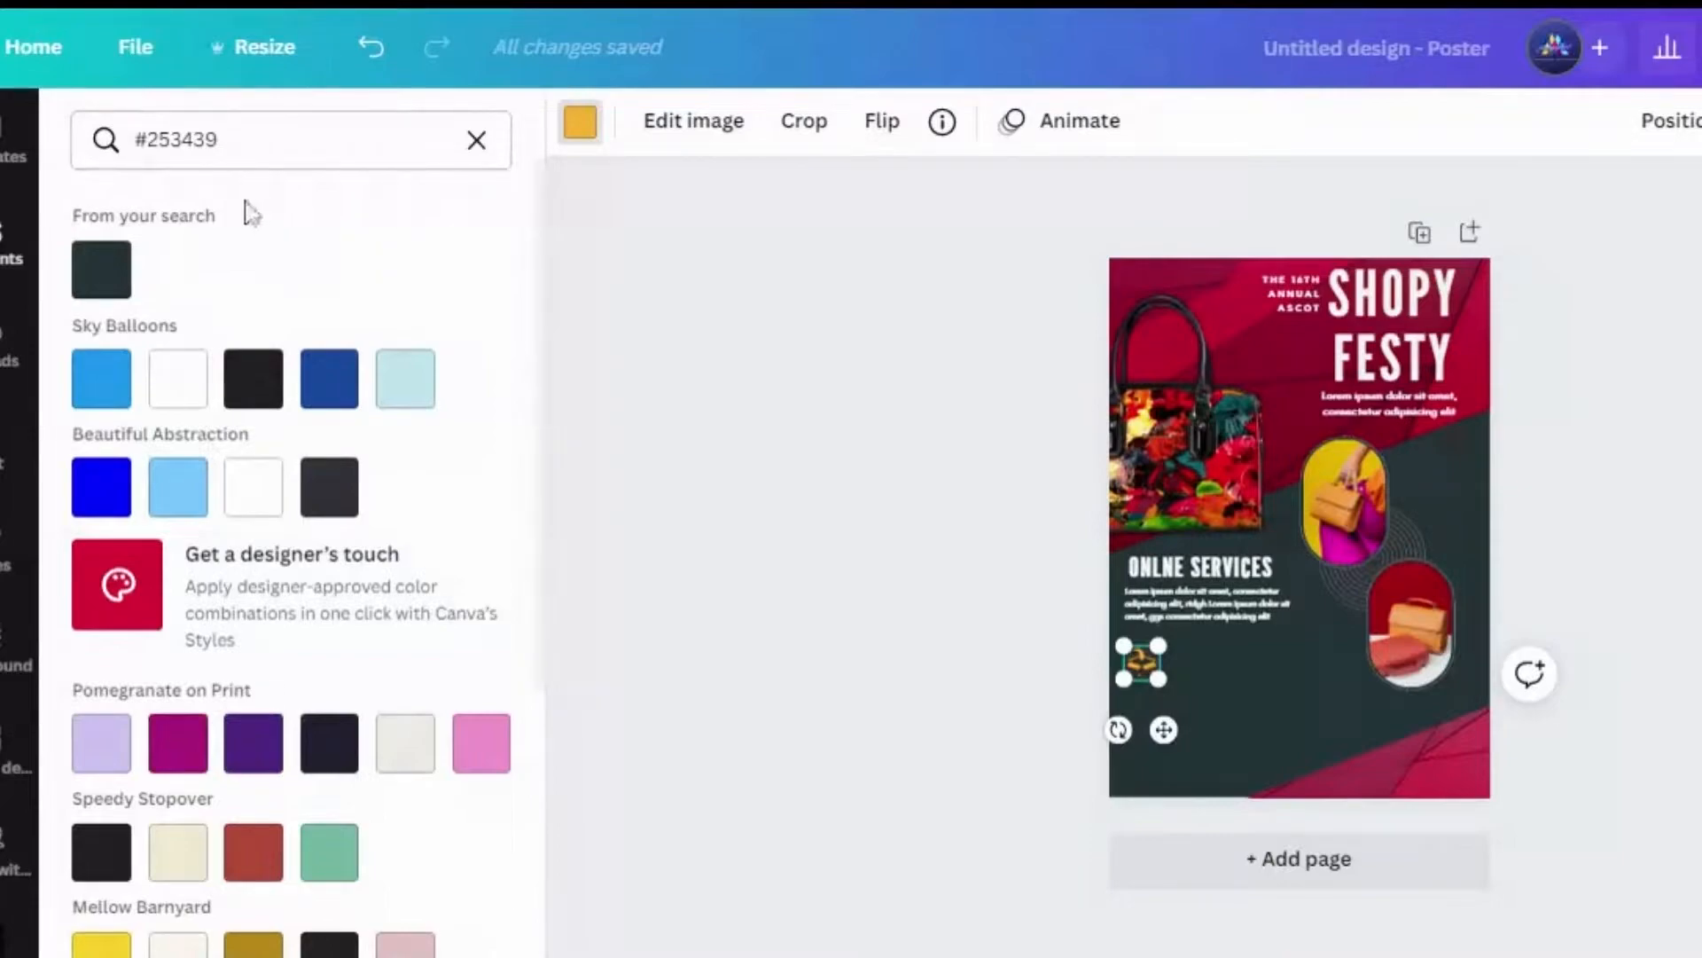
left_click(476, 142)
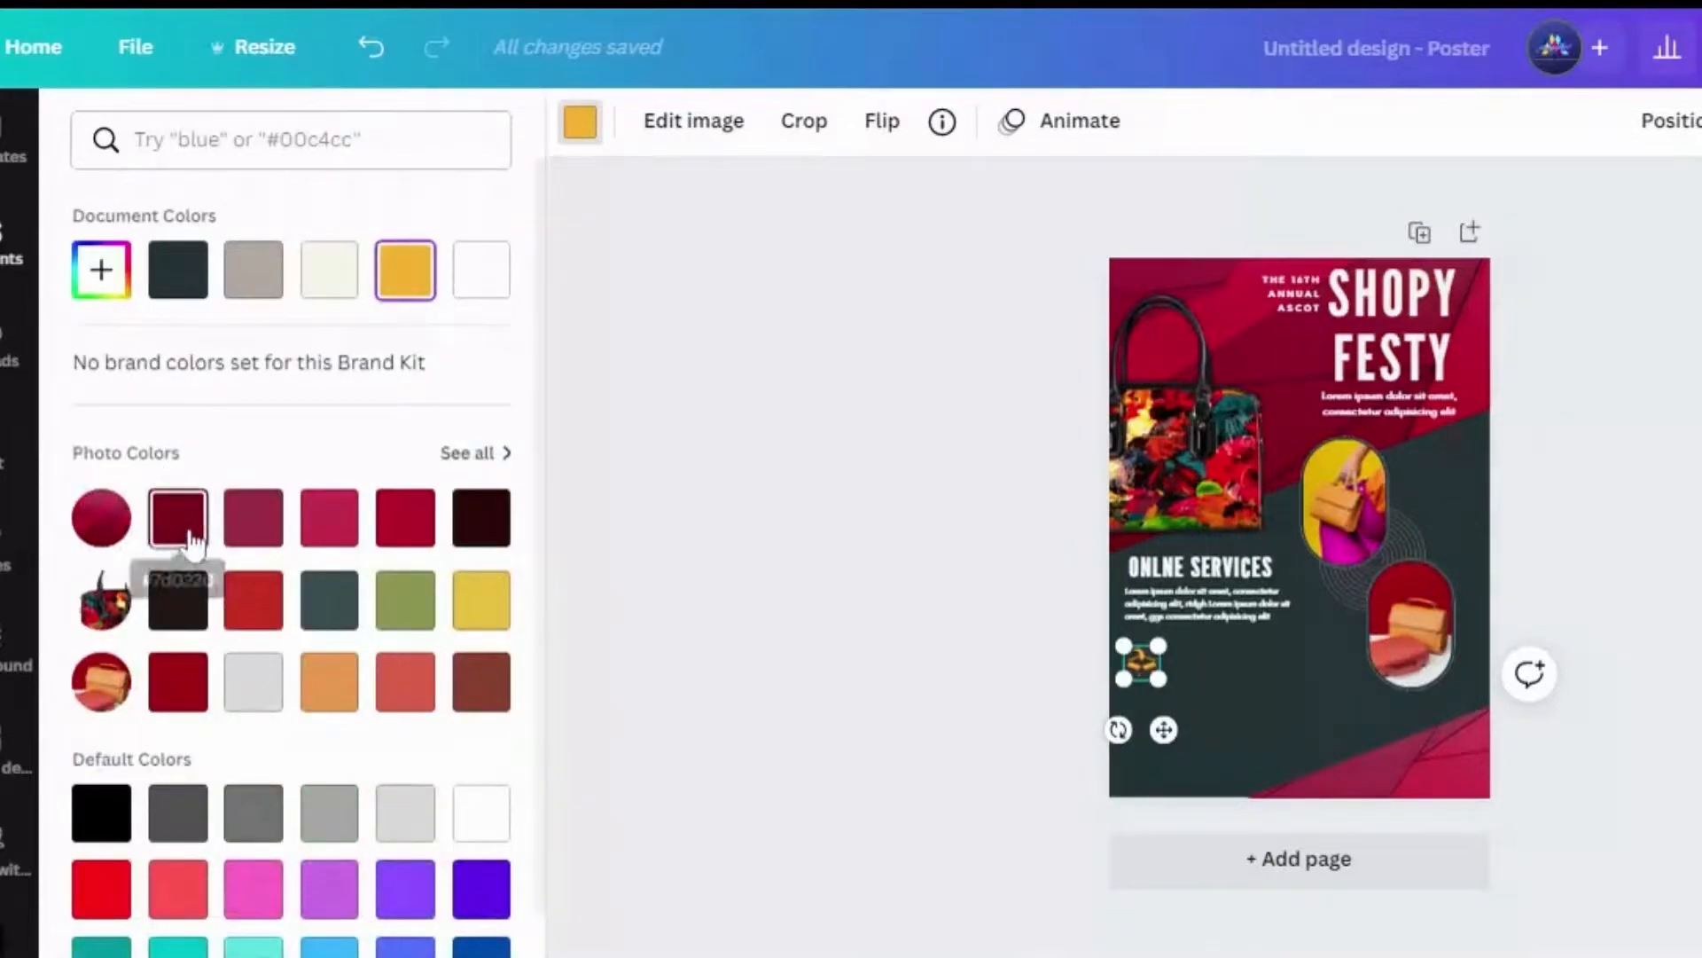
left_click(178, 517)
Duplicate the yellow handbag frame, move the copy below the original, then detach and delete the copy's photo.
left_click(1368, 554)
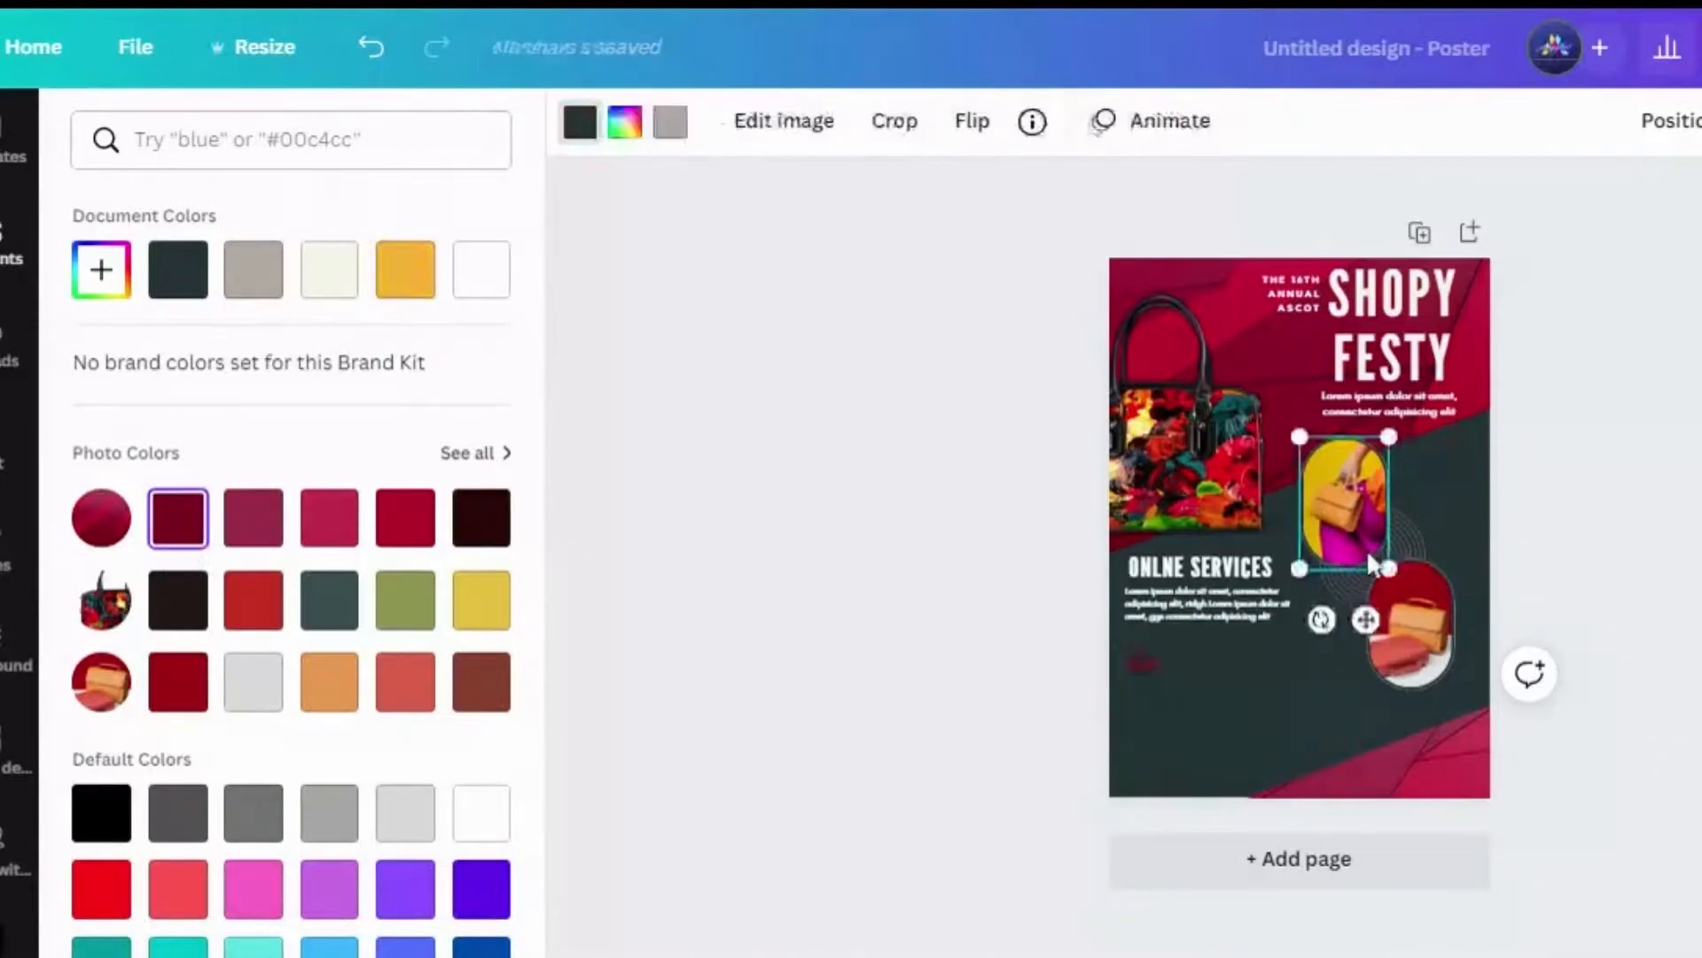
key("ctrl+d")
left_click_drag(1362, 551, 1304, 683)
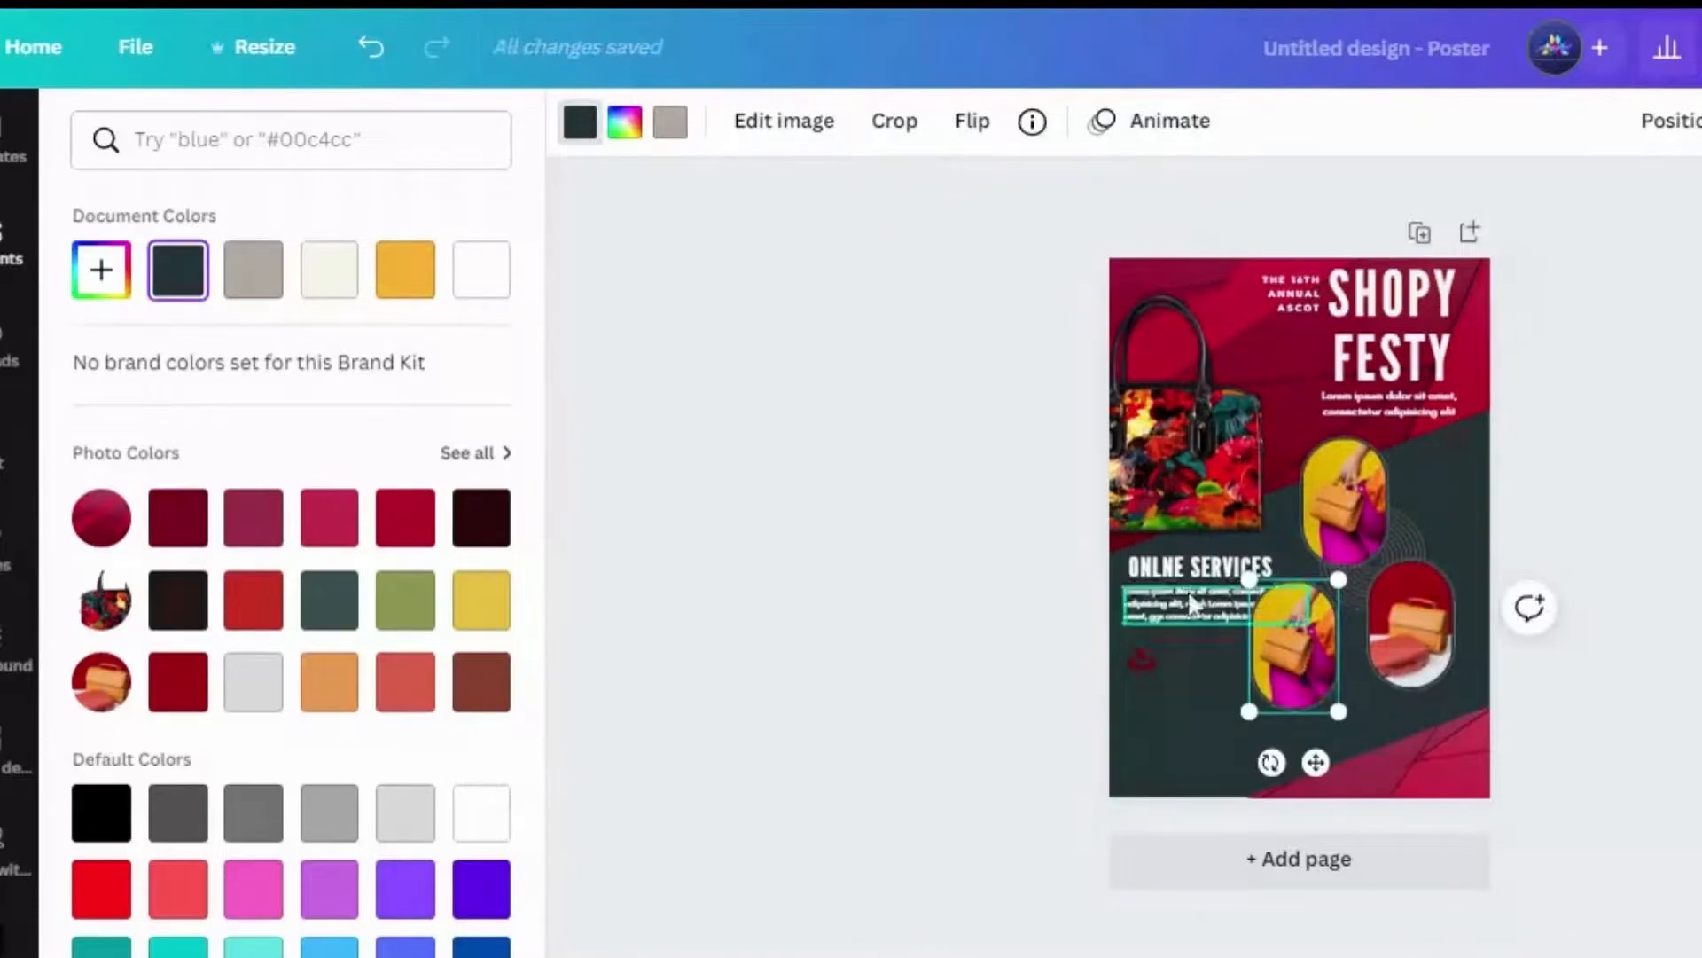
right_click(1299, 665)
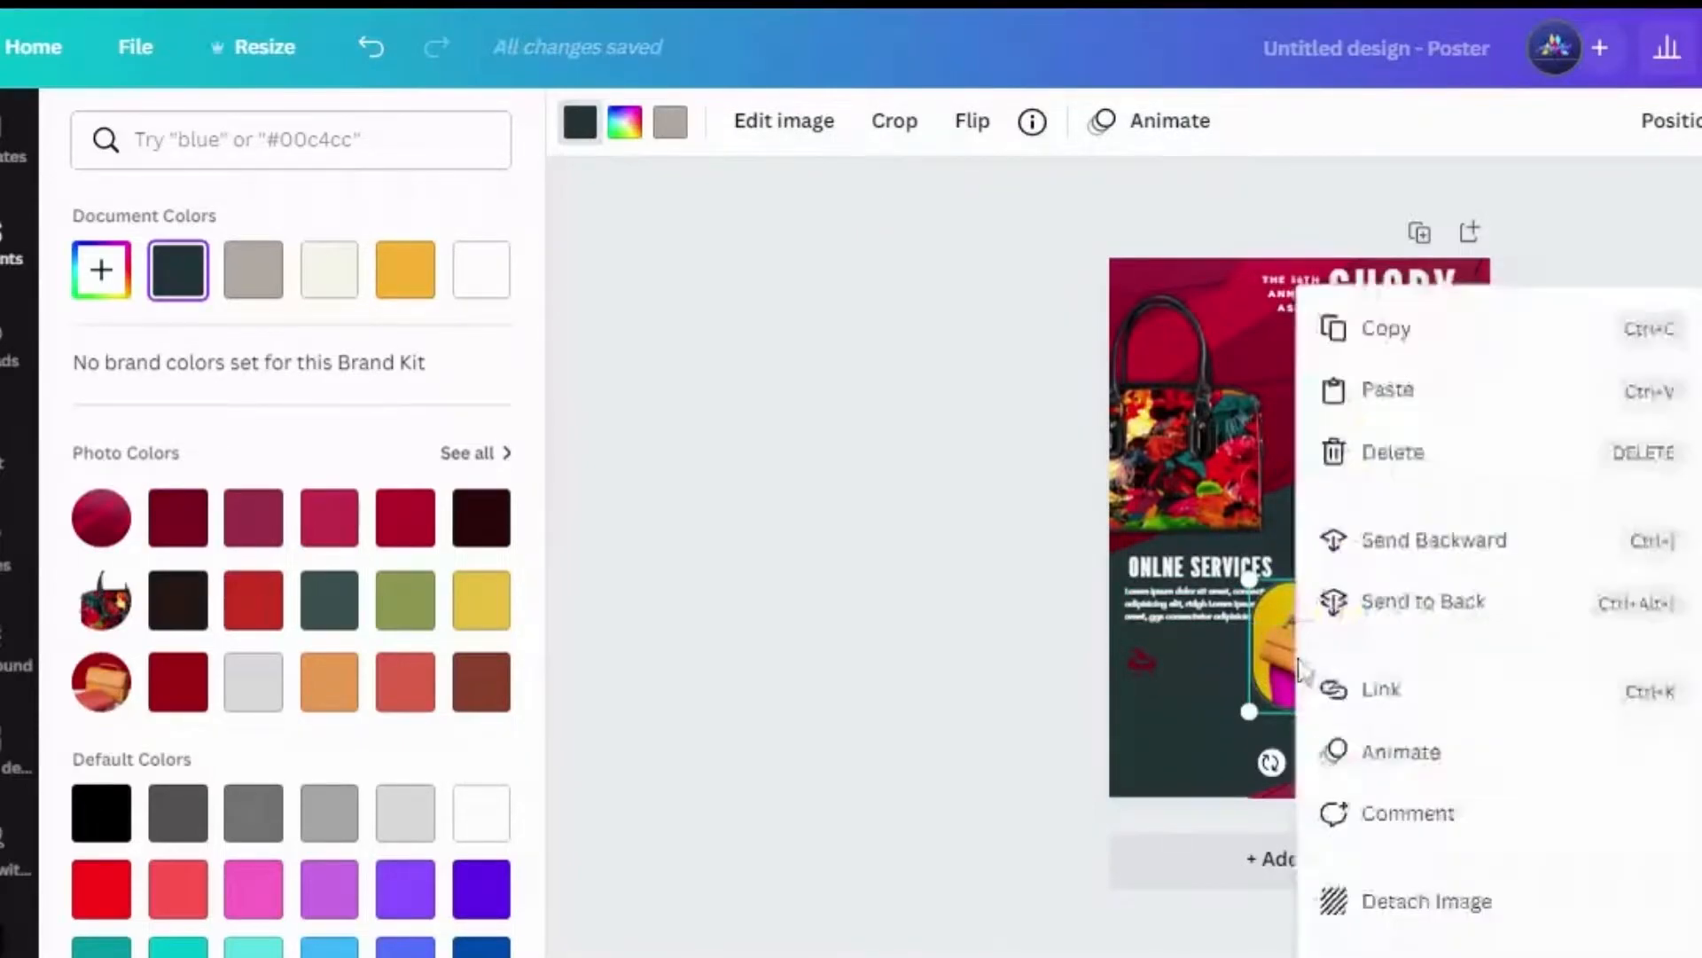
left_click(1419, 918)
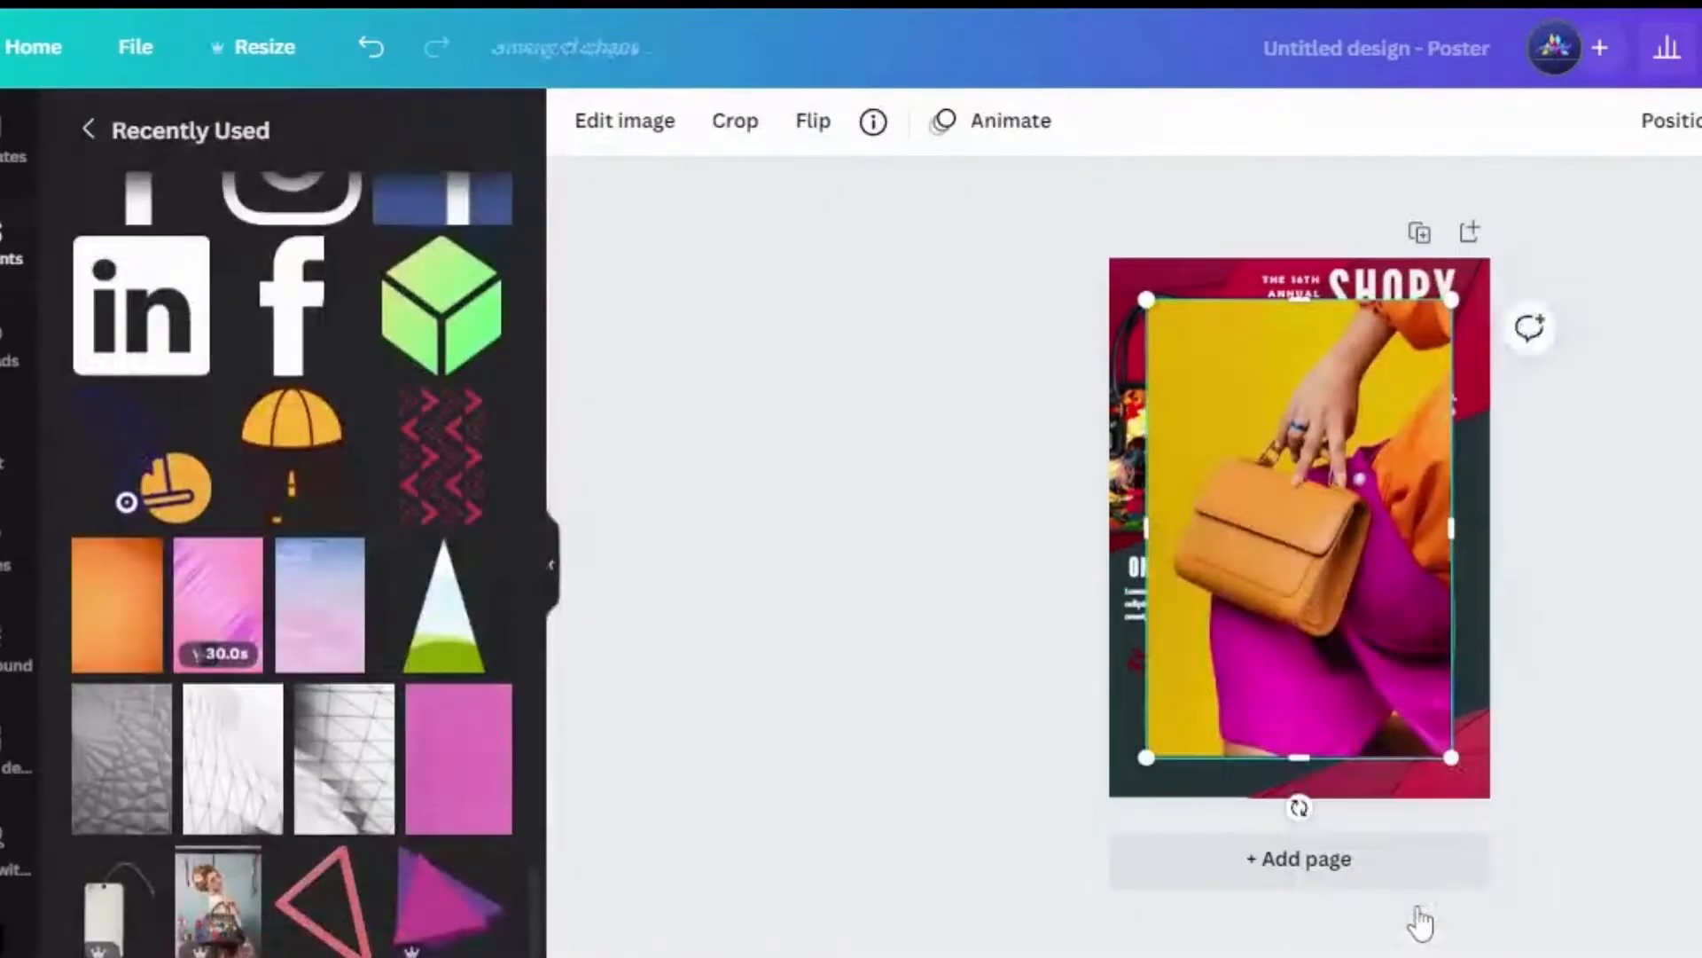
key("Delete")
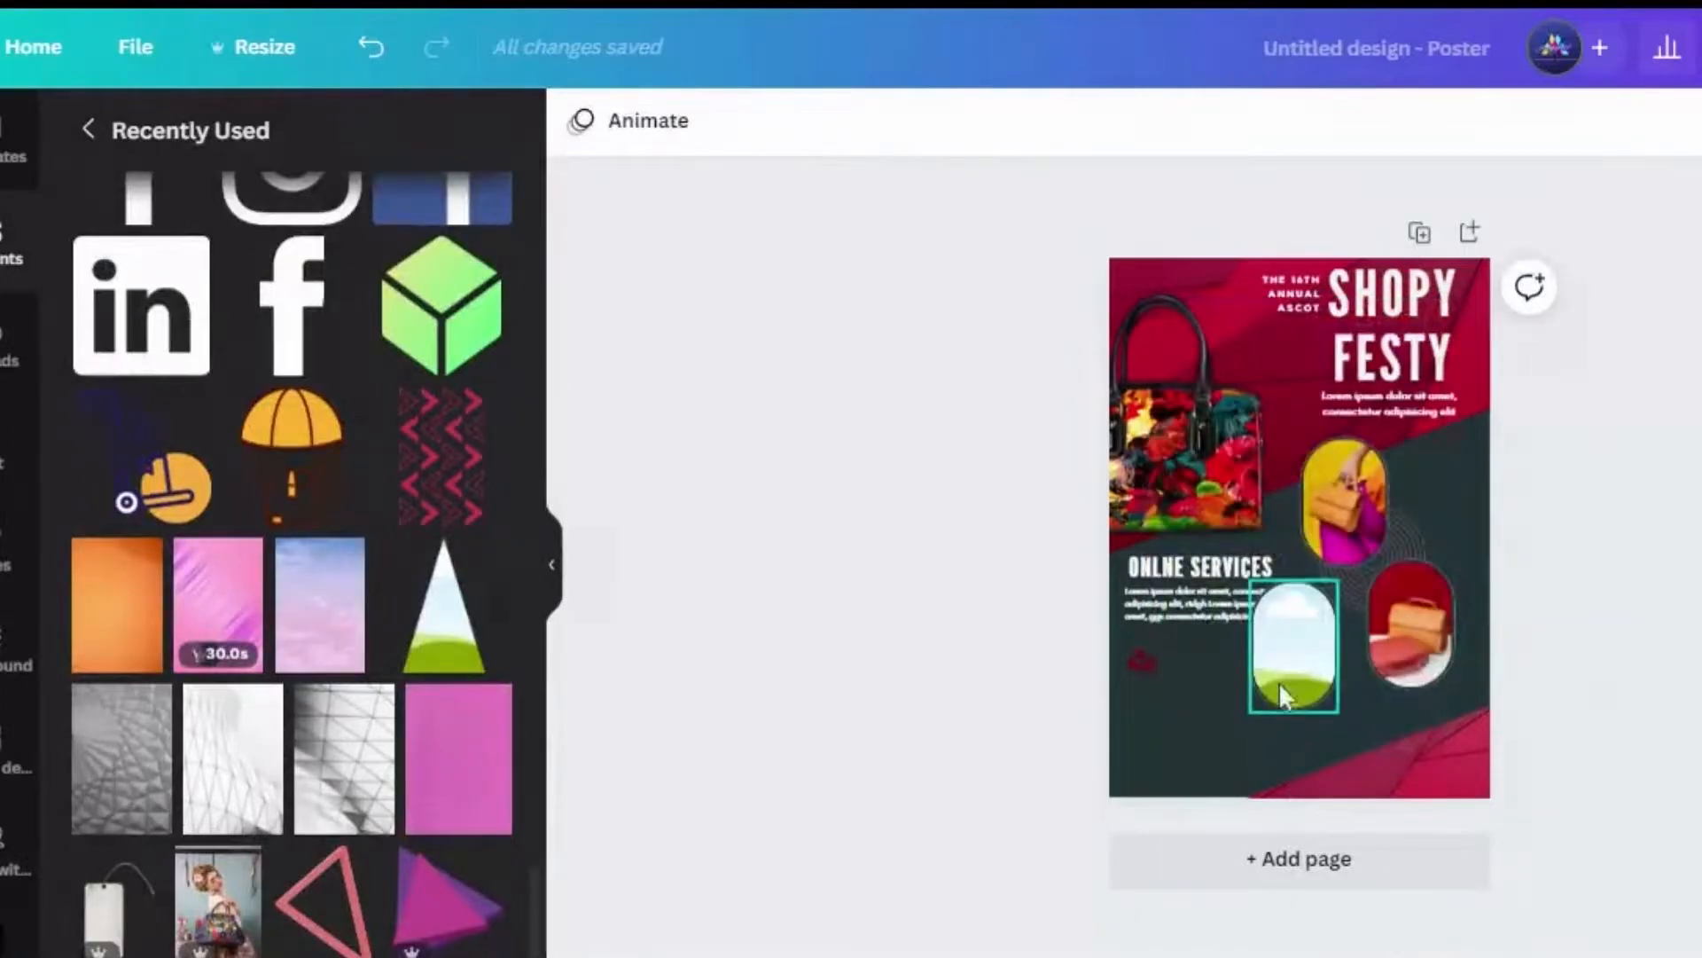
Fill the empty rounded frame with solid white after trying near-black and light grey.
left_click(1291, 674)
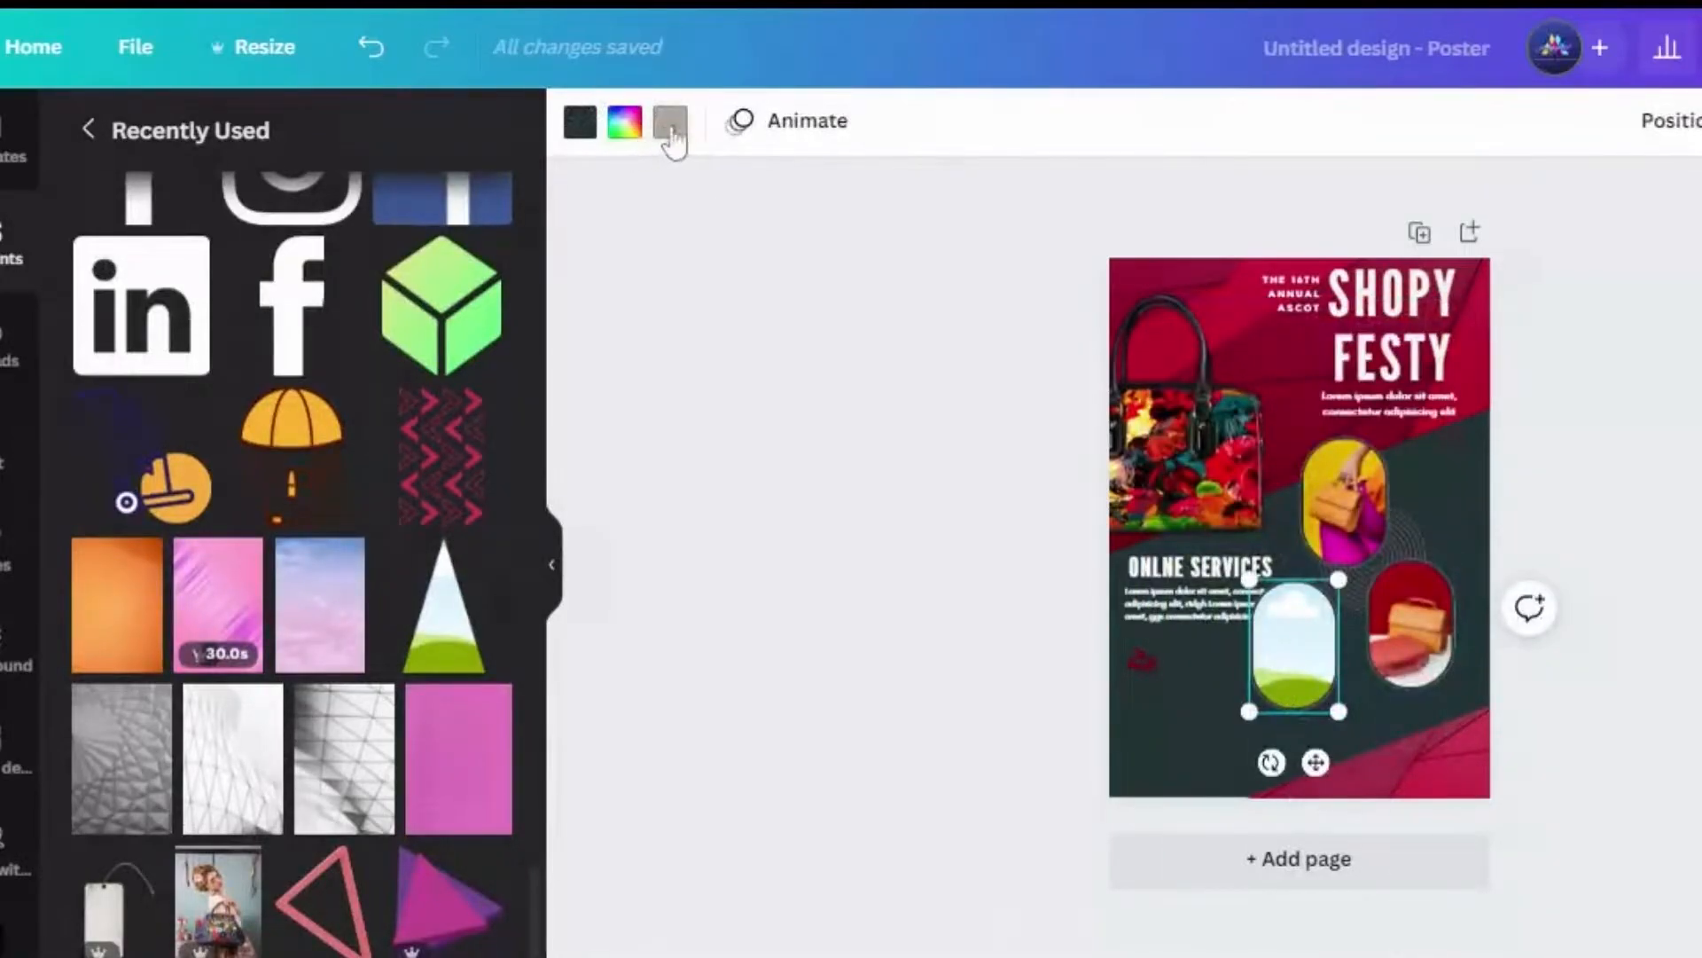
left_click(630, 126)
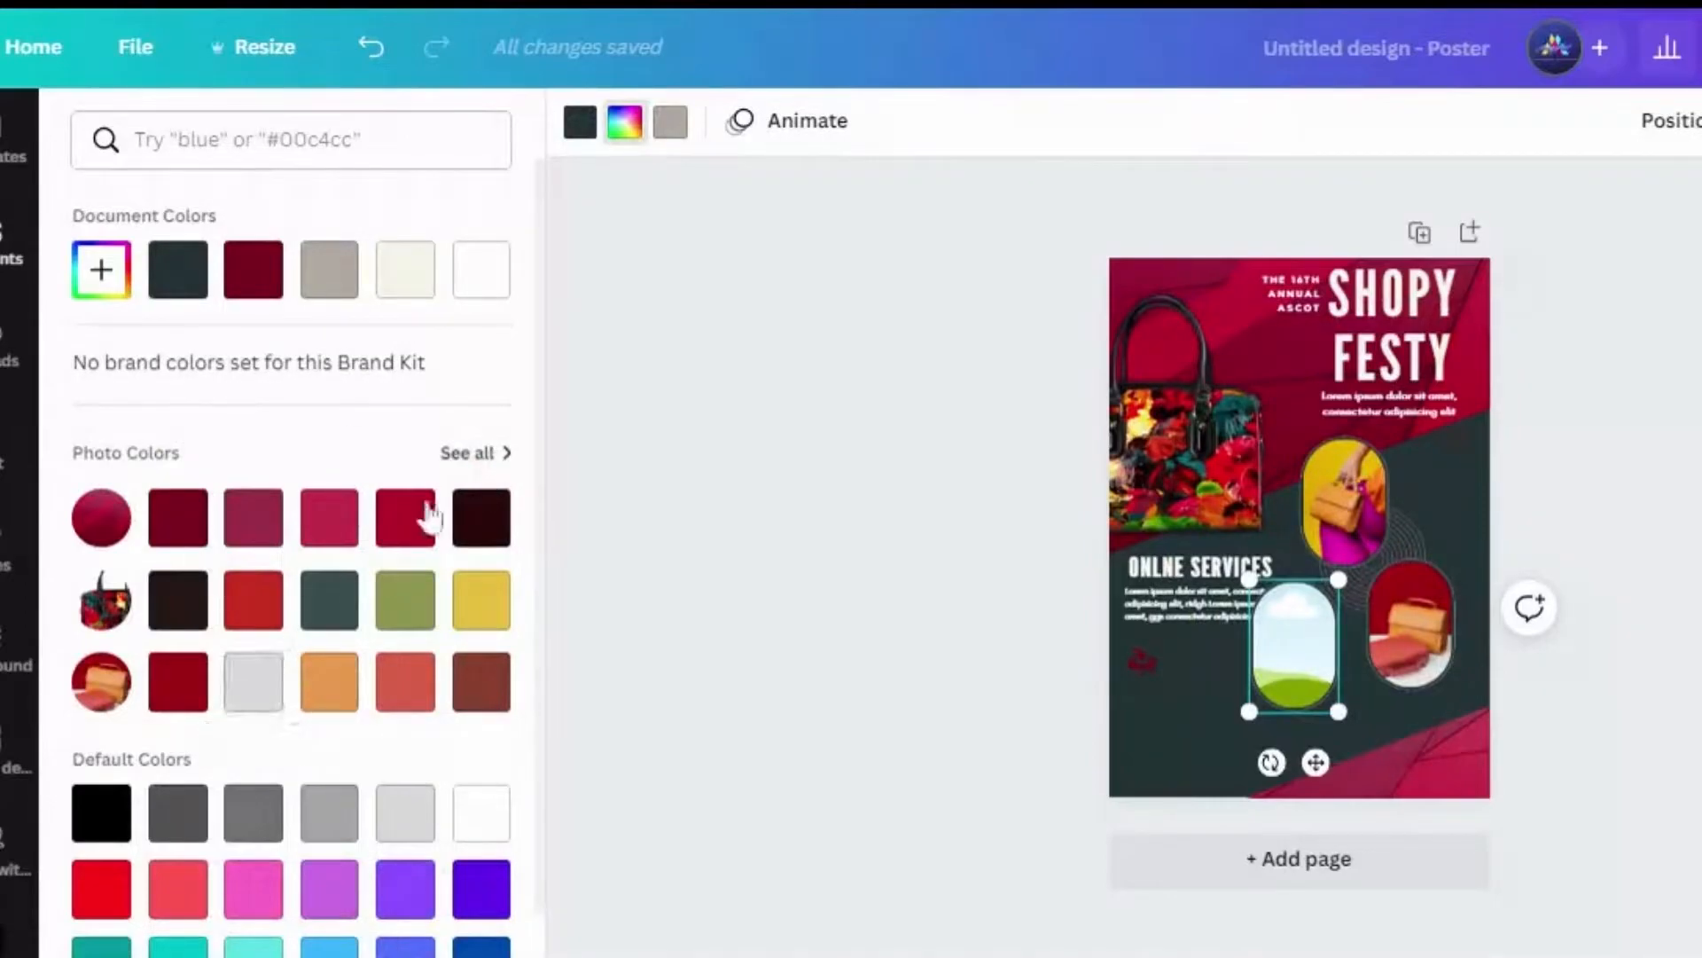
left_click(479, 549)
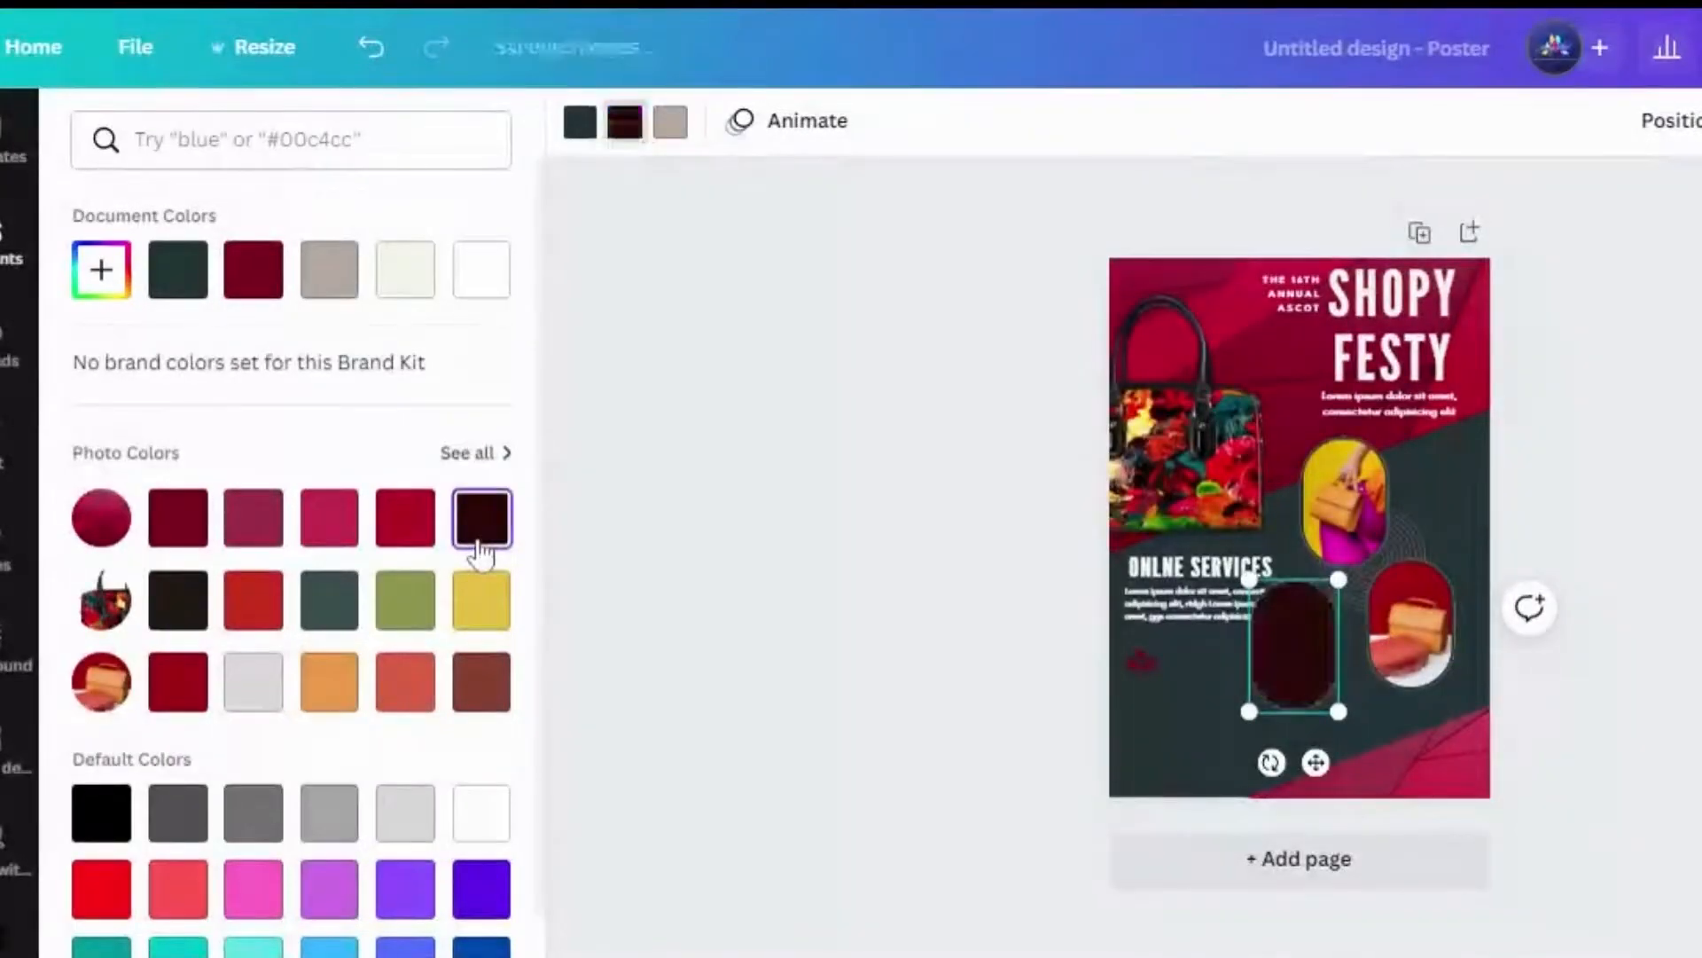
left_click(266, 684)
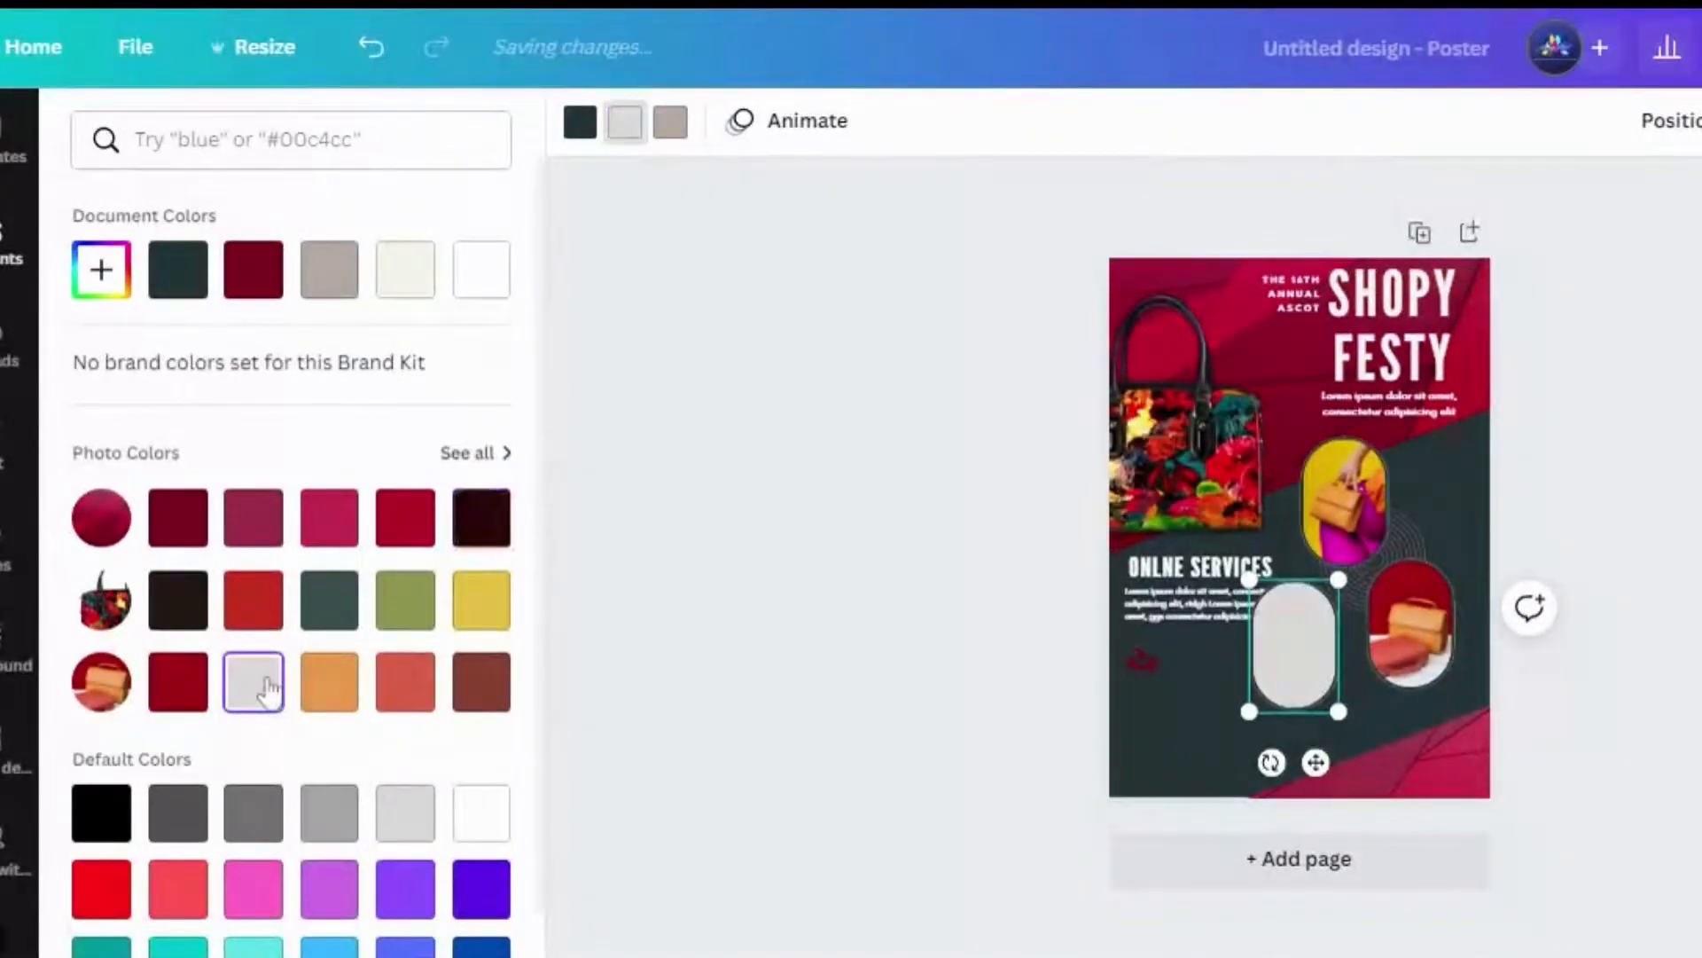
left_click(478, 811)
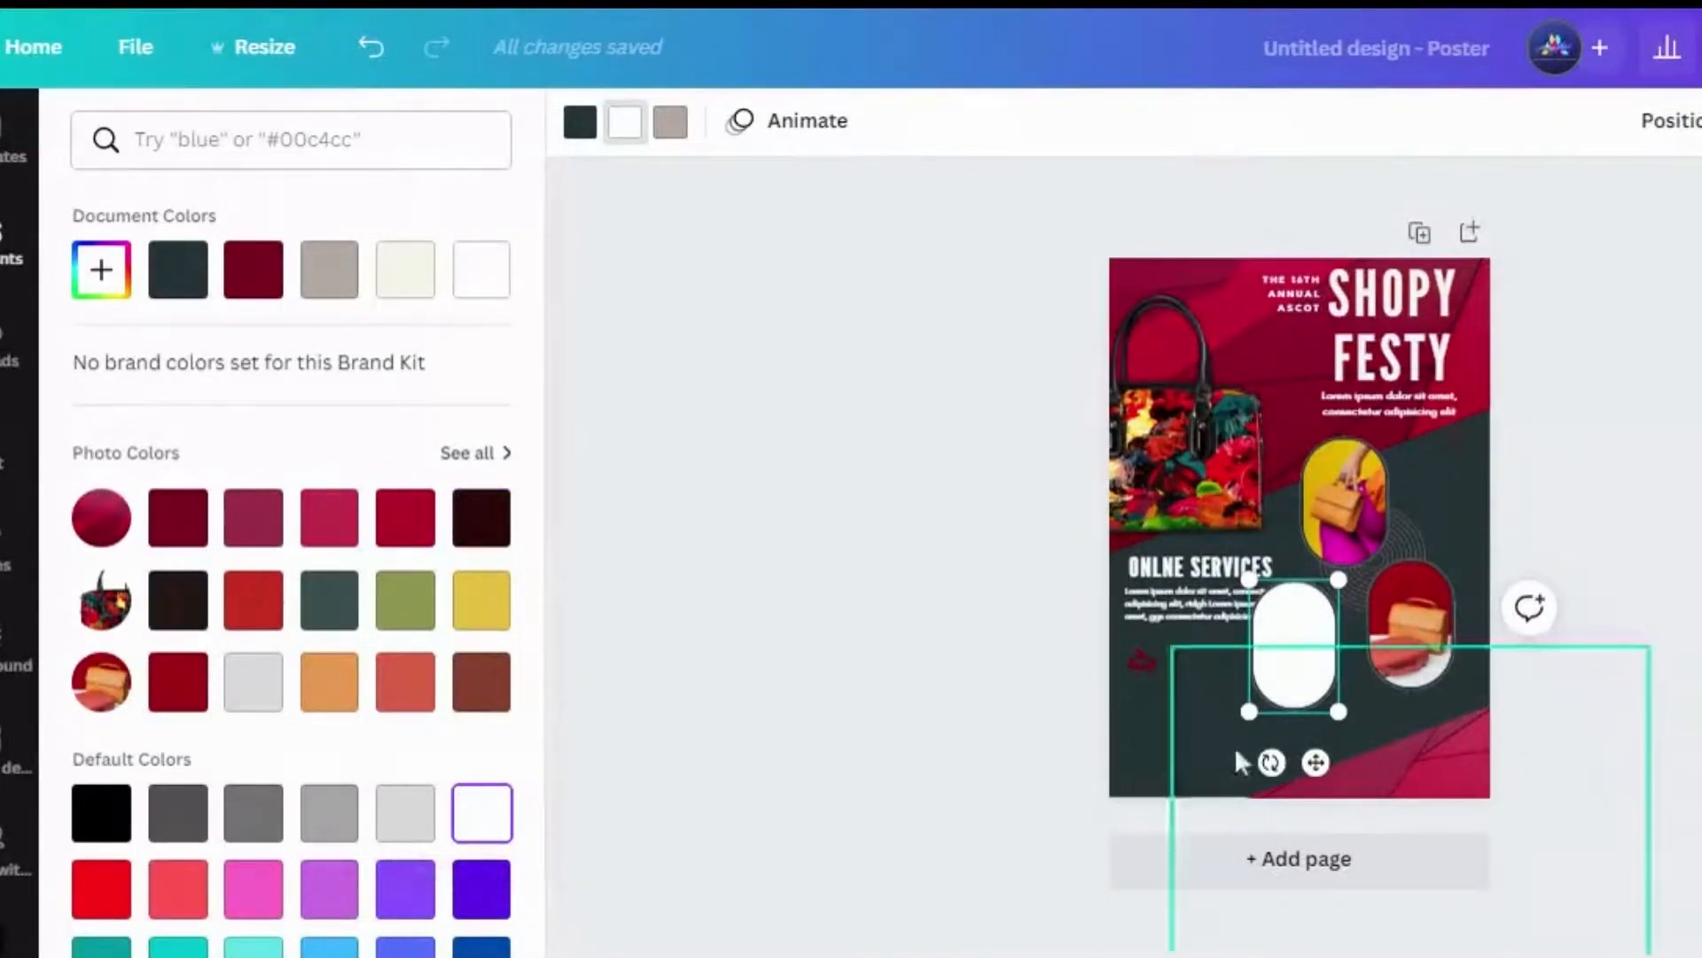
Shrink the white rounded shape to icon size, place it over the carton icon and send it backward behind the icon.
left_click_drag(1338, 711, 1163, 734)
left_click(1669, 121)
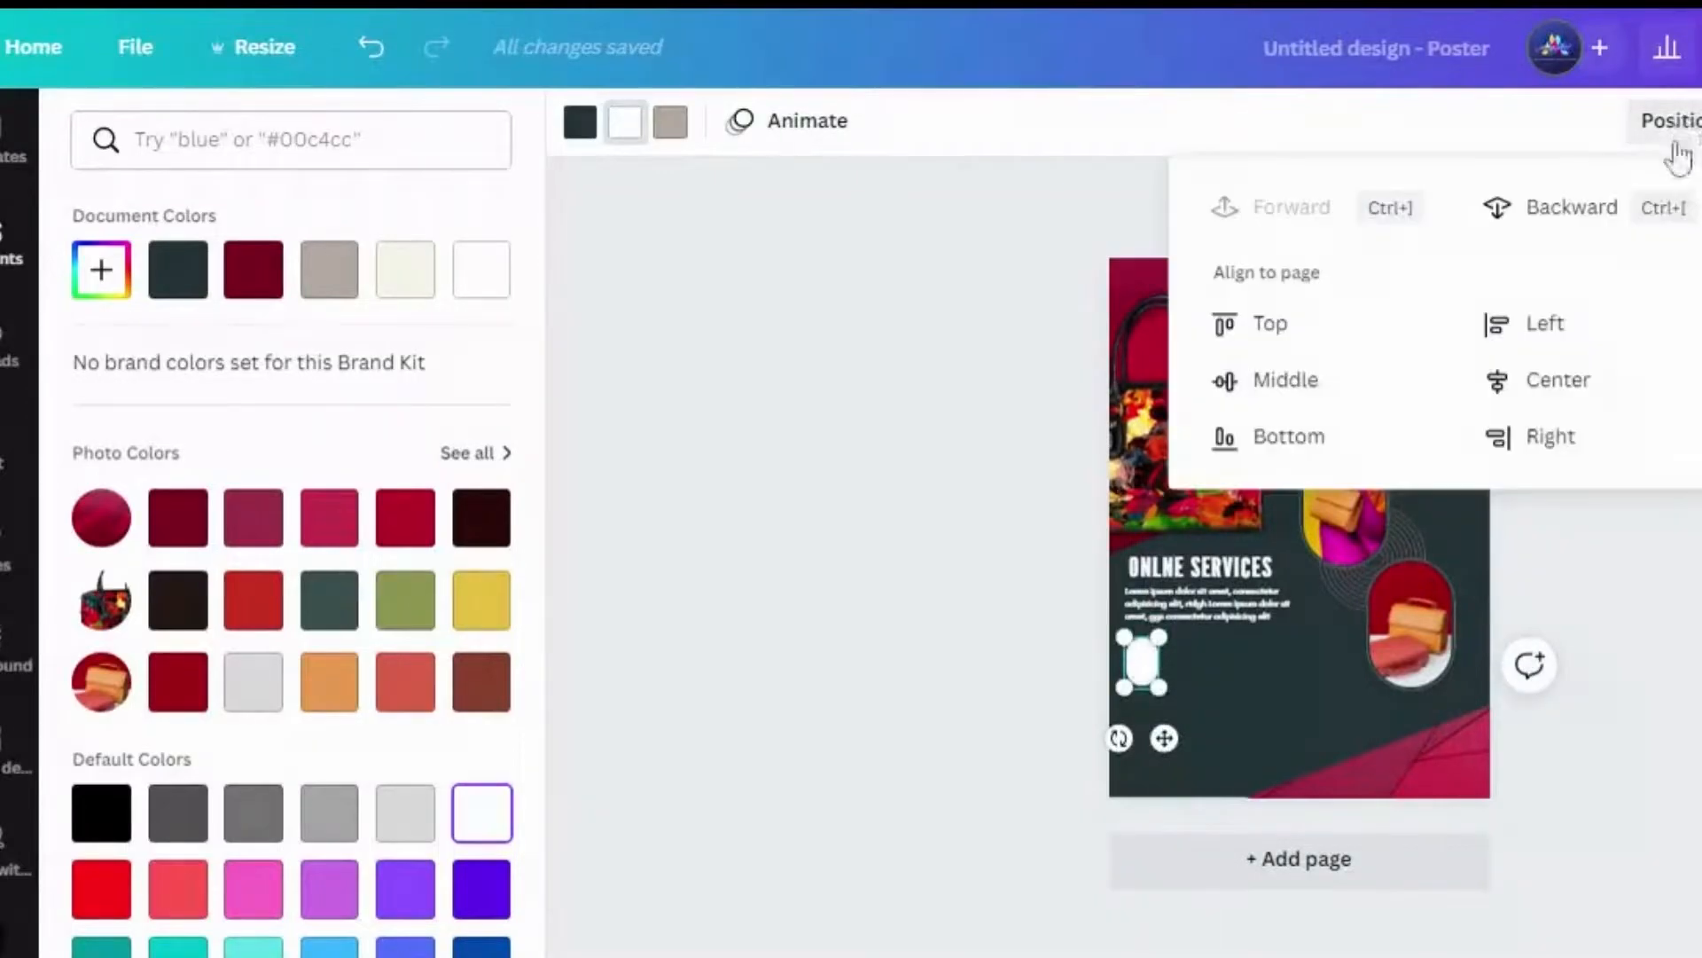
left_click(1554, 233)
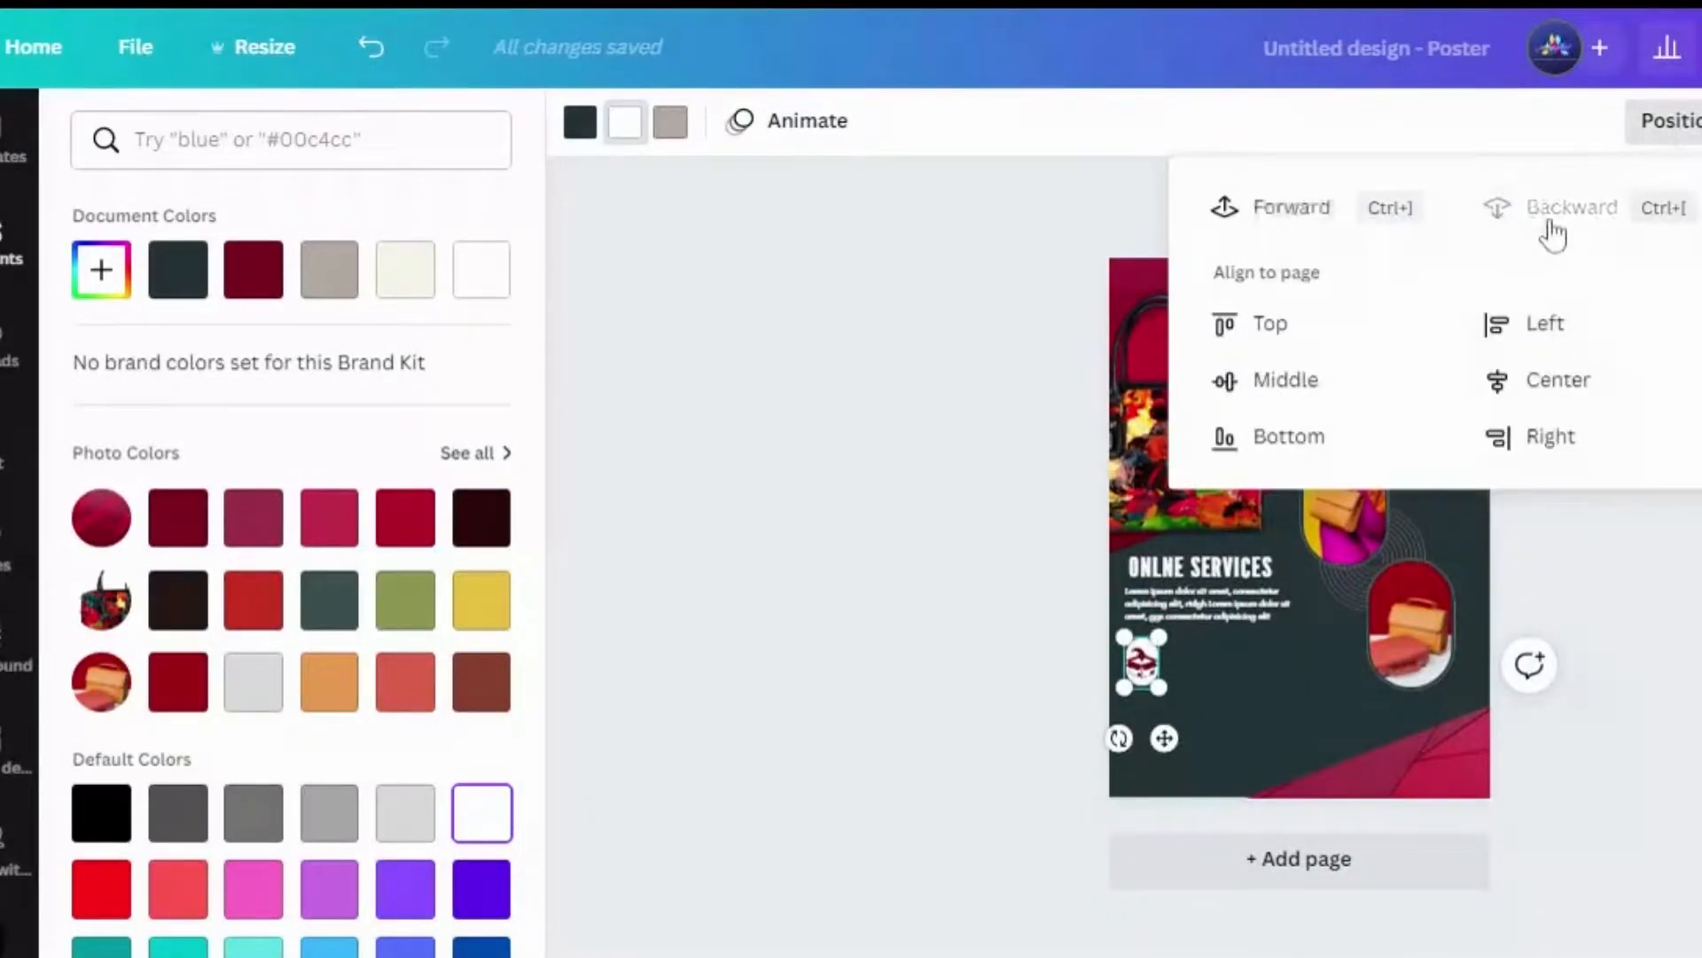
key("Escape")
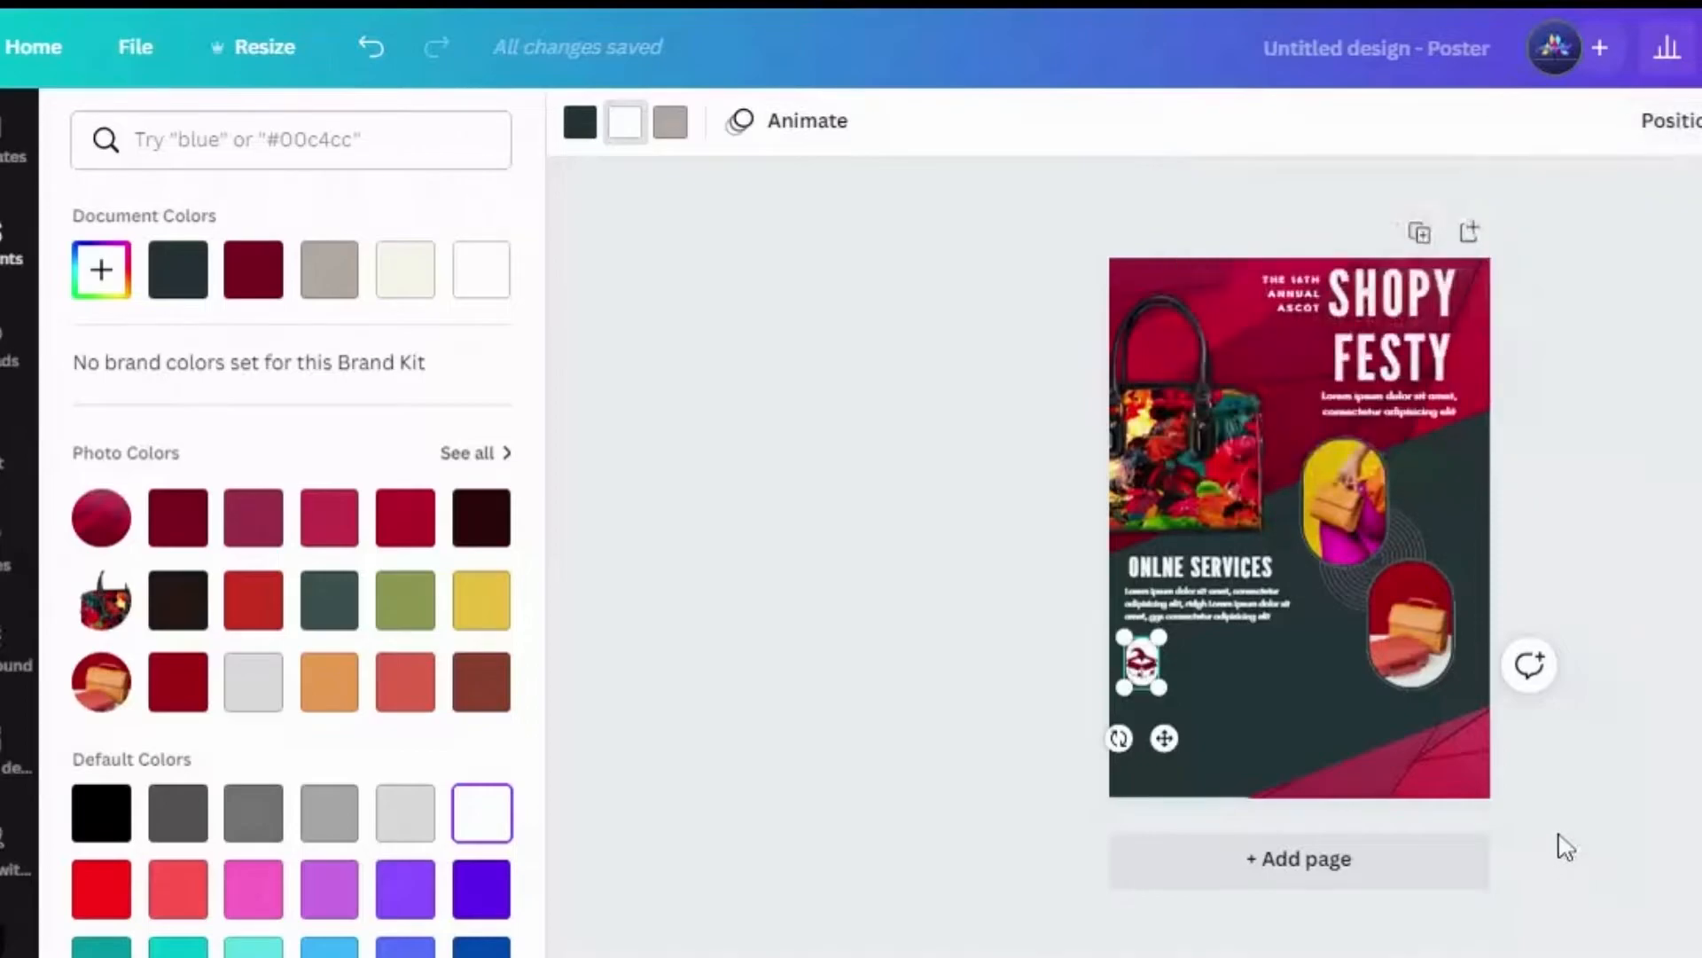
View the element details of the parachute carton icon and the cart carton icon in the recently used elements.
left_click(1559, 835)
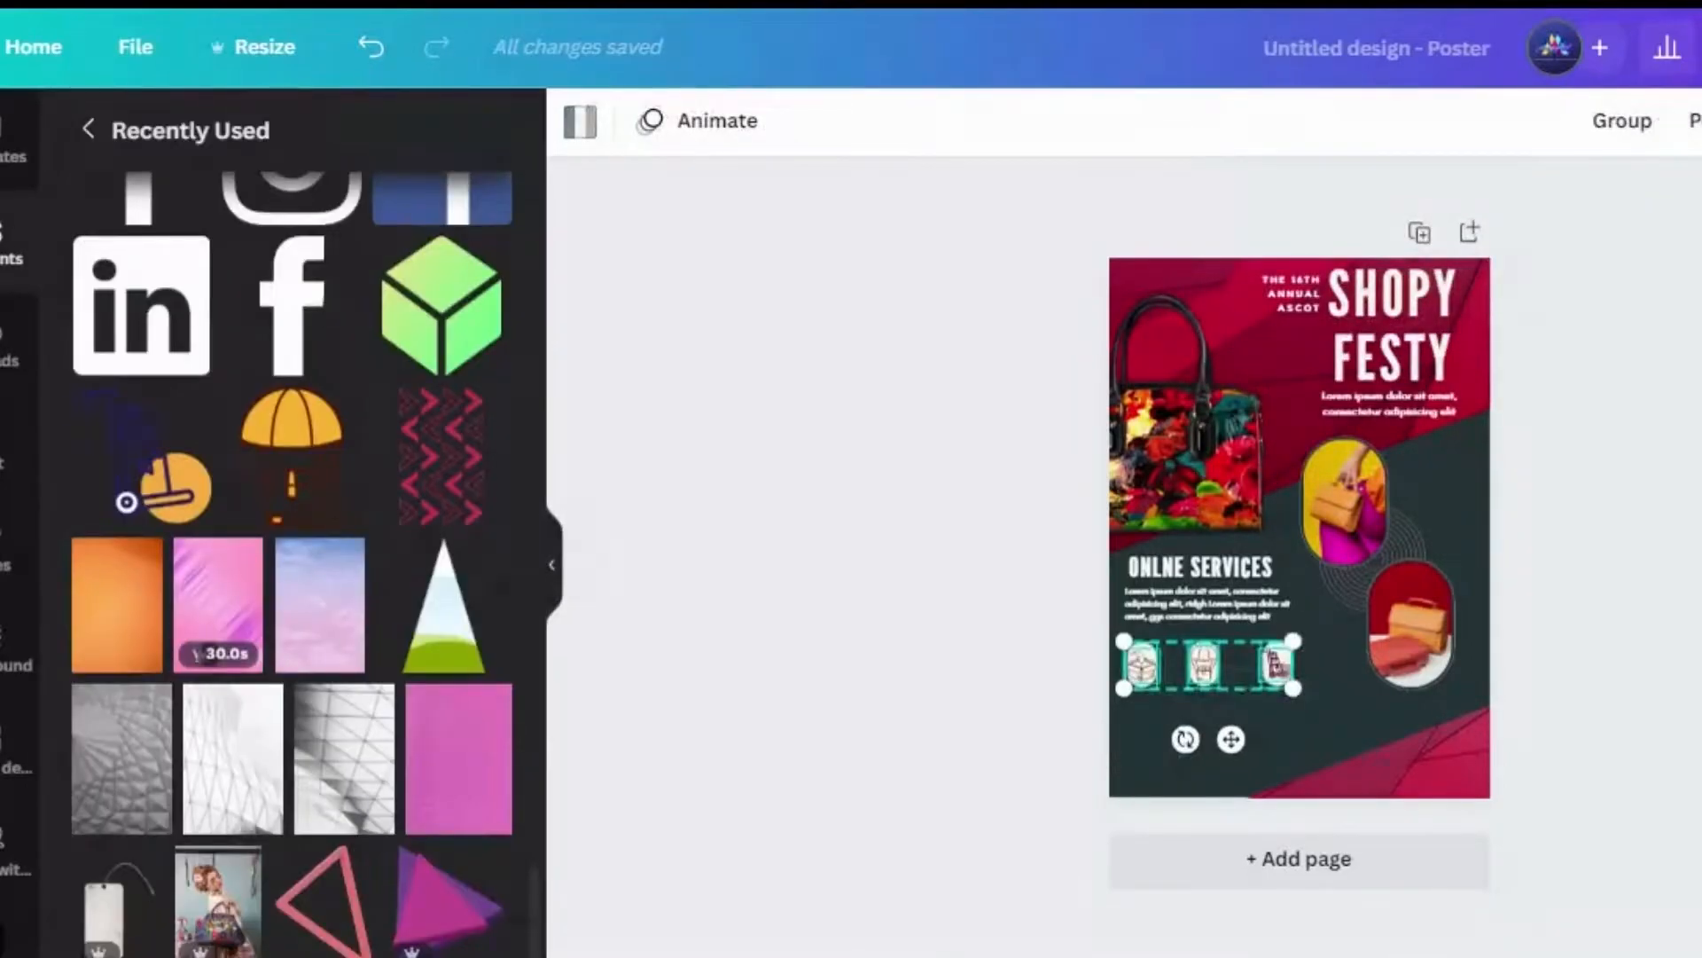
left_click(344, 413)
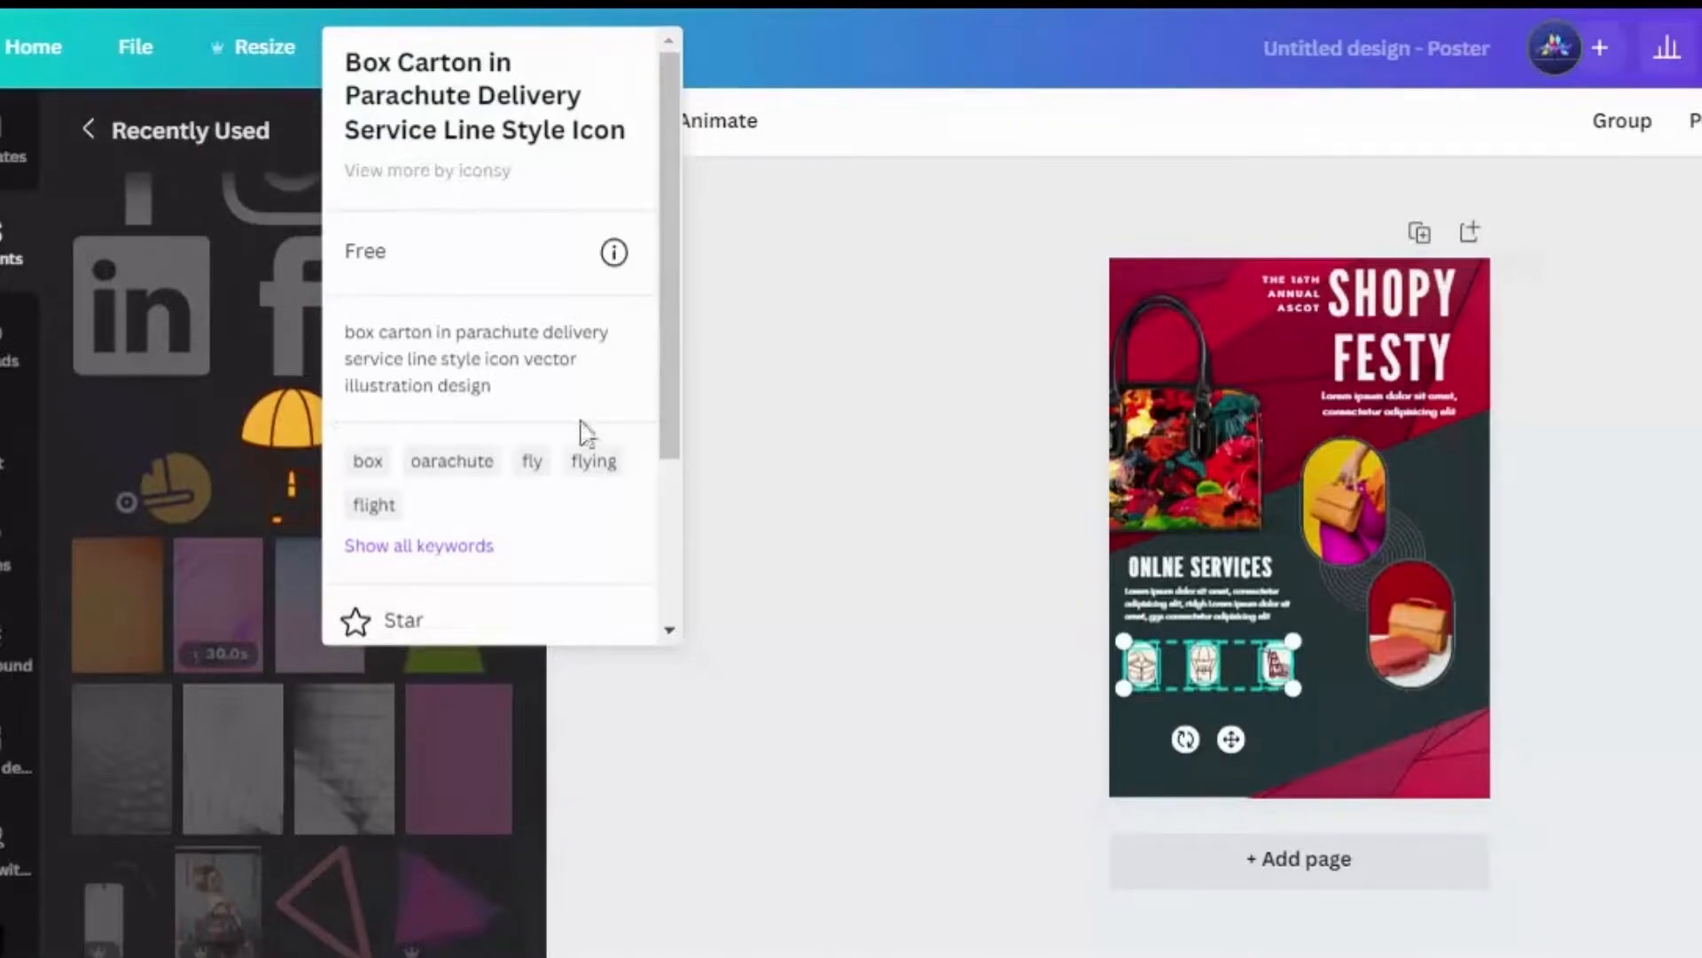
left_click(887, 430)
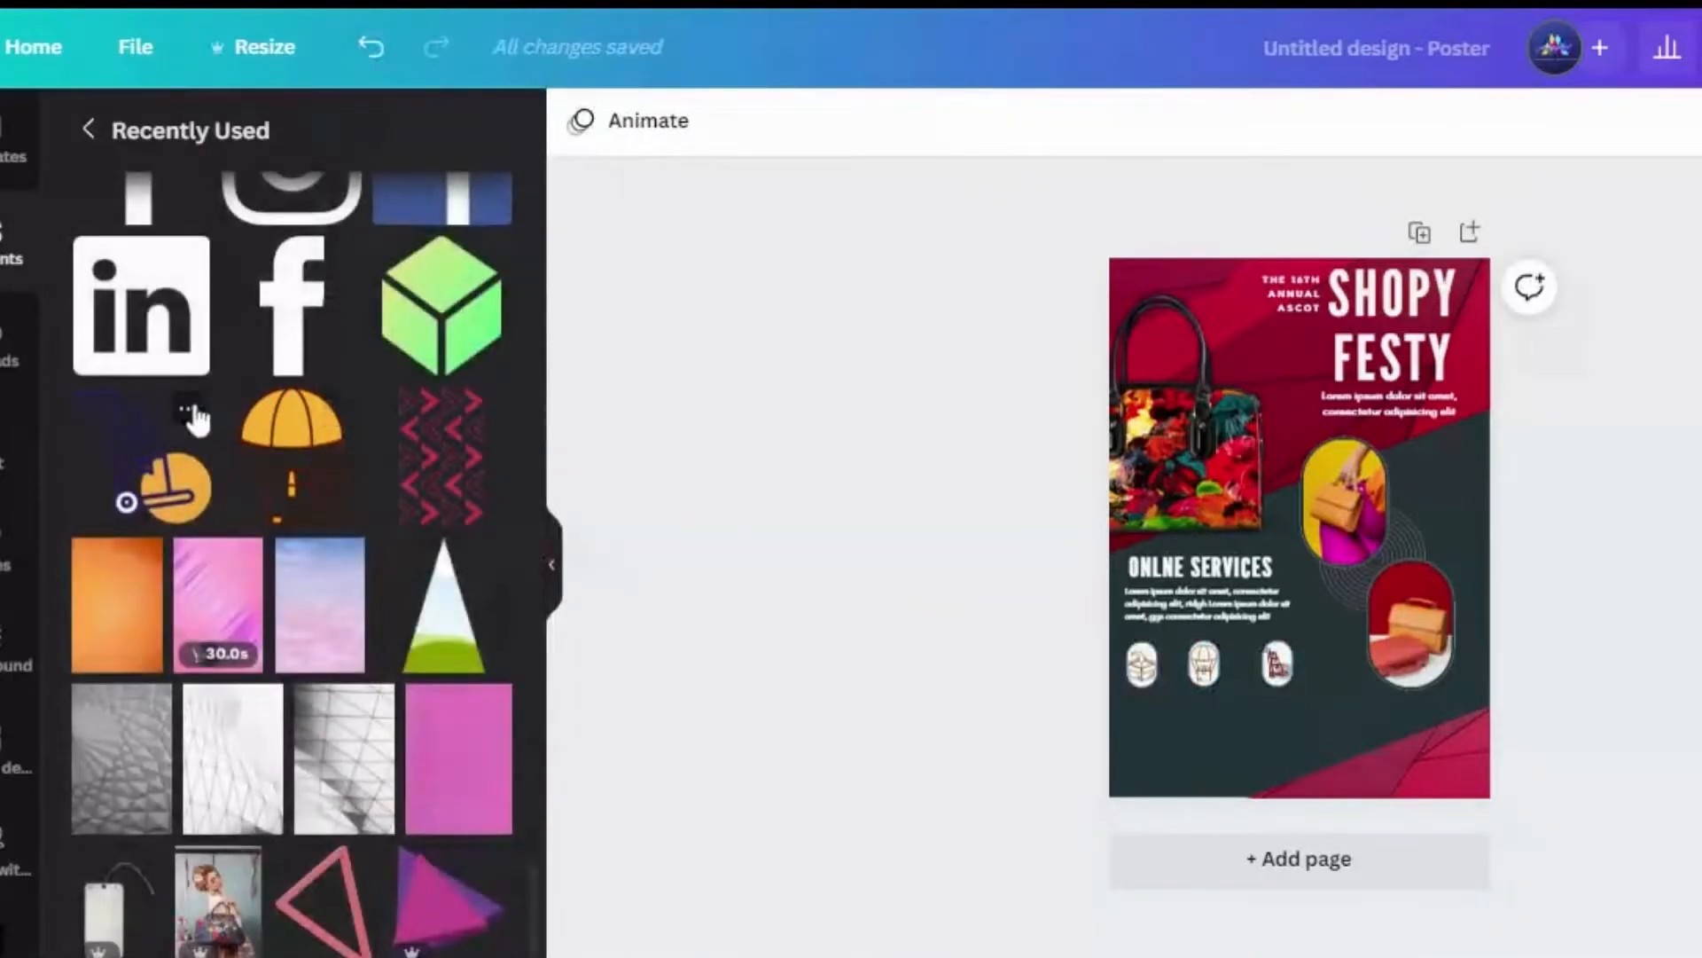
left_click(188, 411)
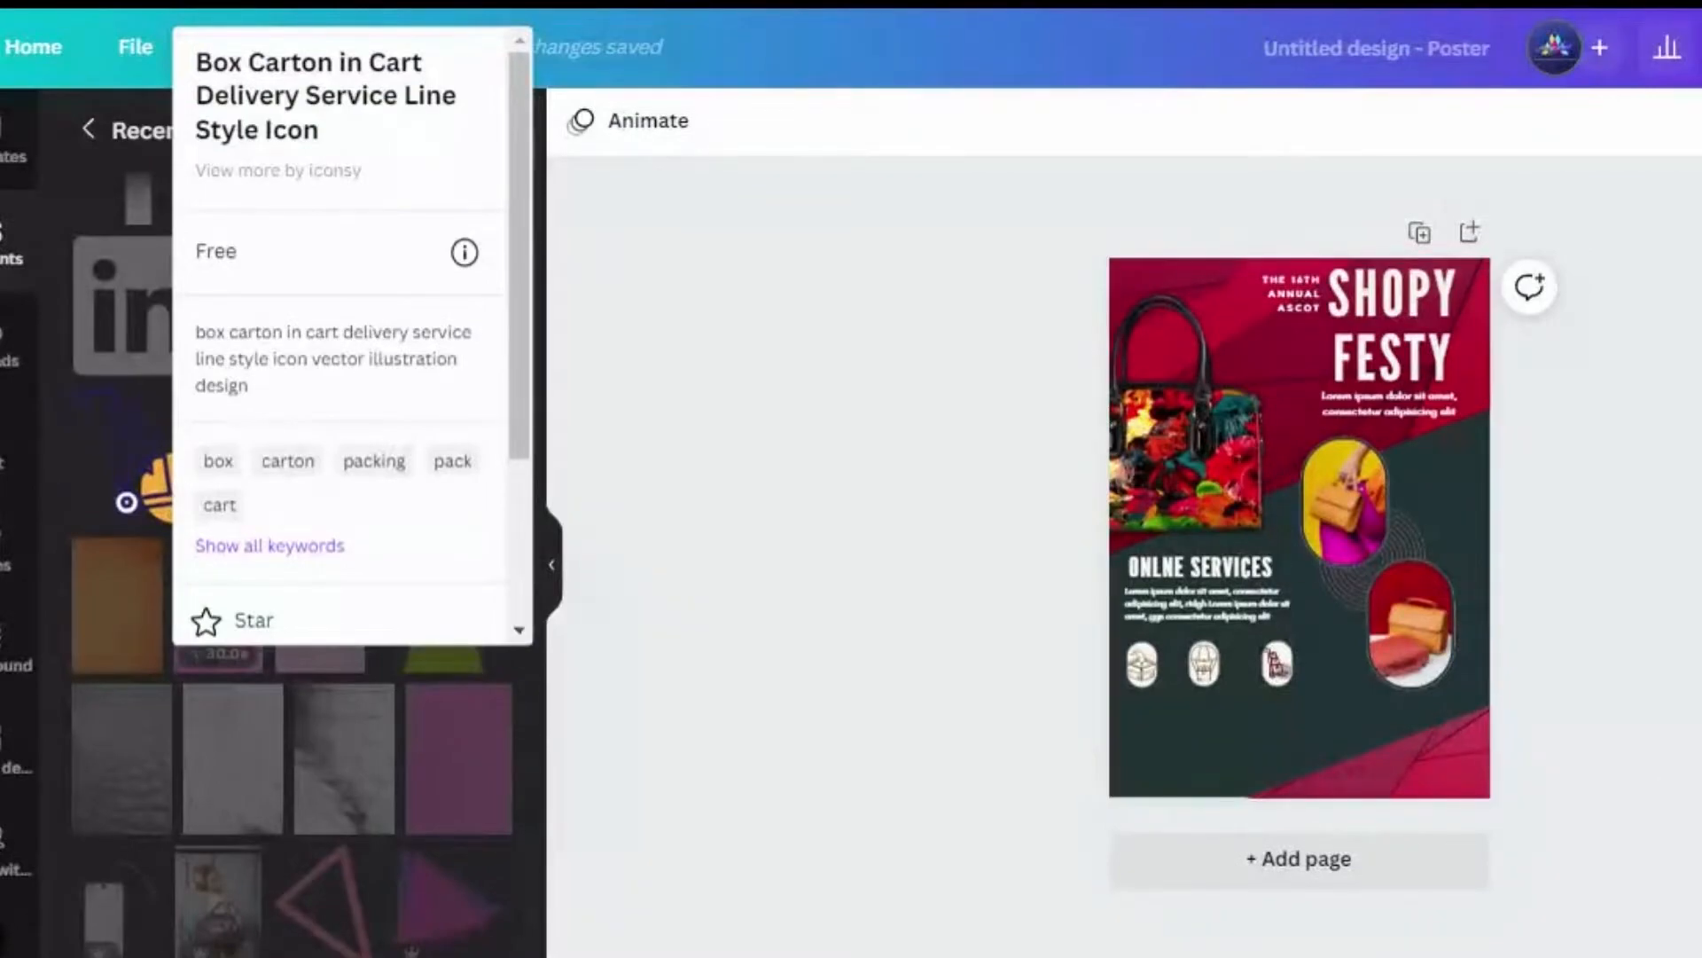
key("Escape")
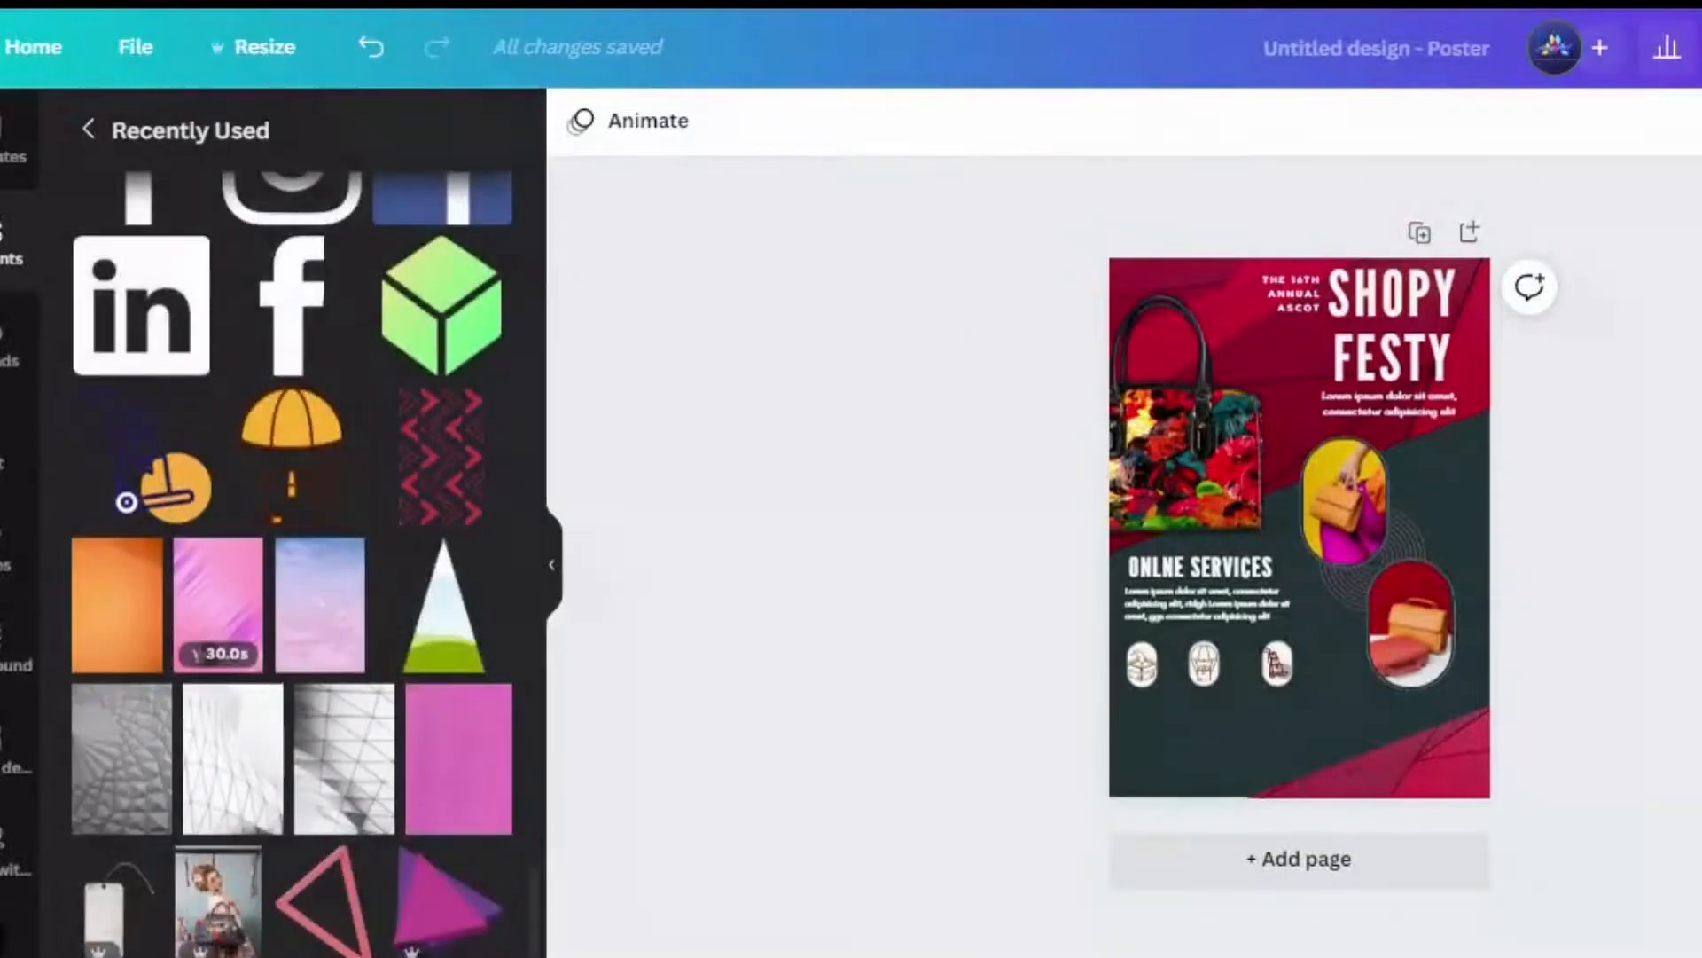
Add a straight line to the poster and set its style to dotted.
key("l")
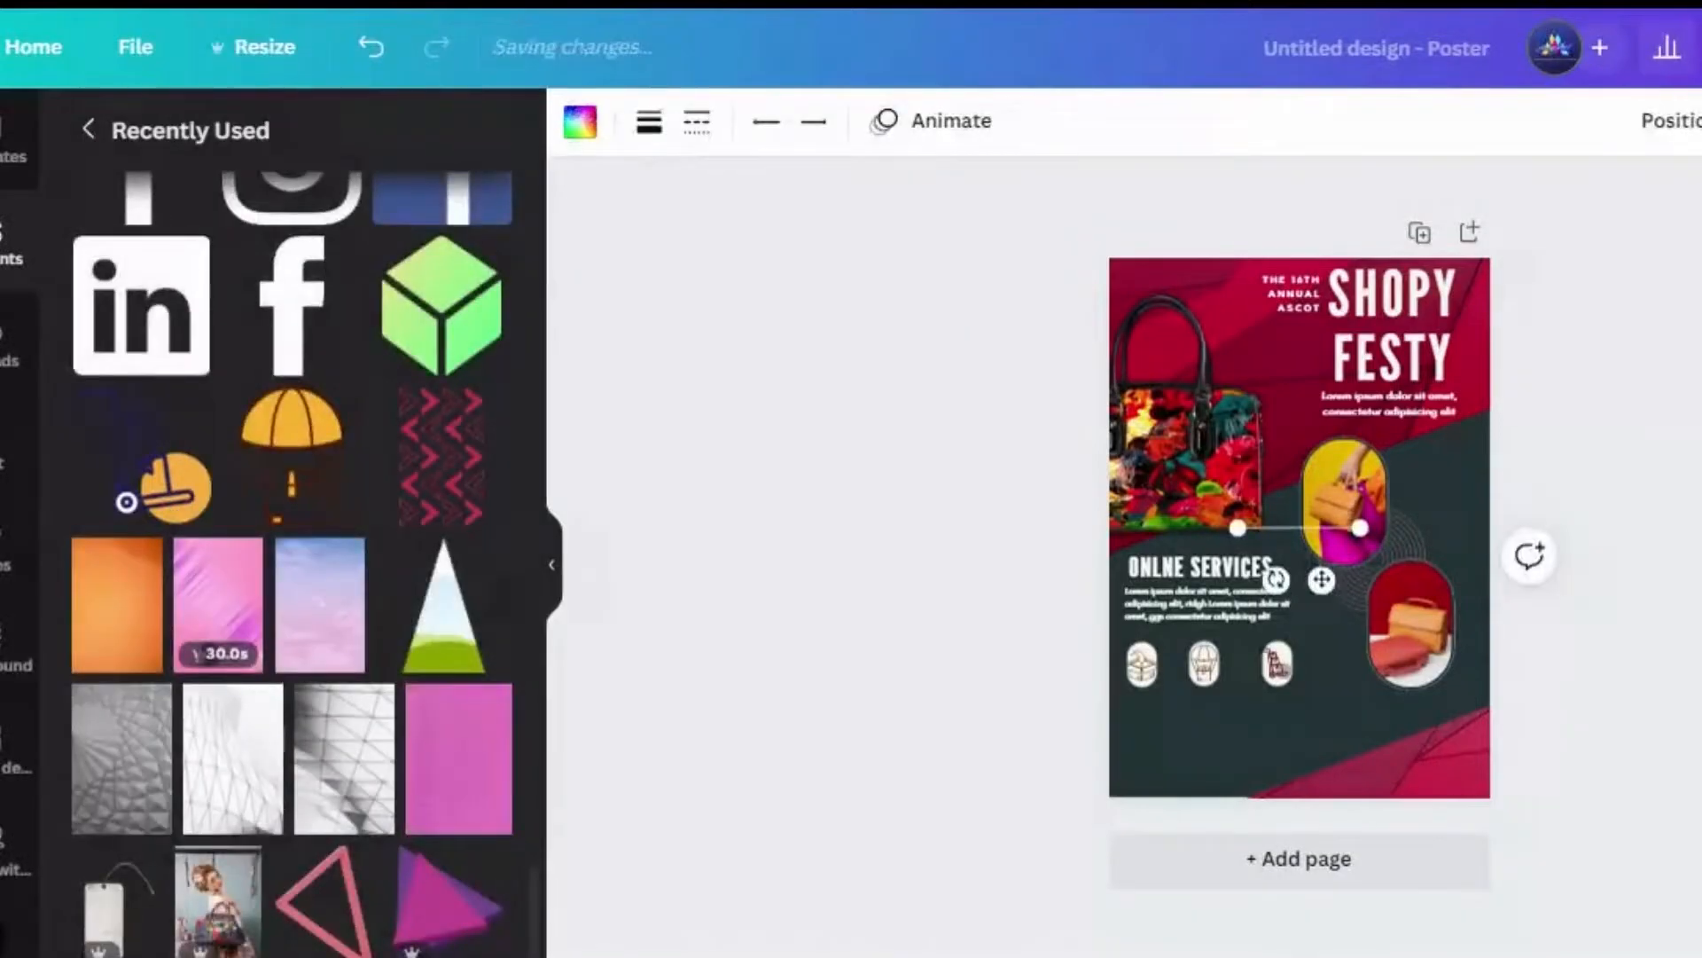
left_click(701, 131)
left_click(798, 401)
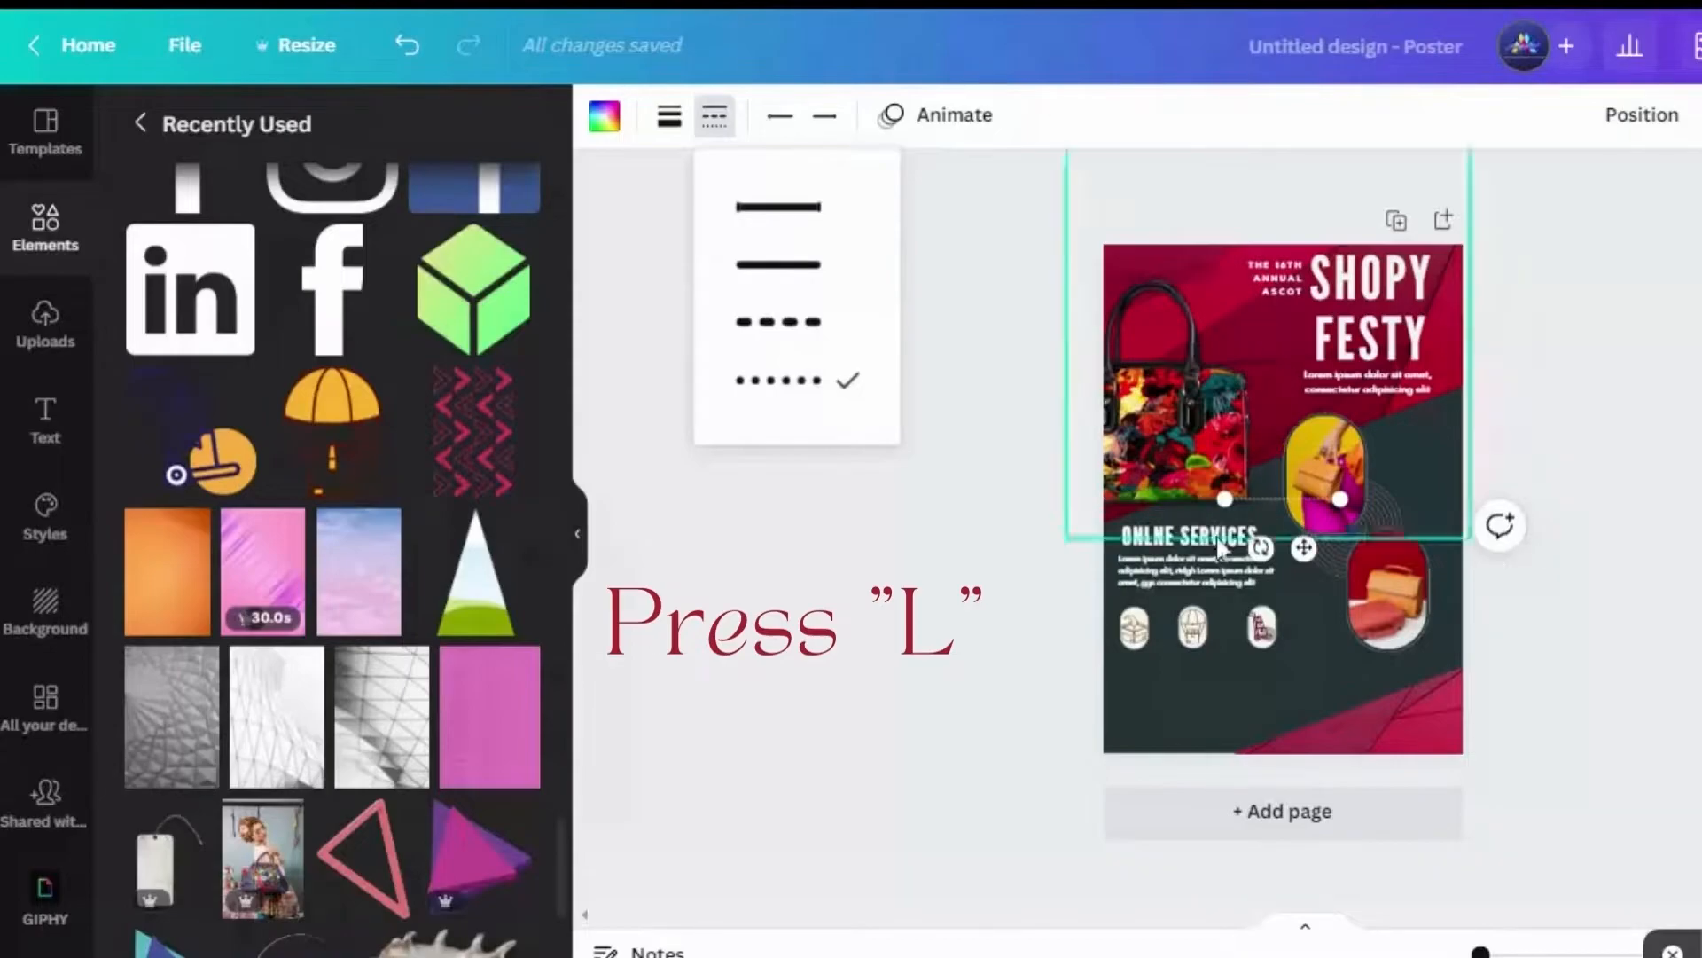
key("Escape")
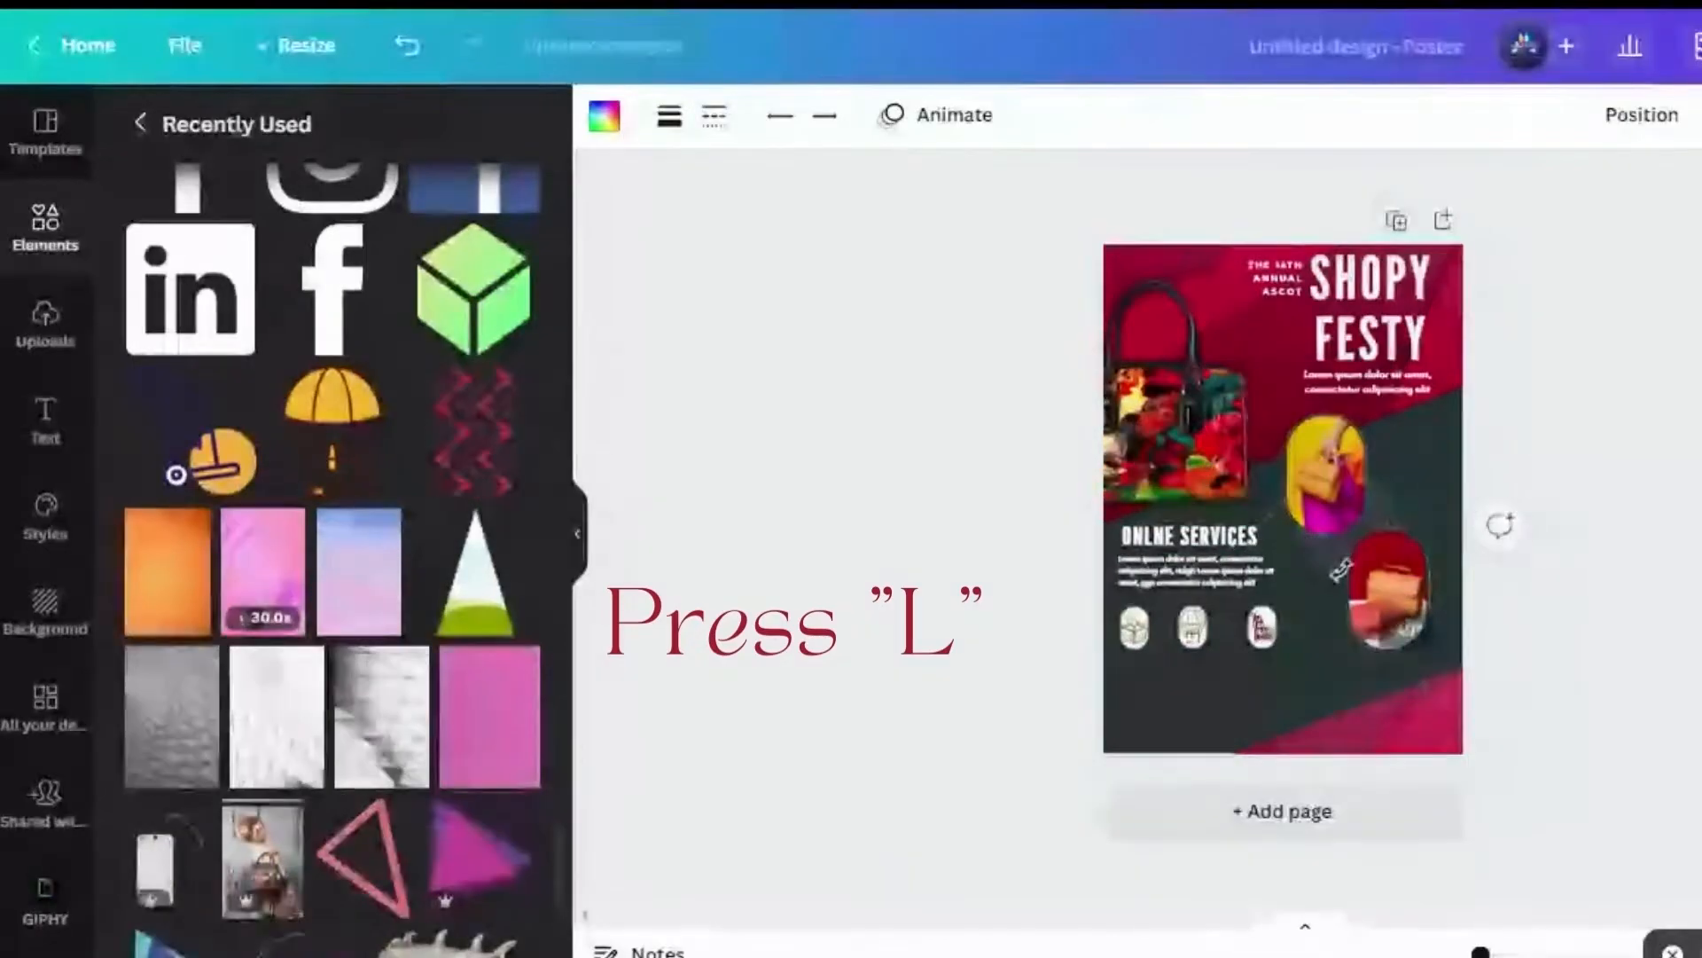
Turn the dotted line vertical, place it between the first two service icons, and shorten it from its lower end.
left_click_drag(1341, 571, 1358, 512)
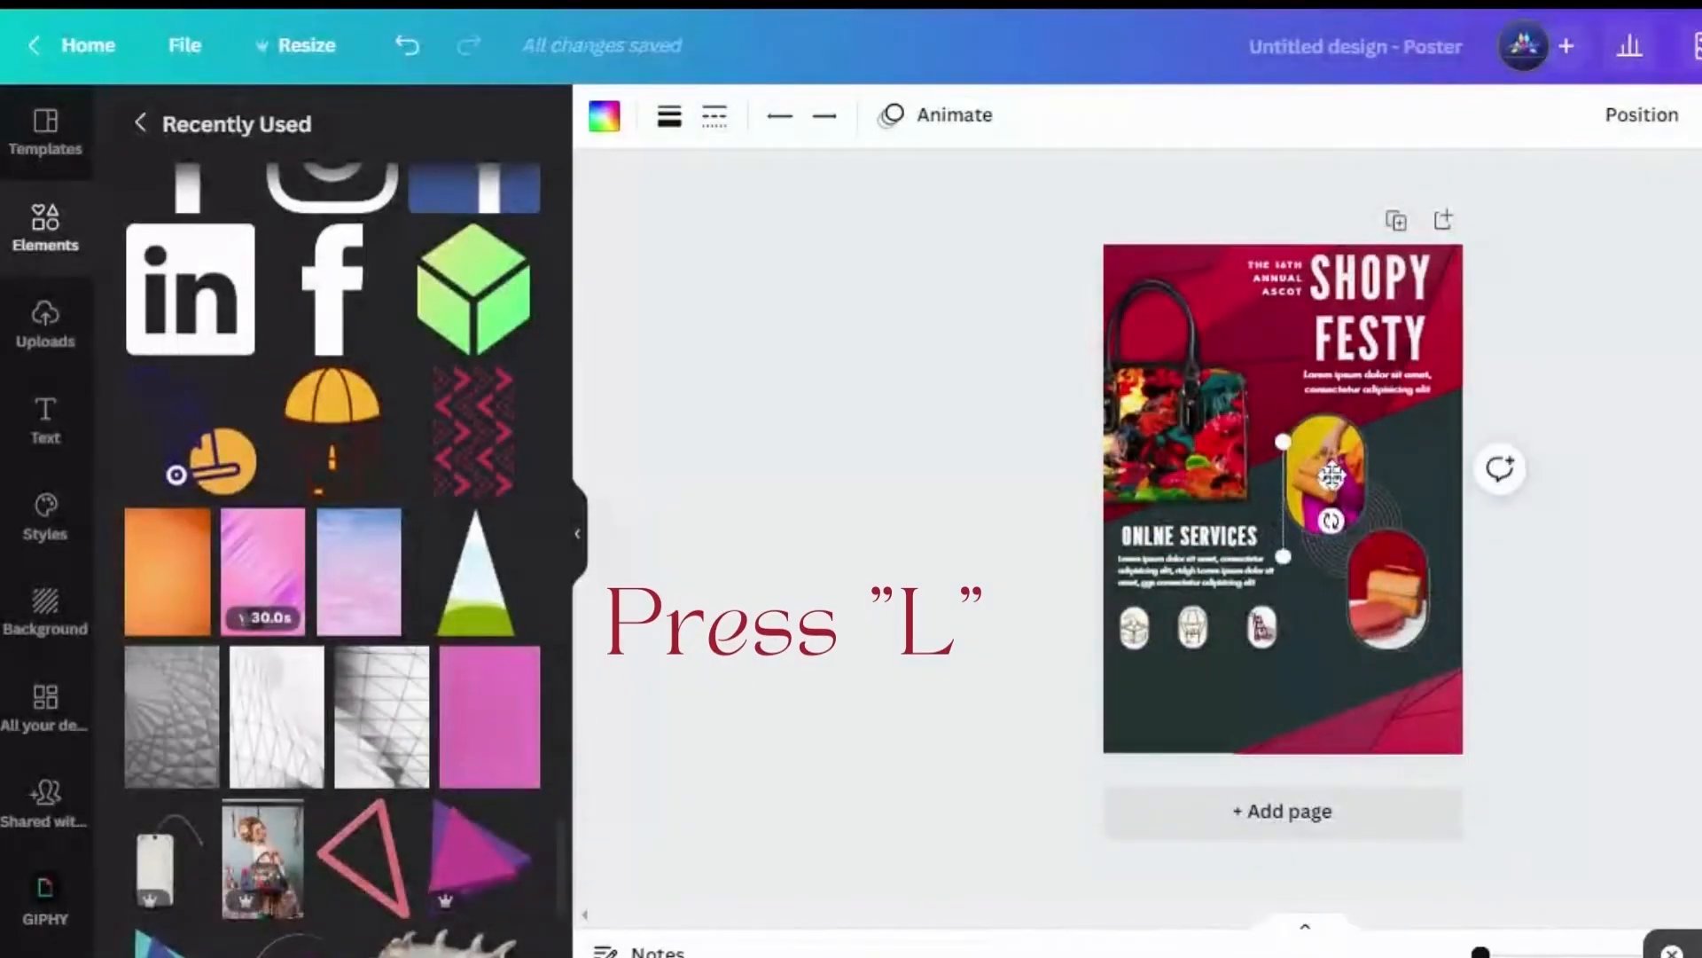
mouse_move(1205, 673)
left_mouse_down()
mouse_move(1223, 673)
mouse_move(1210, 669)
left_mouse_up()
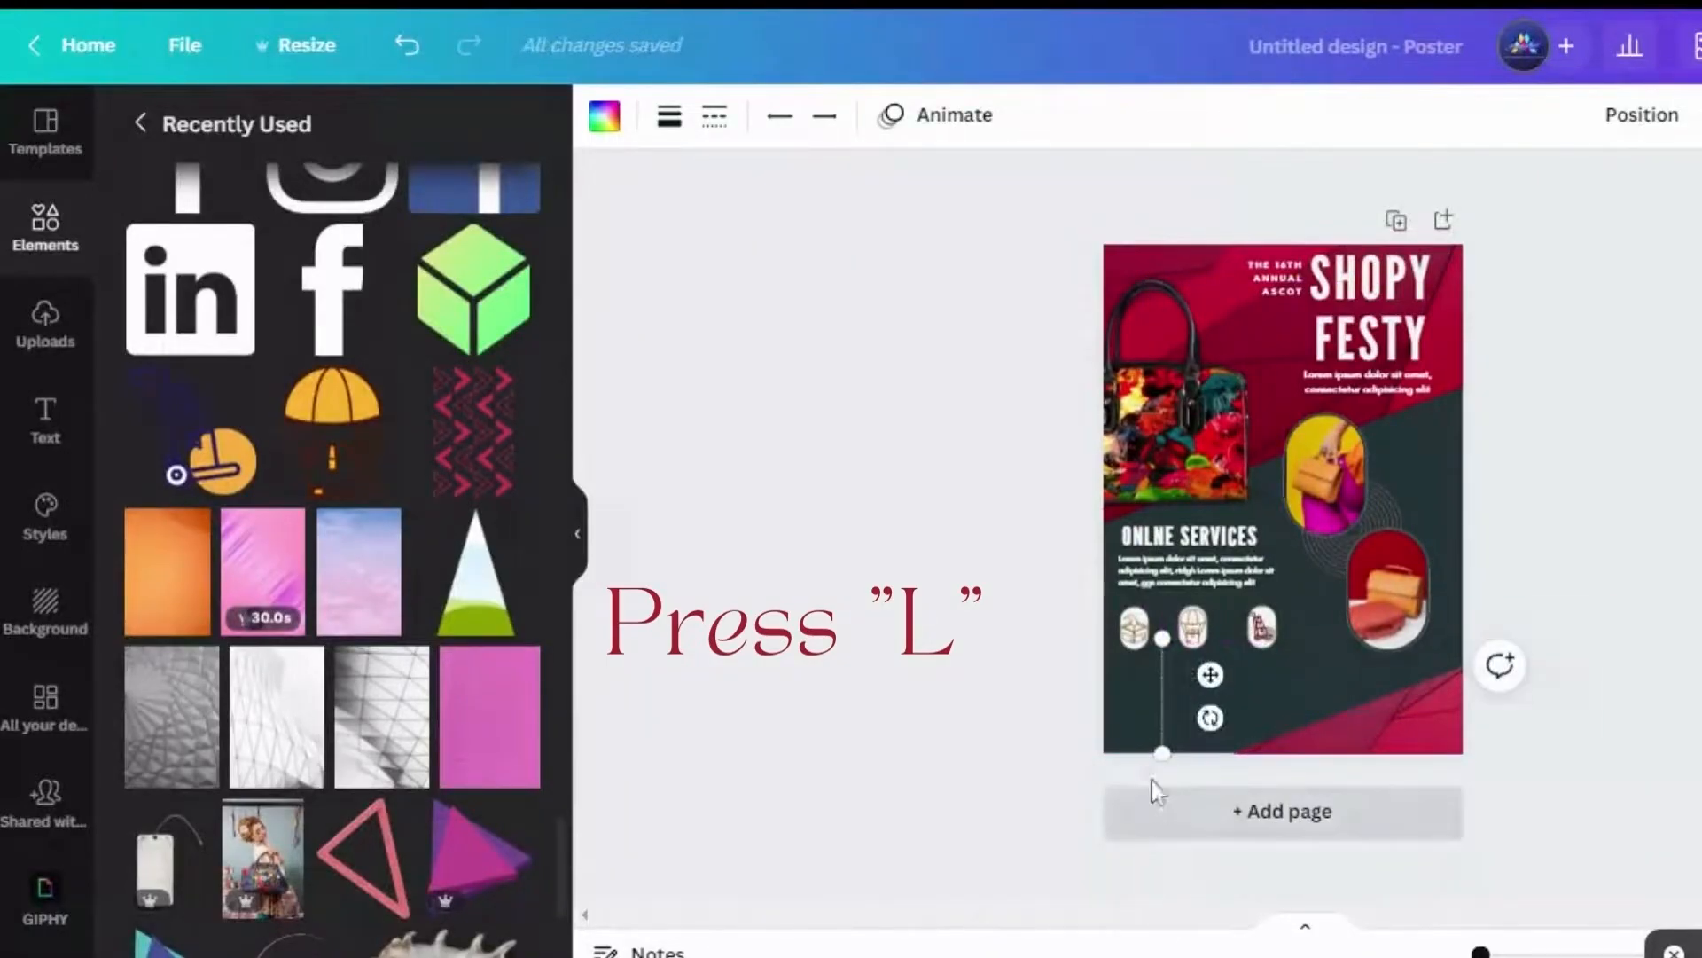
left_click_drag(1162, 753, 1162, 695)
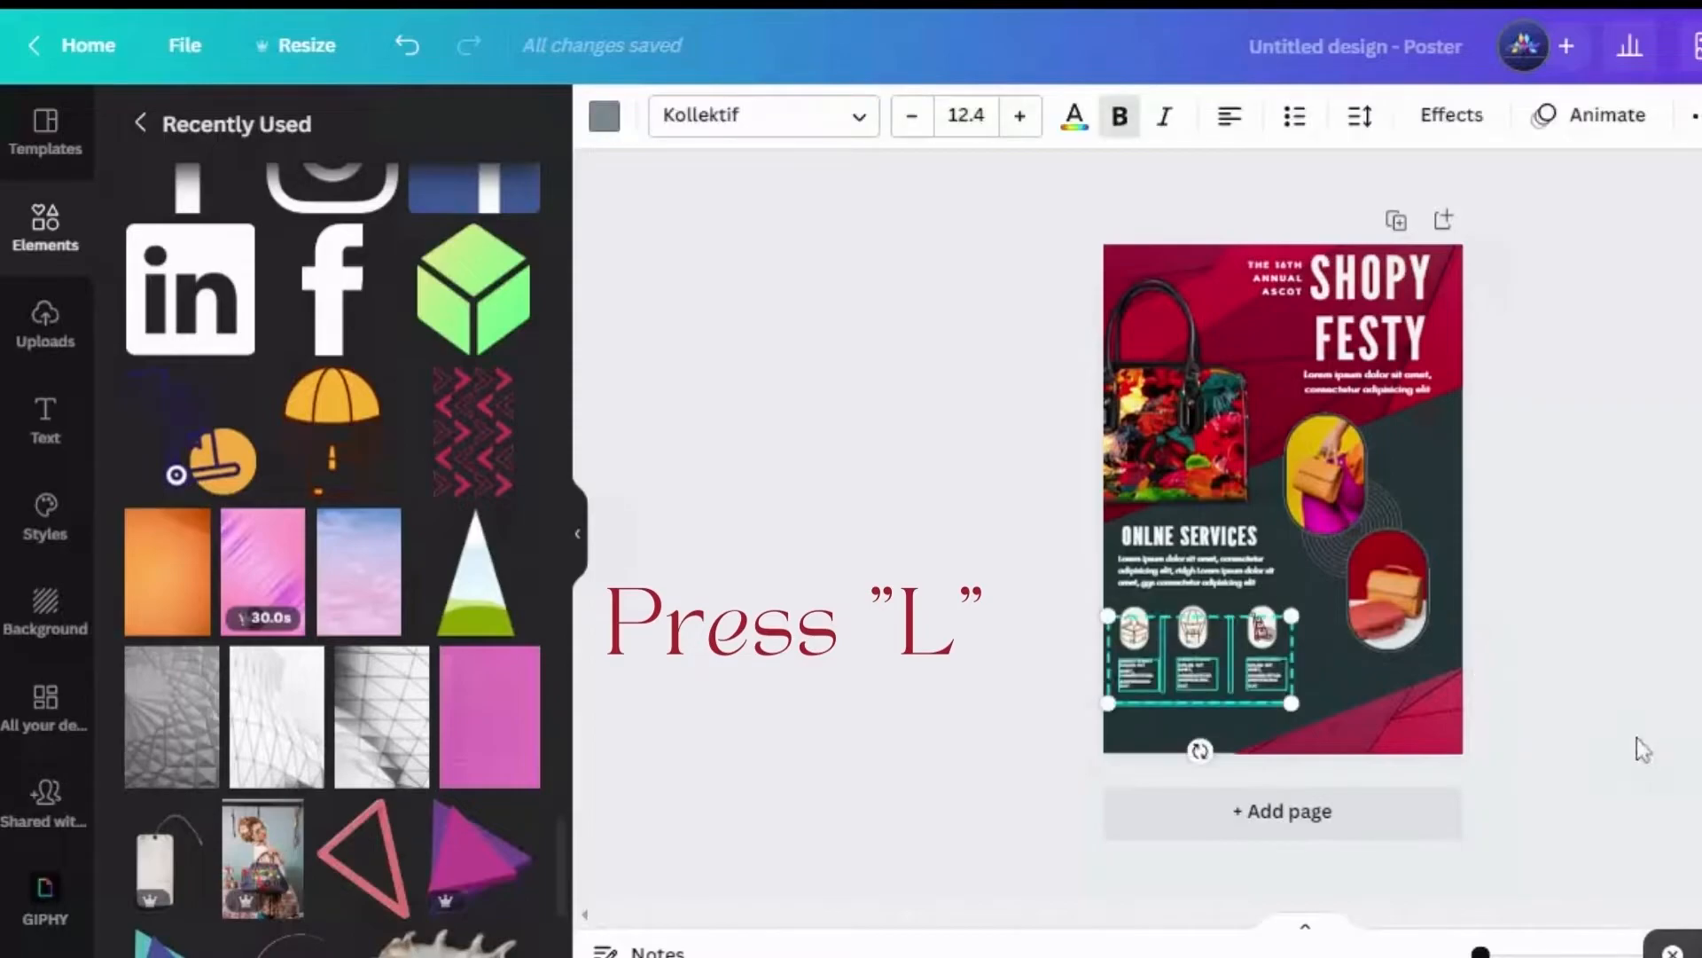
Examine the online services row up close, checking the three icons, their captions and the dotted divider lines.
left_click(1643, 749)
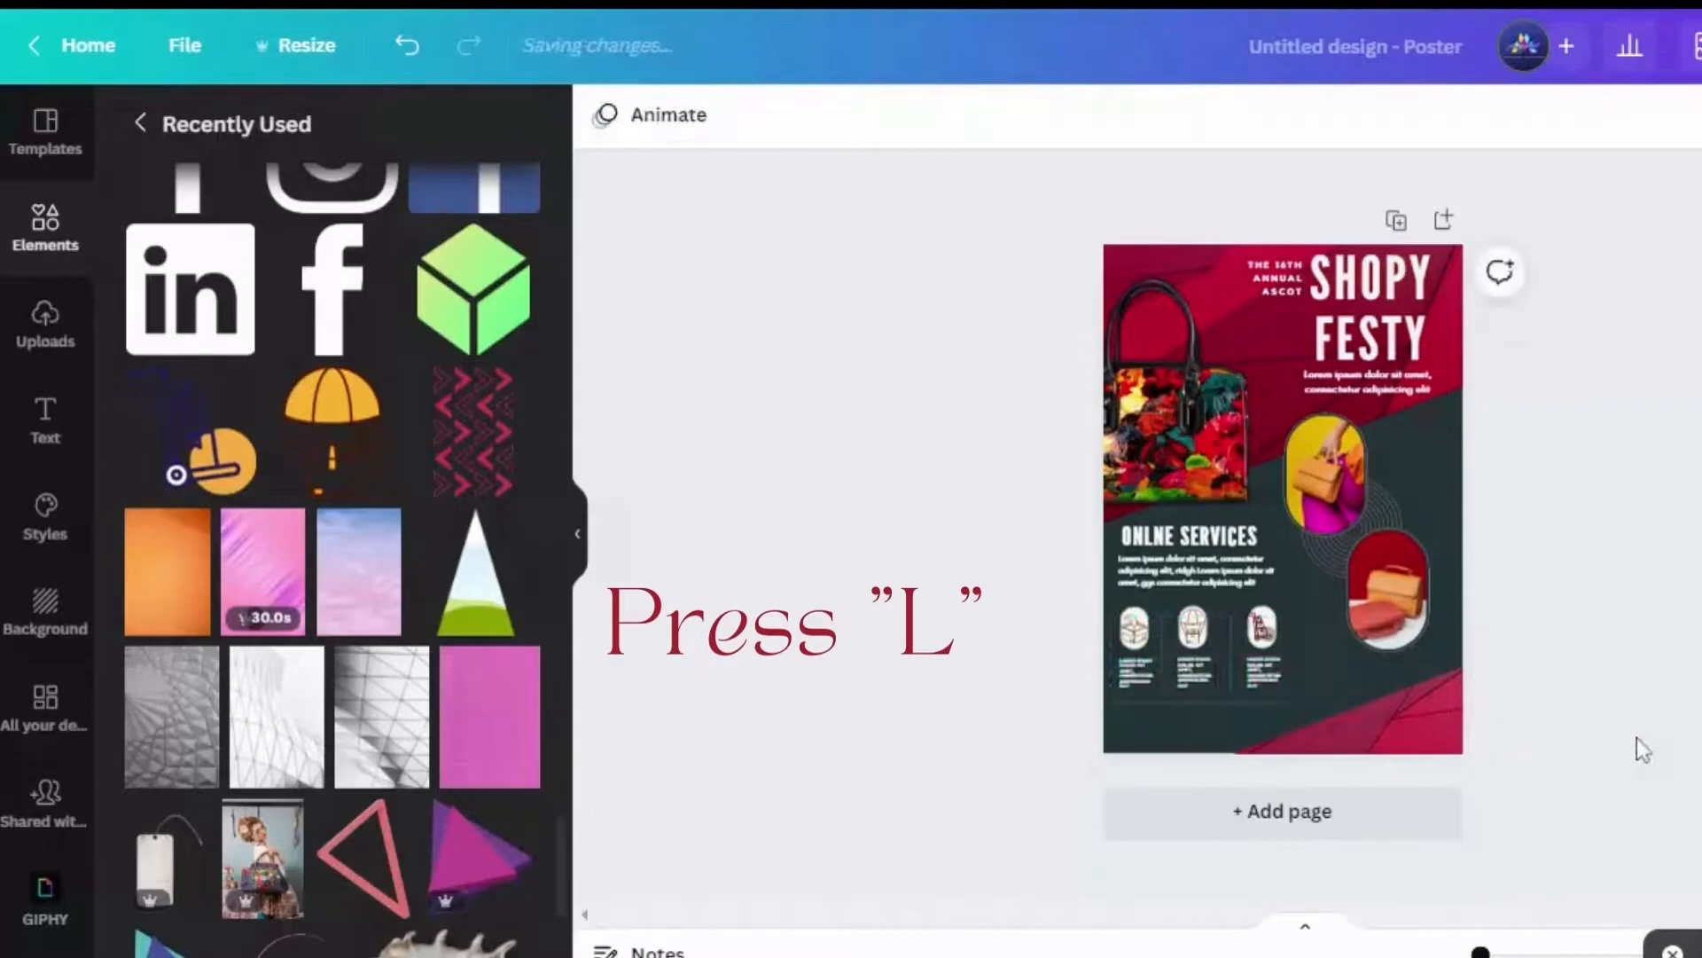
left_click(1263, 682)
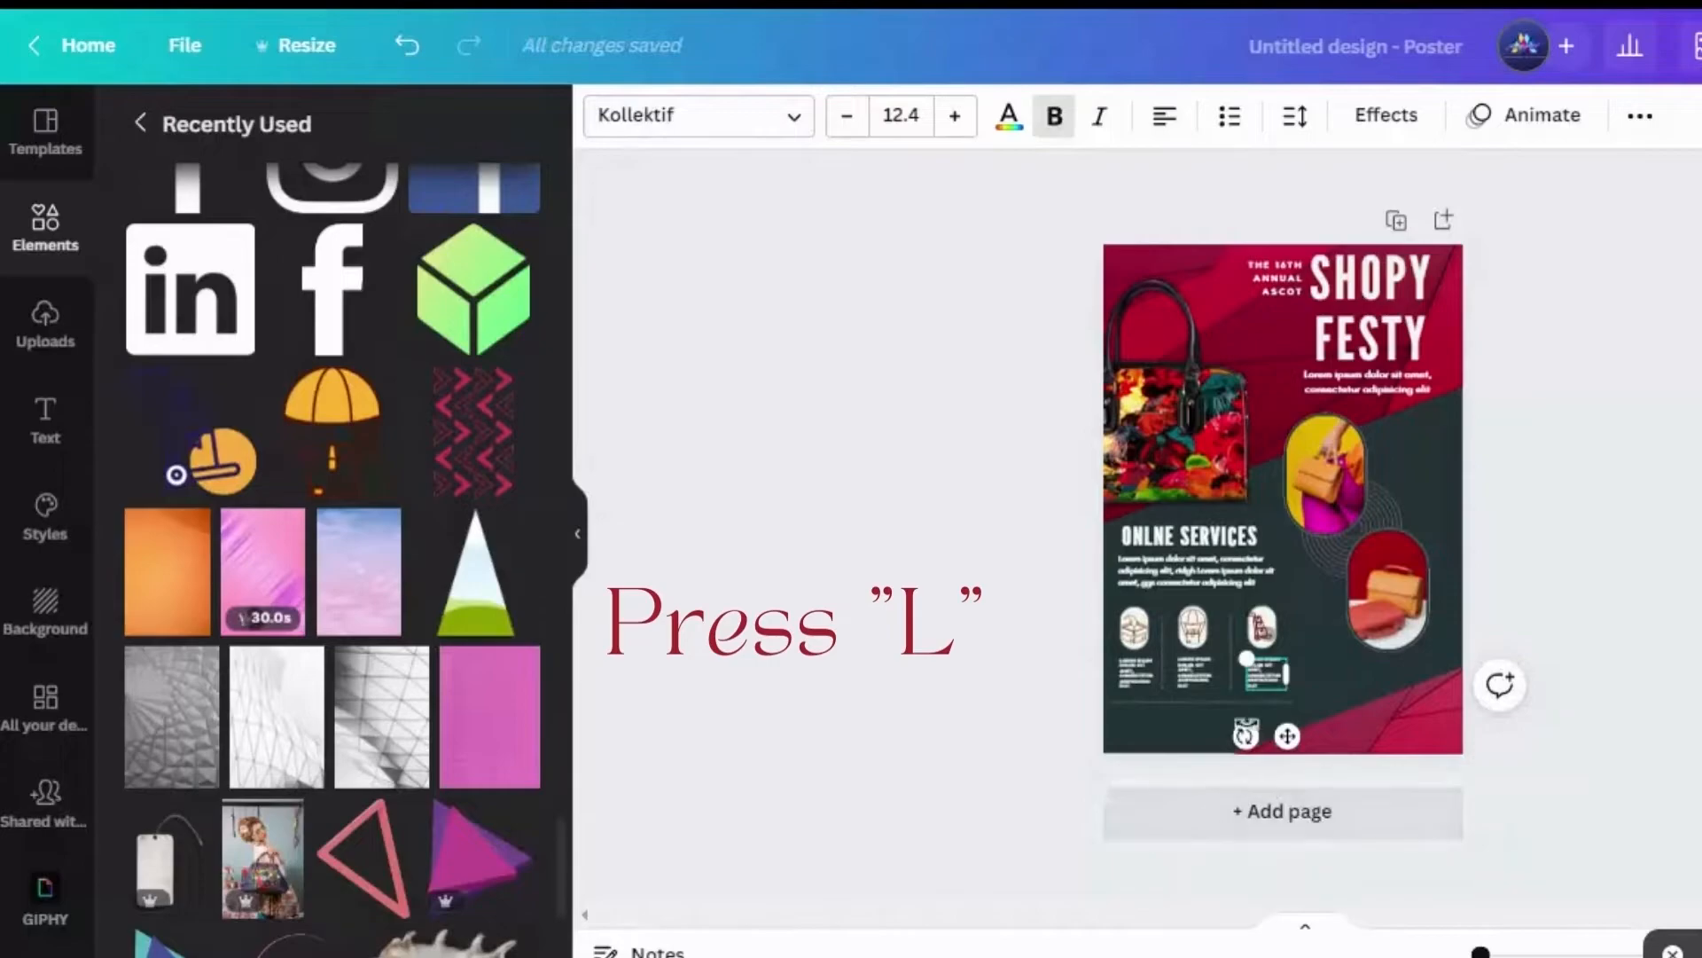
scroll(1252, 789, "up", 5)
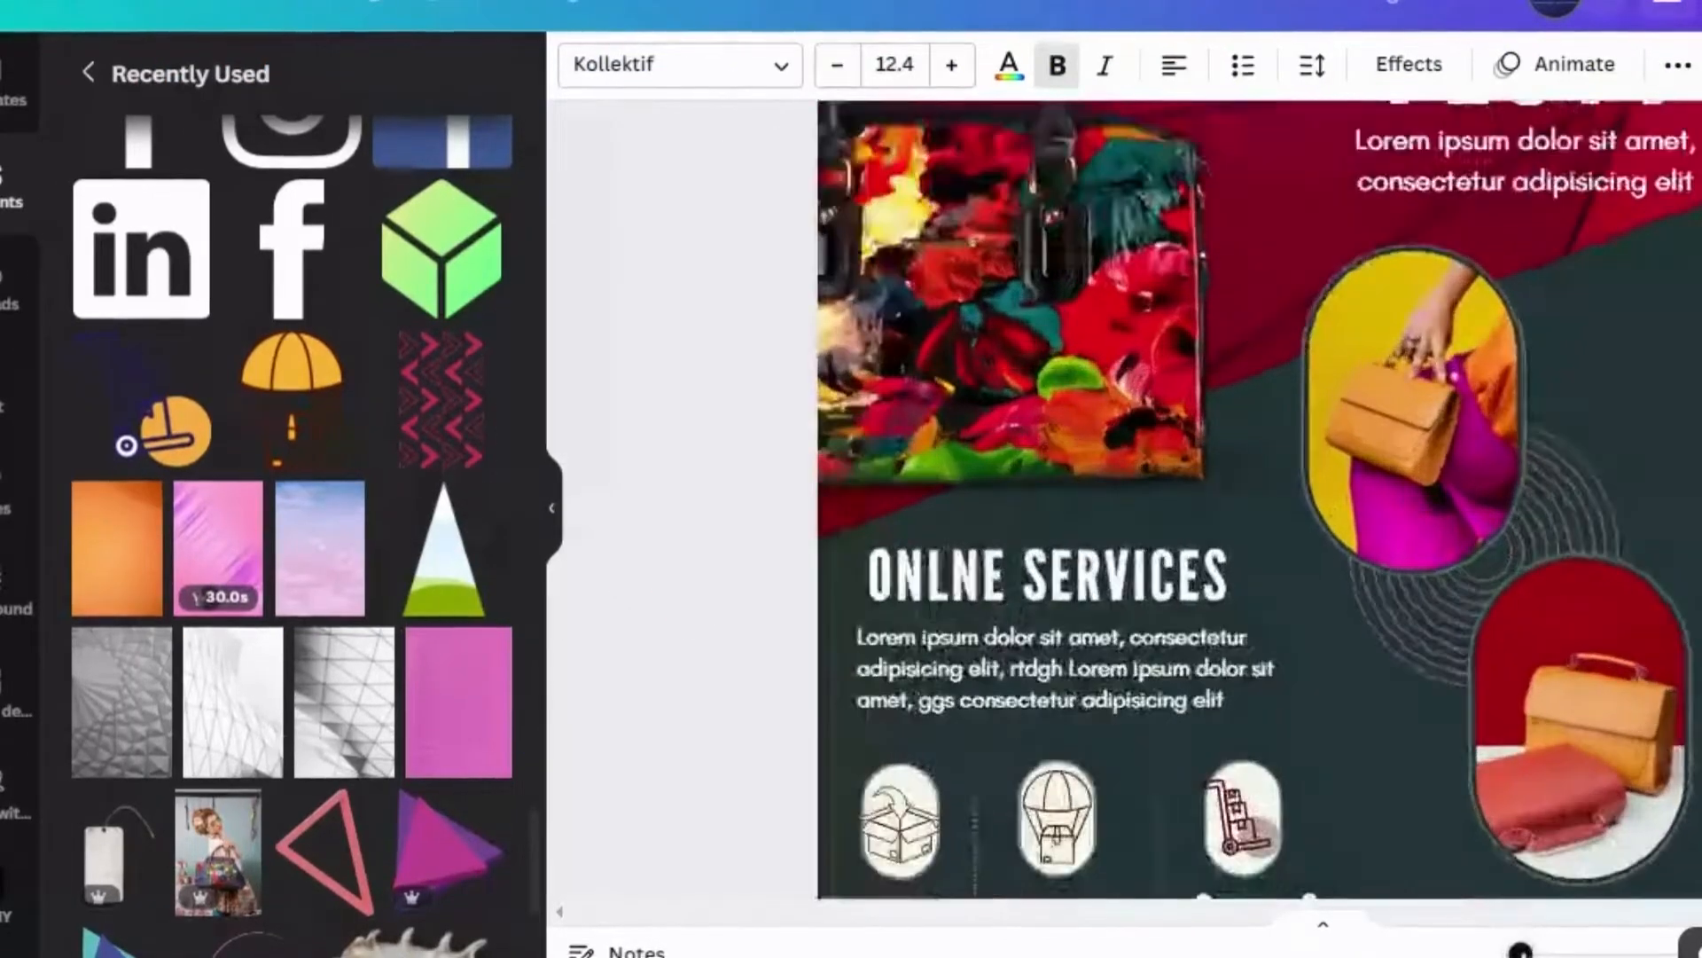
scroll(1252, 789, "down", 2)
scroll(1252, 789, "down", 2)
left_click(1663, 754)
scroll(1303, 470, "up", 5)
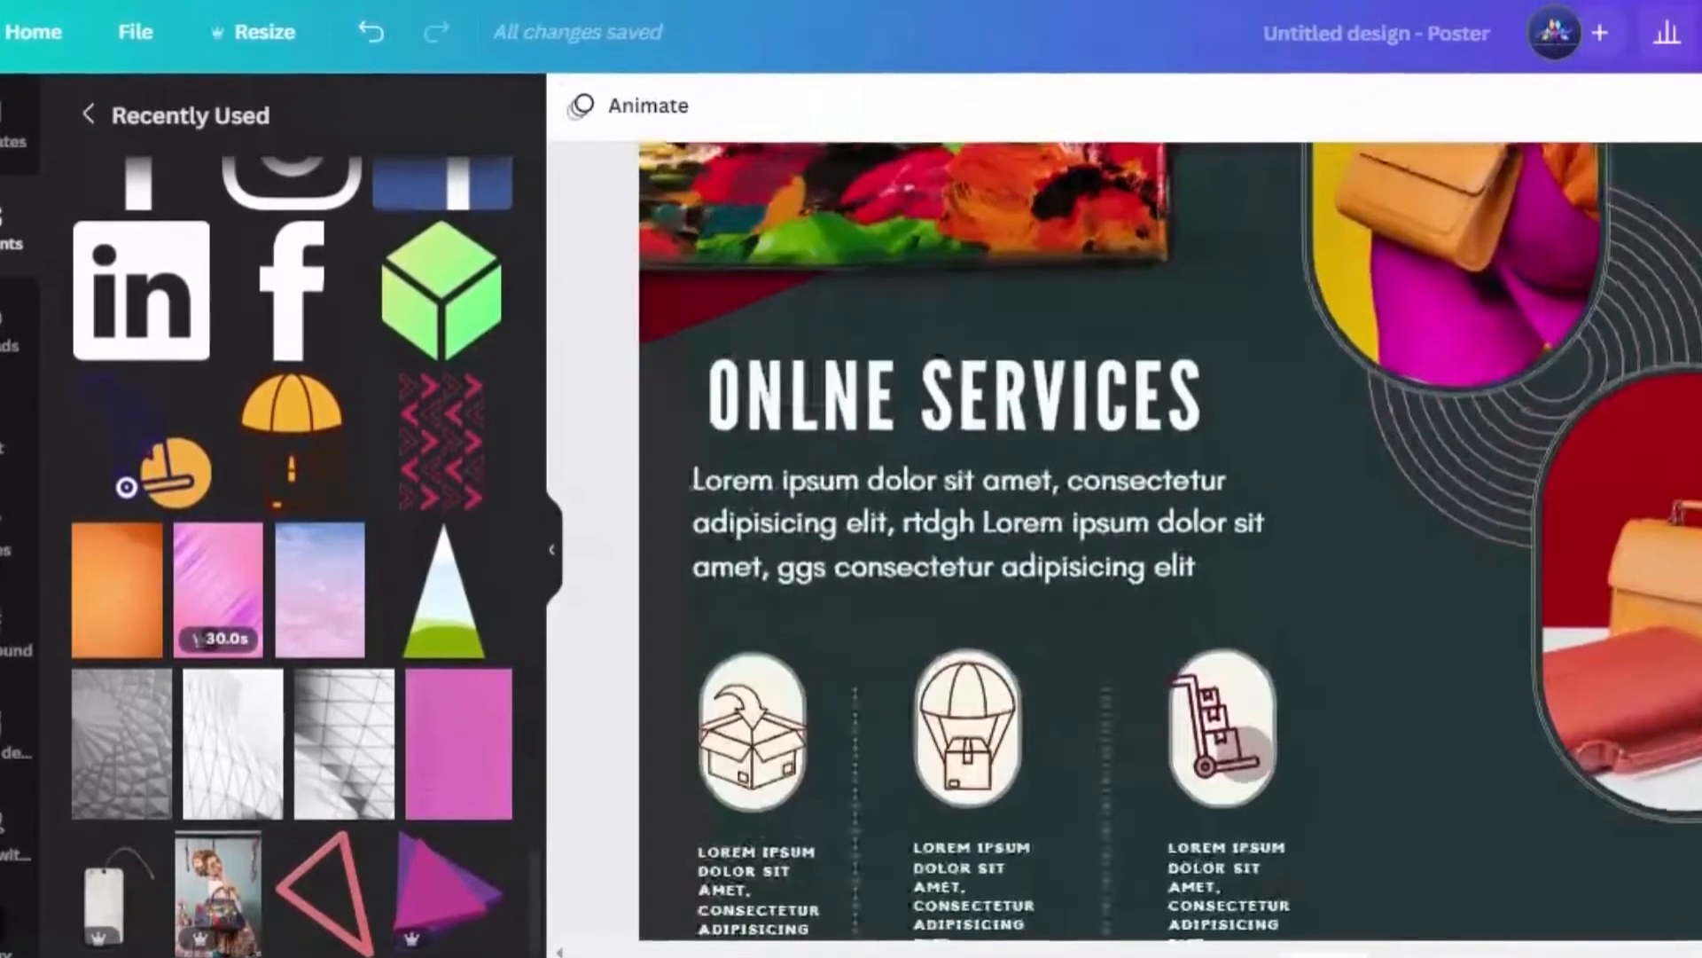
scroll(1658, 754, "down", 5)
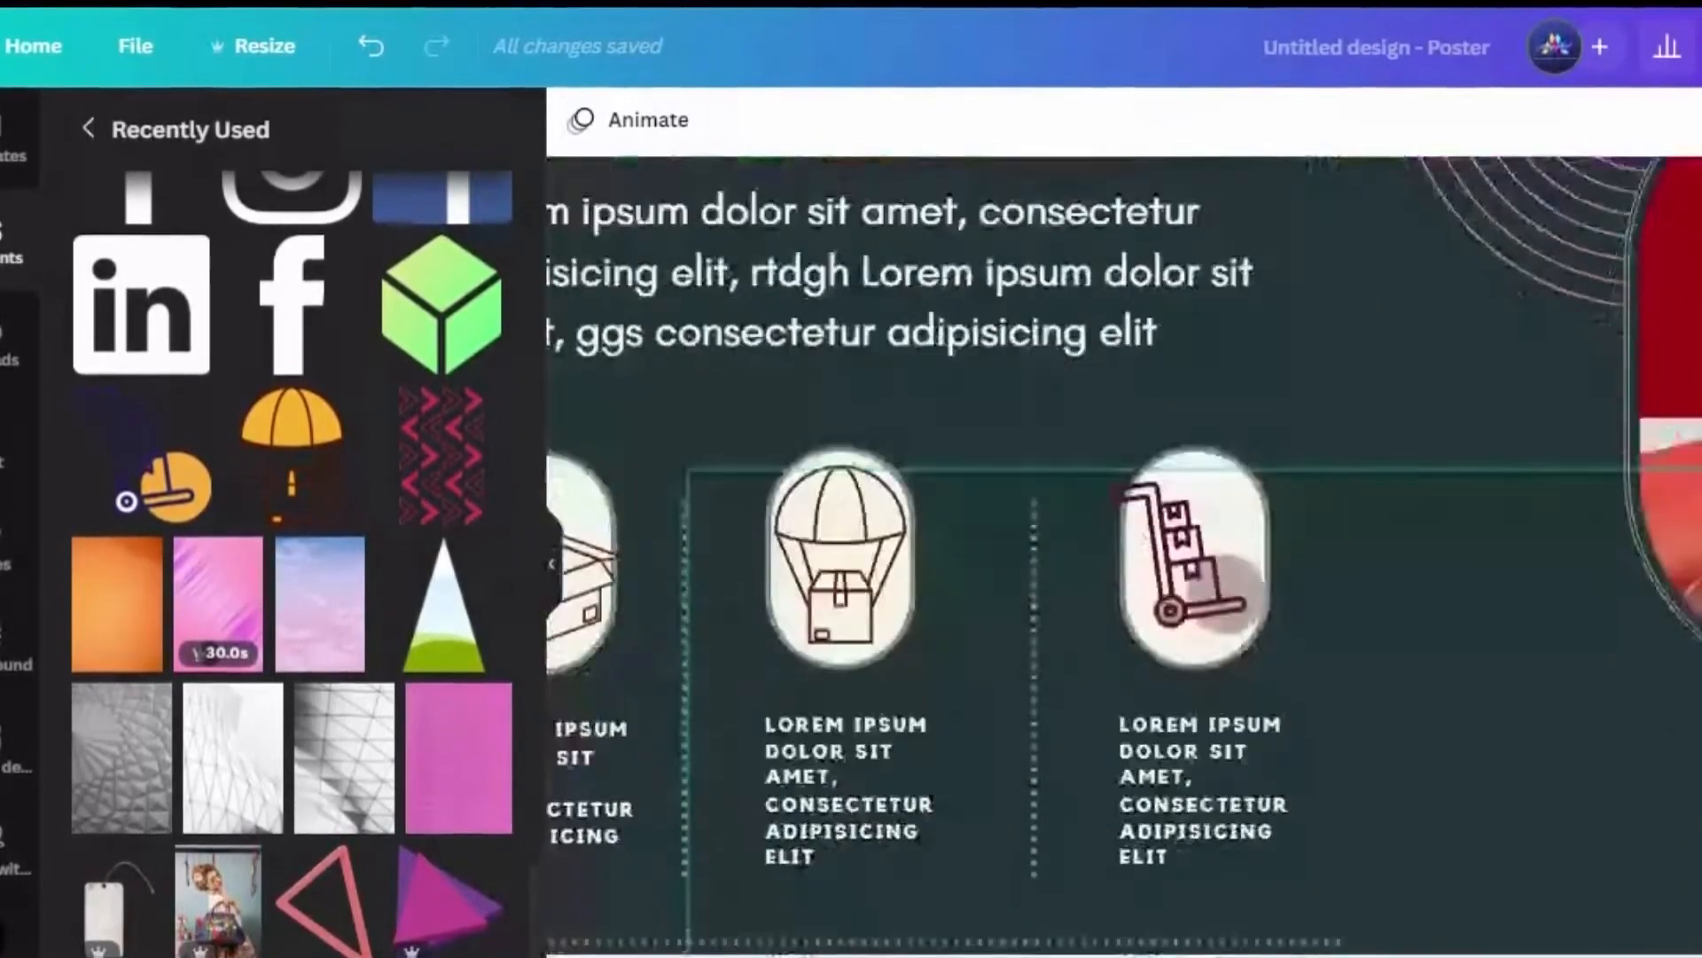
left_click(1658, 834)
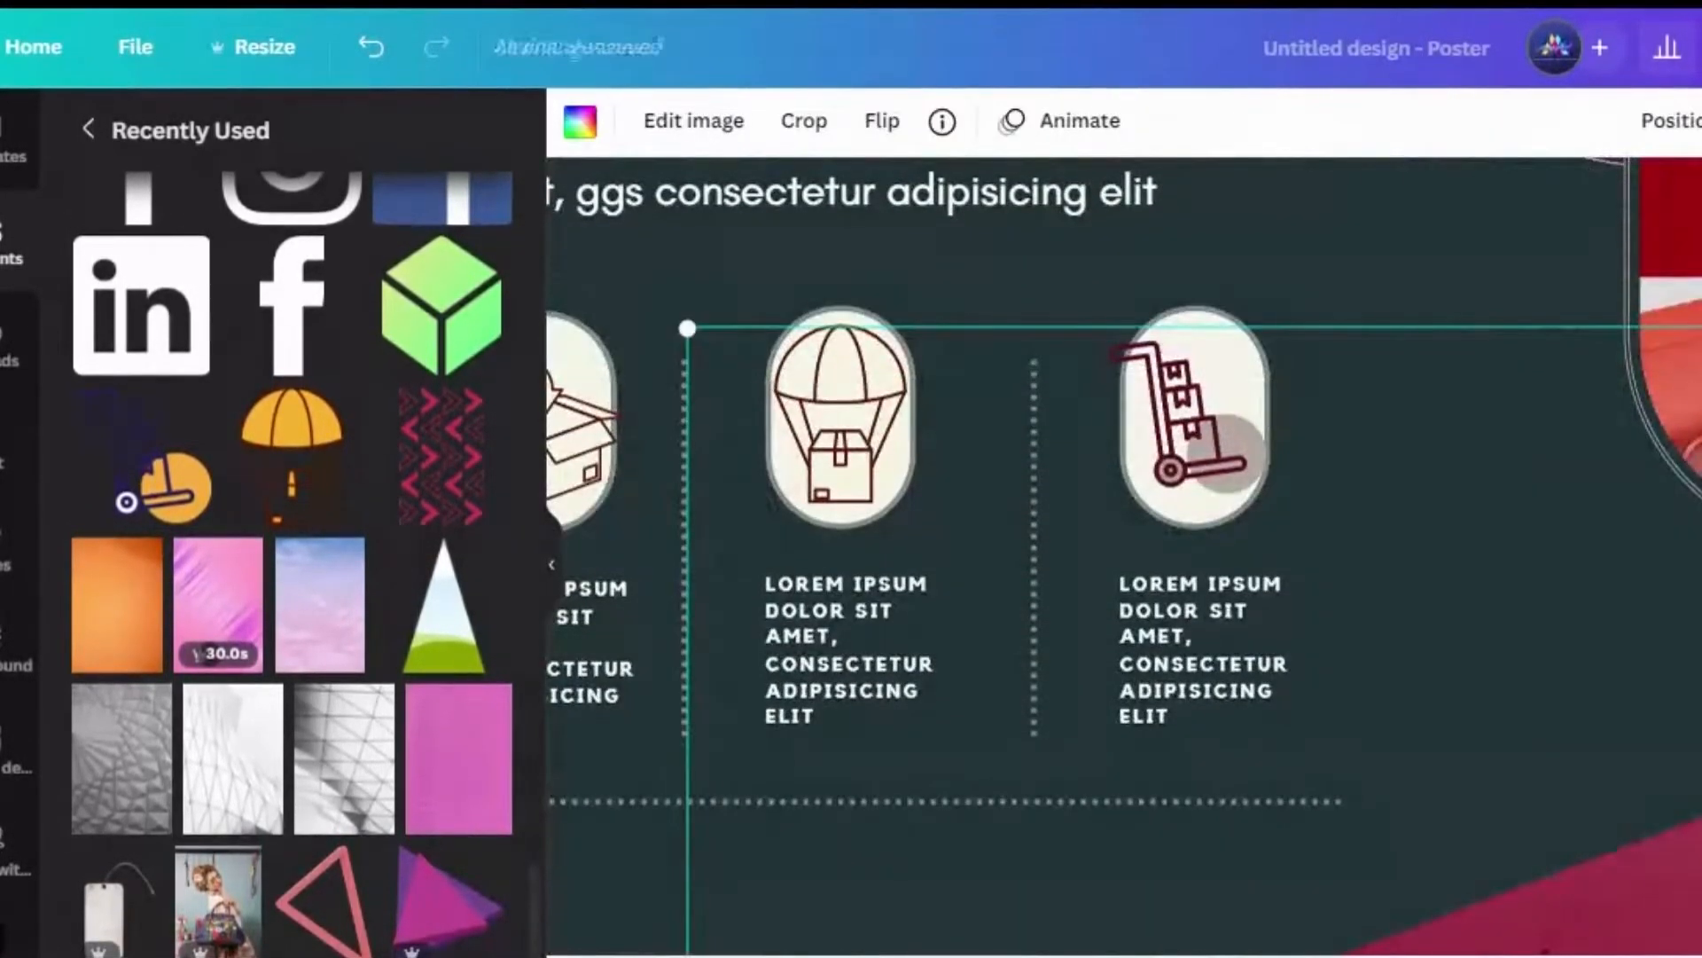
left_click(549, 569)
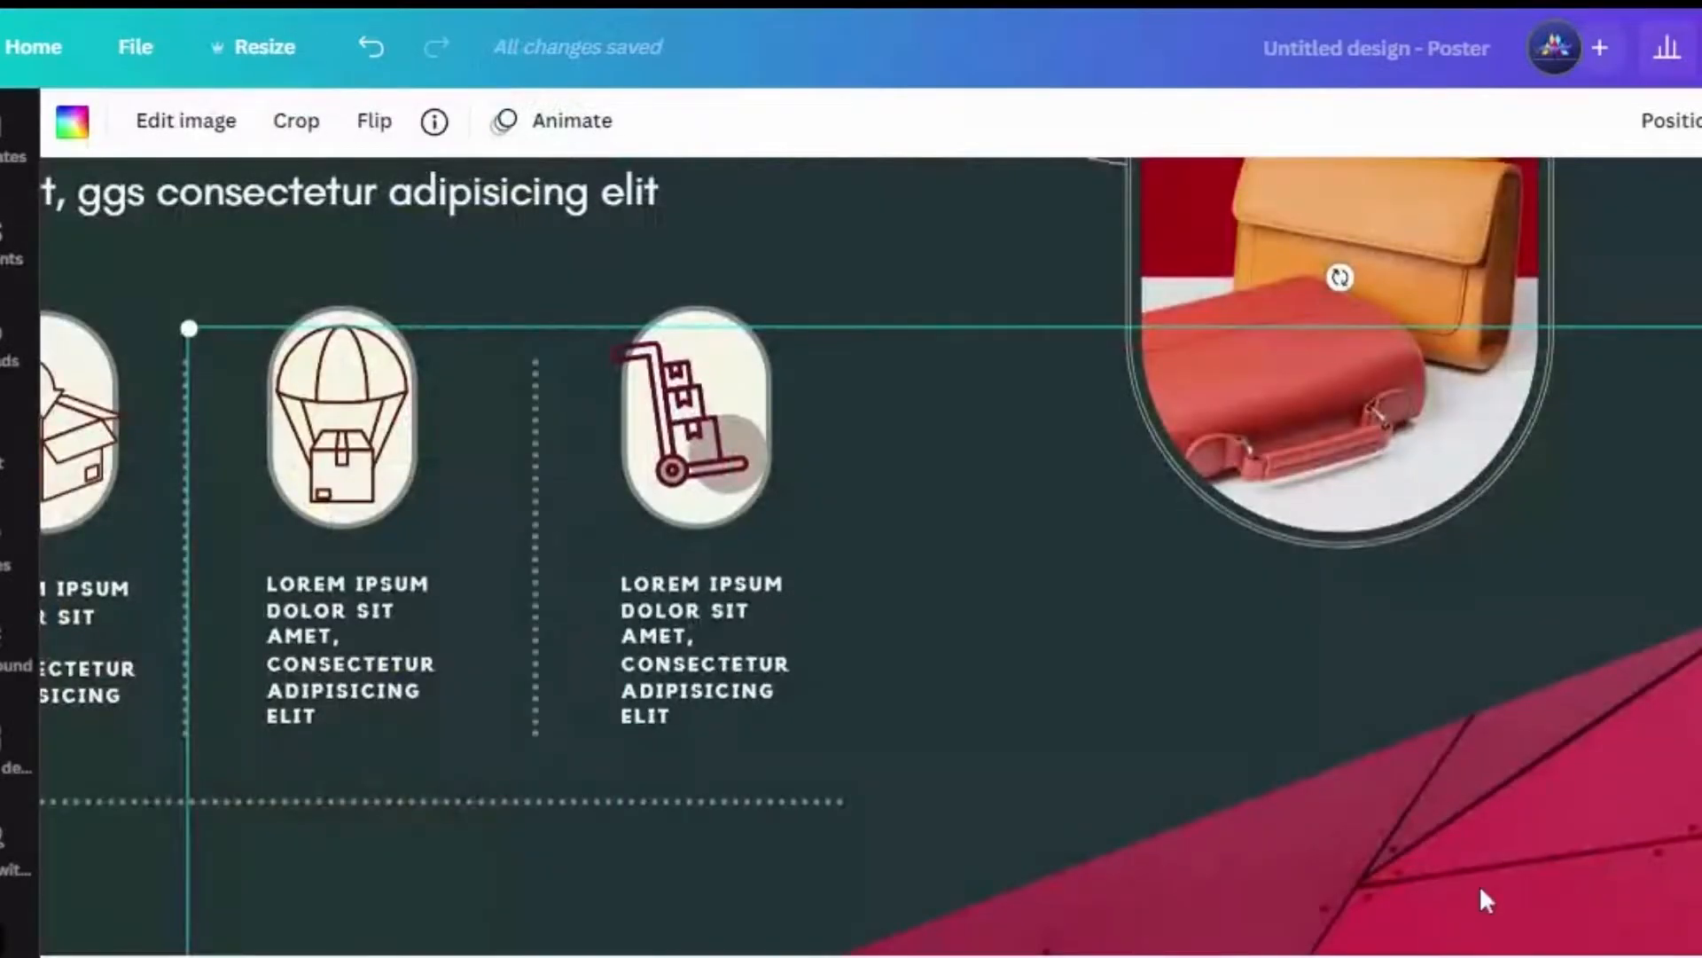
left_click_drag(1192, 956, 1039, 954)
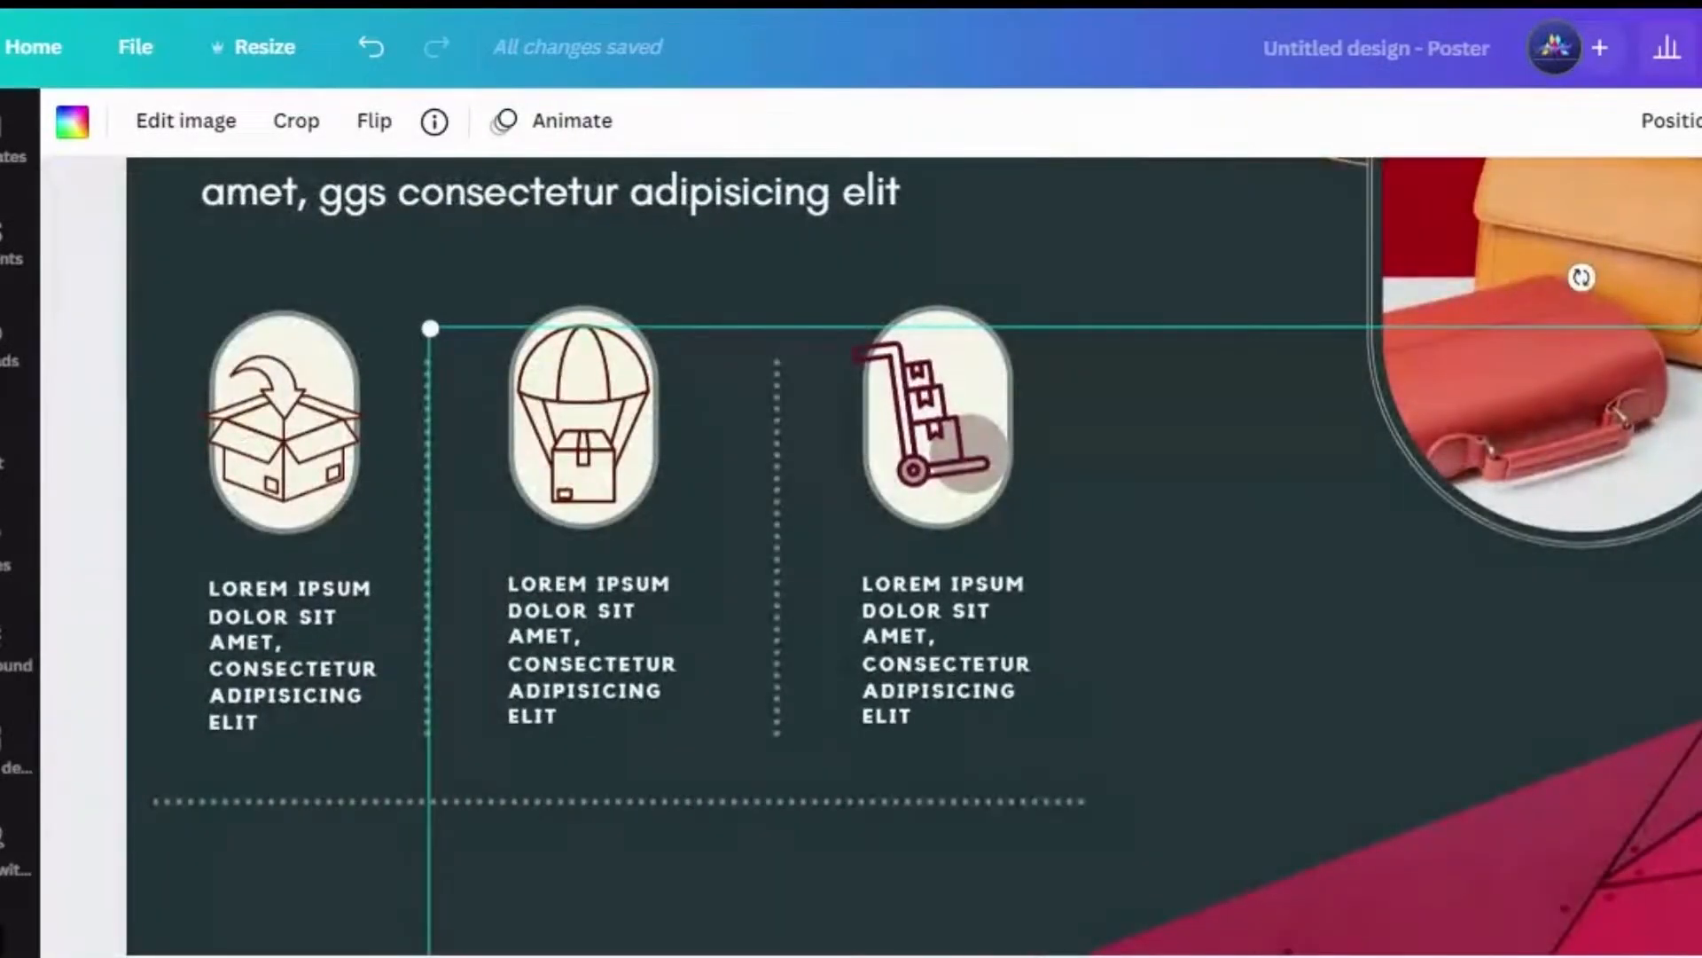
key("ctrl+minus")
key("ctrl+plus")
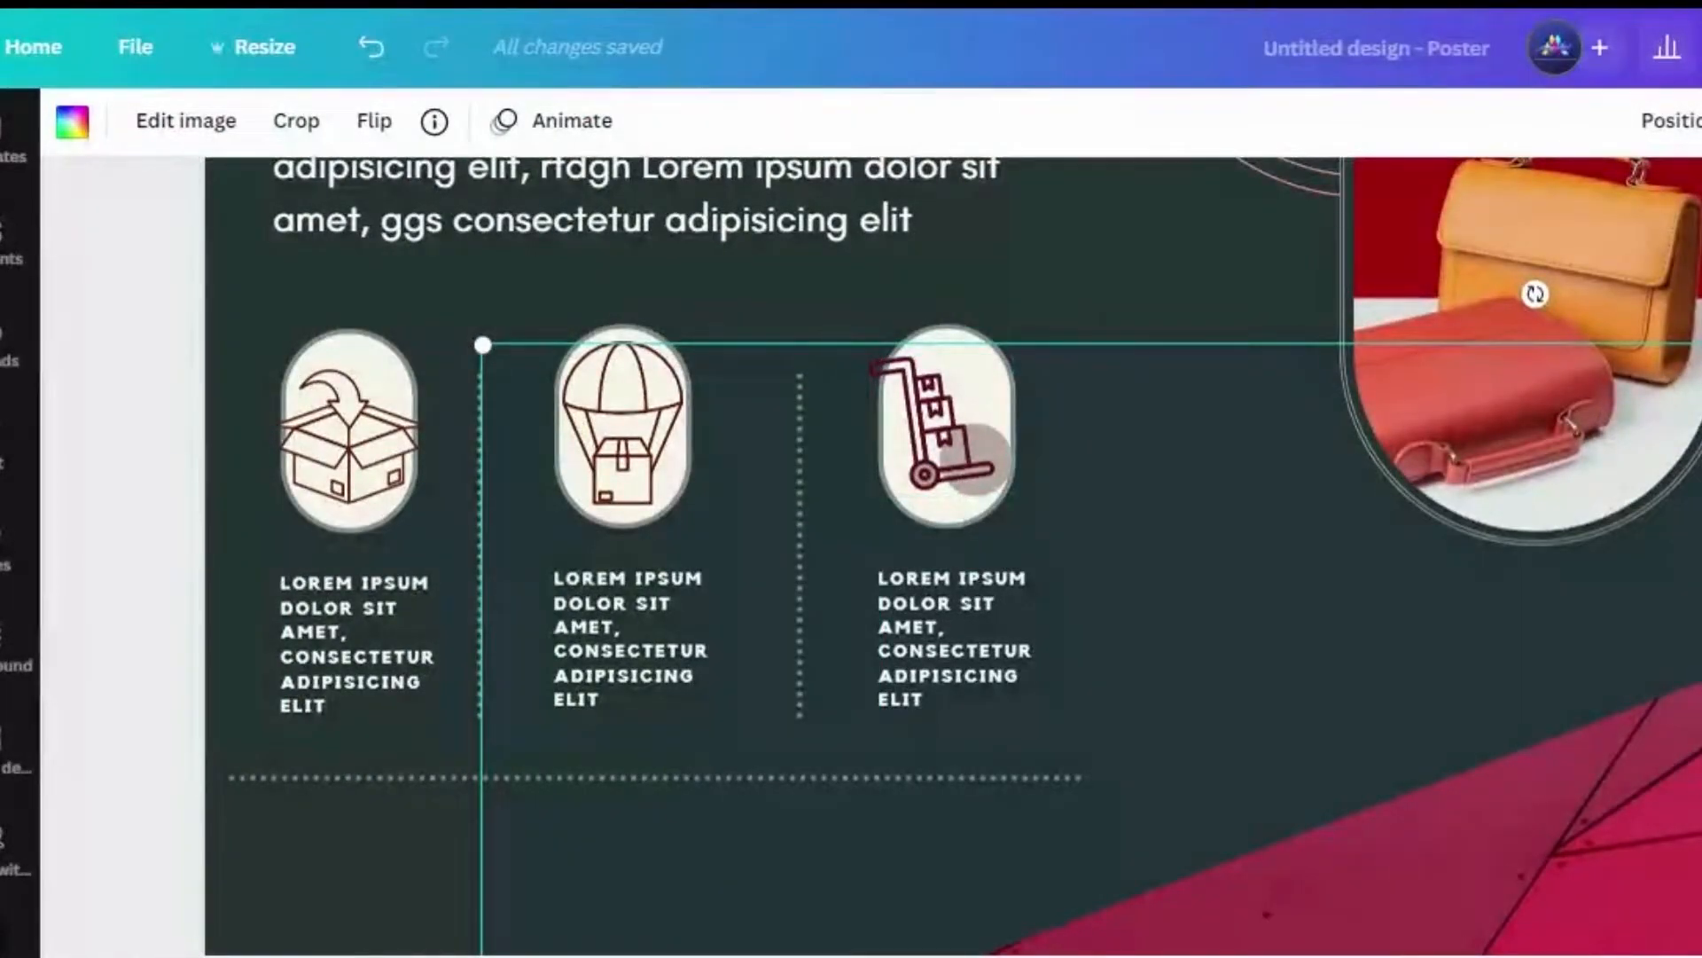
key("ctrl+minus")
key("ctrl+plus")
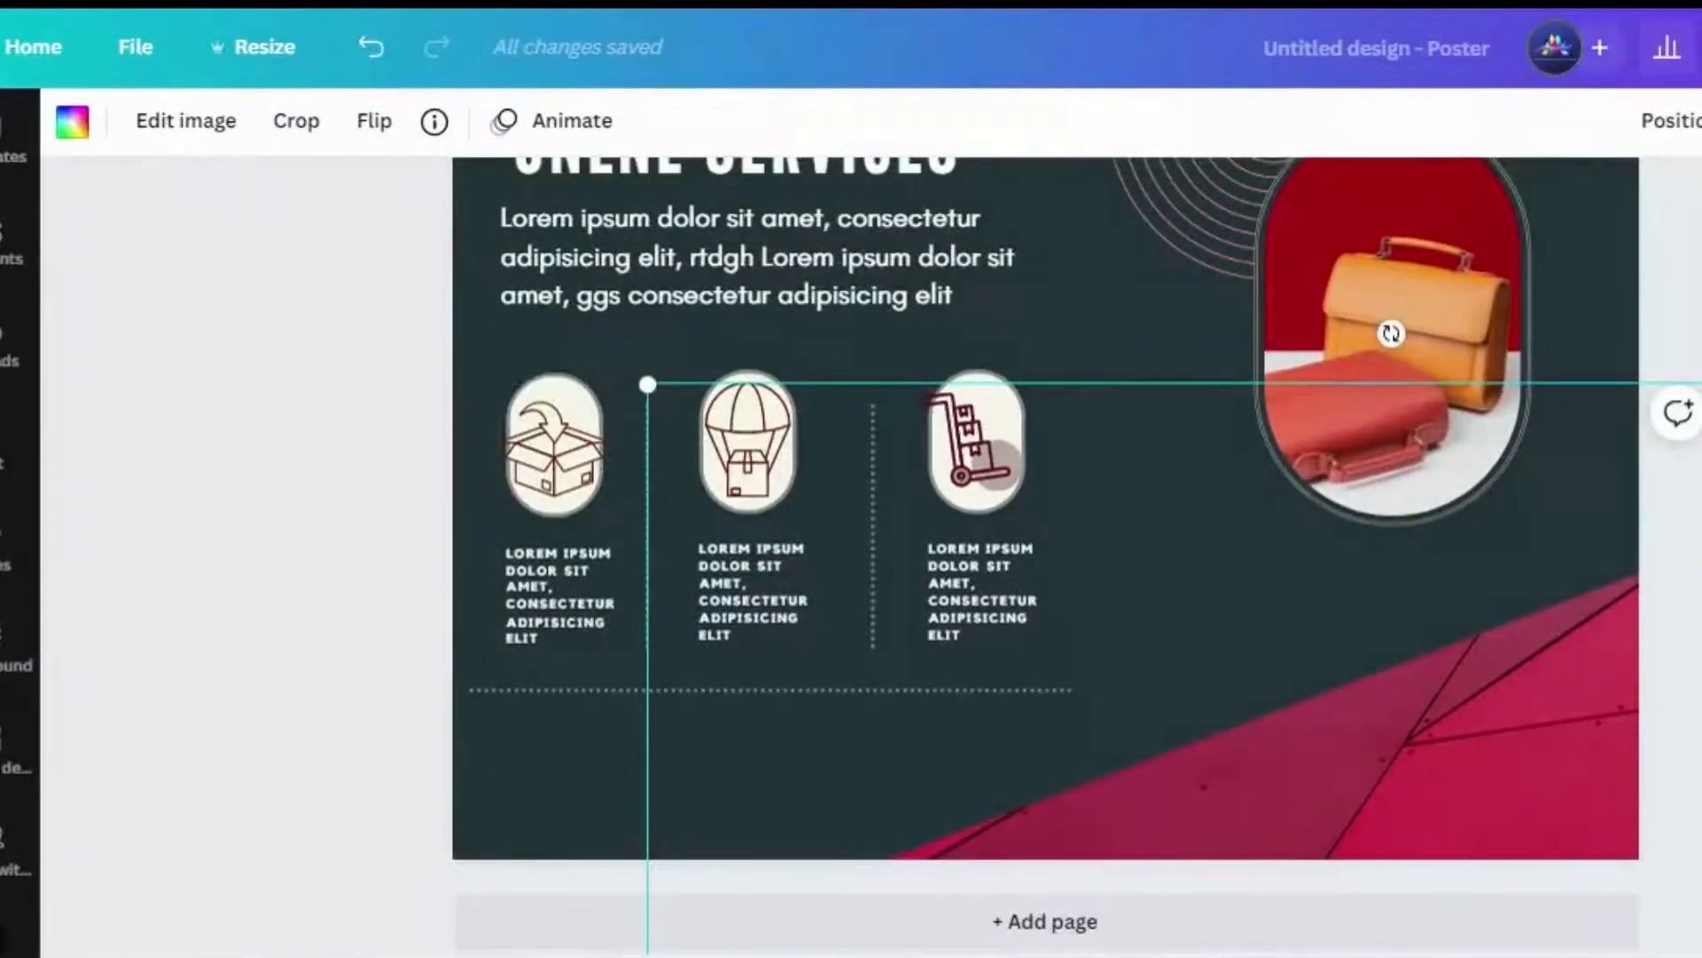
key("ctrl+z")
left_click(1045, 889)
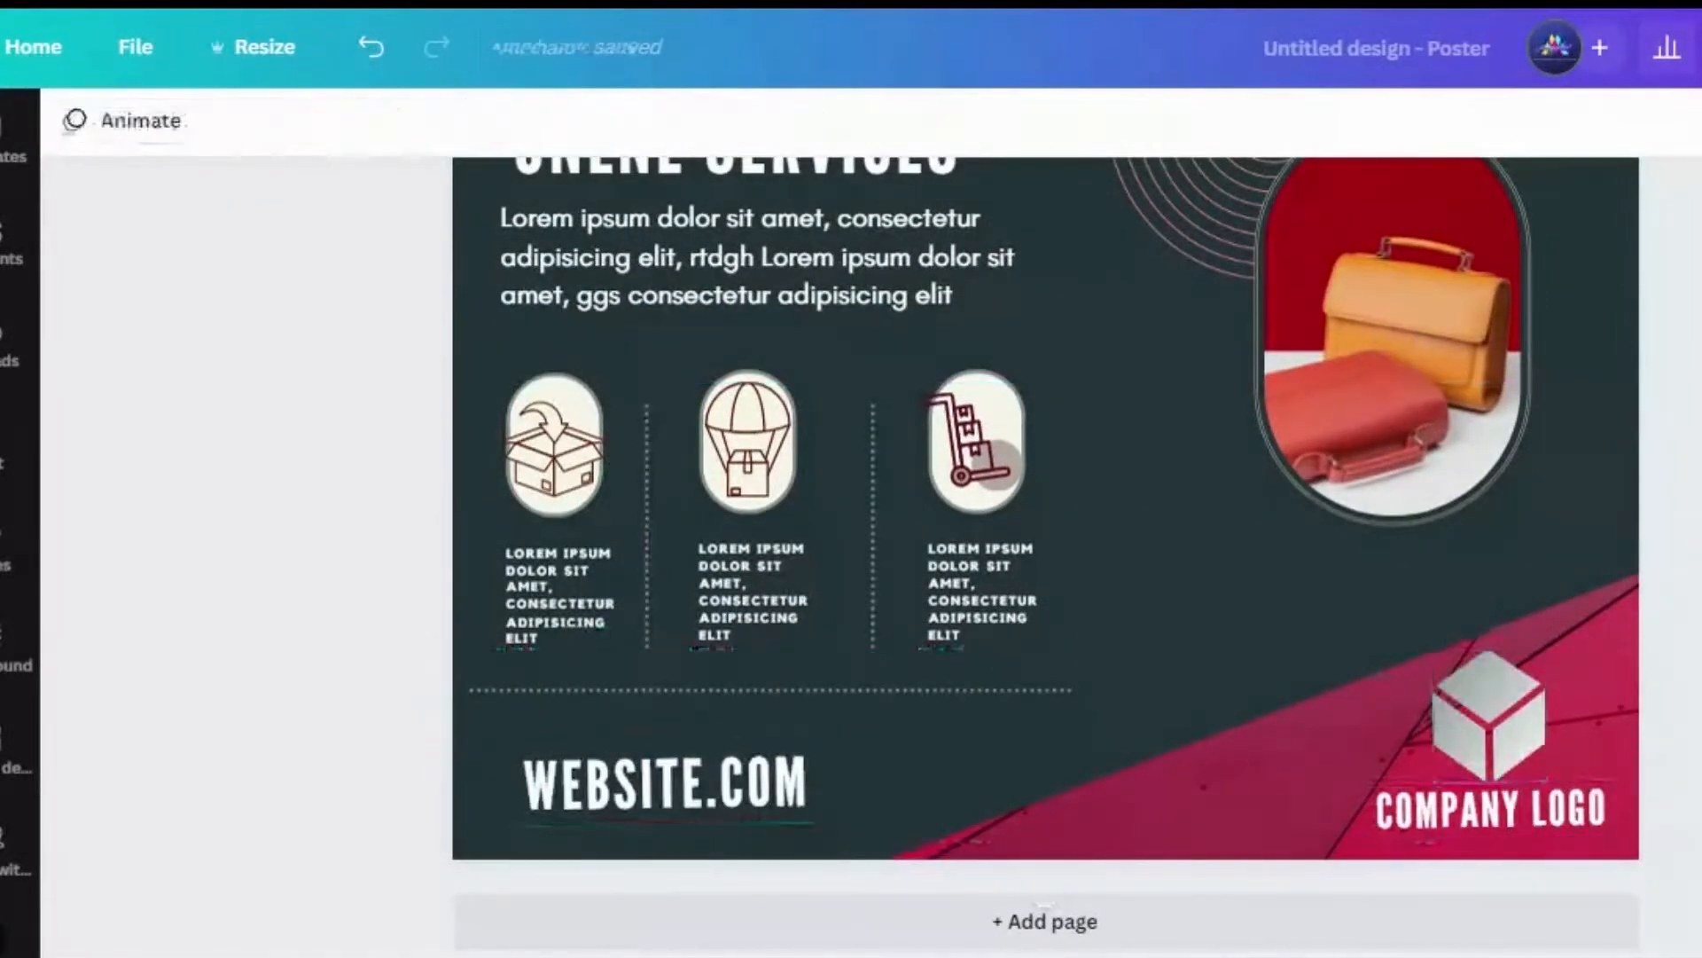
Check the cube logo's element details and the text formatting of COMPANY LOGO and WEBSITE.COM at the poster's foot.
left_click(1438, 728)
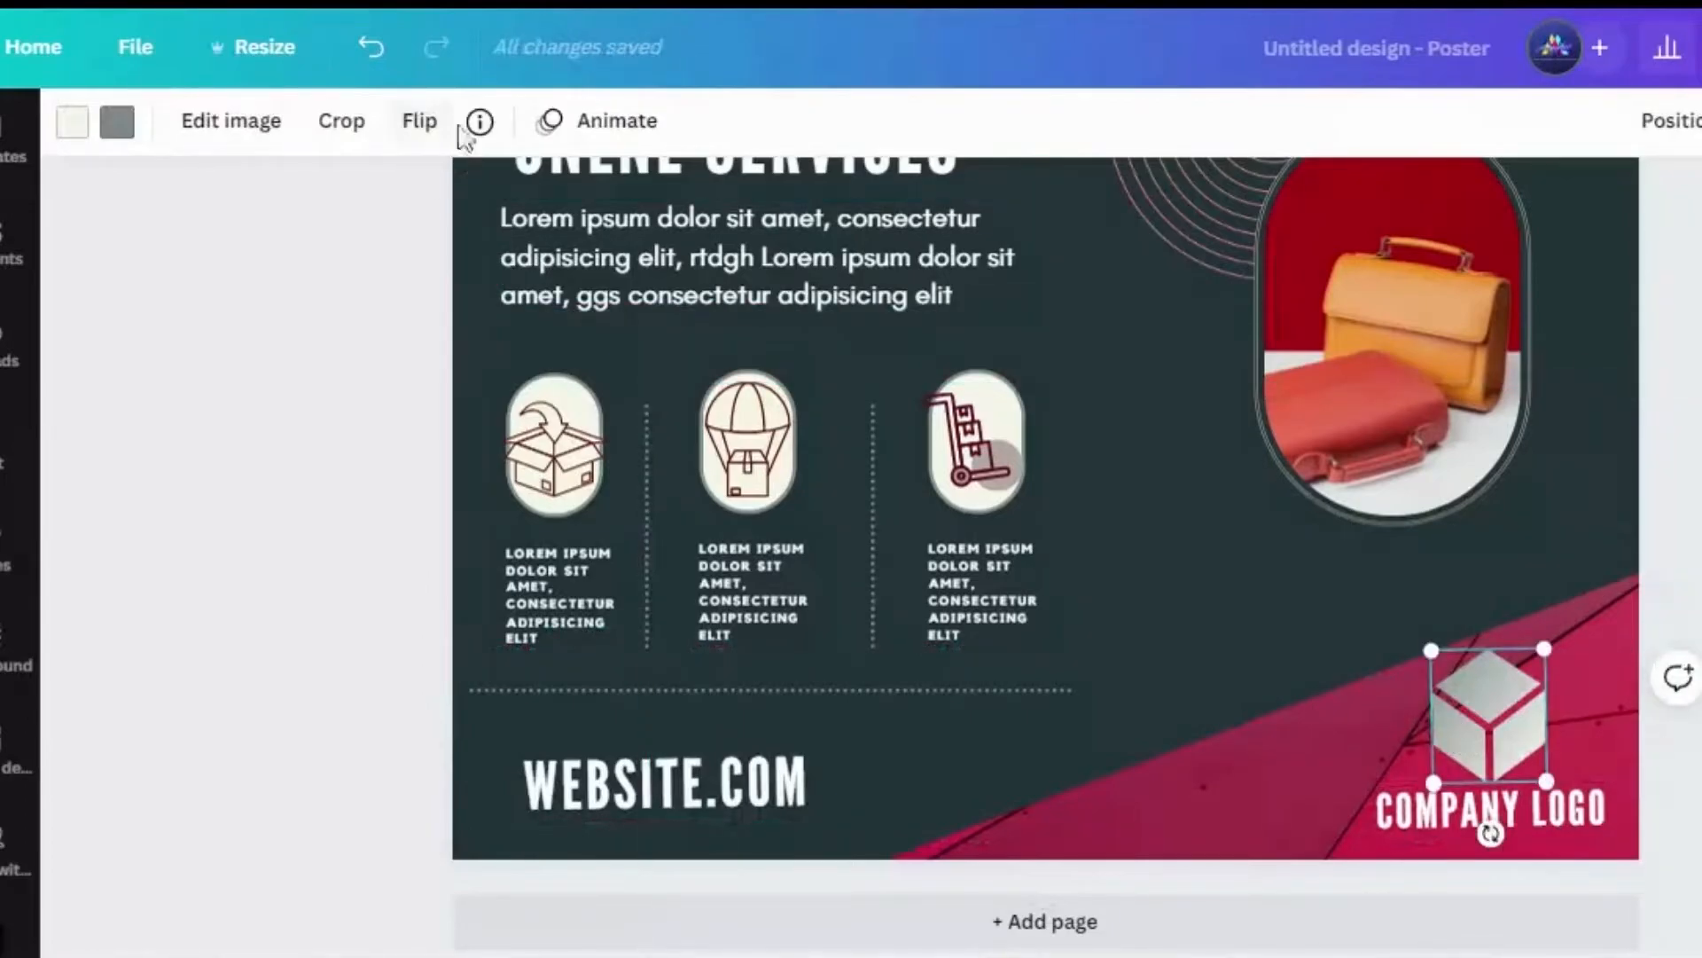
left_click(470, 125)
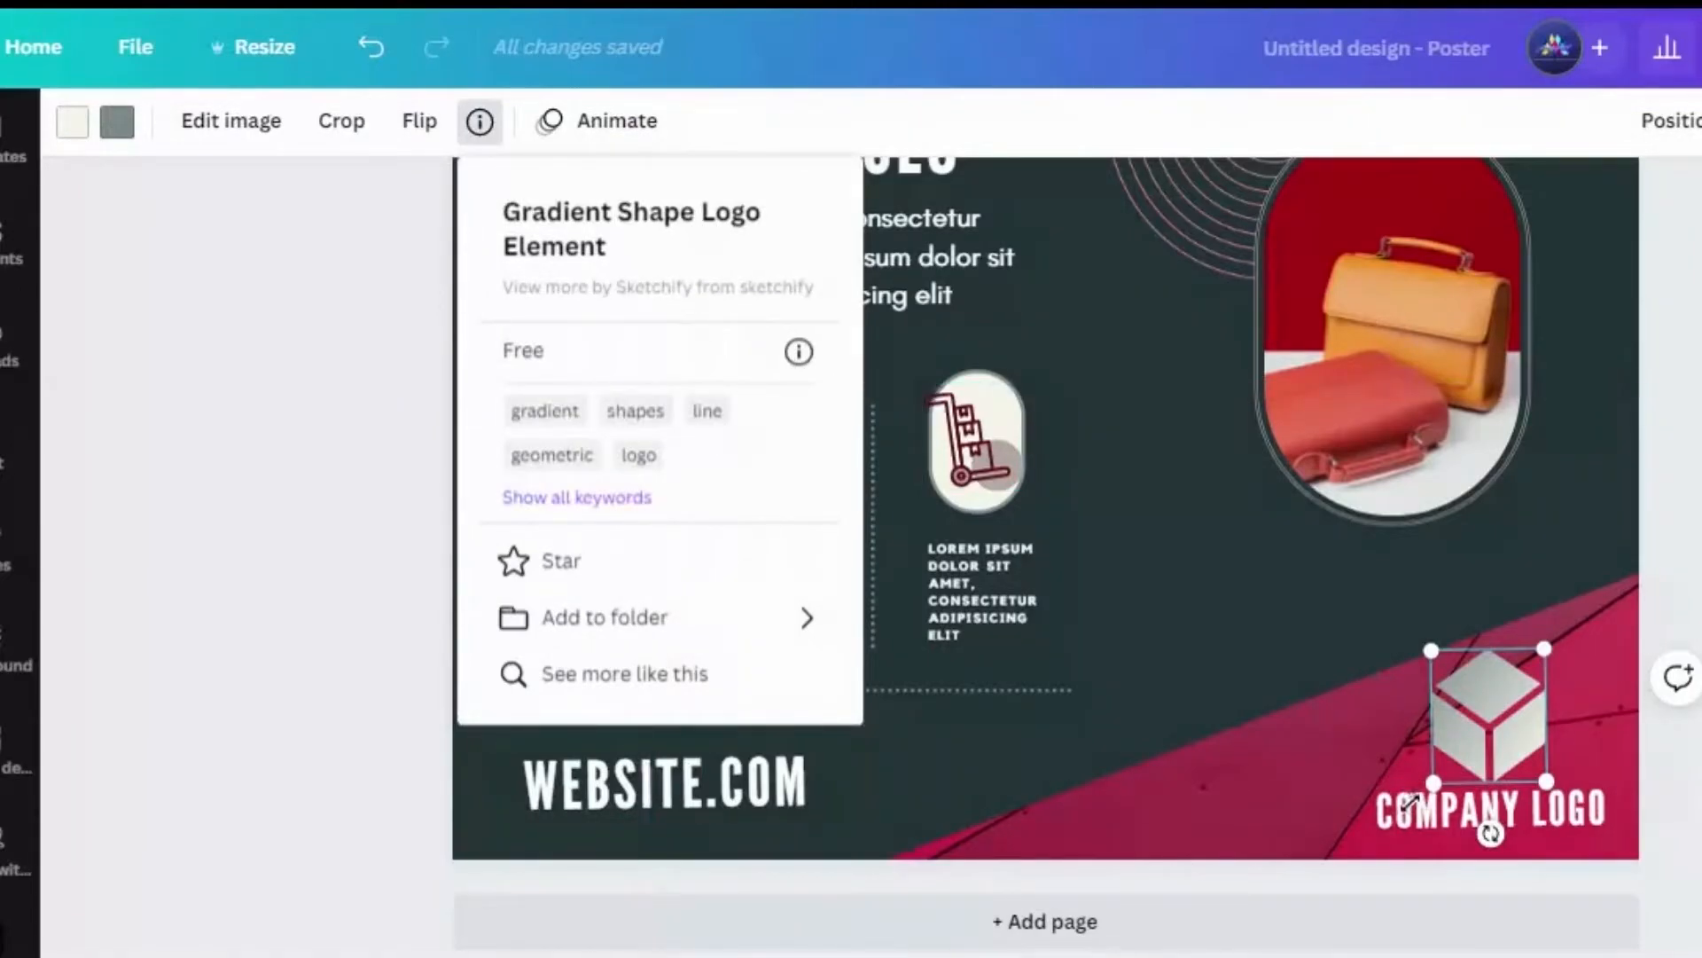
left_click(1390, 820)
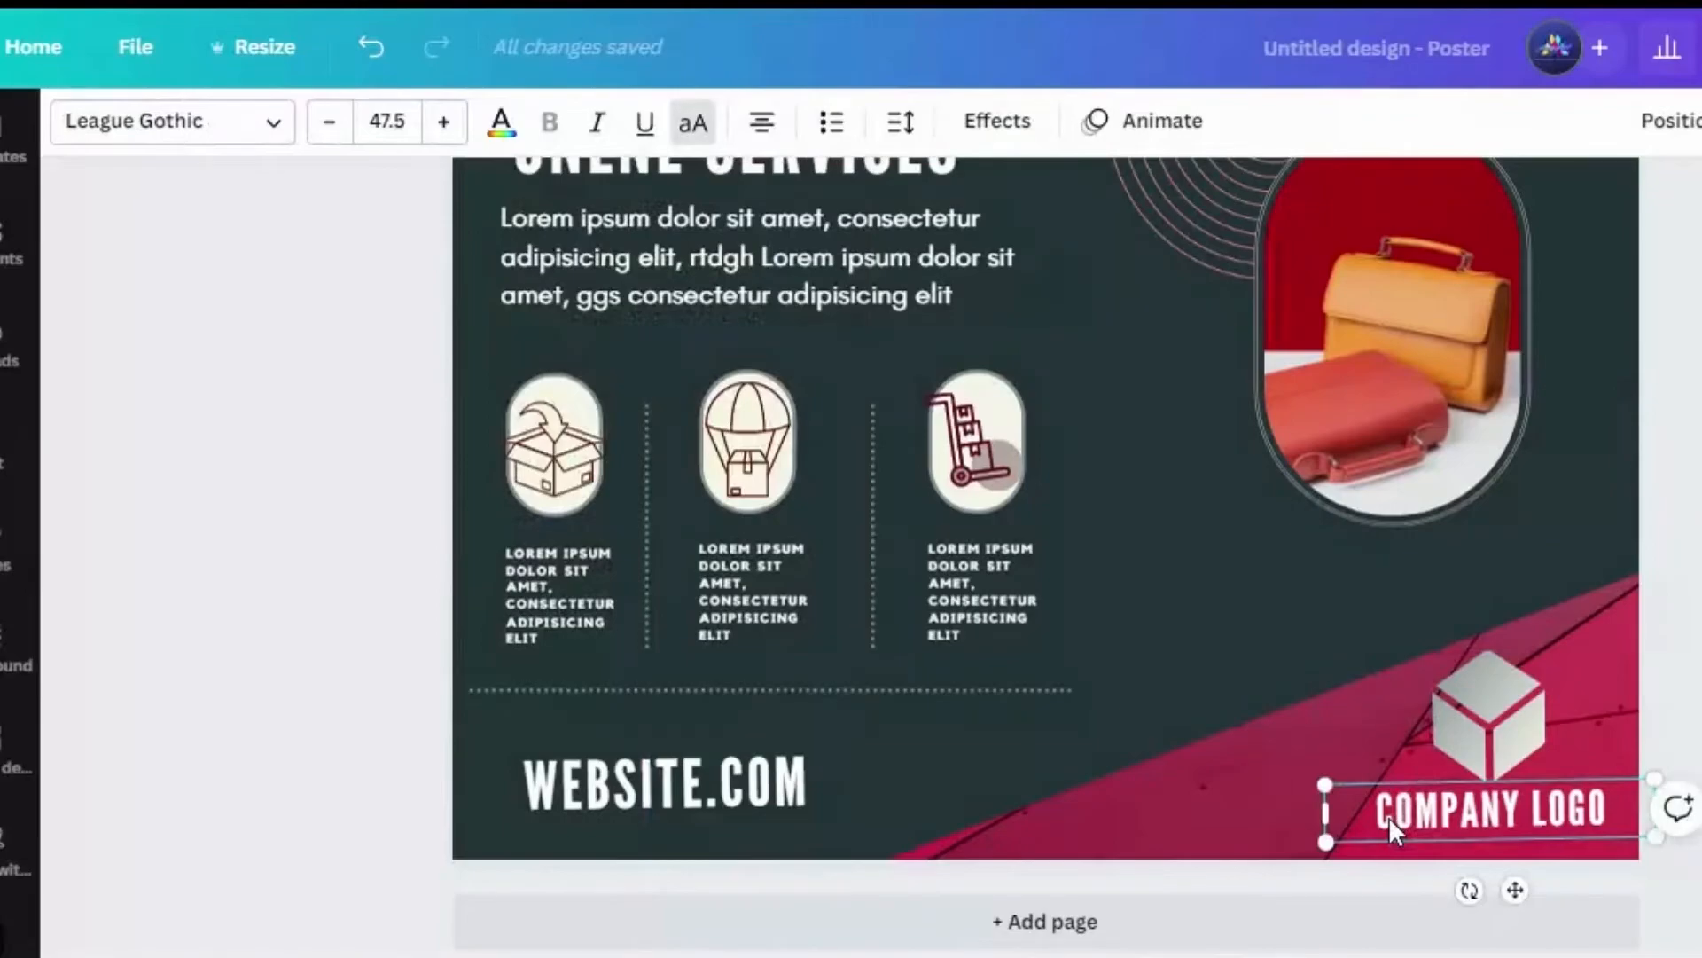
left_click(578, 802)
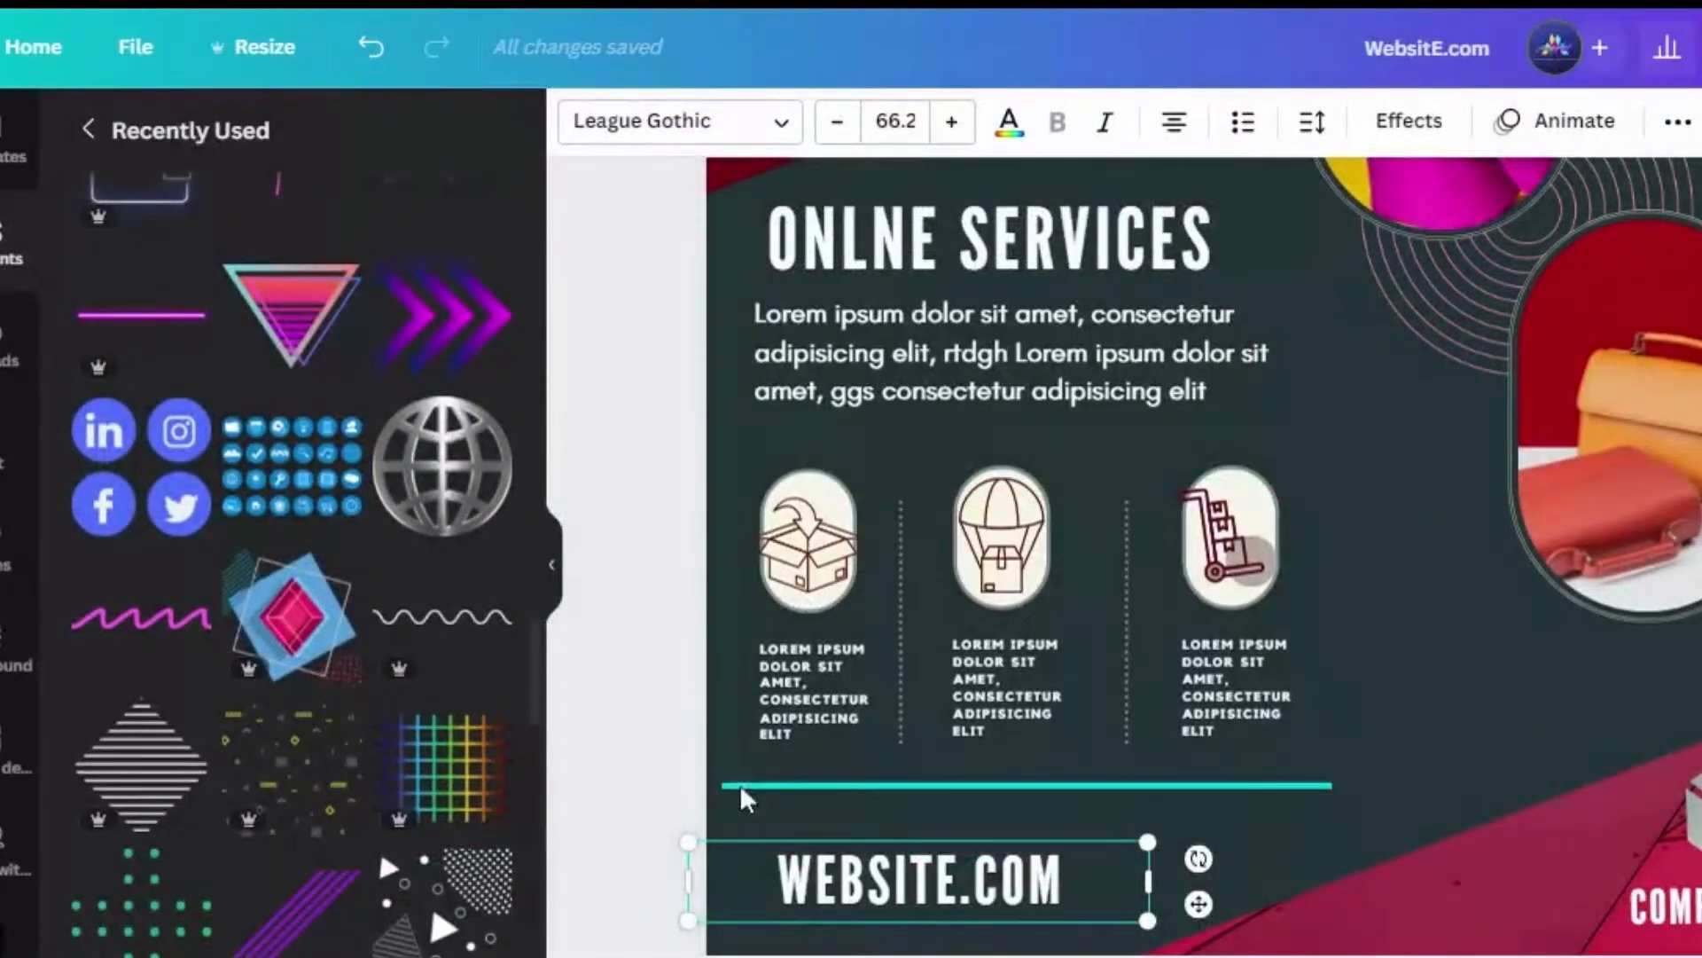
View the element details of the four-icon social media graphic, both in the recently used elements and on the poster.
left_click(186, 417)
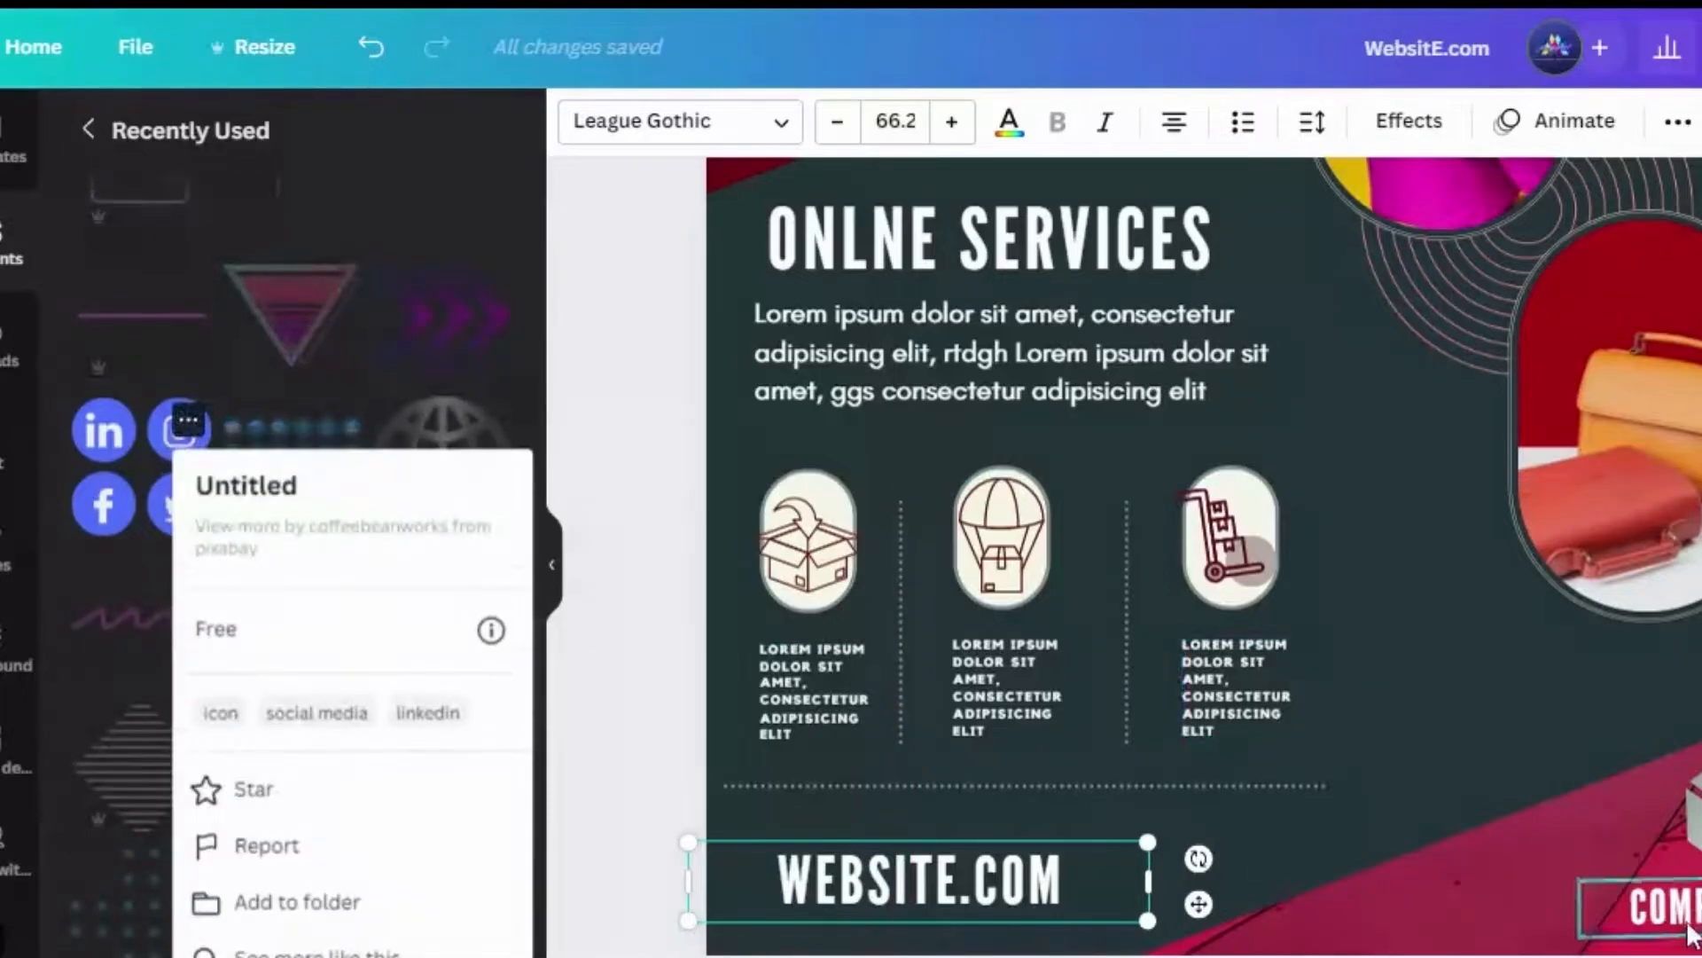
key("Escape")
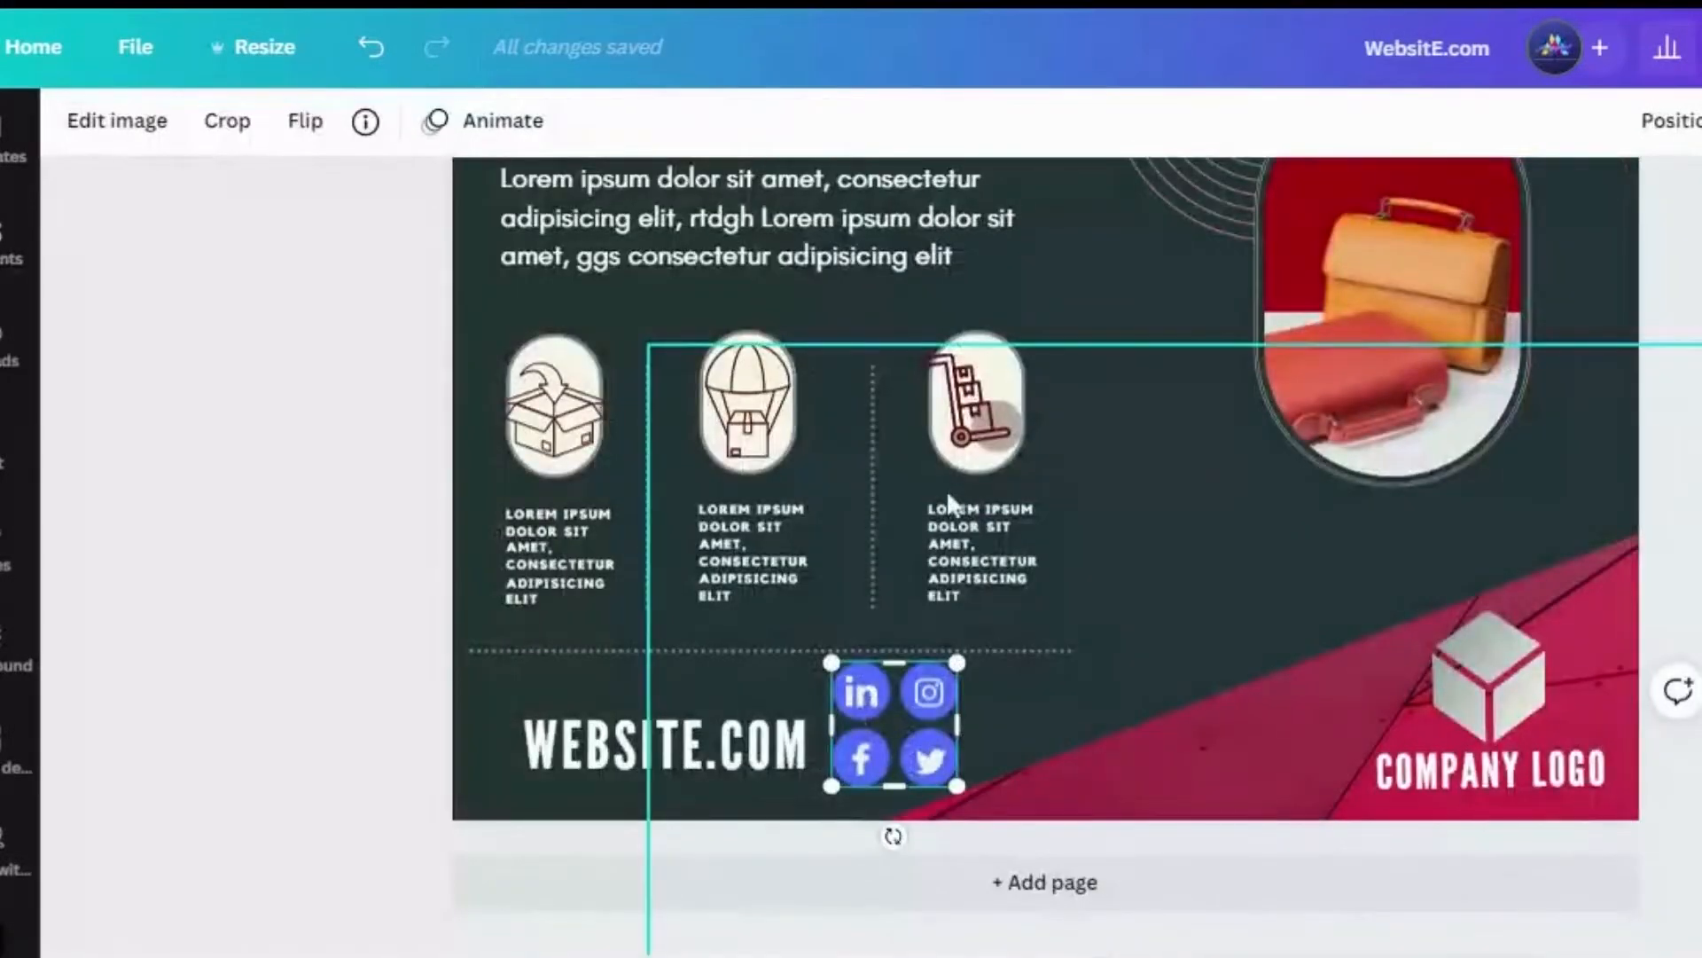
left_click(366, 122)
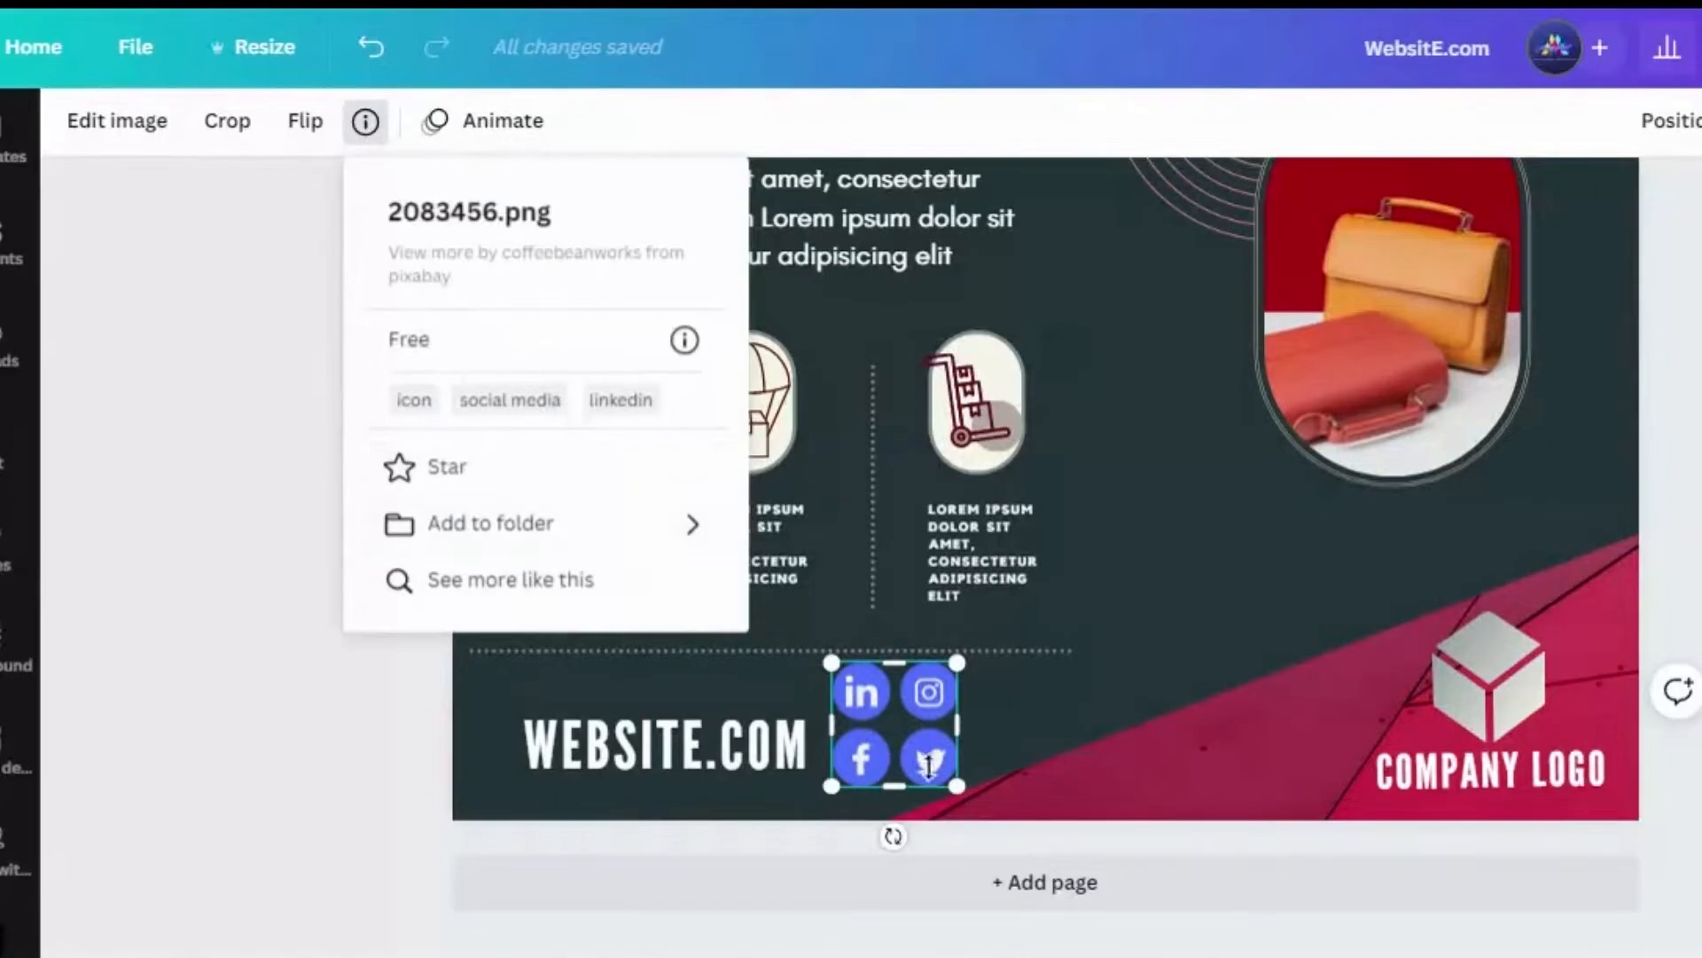
Adjust the social media icons image to brightness 27, contrast 100 and saturation -100.
left_click(117, 126)
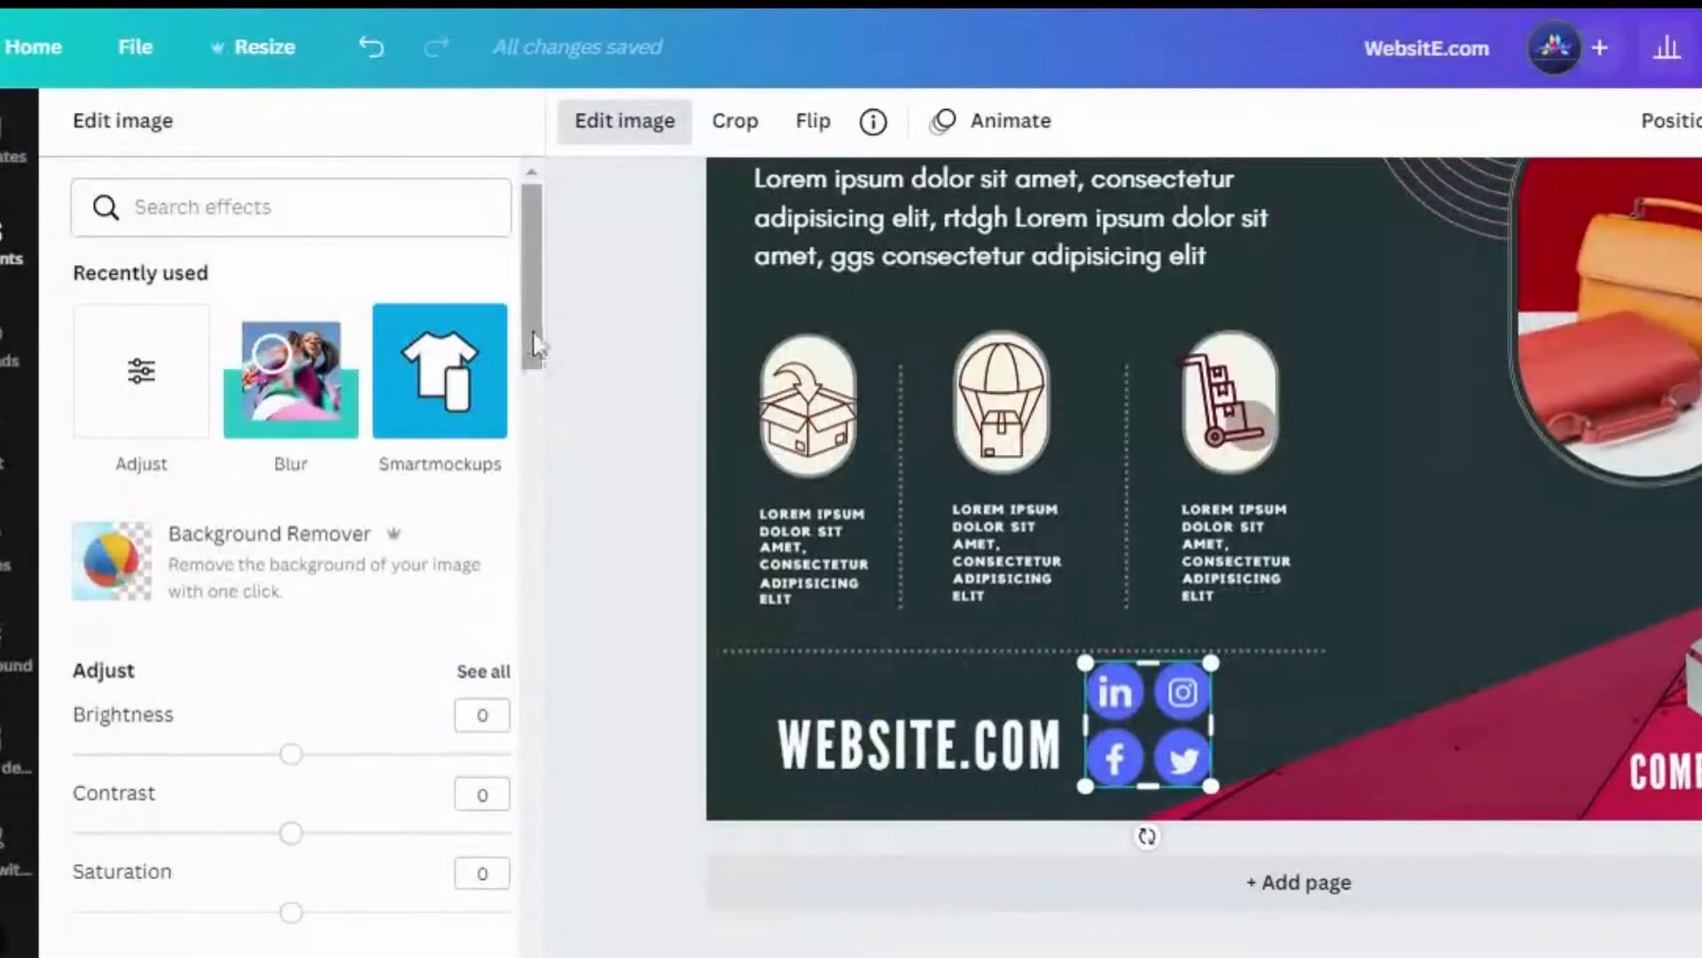
left_click(471, 683)
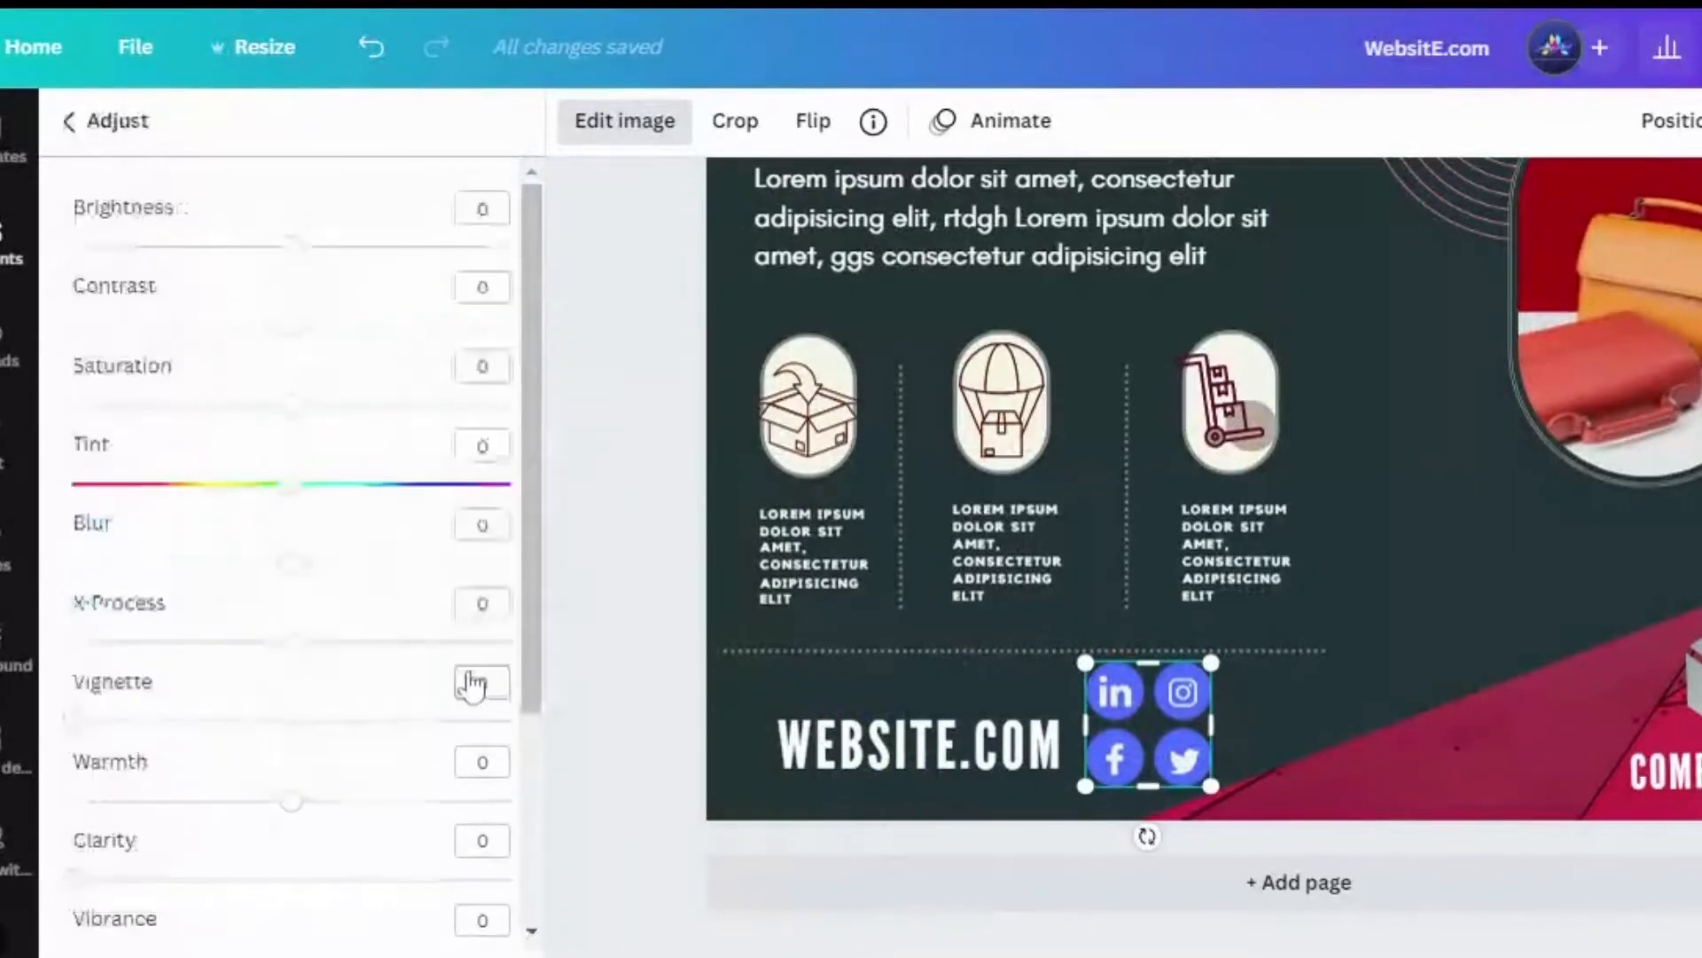
left_click_drag(288, 246, 71, 245)
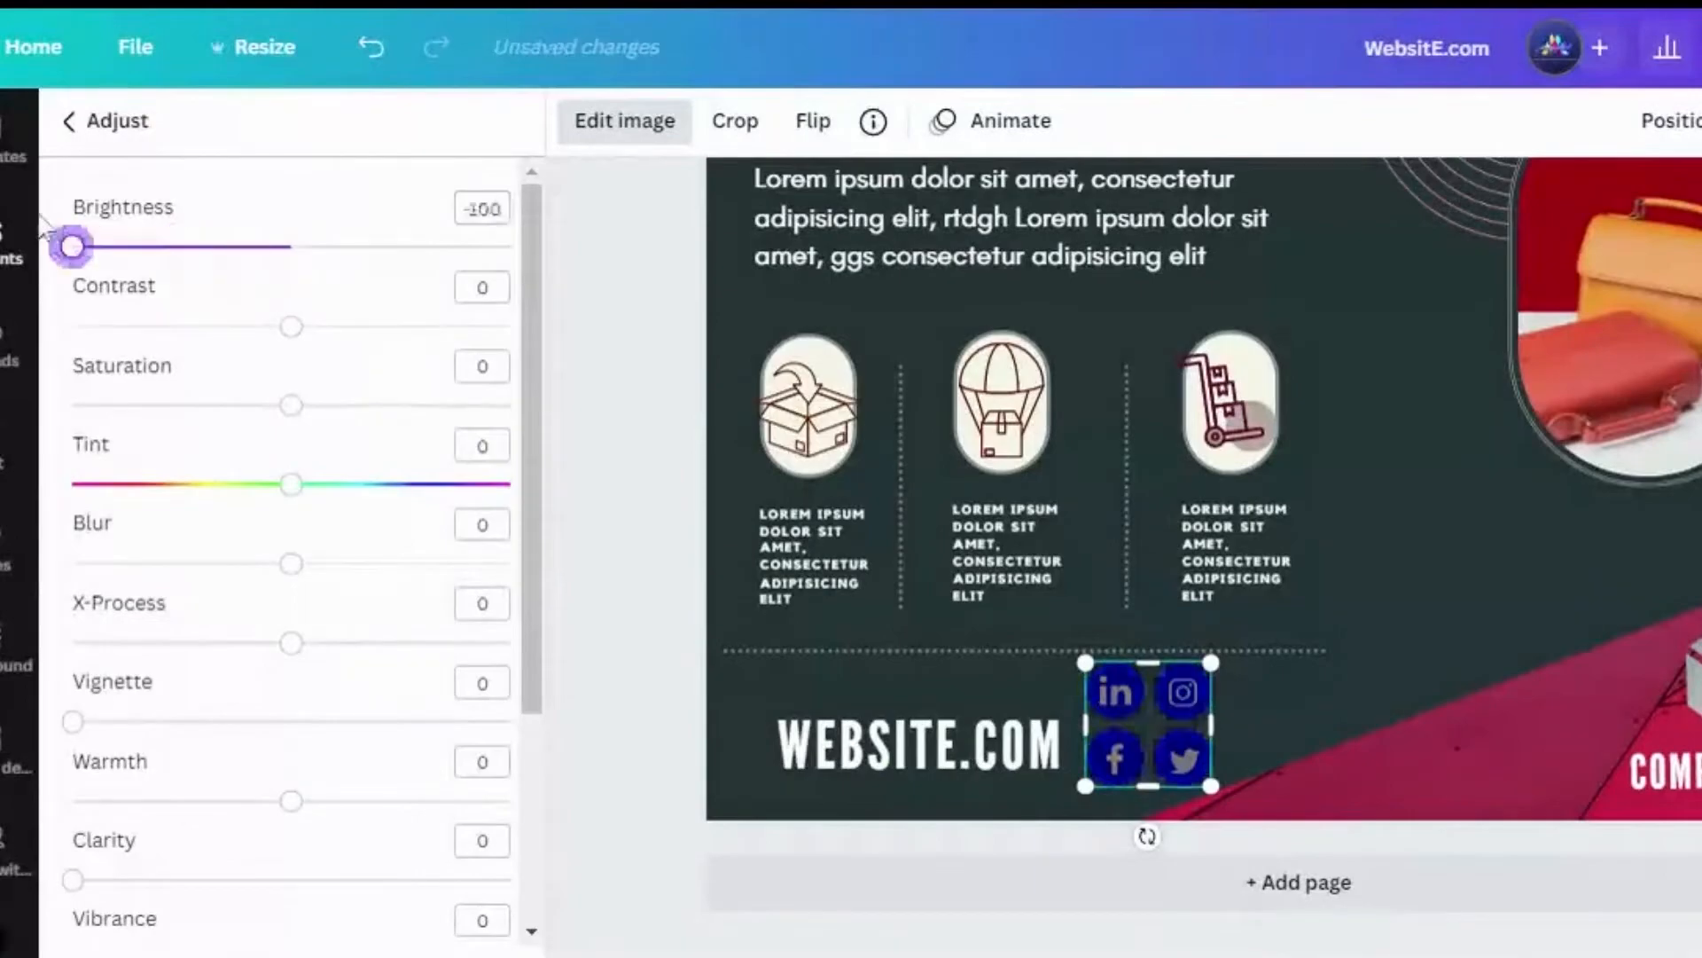
left_click(287, 326)
left_click_drag(509, 359, 722, 353)
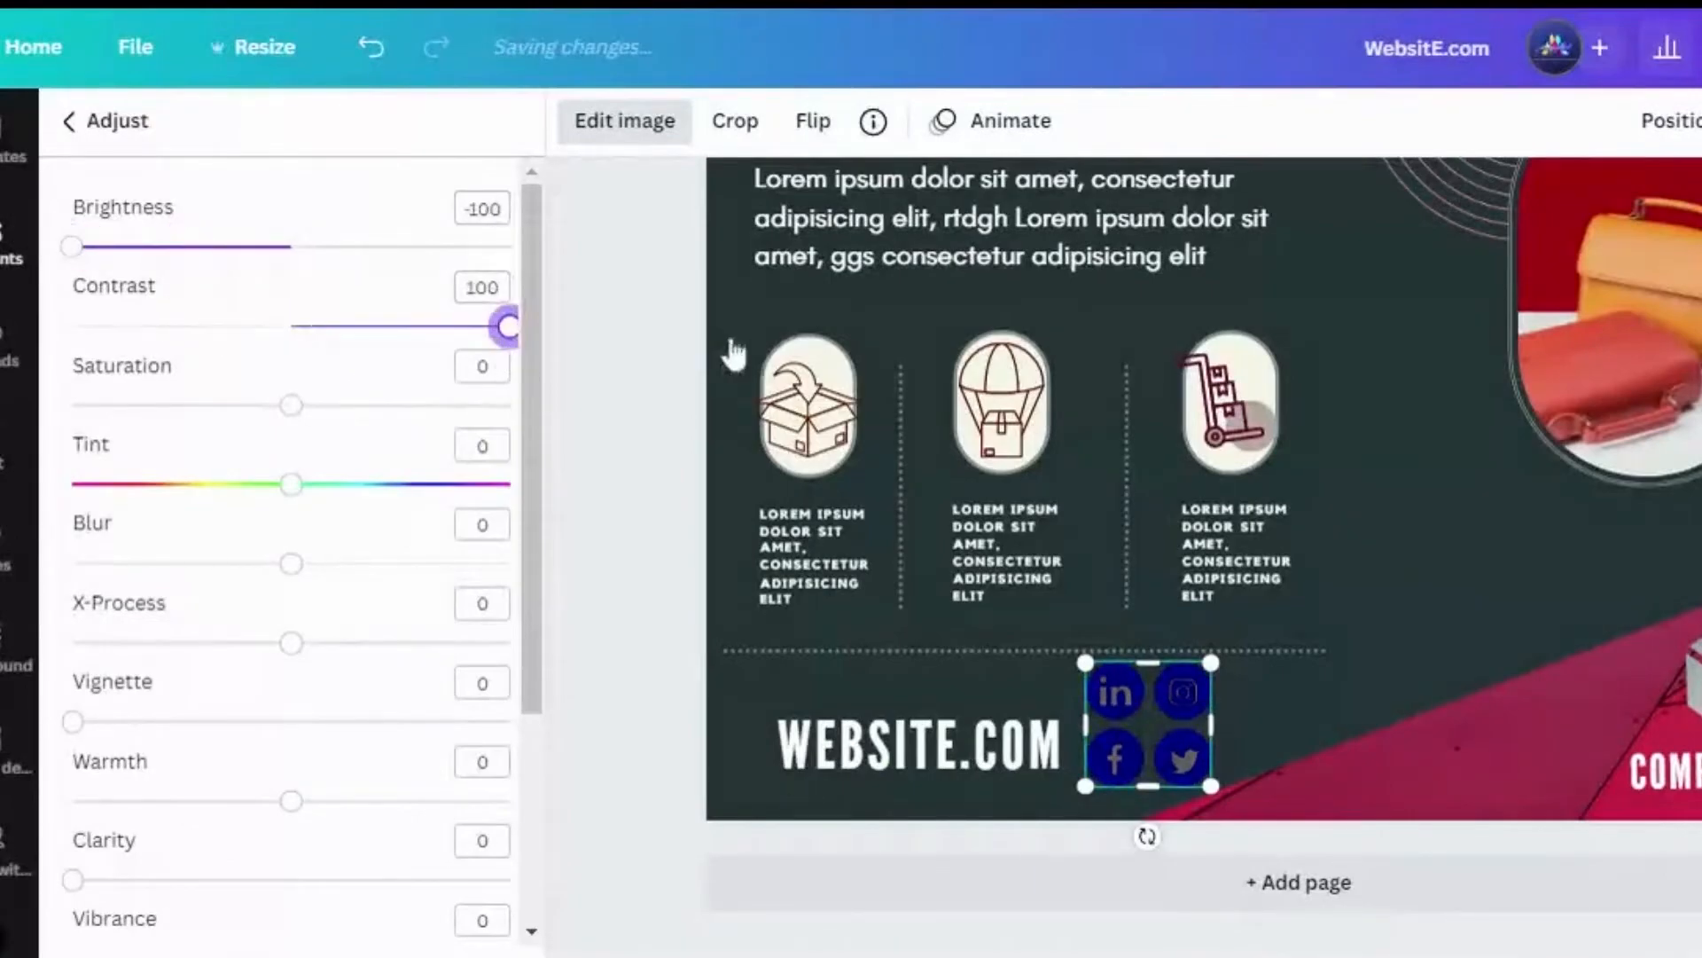
left_click(292, 247)
left_click_drag(510, 246, 353, 253)
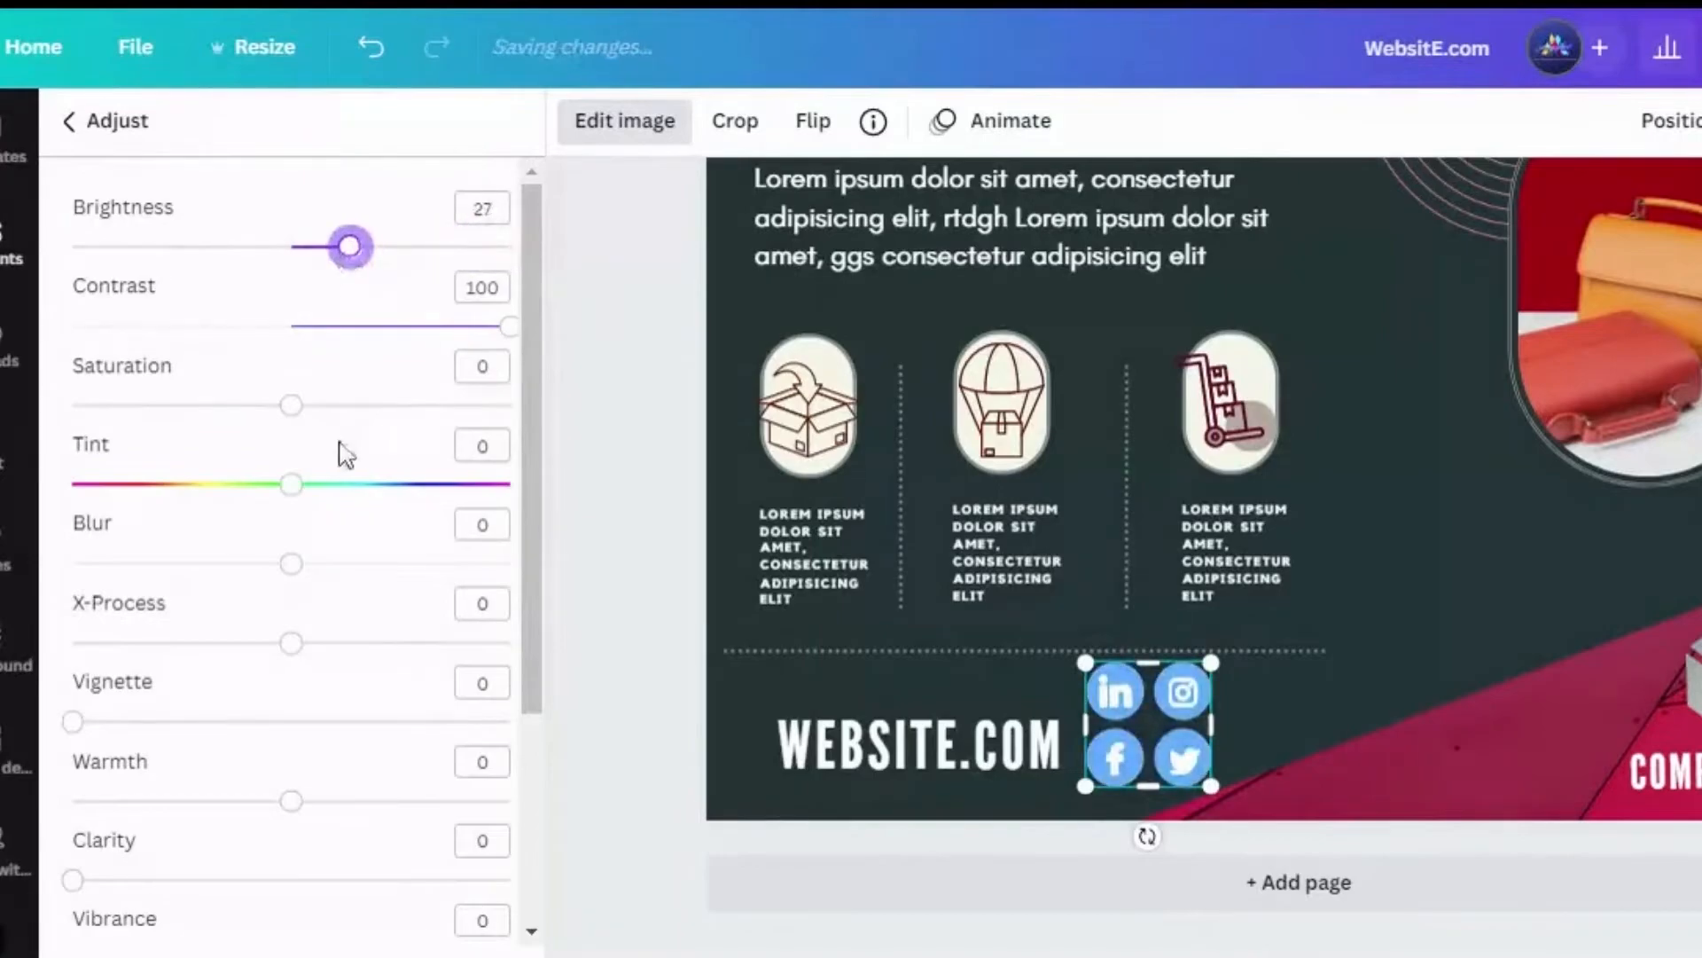
left_click_drag(291, 405, 5, 422)
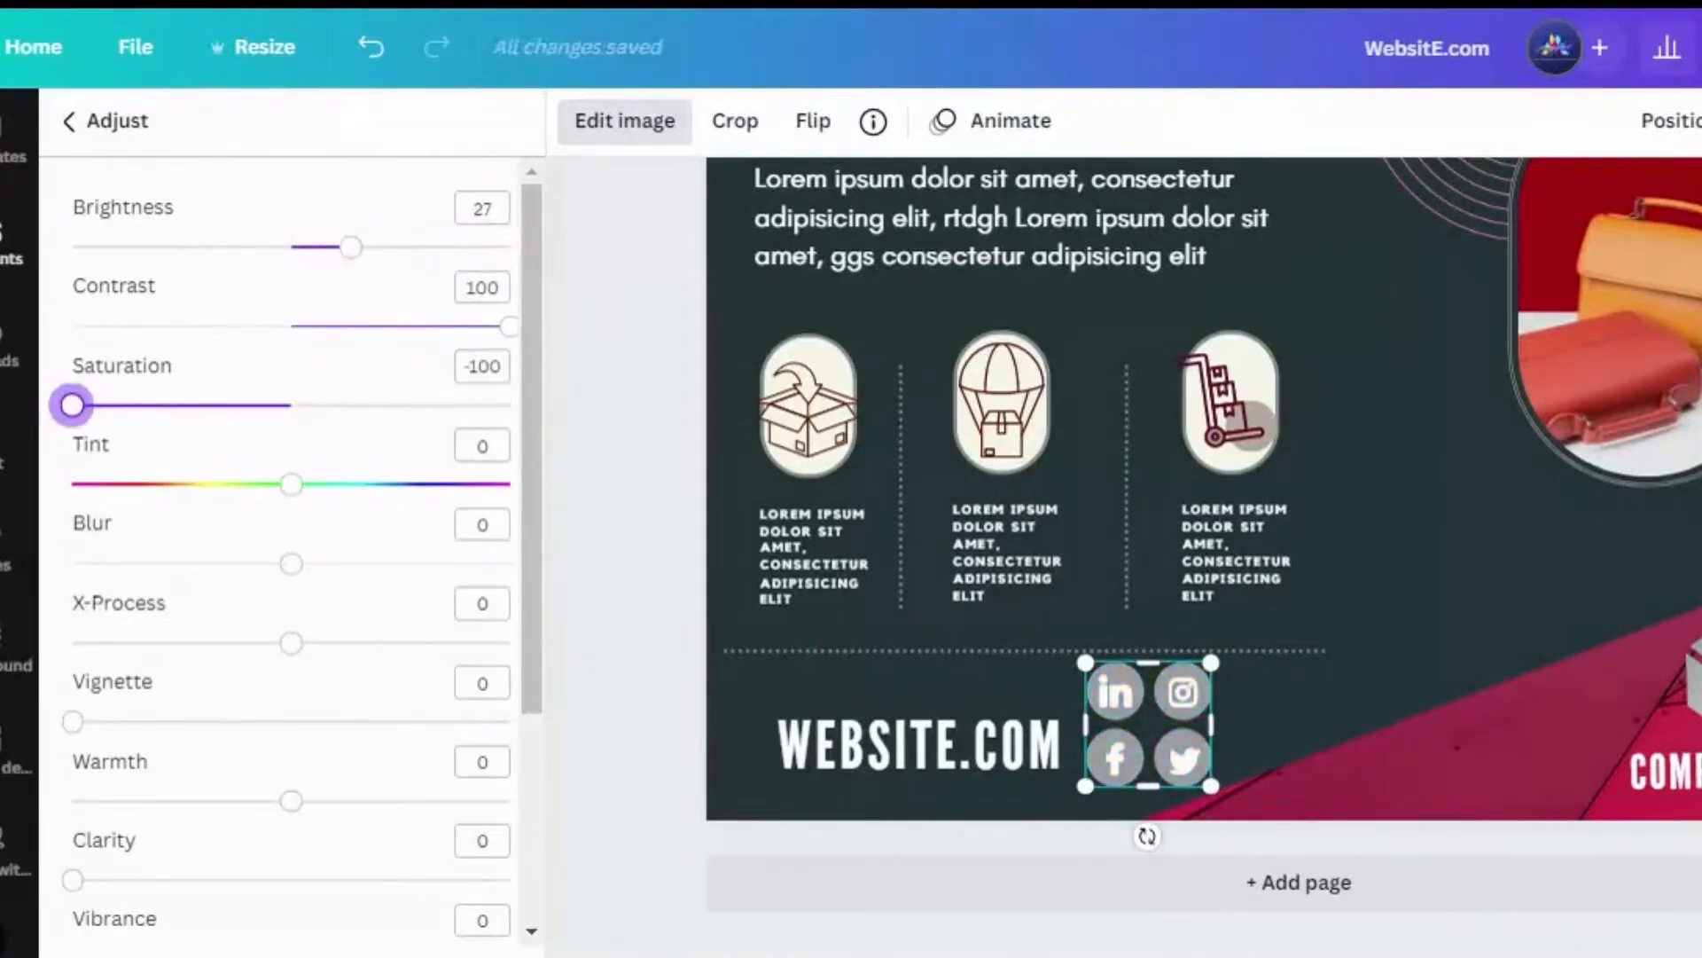
Set the brightness of the social media icons image beside WEBSITE.COM to 1.
left_click_drag(352, 247, 293, 248)
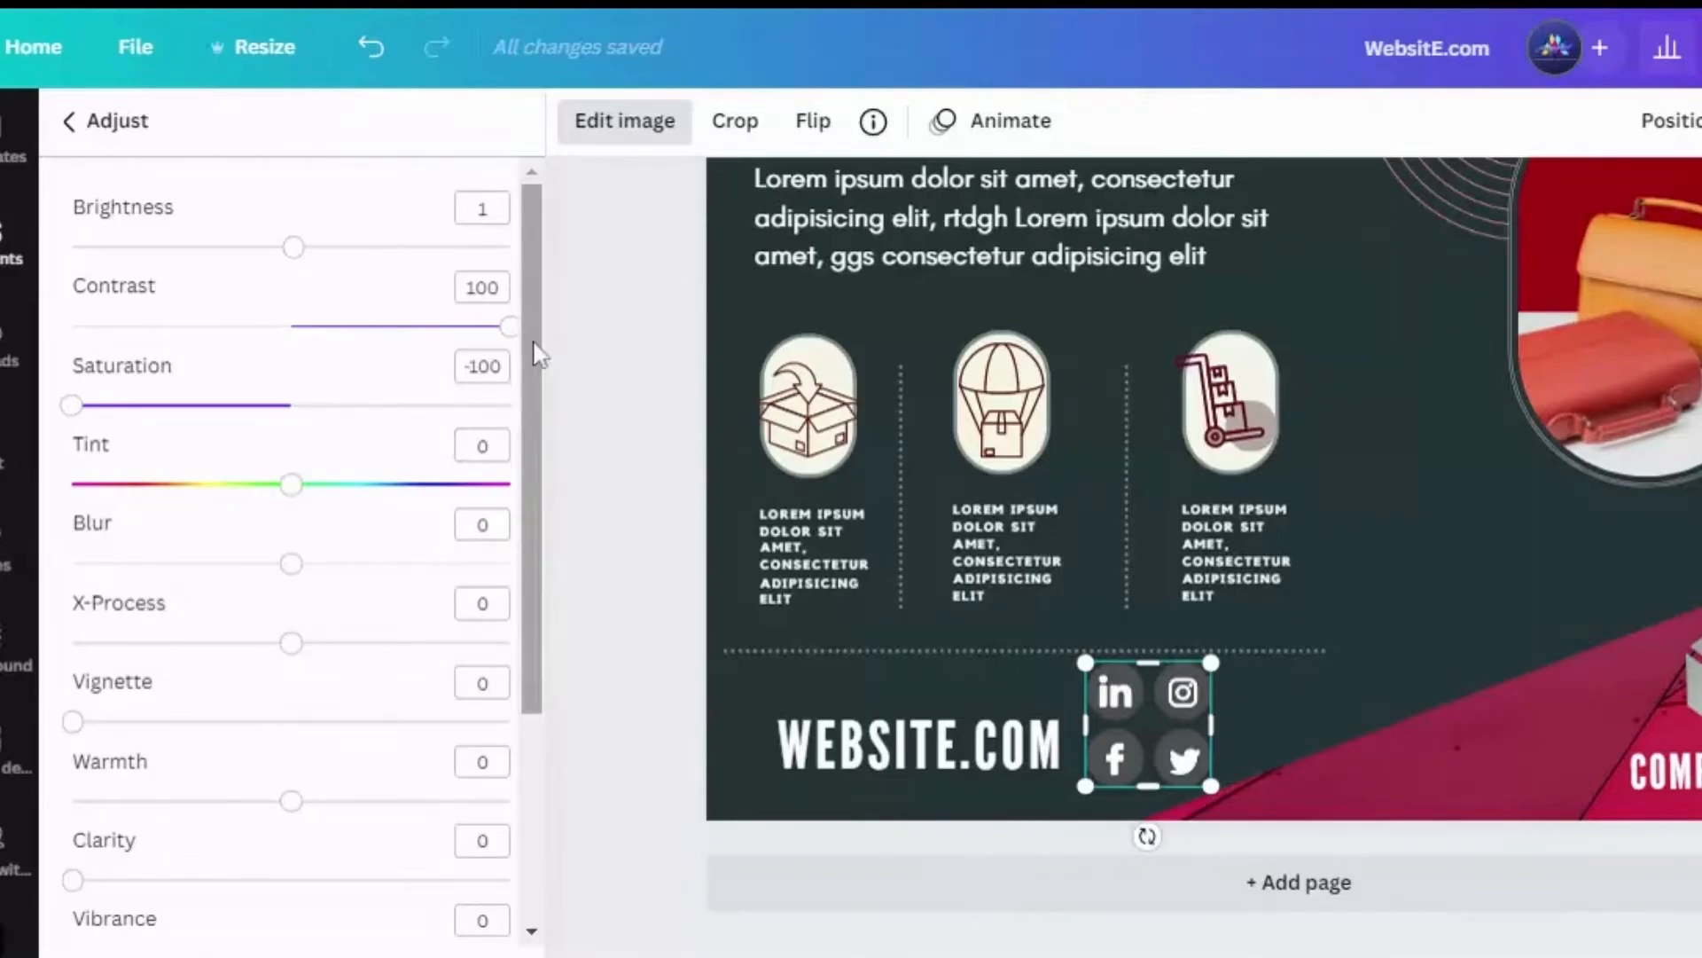
left_click(598, 523)
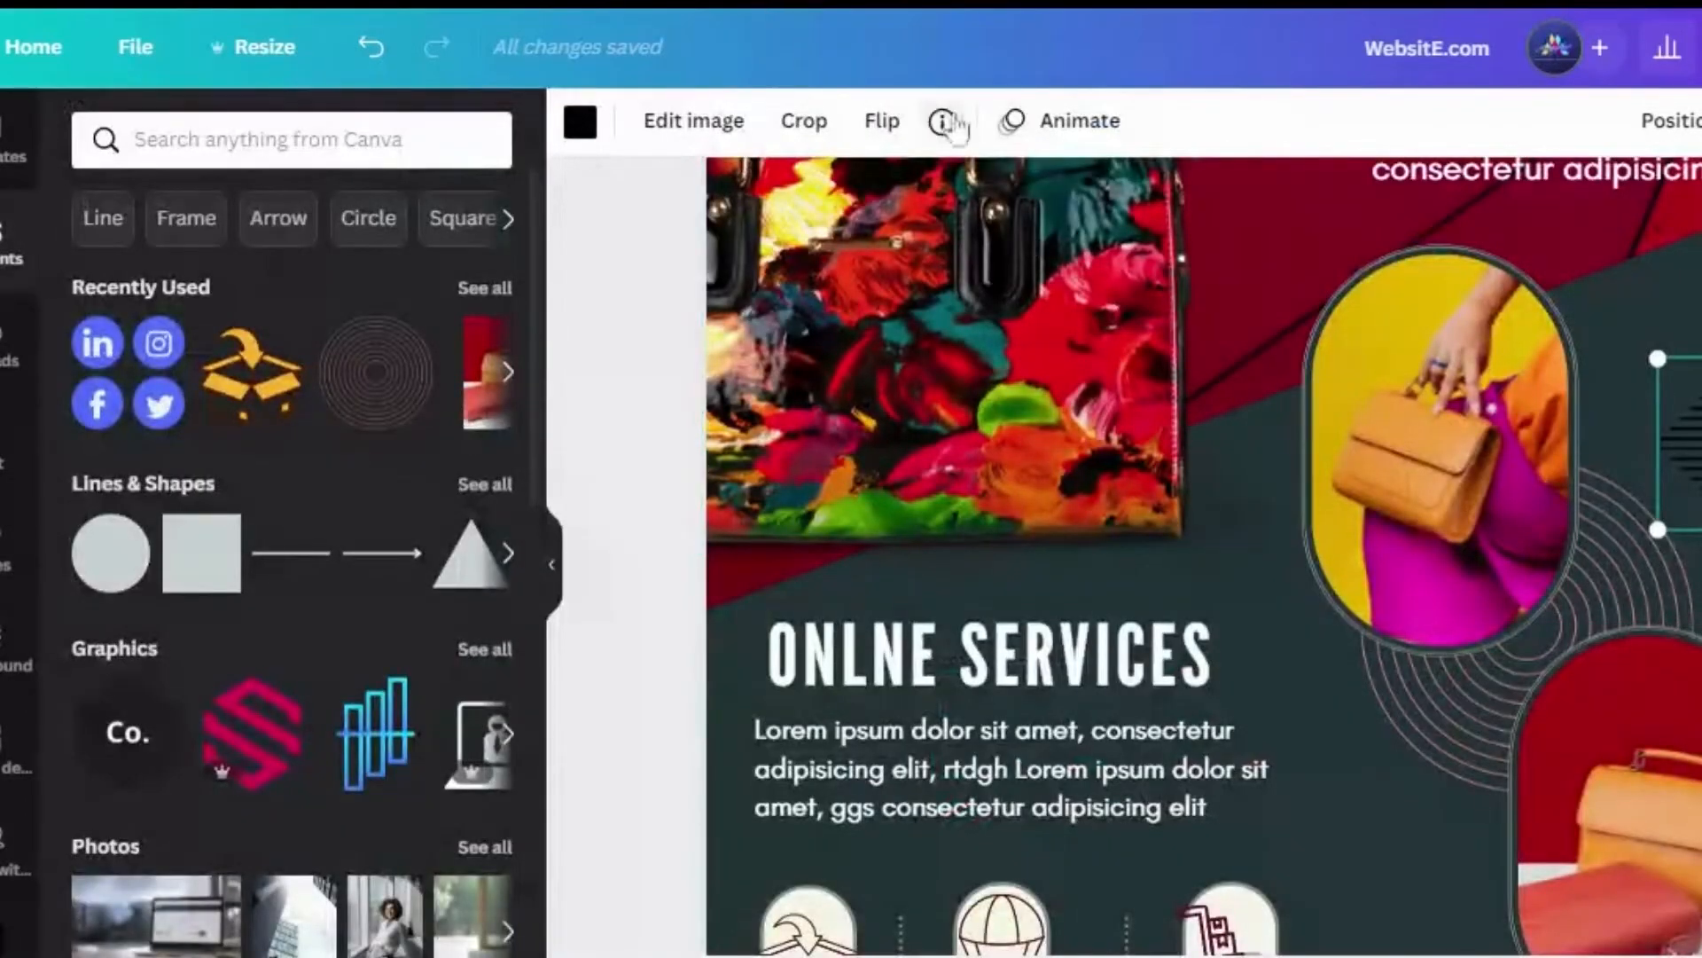
View the element details of the black striped diamond graphic beside the framed handbag photo.
left_click(947, 123)
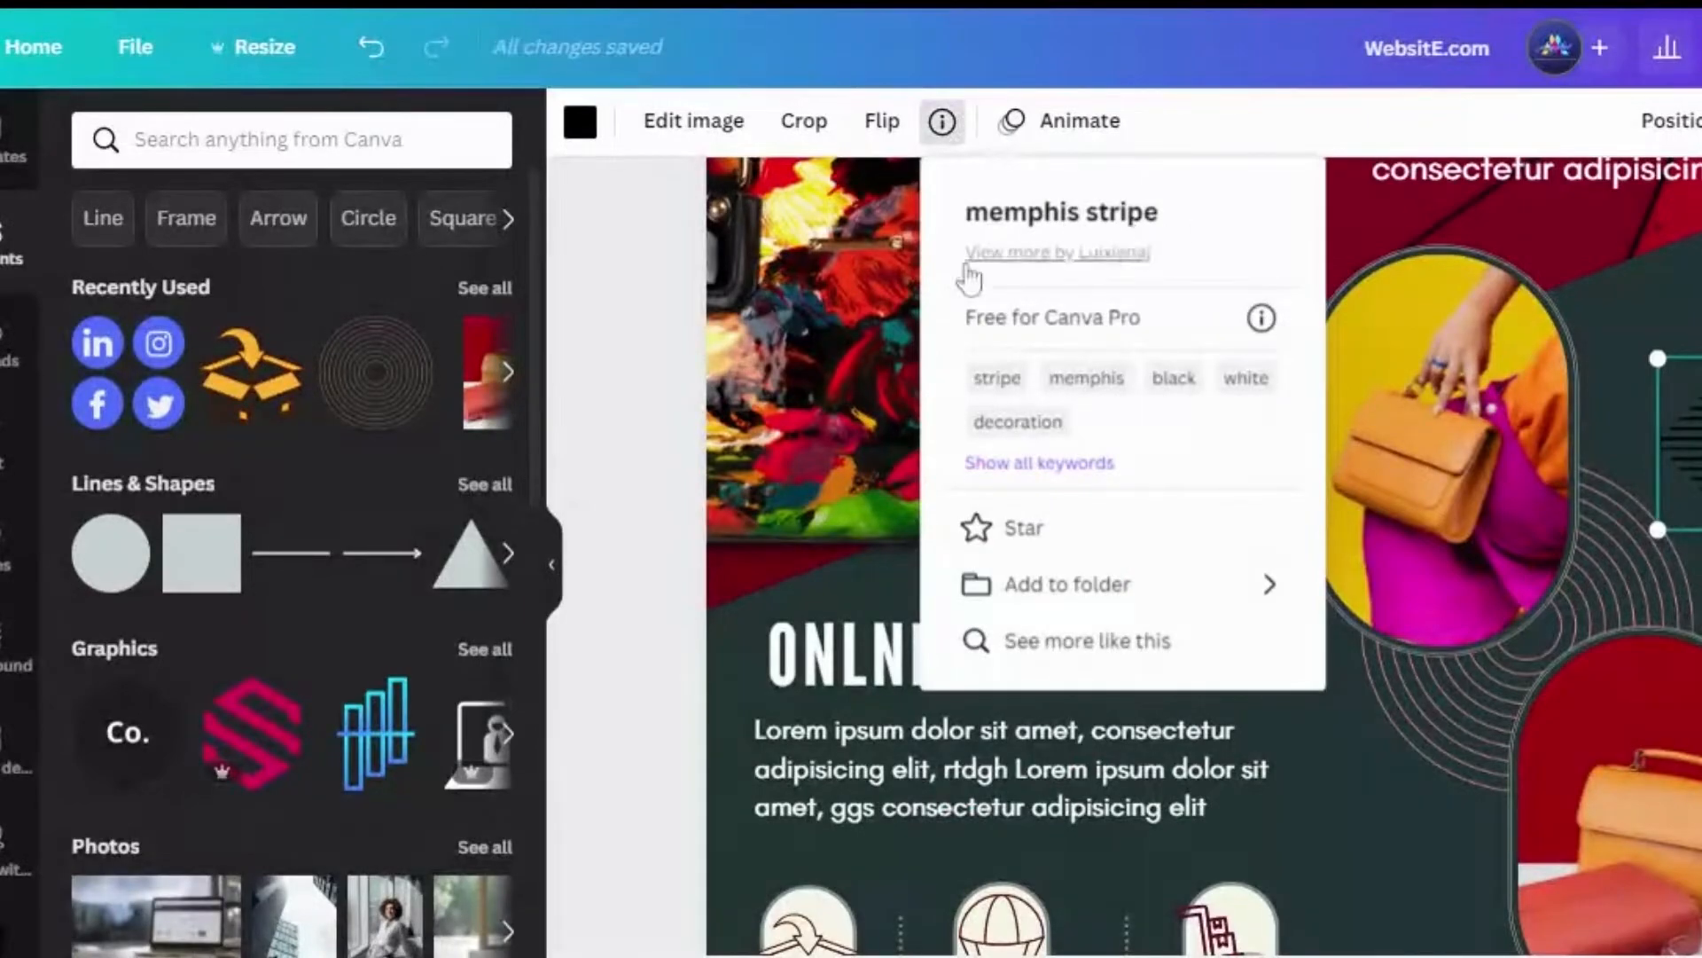
left_click(556, 575)
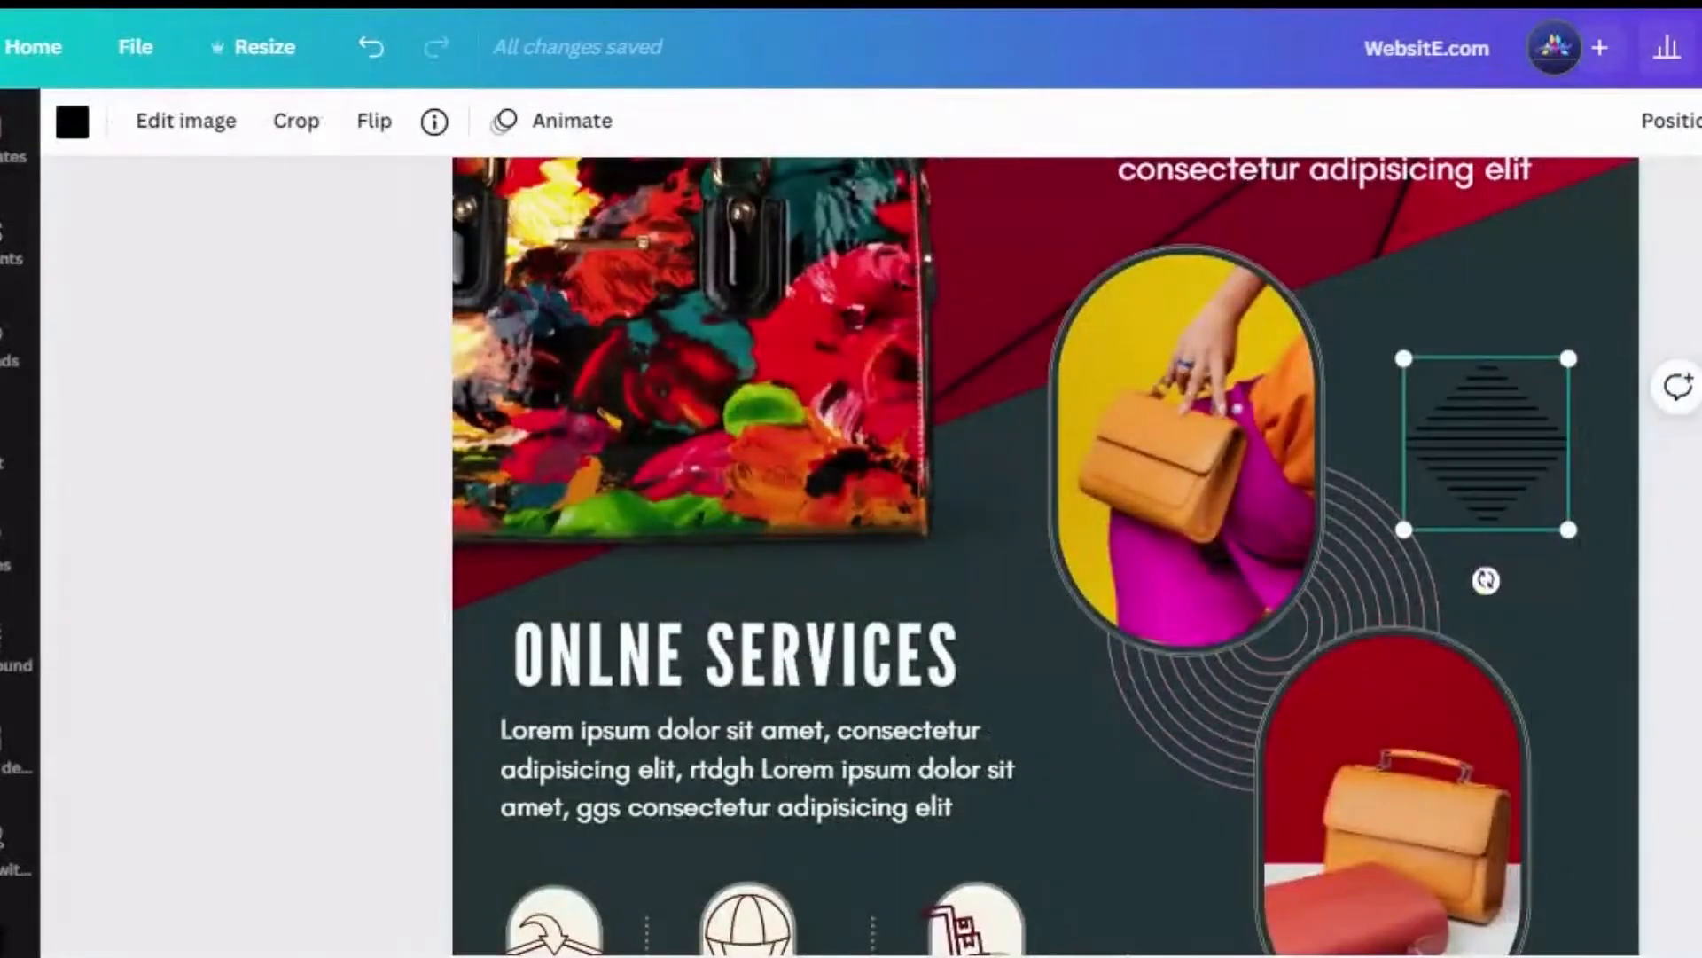
Examine the striped diamond decorations scattered over the poster's dark background, from the footer up to the SHOPY FESTY header.
scroll(998, 423, "down", 6)
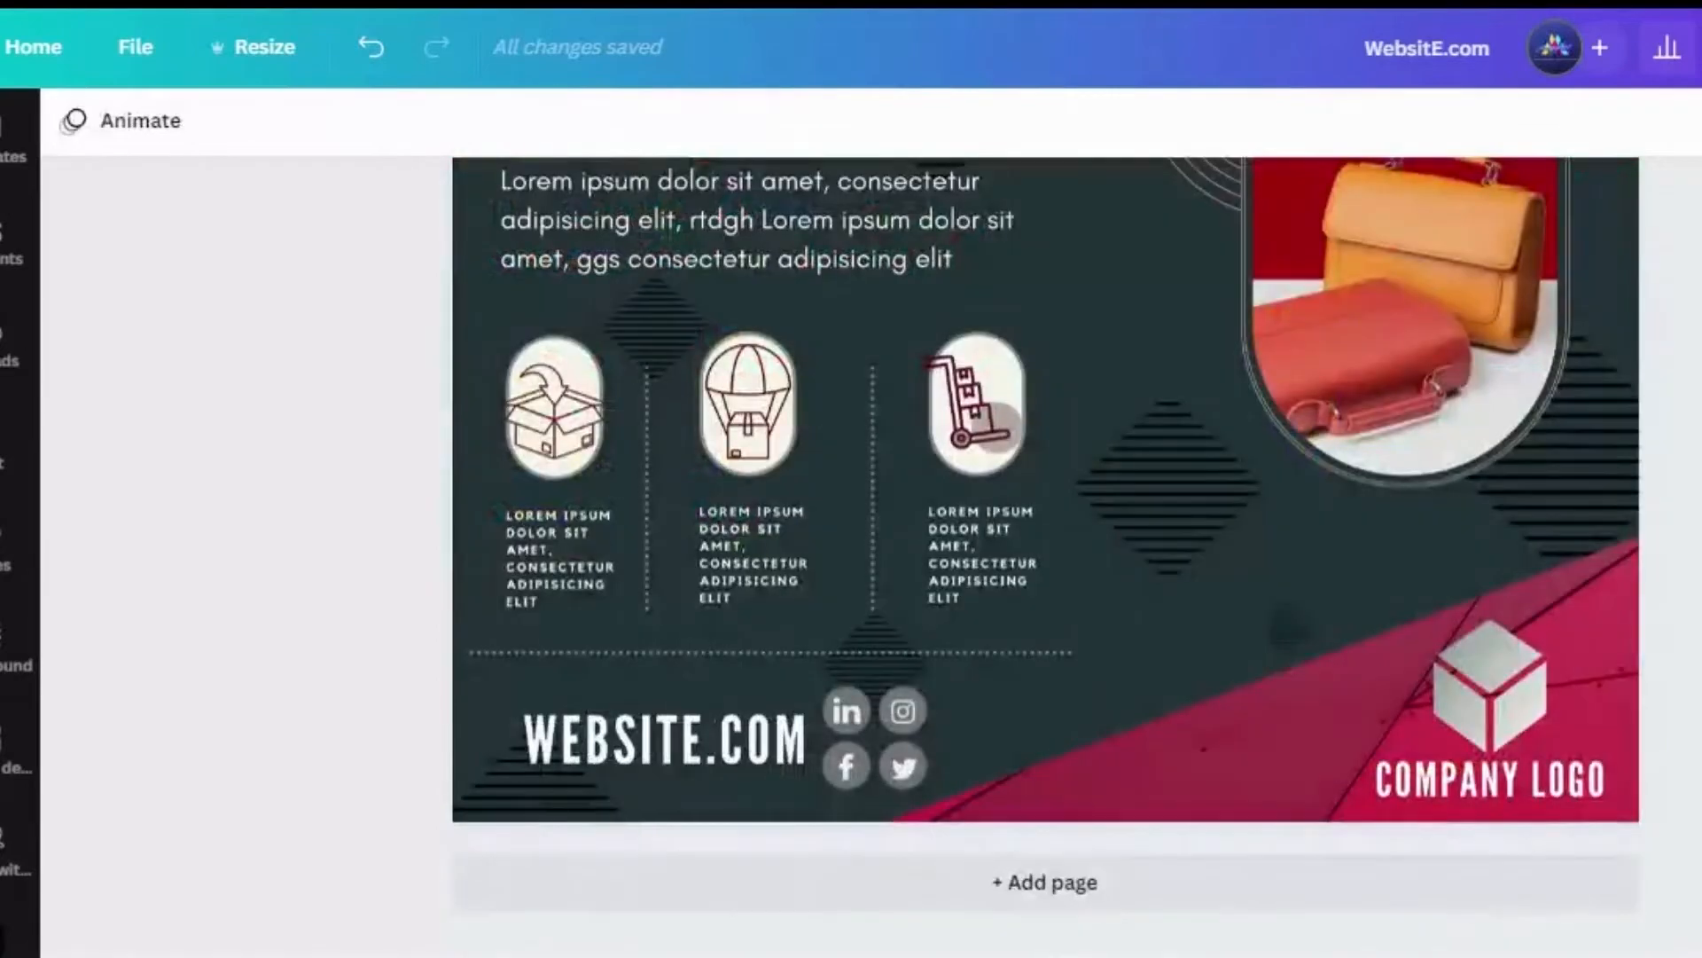
scroll(1046, 555, "up", 4)
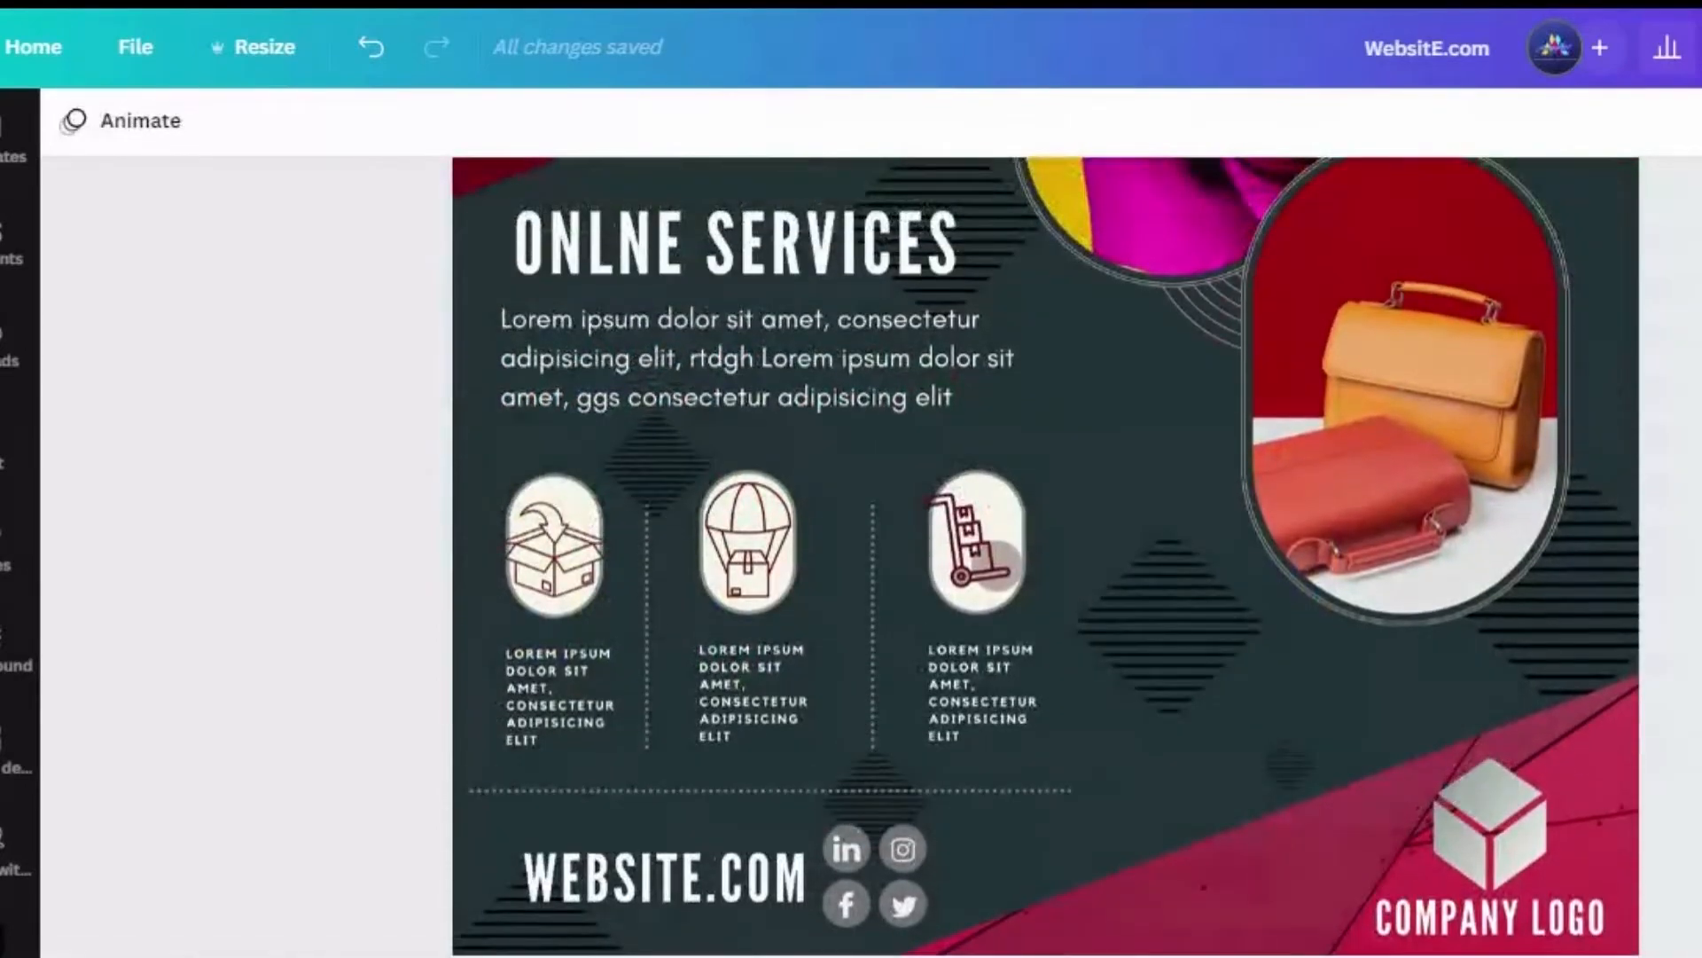
scroll(1046, 556, "up", 4)
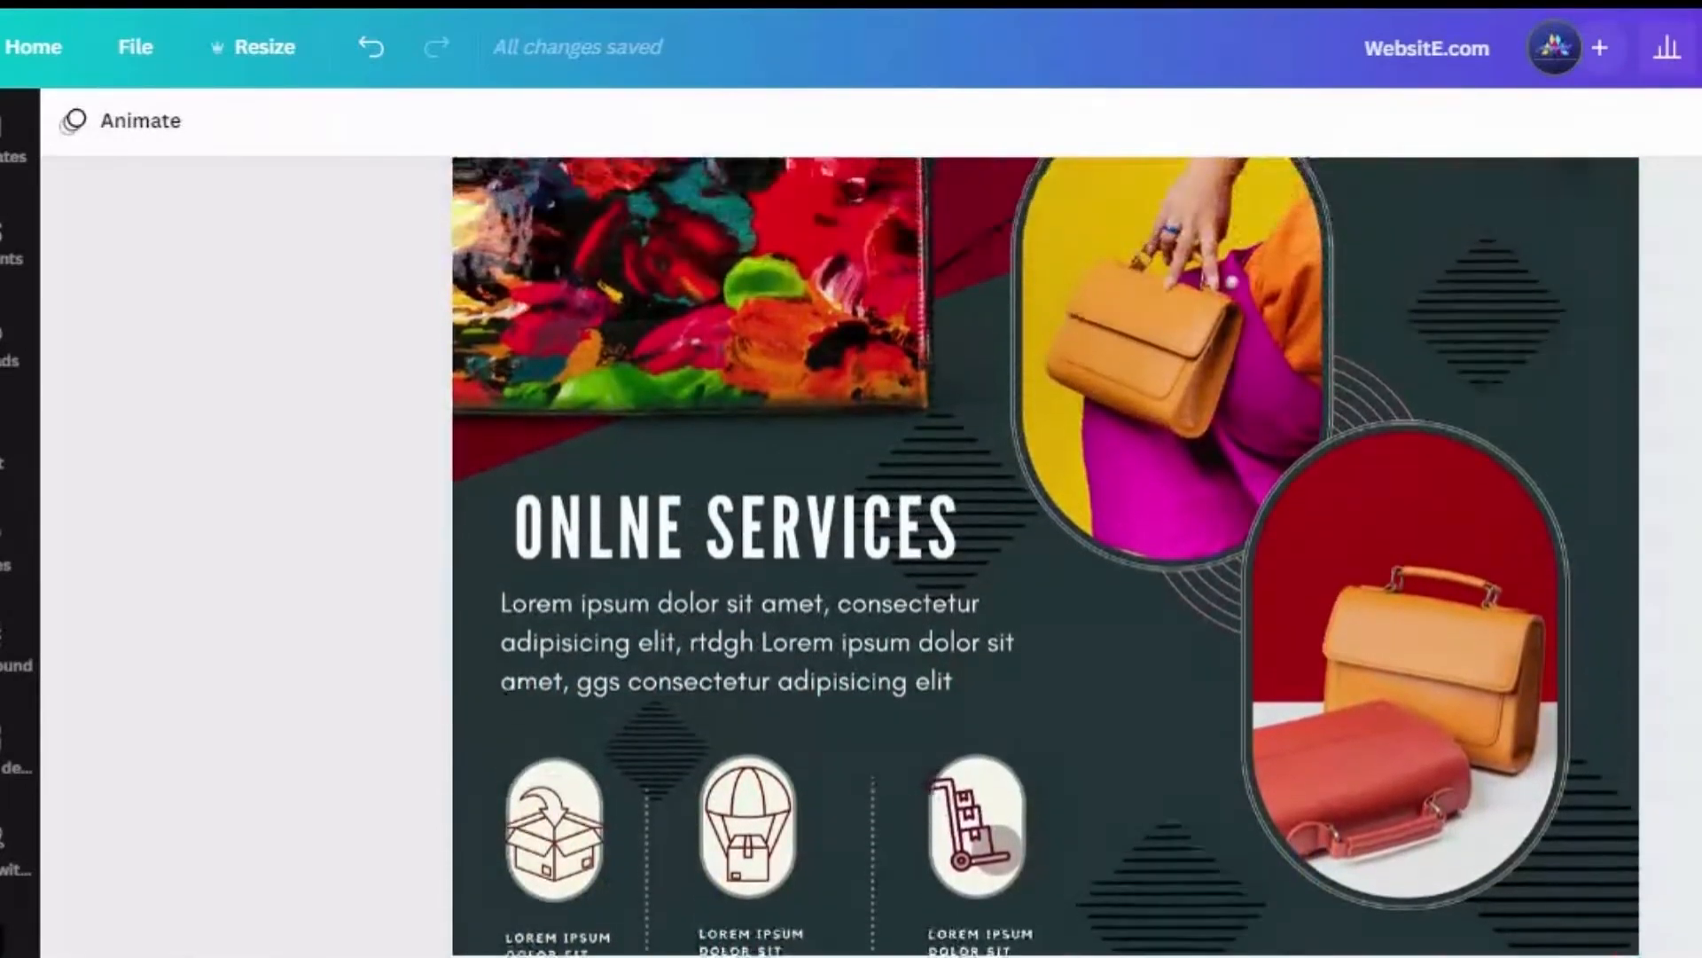
scroll(1046, 556, "up", 5)
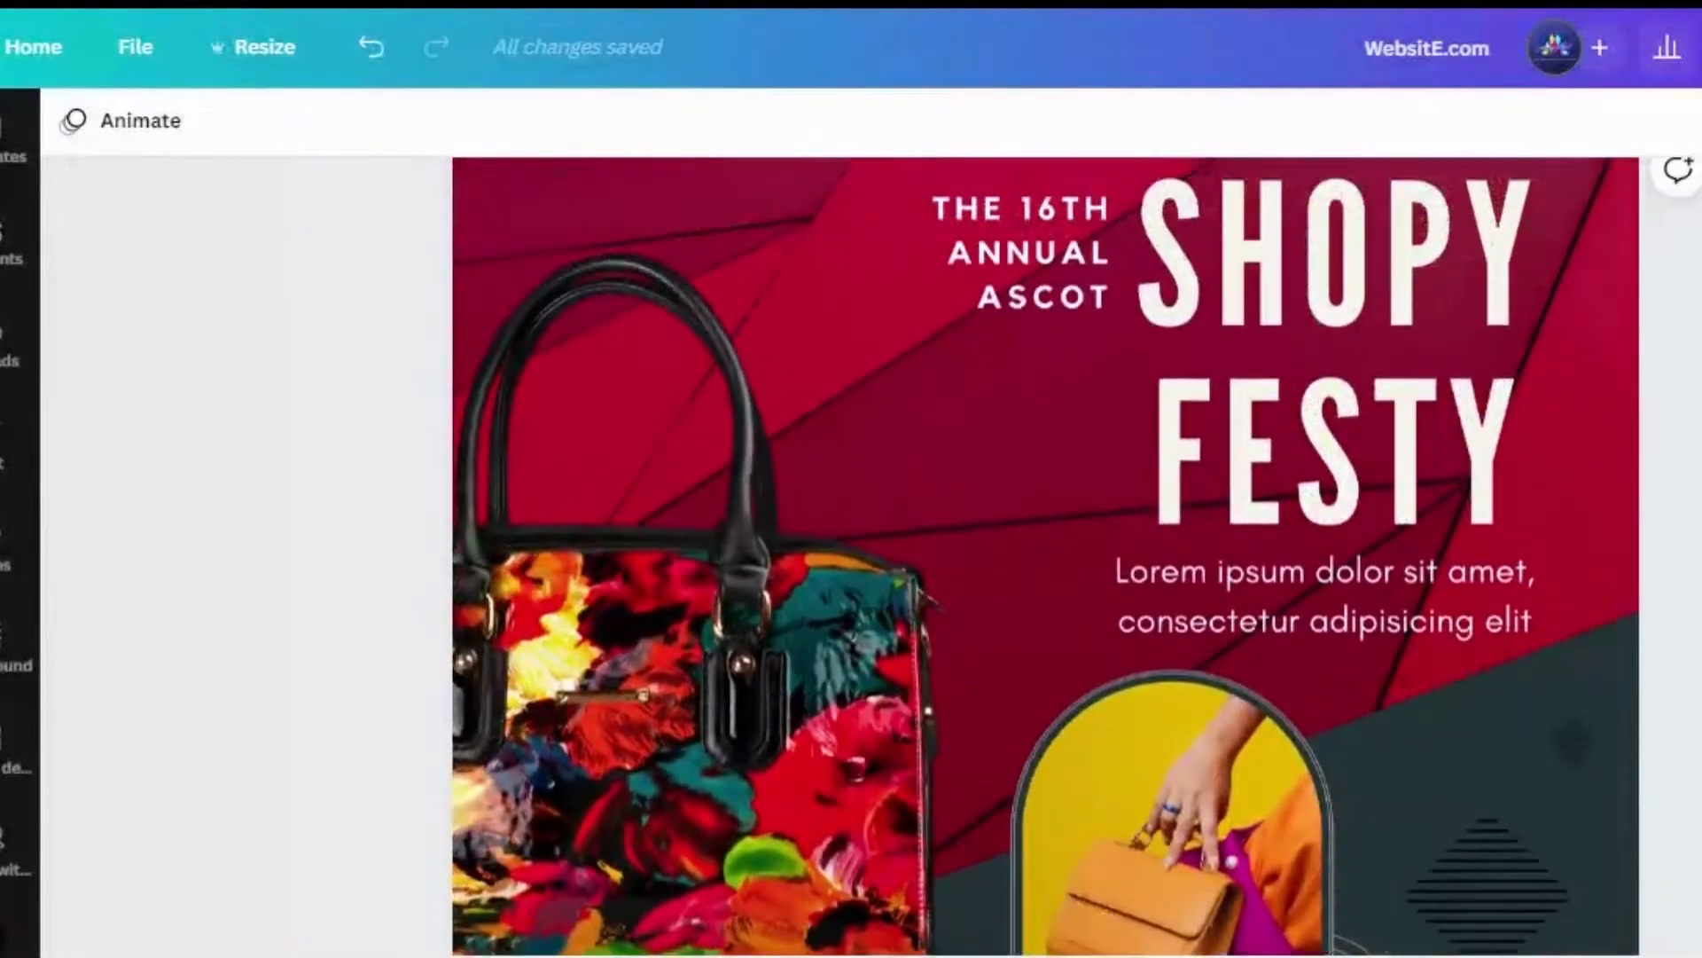
scroll(1075, 555, "down", 1)
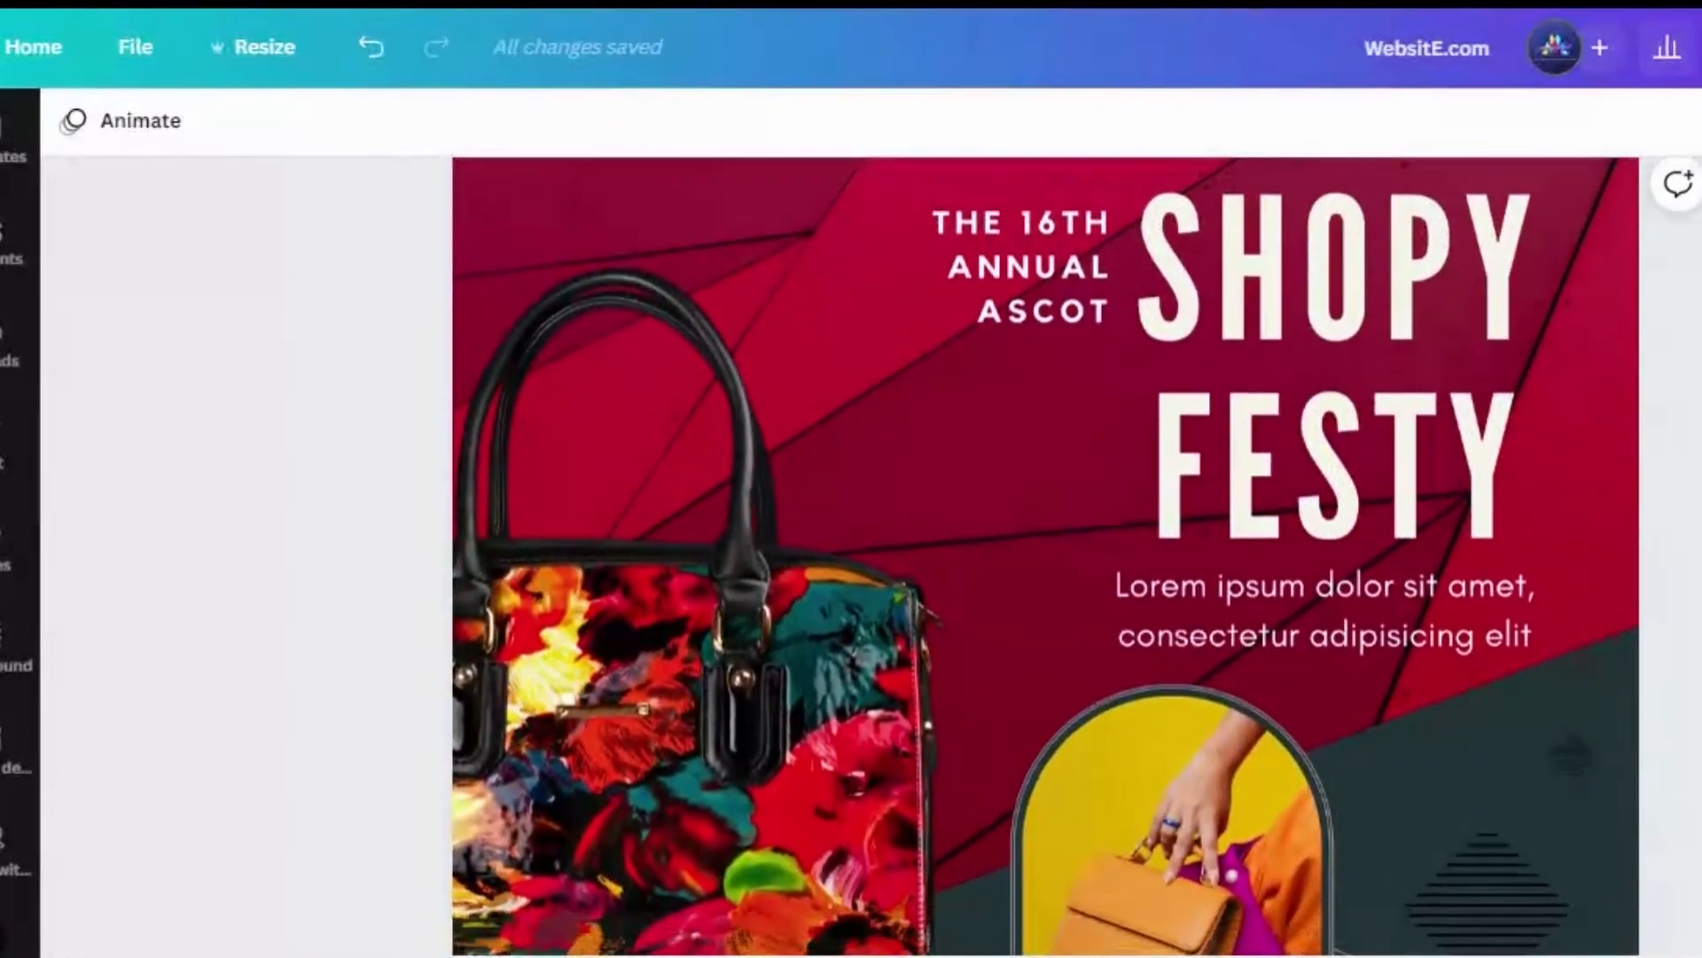
scroll(1076, 556, "up", 1)
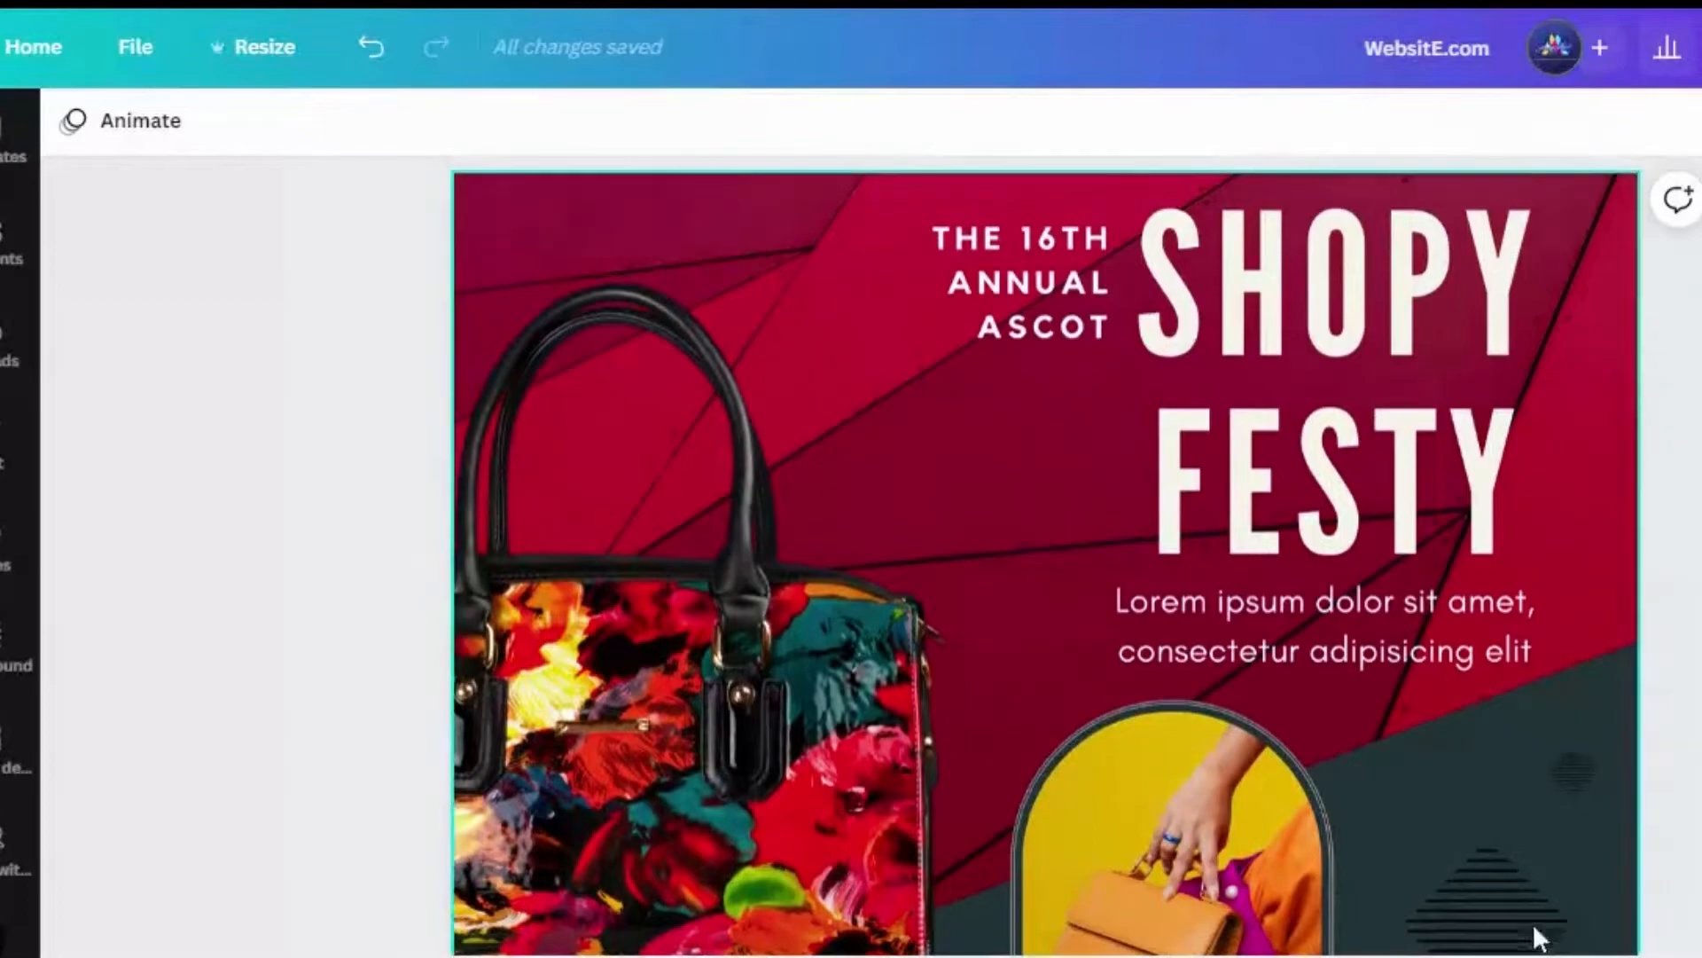
Review the whole finished poster at reduced size and in detail, from the header and framed photos down to the website and logo footer.
key("ctrl+minus")
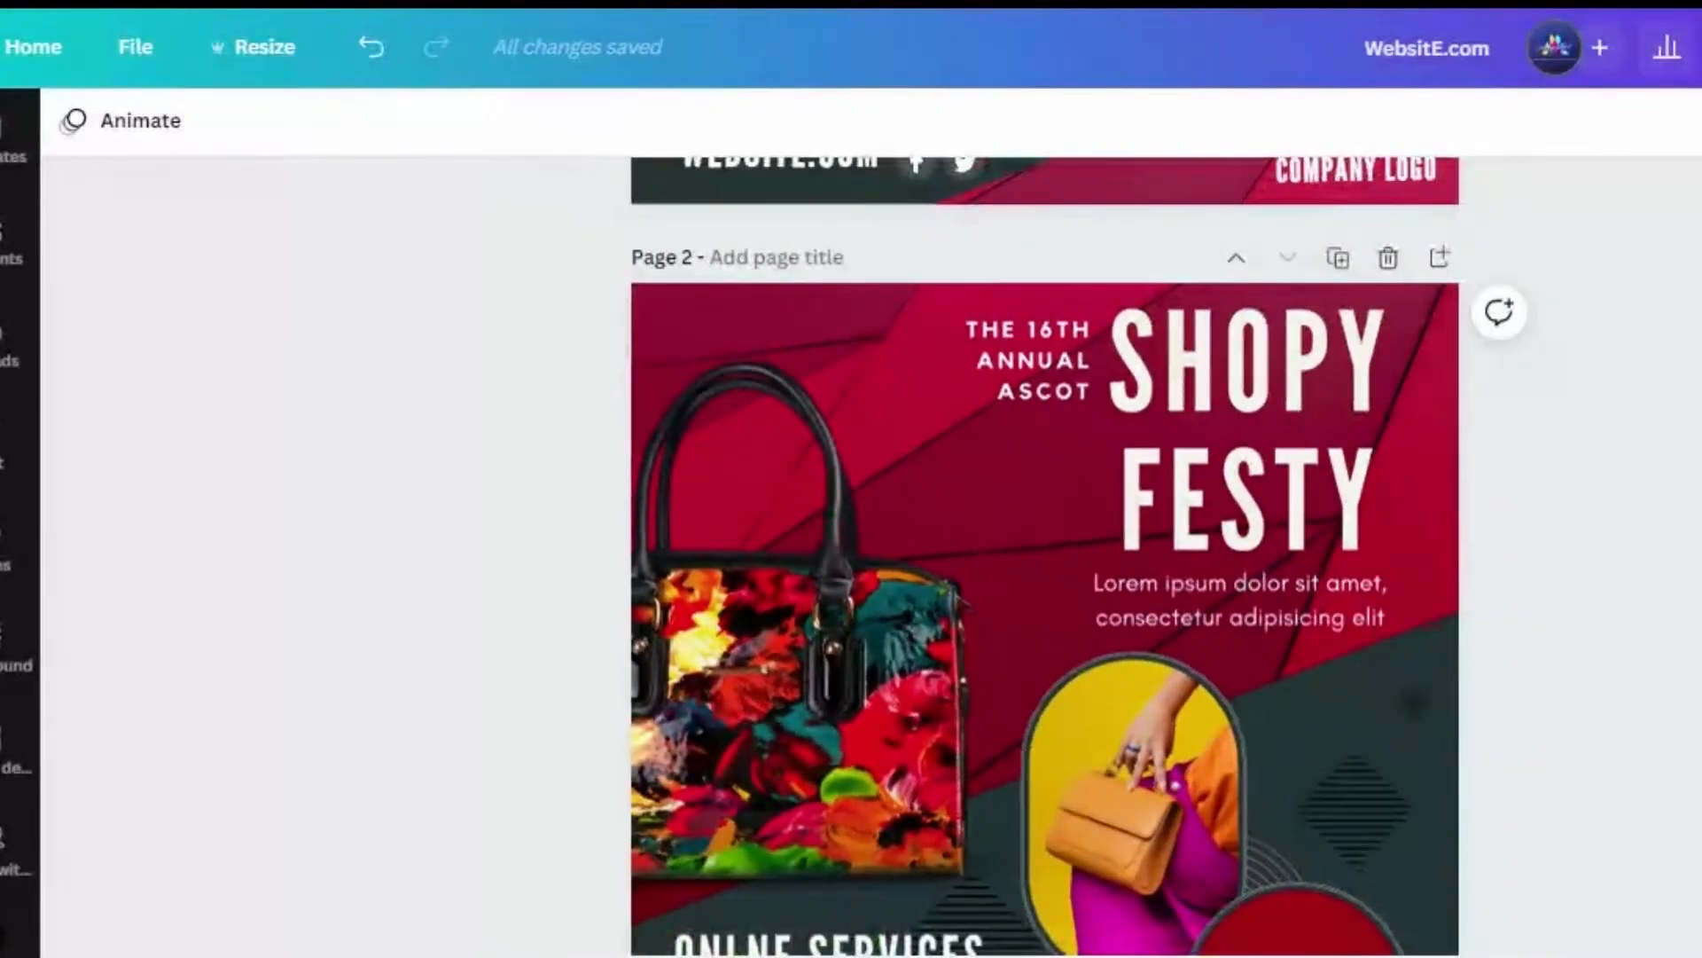
scroll(1045, 557, "down", 3)
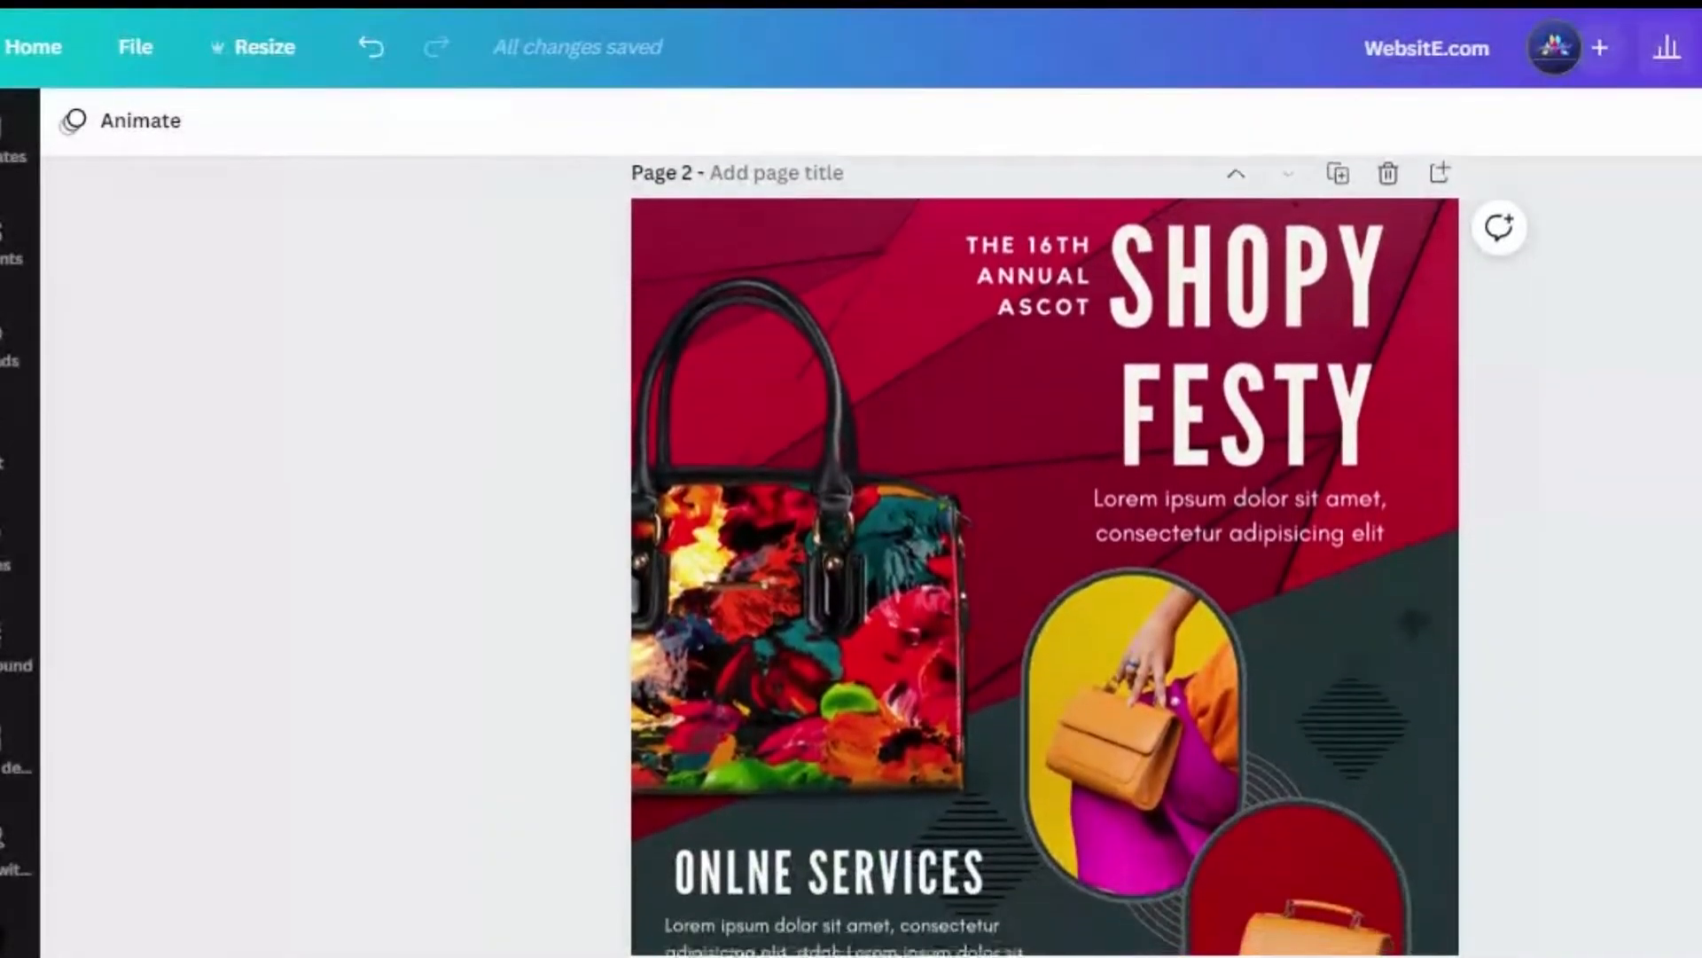
scroll(1044, 557, "down", 4)
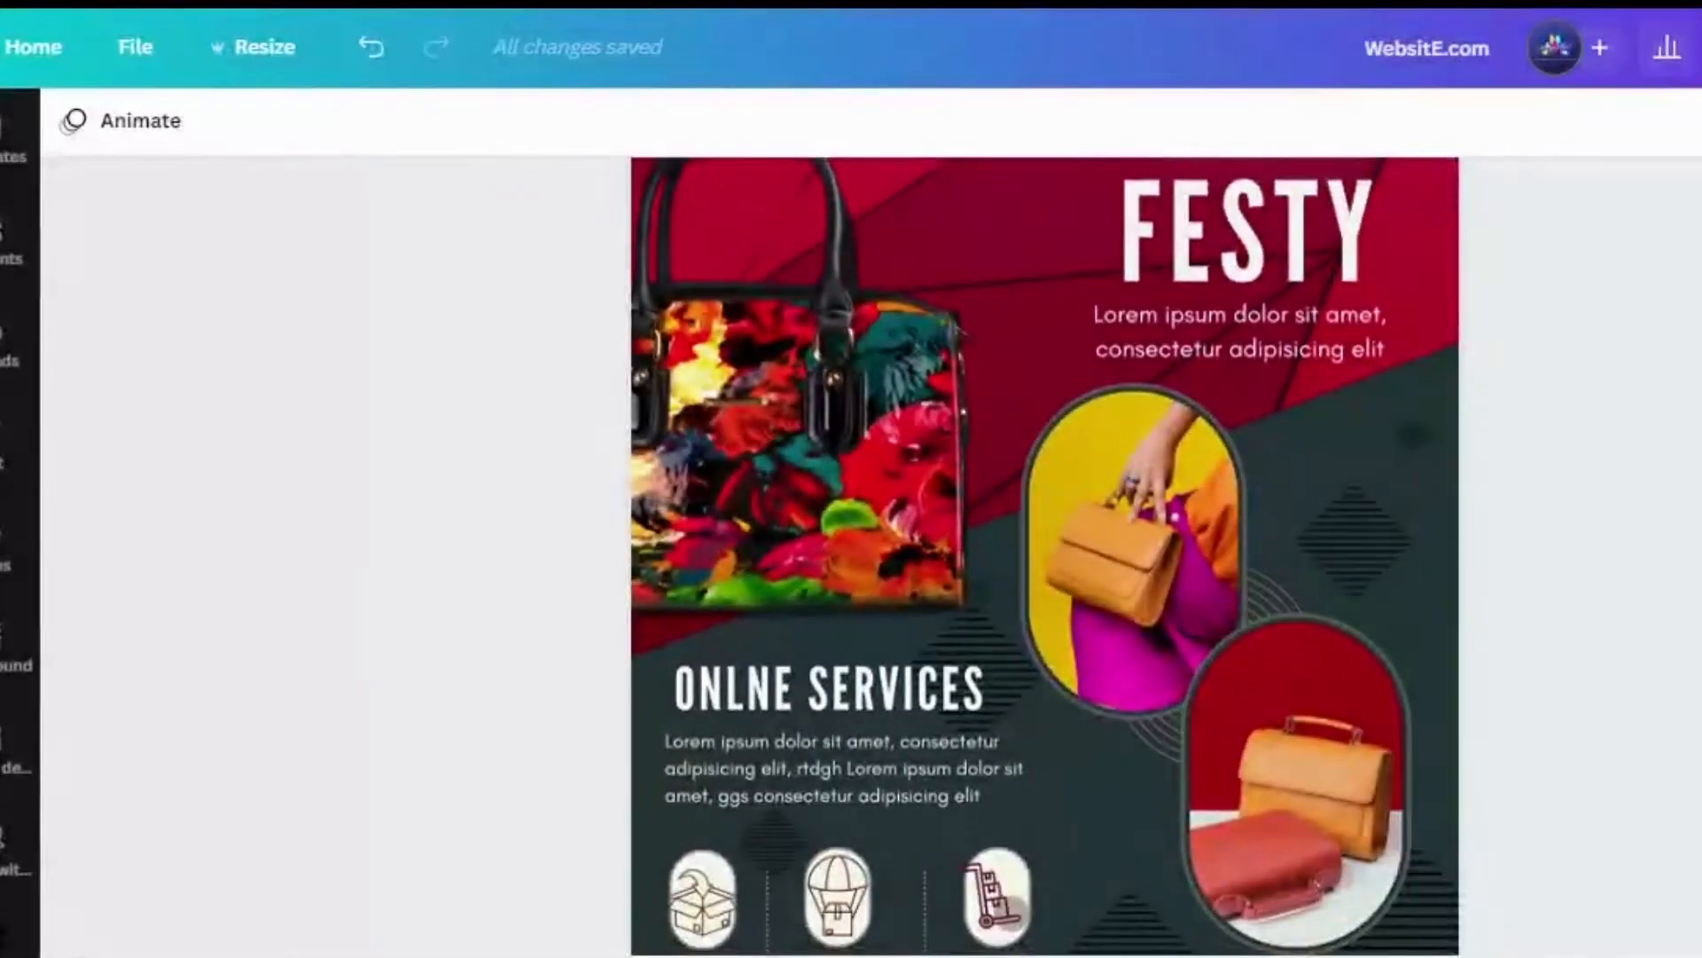
scroll(1044, 557, "down", 6)
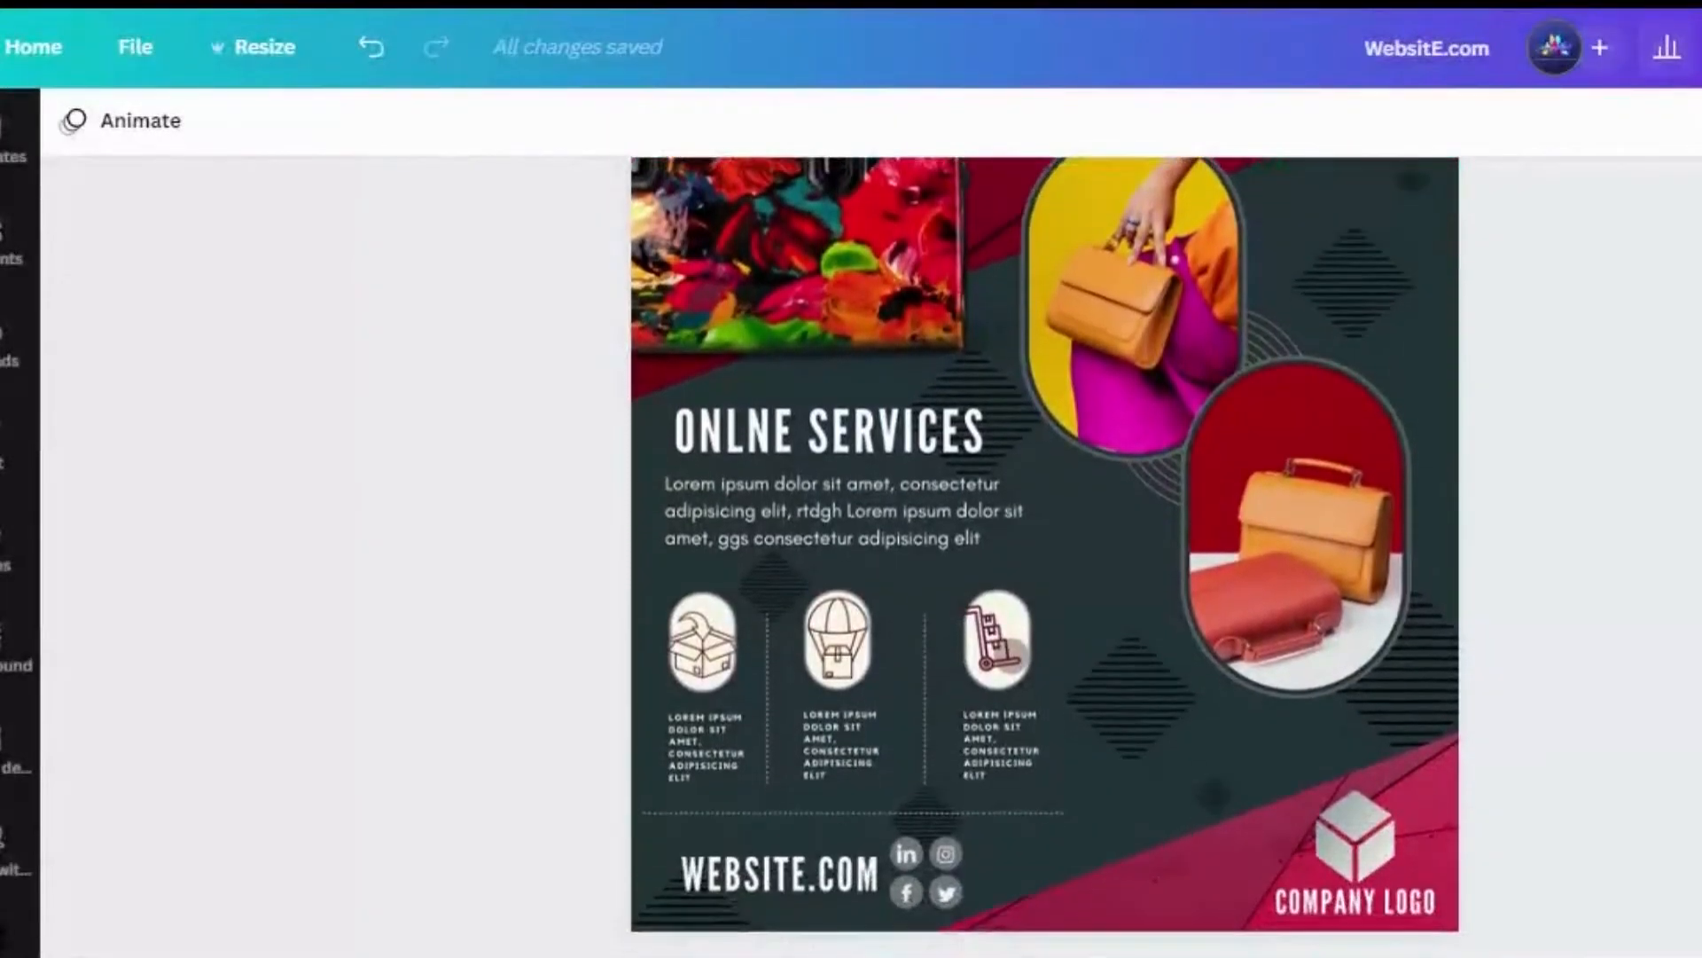
scroll(1044, 557, "up", 2)
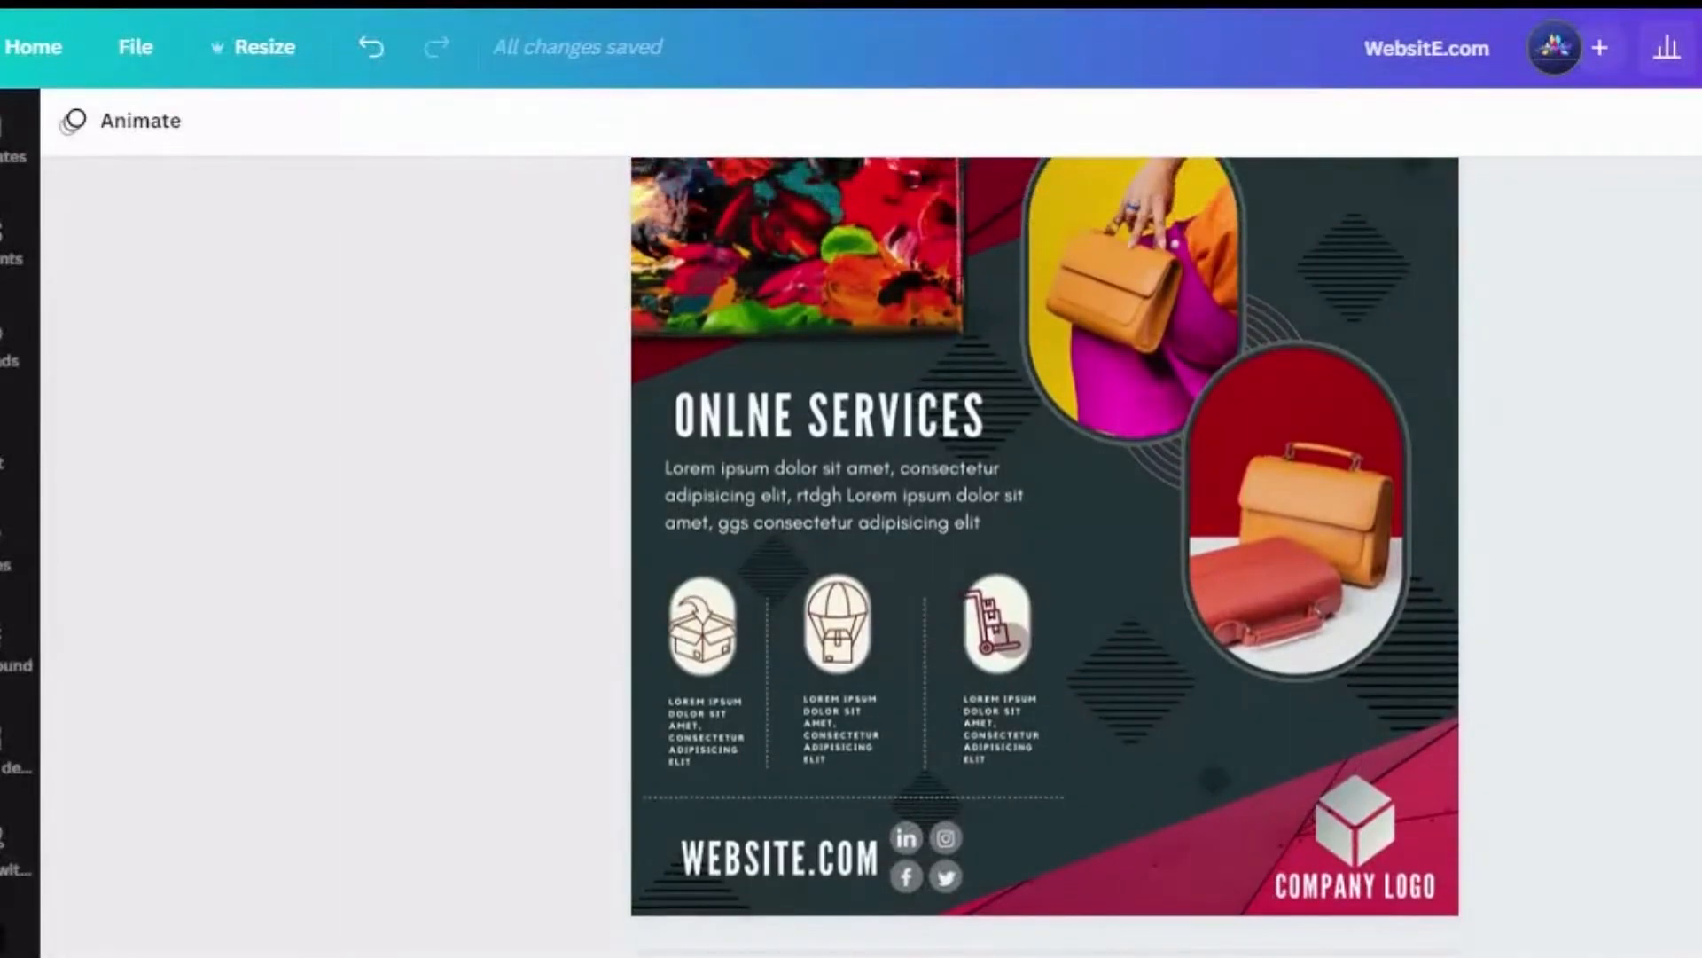
scroll(1044, 557, "up", 10)
scroll(1045, 557, "down", 4)
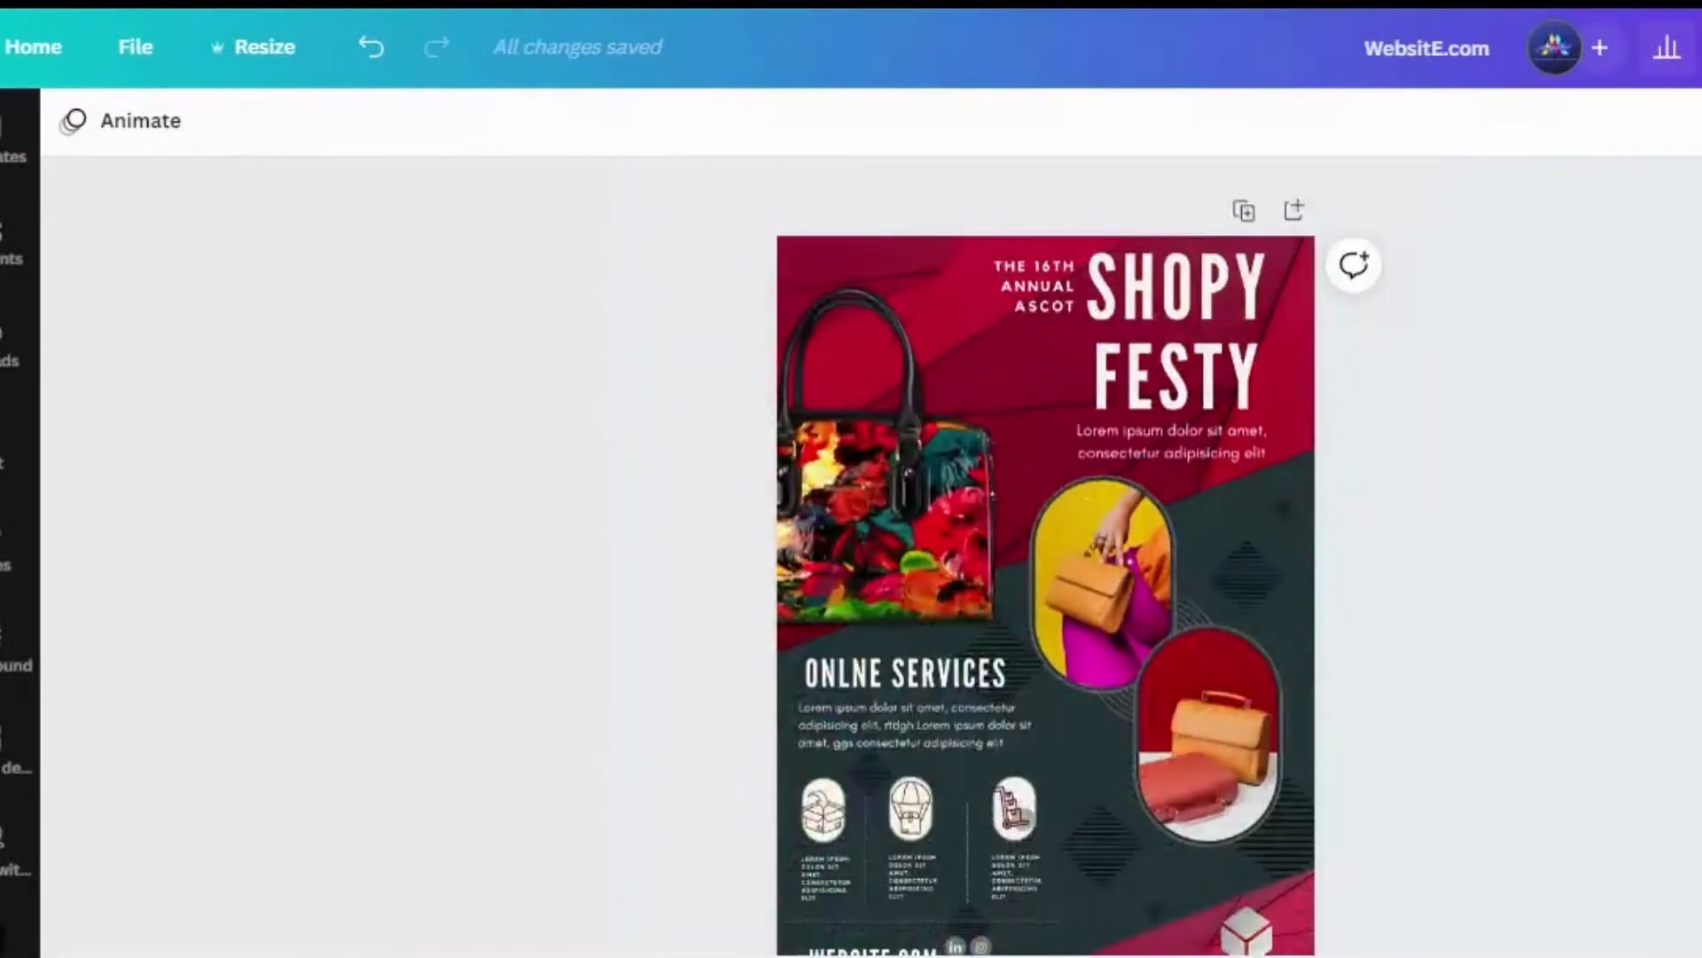
scroll(1045, 556, "up", 3)
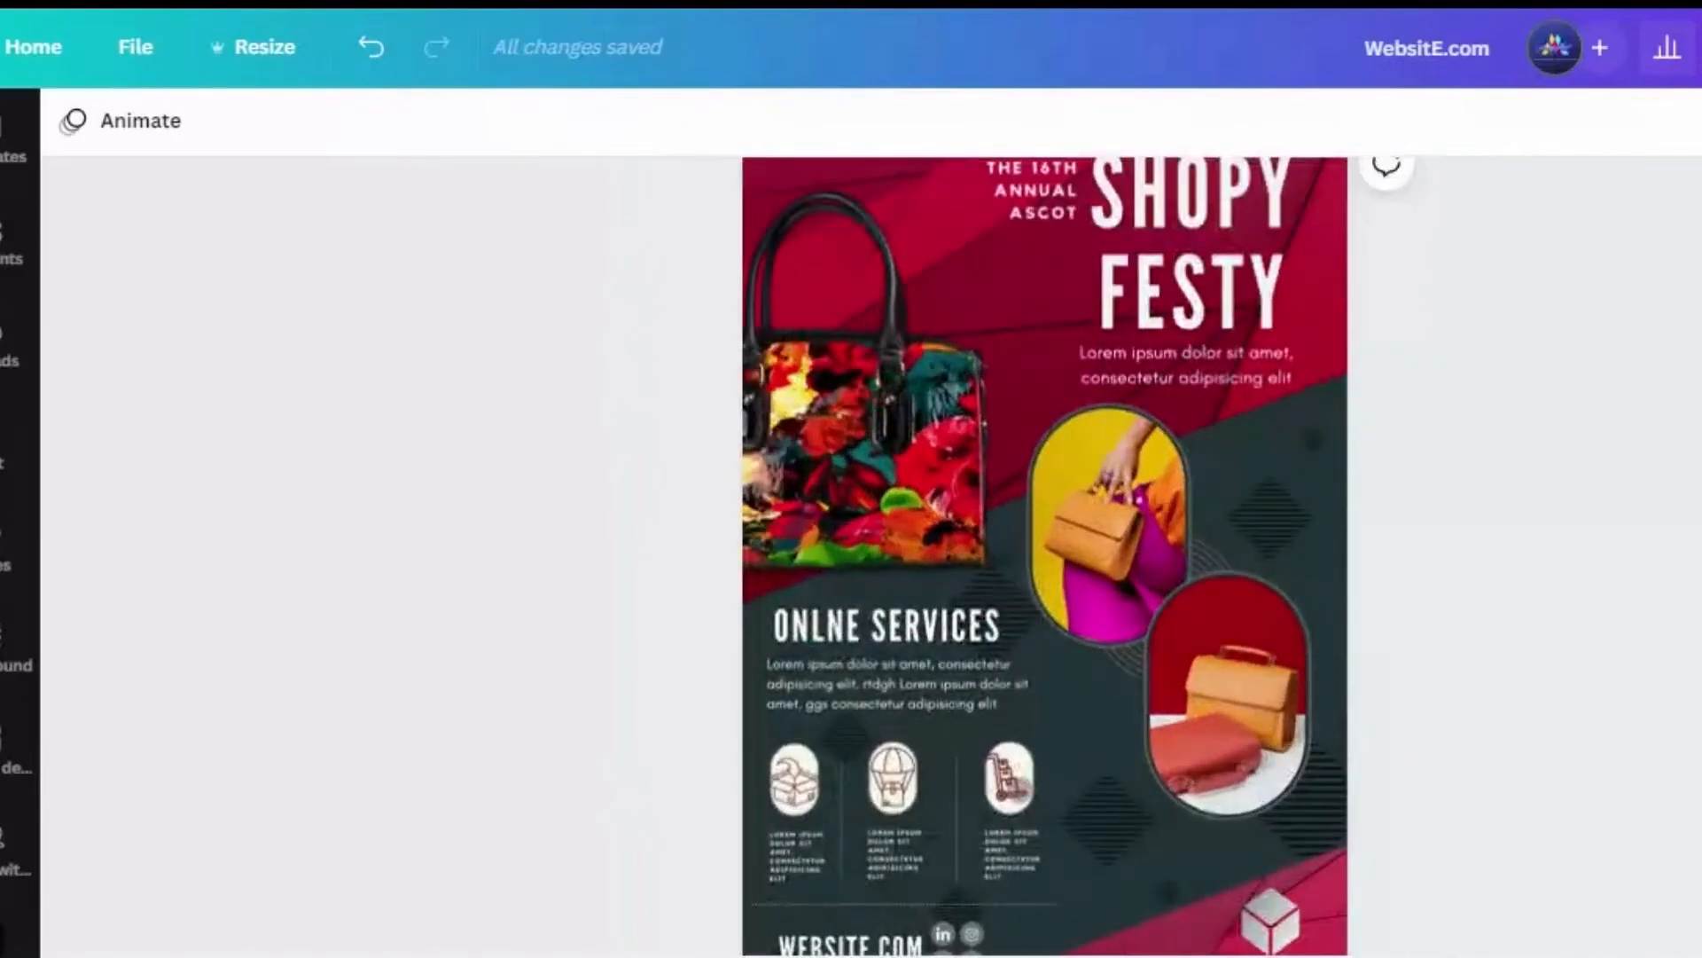
scroll(1044, 556, "down", 2)
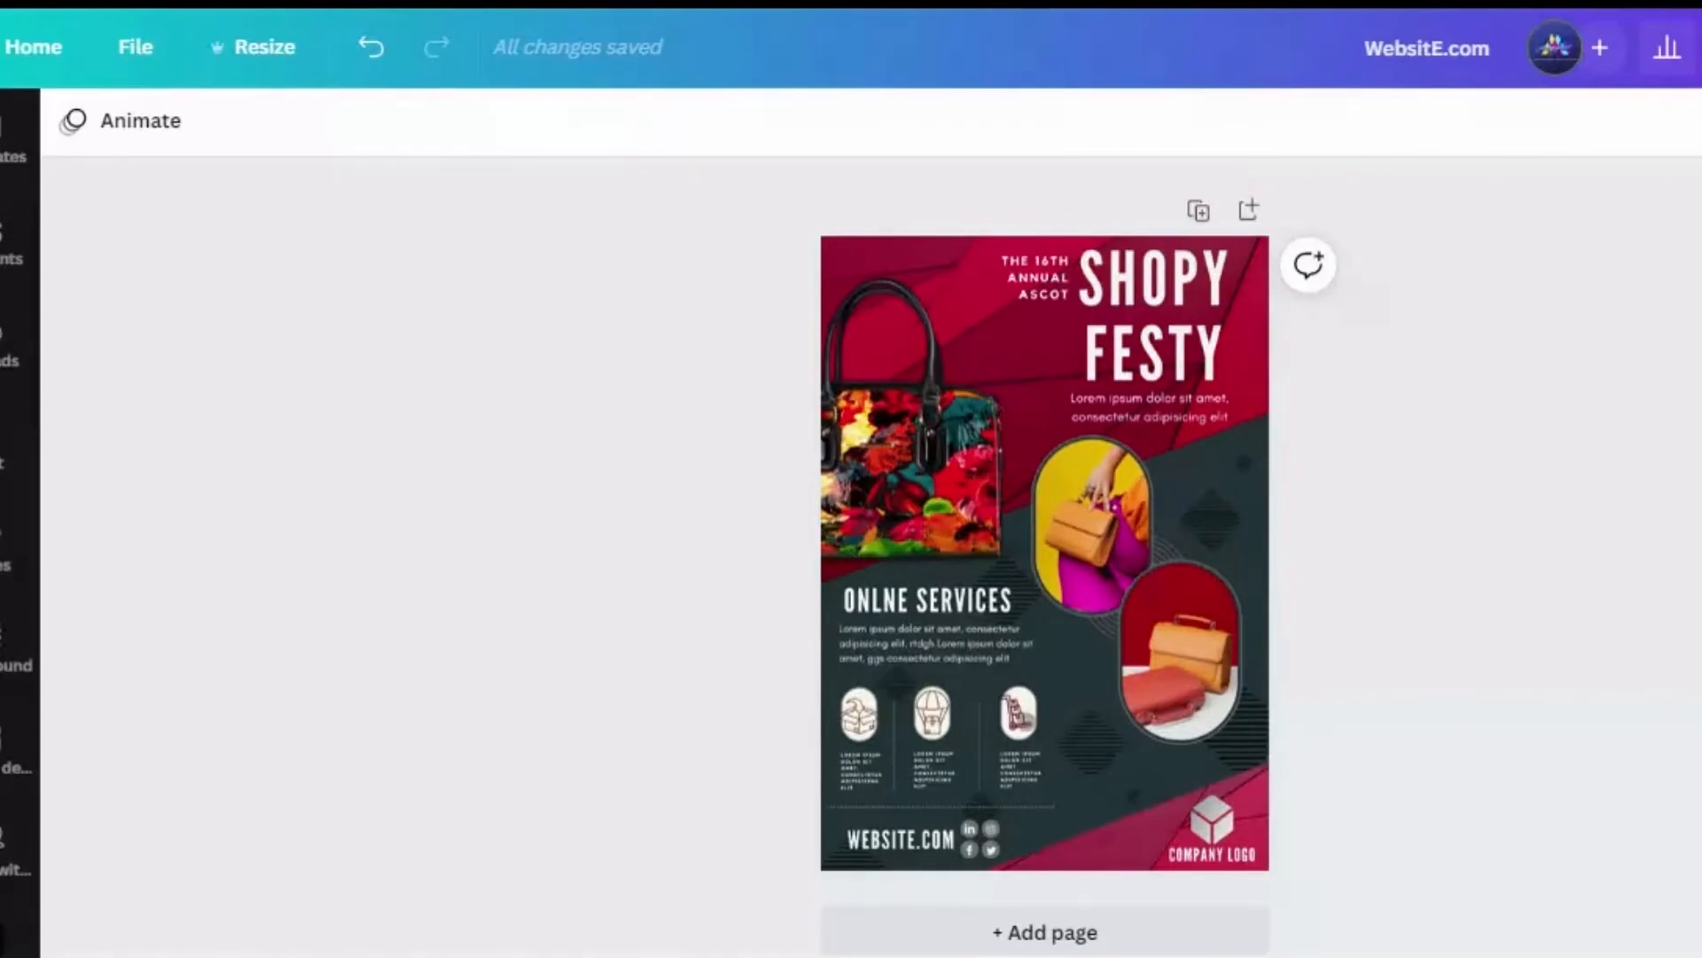
scroll(1052, 523, "up", 3)
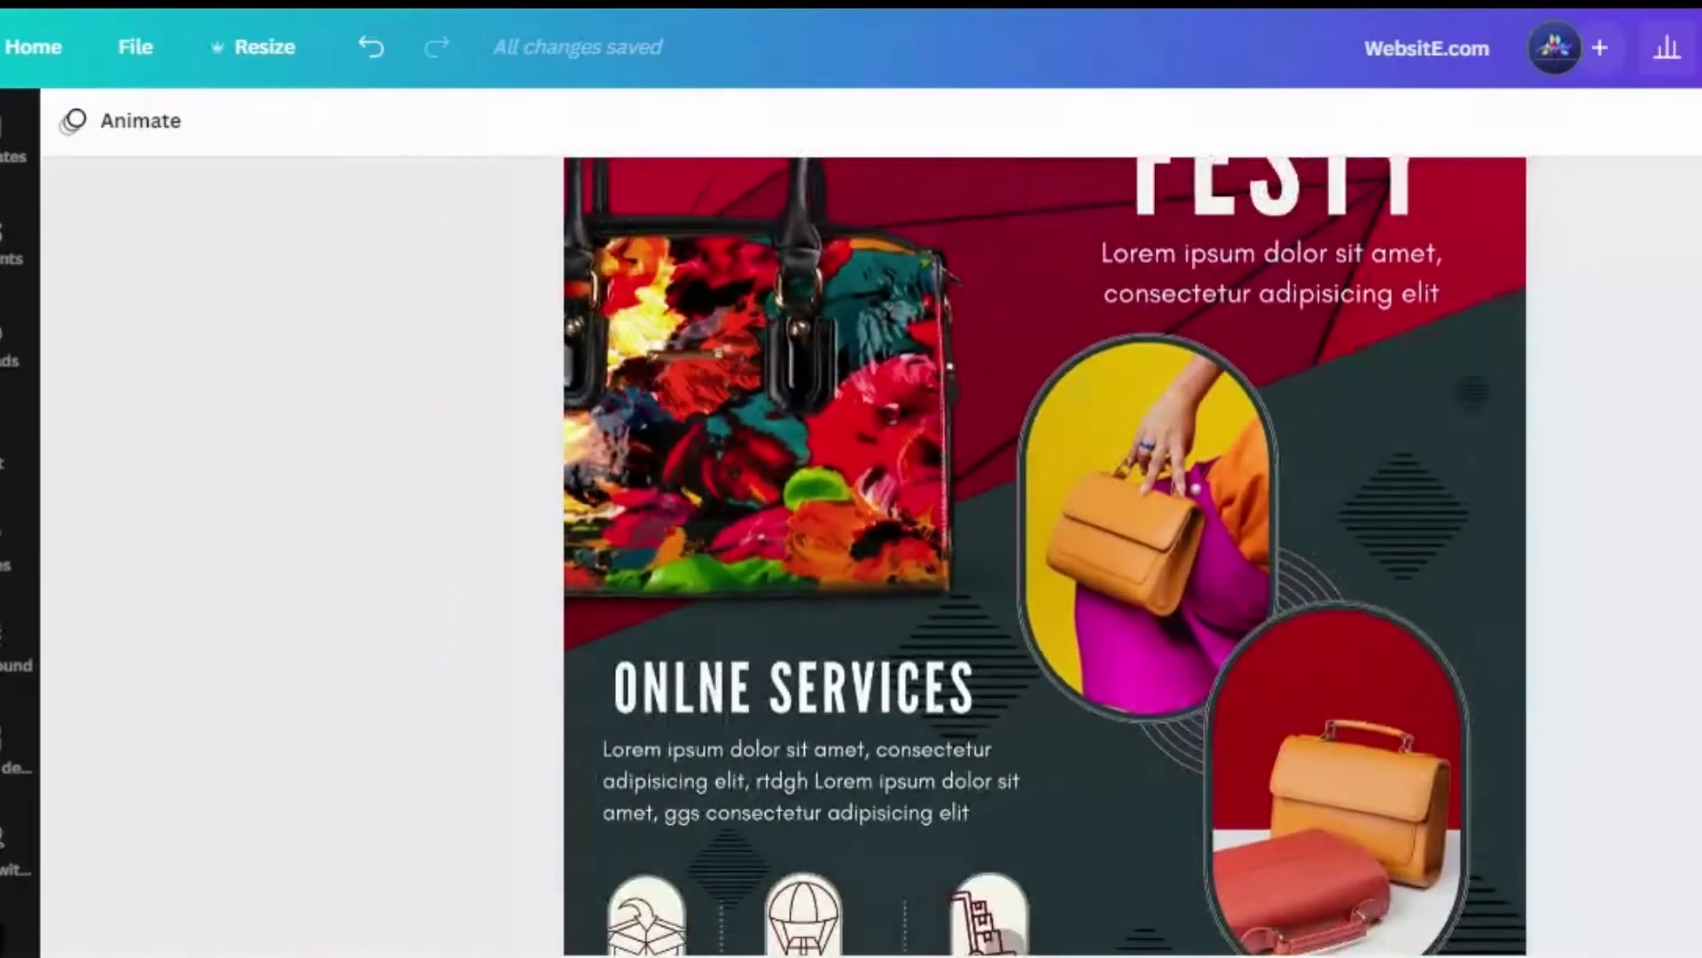
scroll(1045, 556, "up", 4)
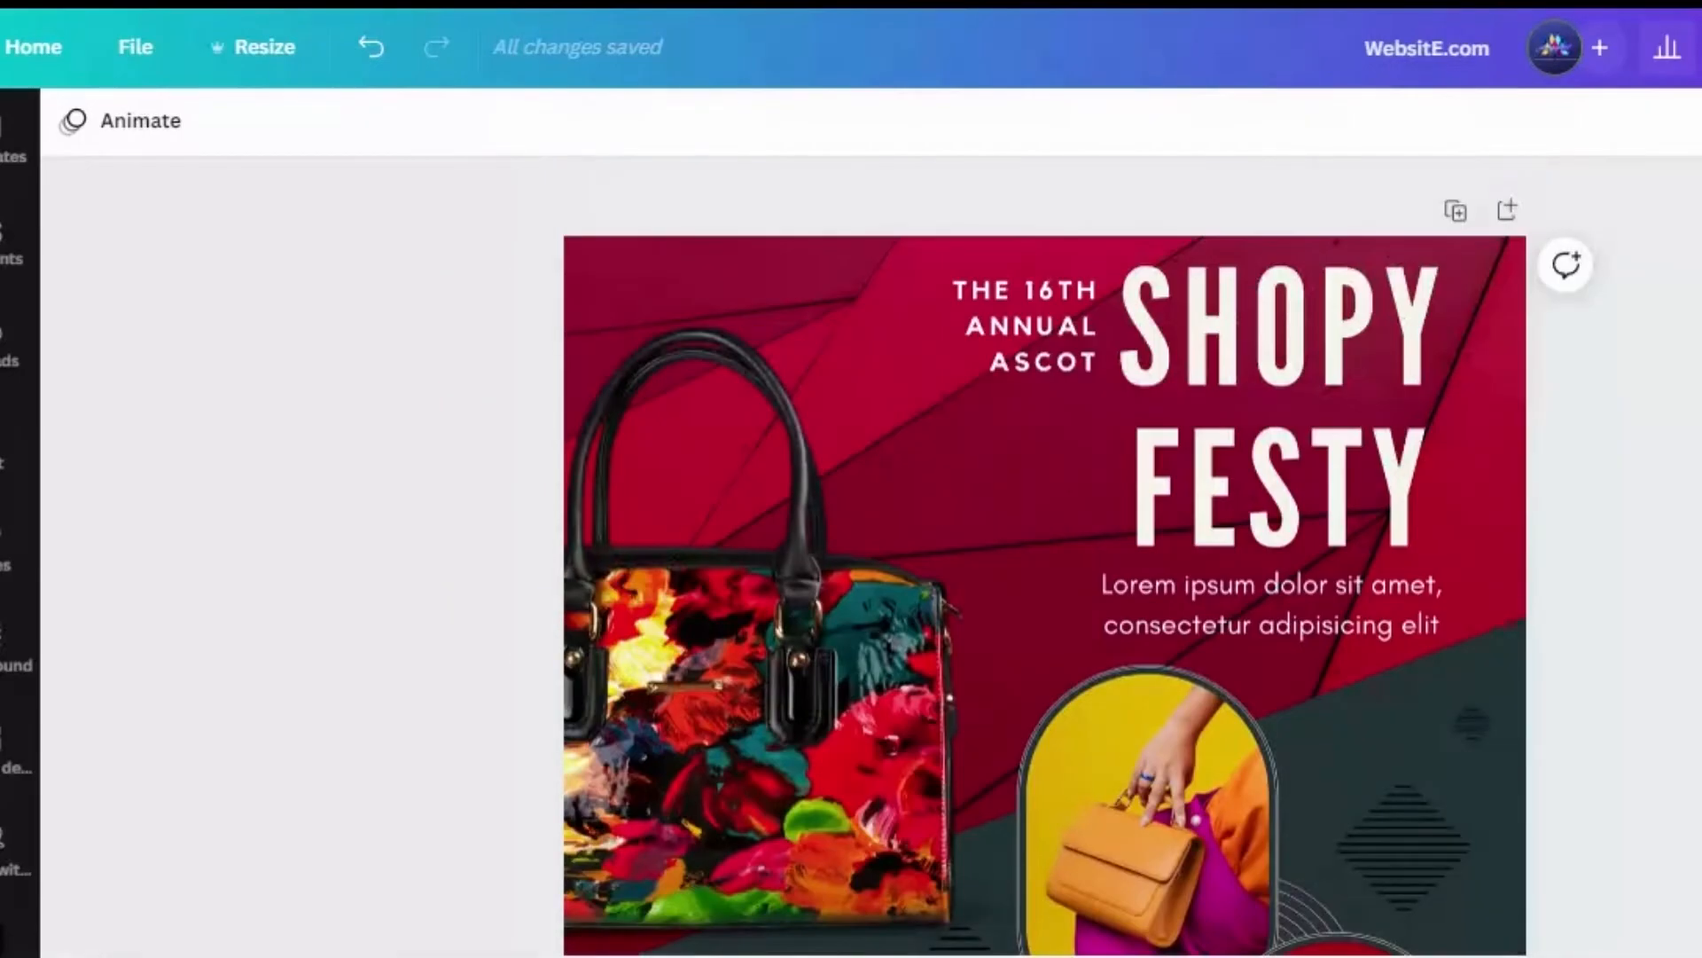
scroll(1044, 556, "down", 3)
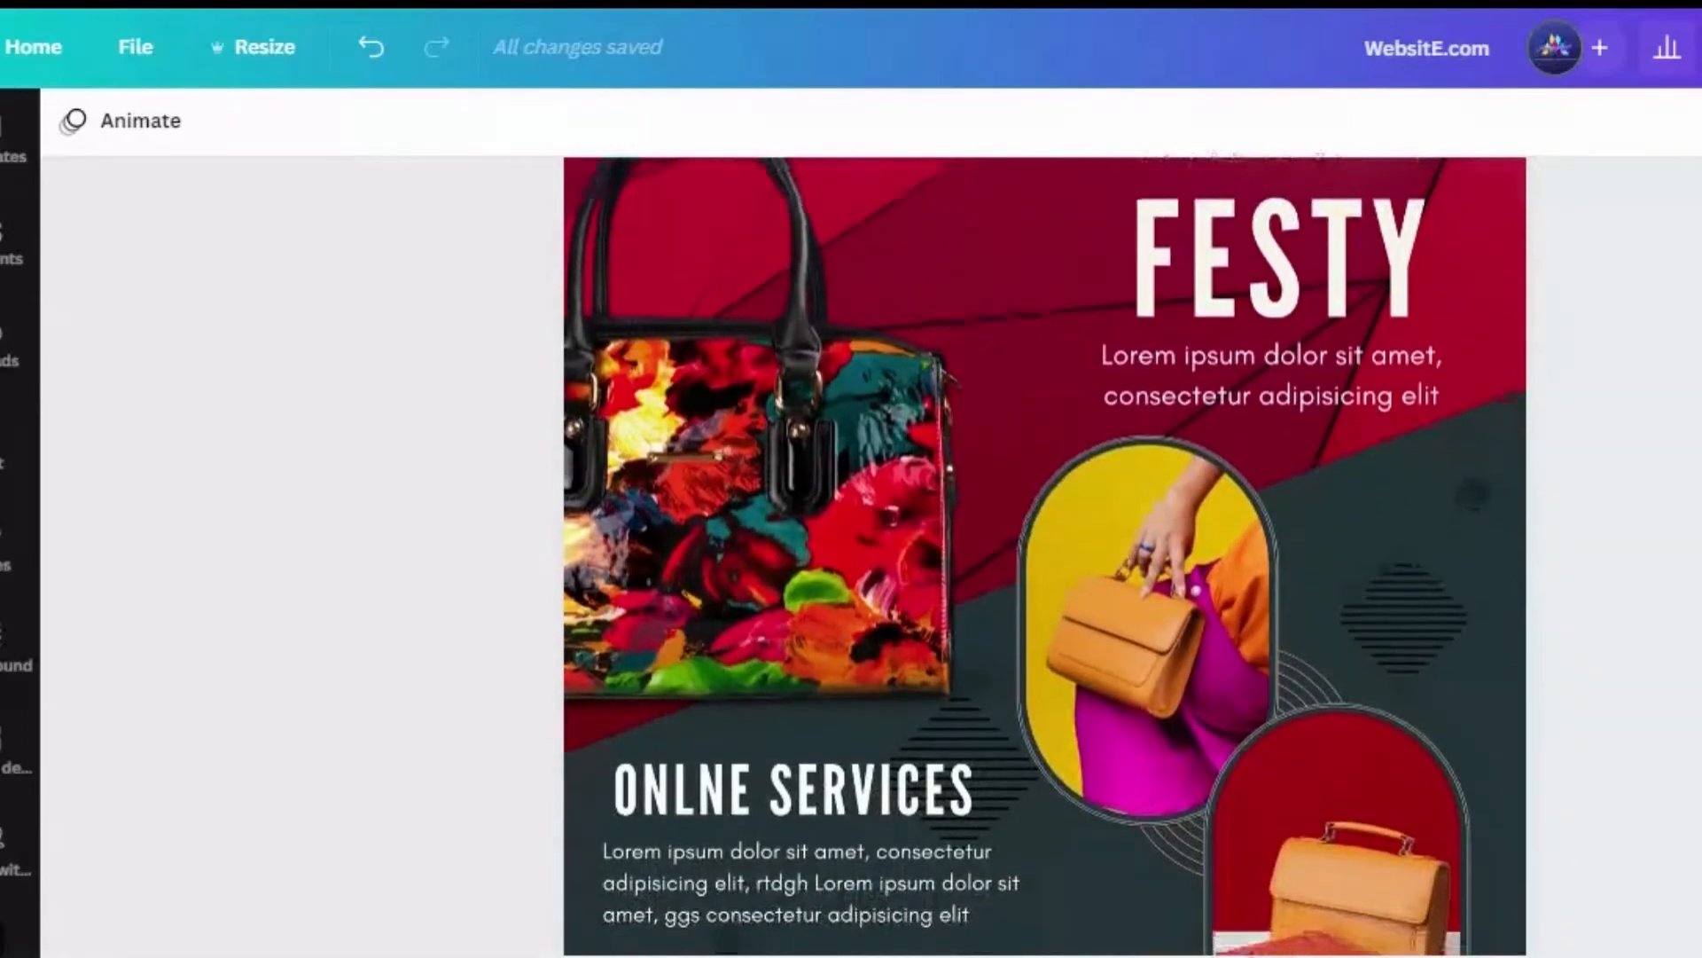
scroll(1045, 556, "down", 5)
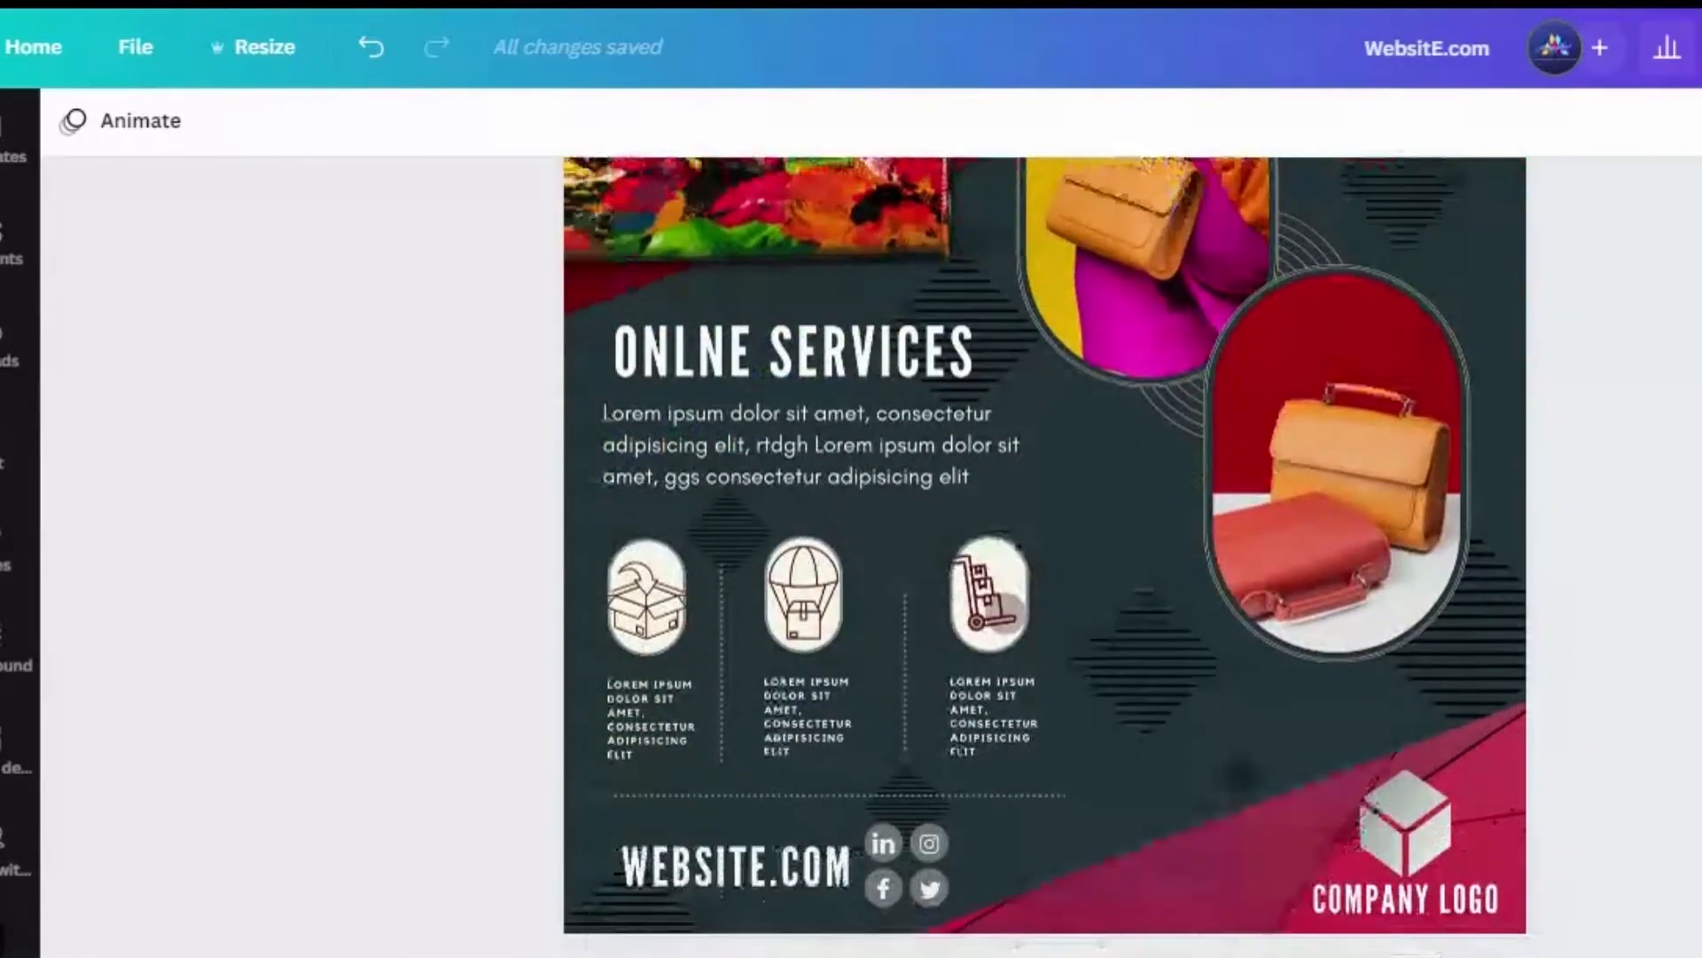